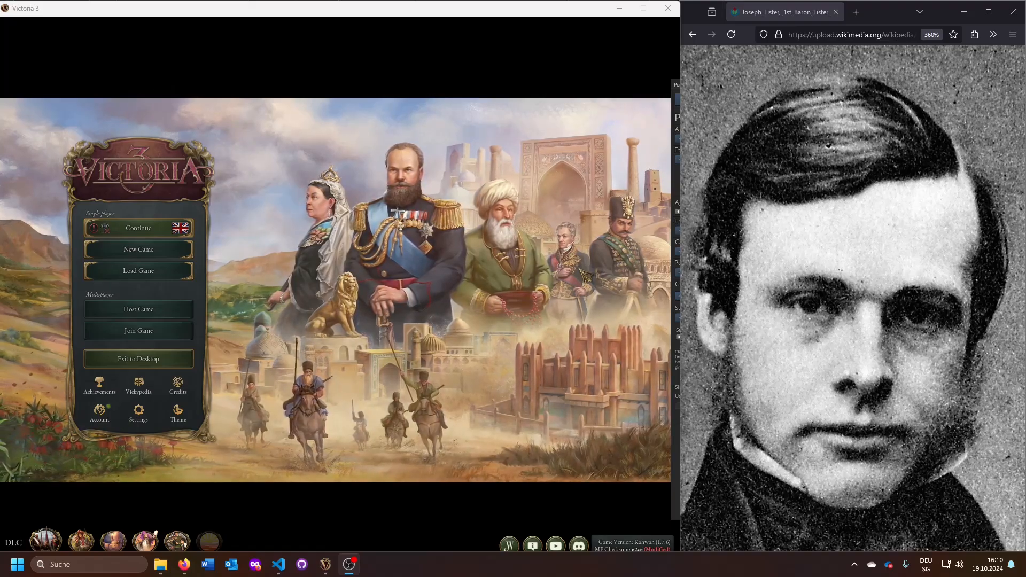
Step: Preview the open browser windows with the reference portraits of Joseph Lister
mouse_move(184, 564)
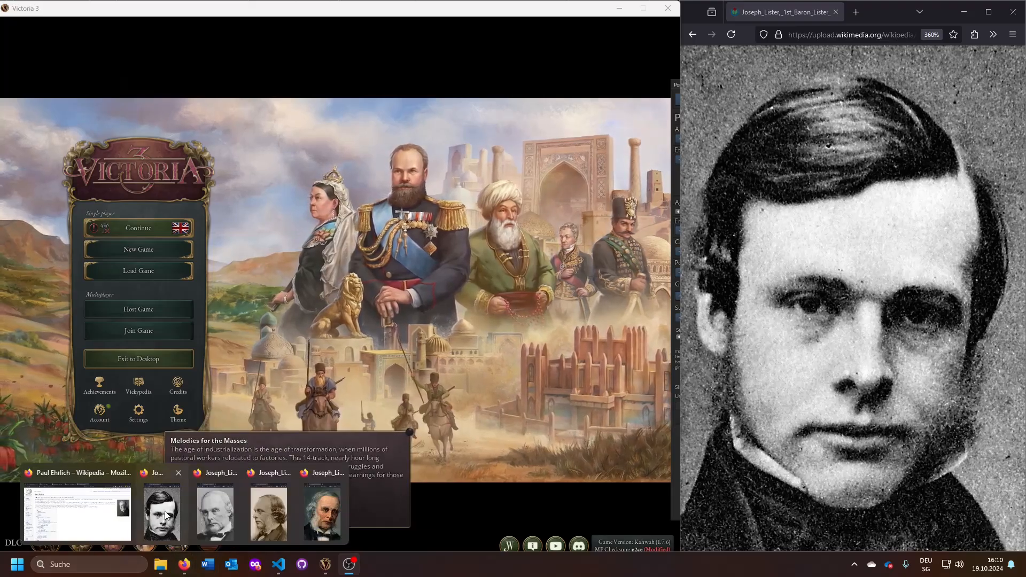
mouse_move(165, 515)
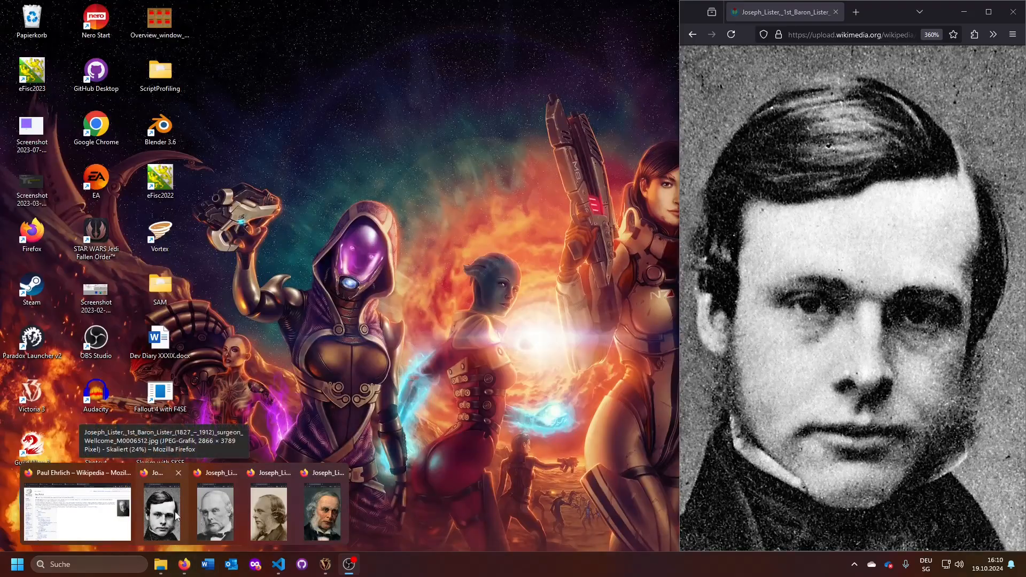
mouse_move(227, 516)
mouse_move(283, 519)
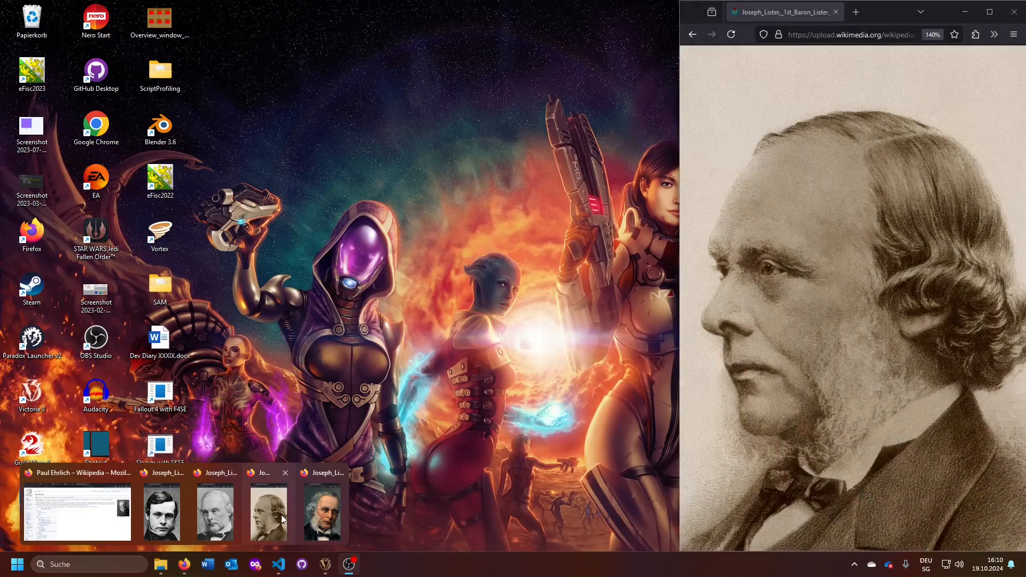
mouse_move(323, 519)
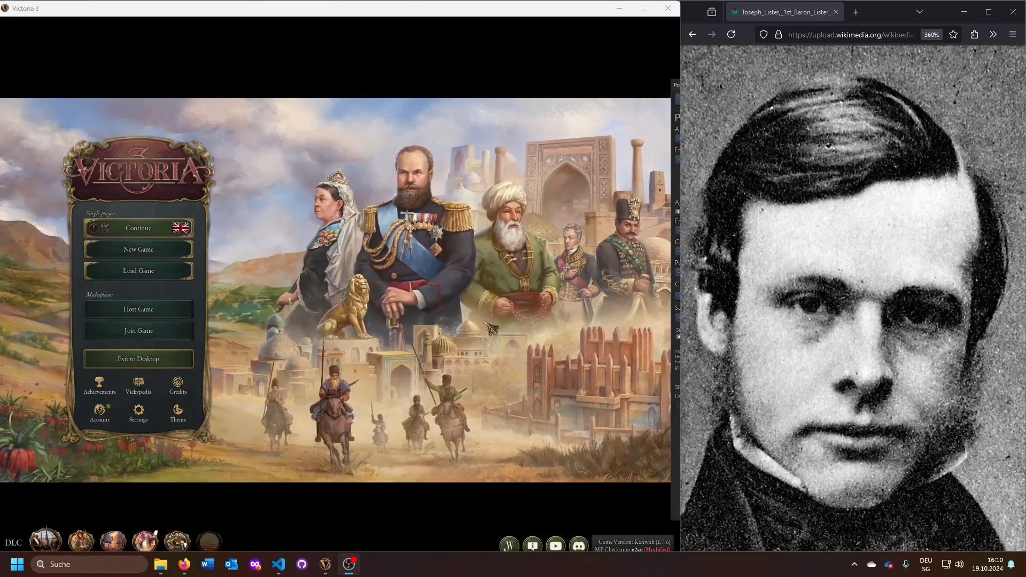
Step: Switch to Victoria 3, bring the Portrait Editor window fully into view and open the 3D view of the male character
click(492, 319)
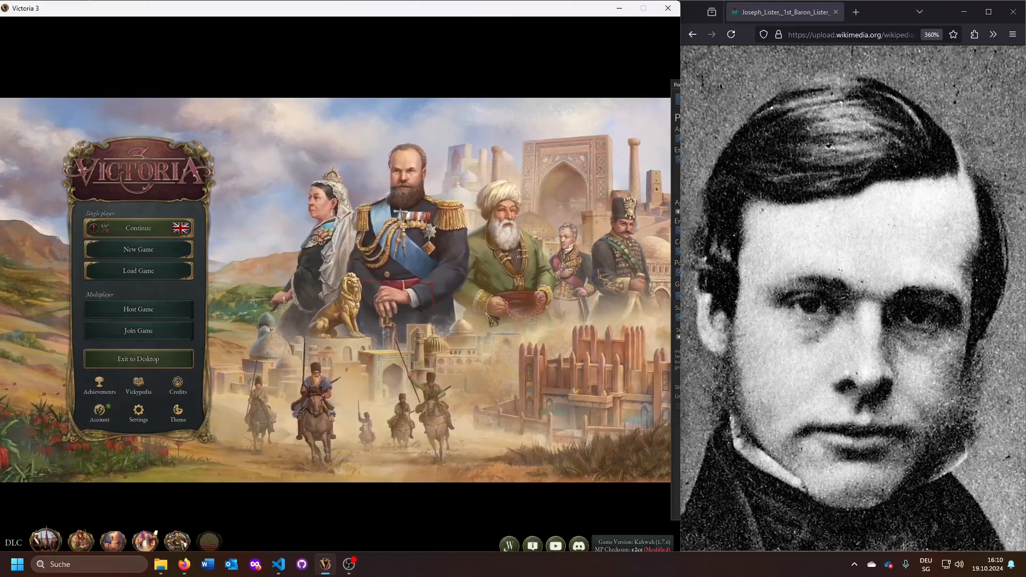
key(grave)
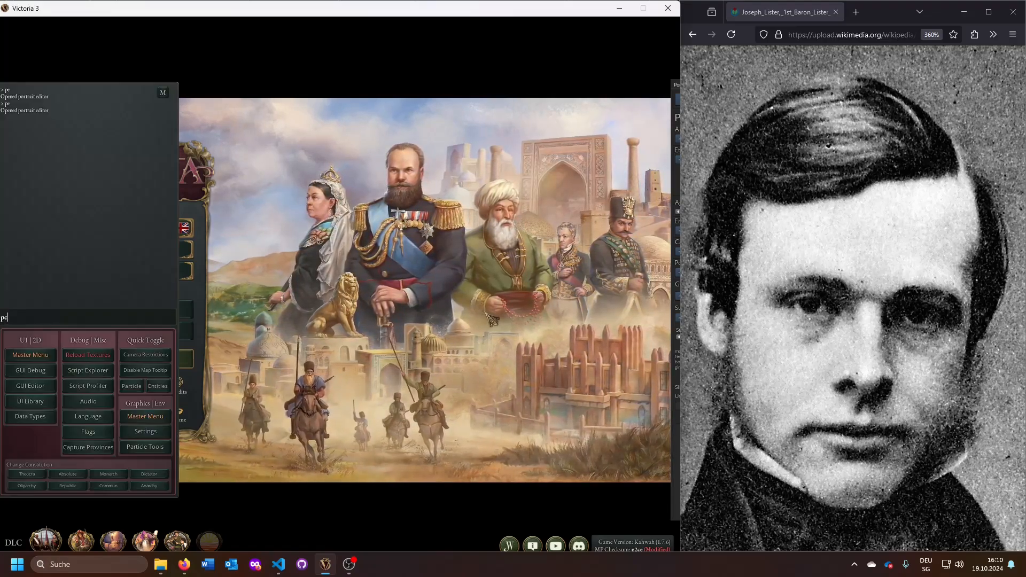
key(grave)
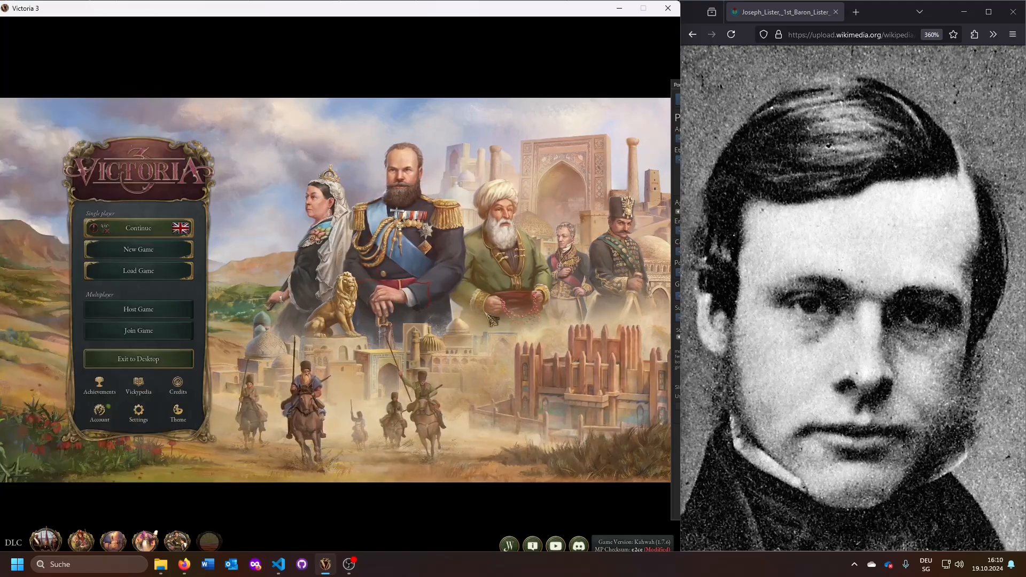
drag(687, 91, 11, 60)
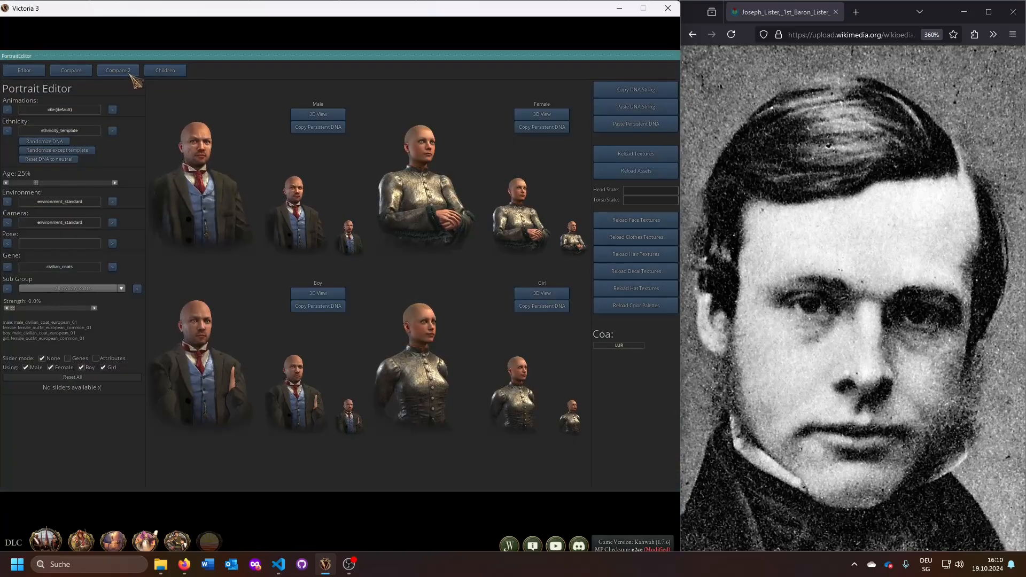
click(319, 114)
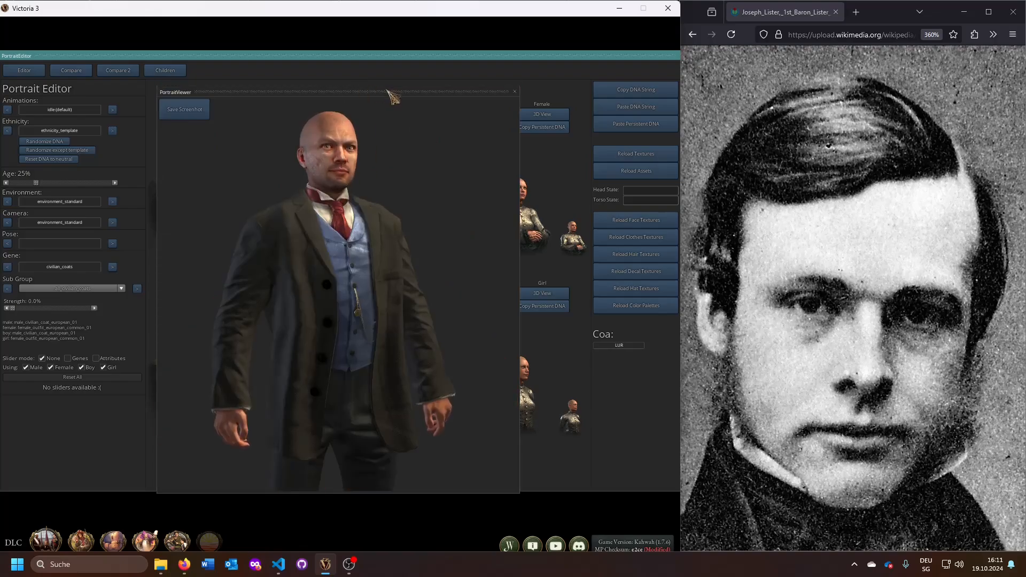
Step: Narrow the Portrait Editor to its settings column and place the enlarged Portrait Viewer beside it
drag(390, 97, 441, 70)
drag(576, 58, 545, 56)
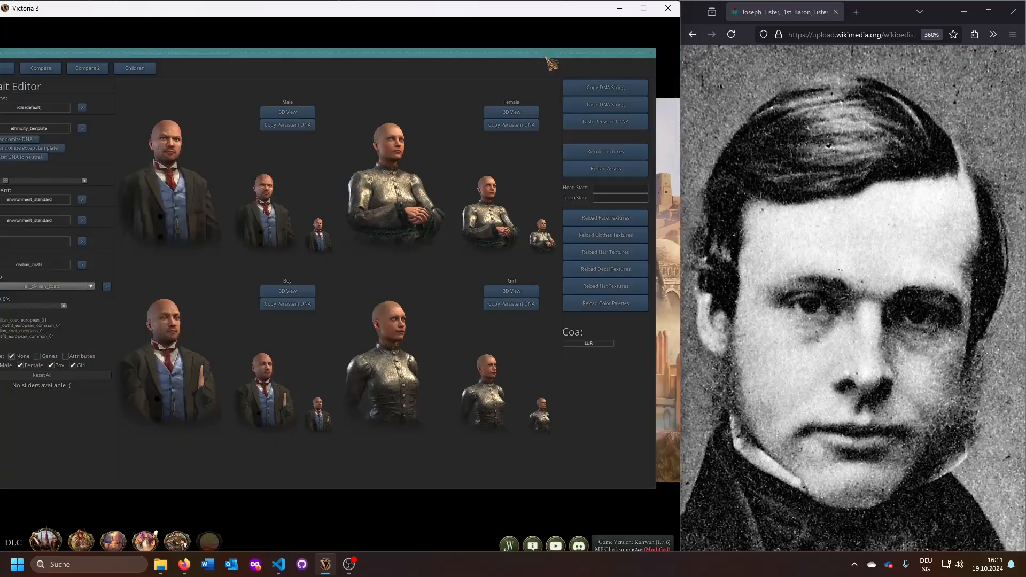
drag(662, 85, 119, 101)
drag(75, 52, 136, 48)
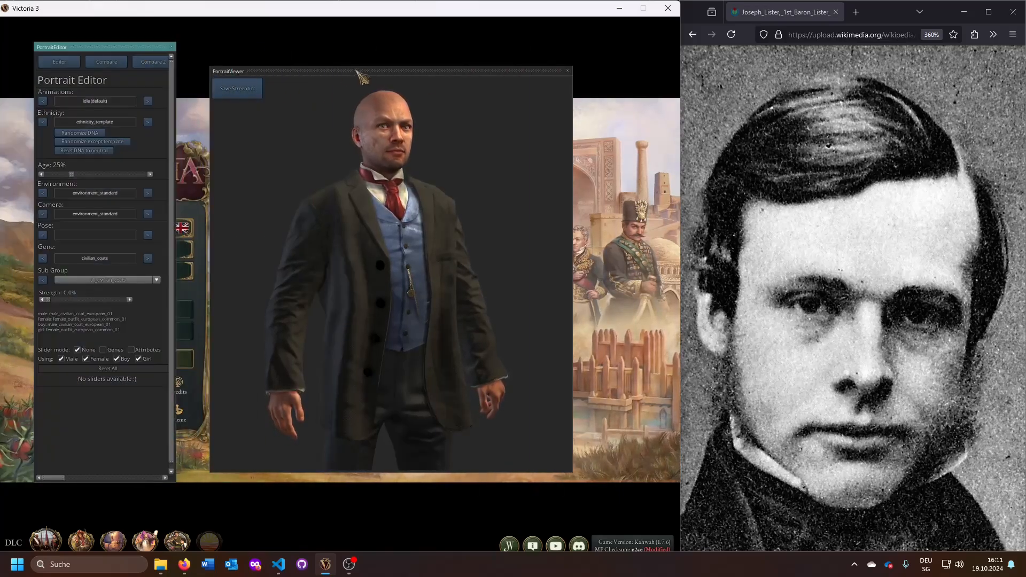
drag(363, 73, 471, 24)
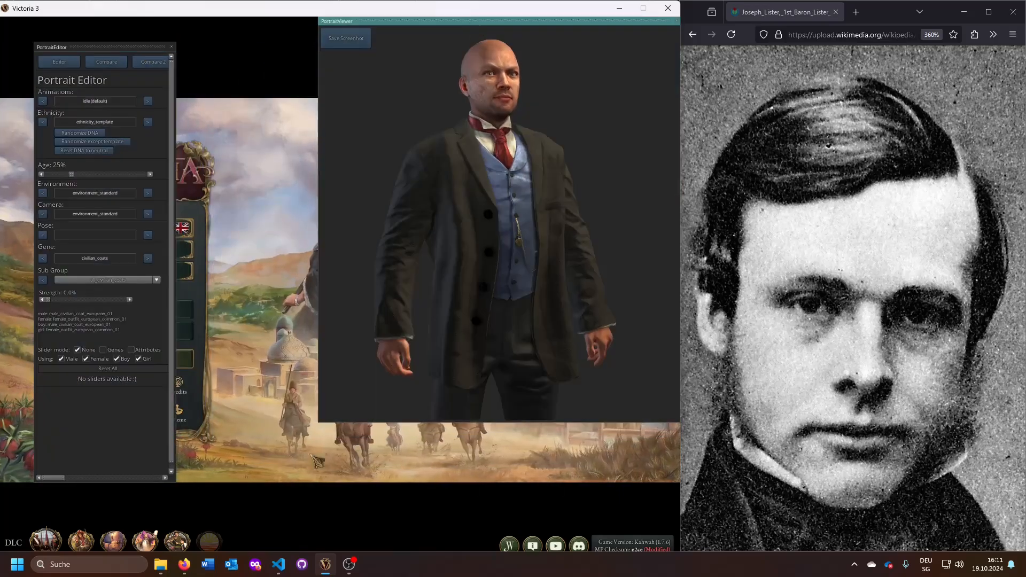
drag(319, 423, 246, 560)
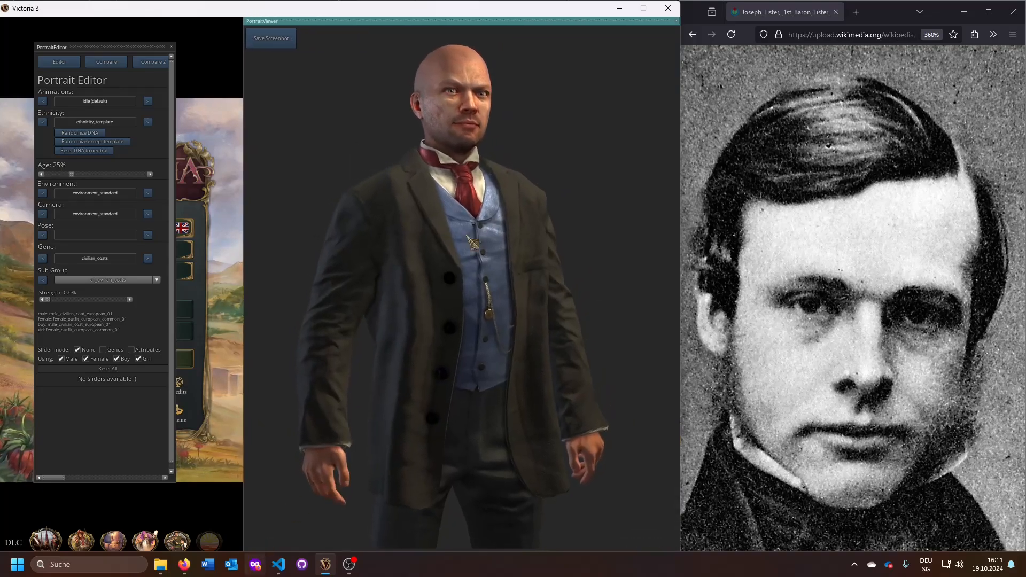
Step: Set the character's animation to the holy_pop_idle entry
drag(481, 127, 541, 473)
scroll(541, 473, up, 8)
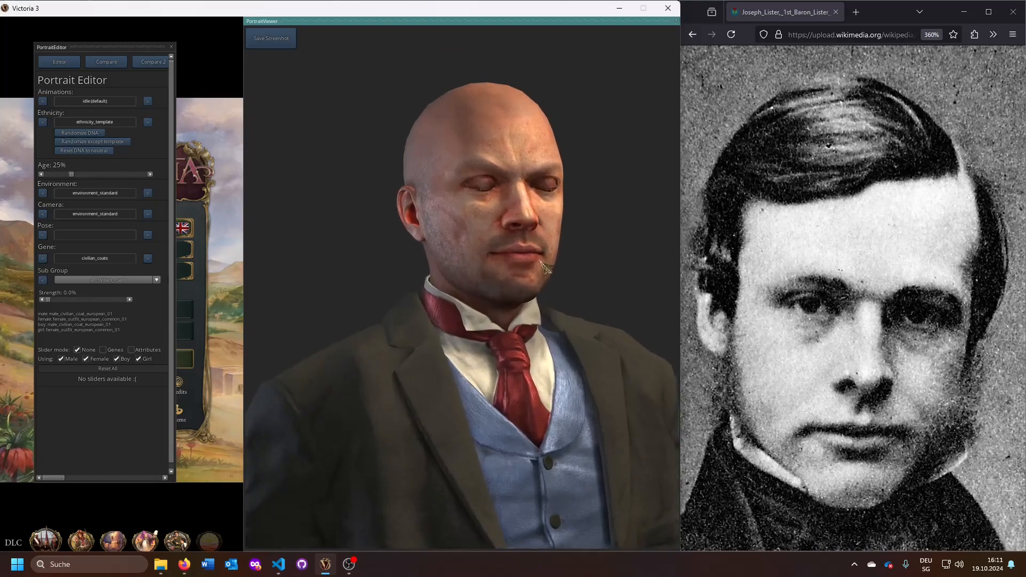
drag(545, 267, 547, 231)
scroll(539, 283, up, 2)
scroll(539, 277, up, 3)
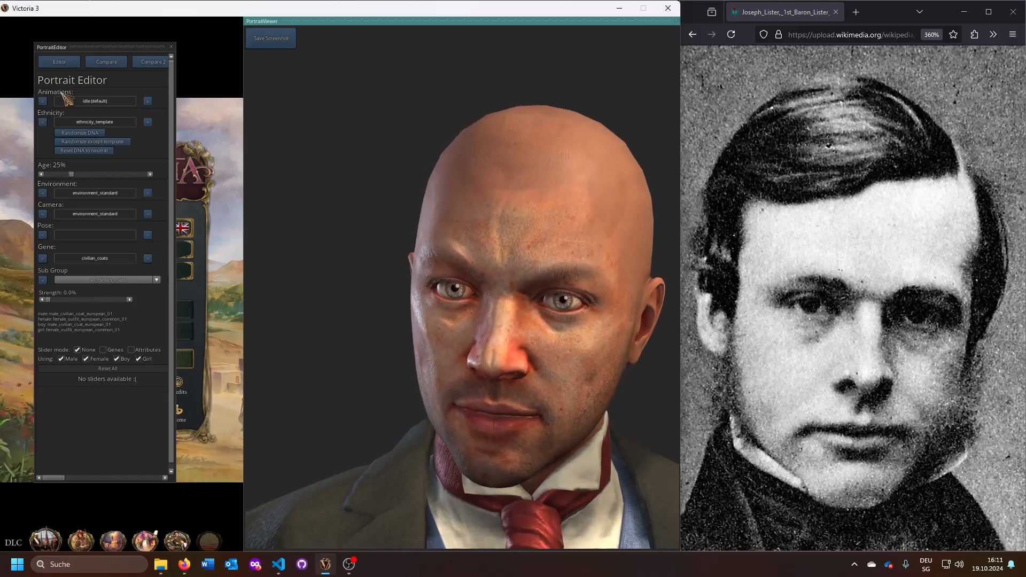
click(81, 101)
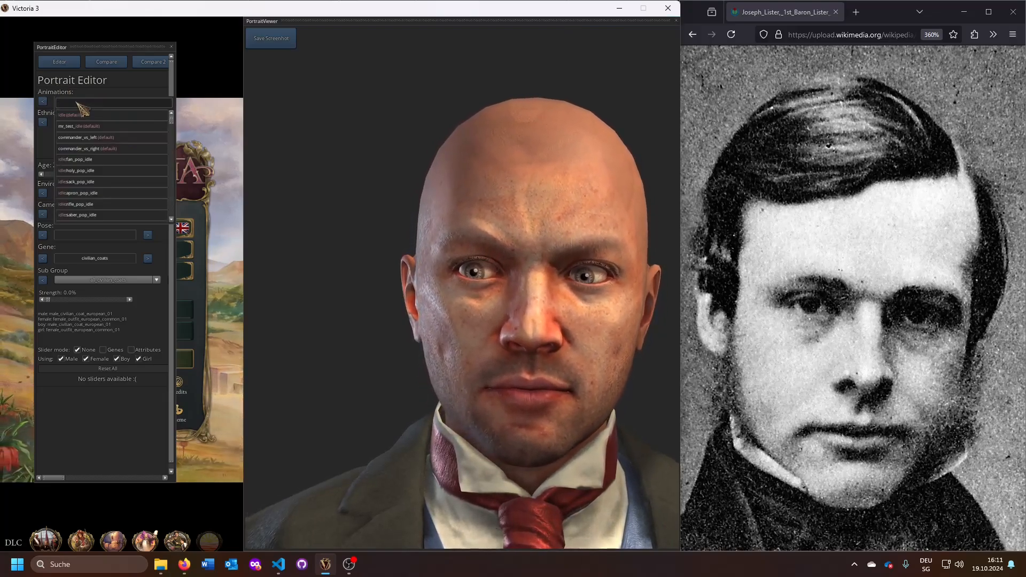
text(holy)
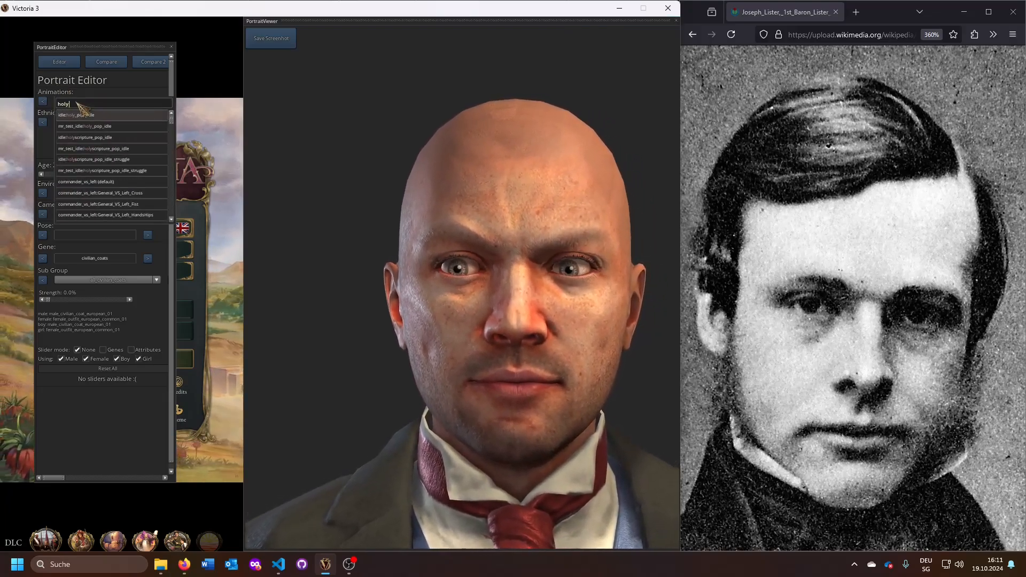
click(98, 116)
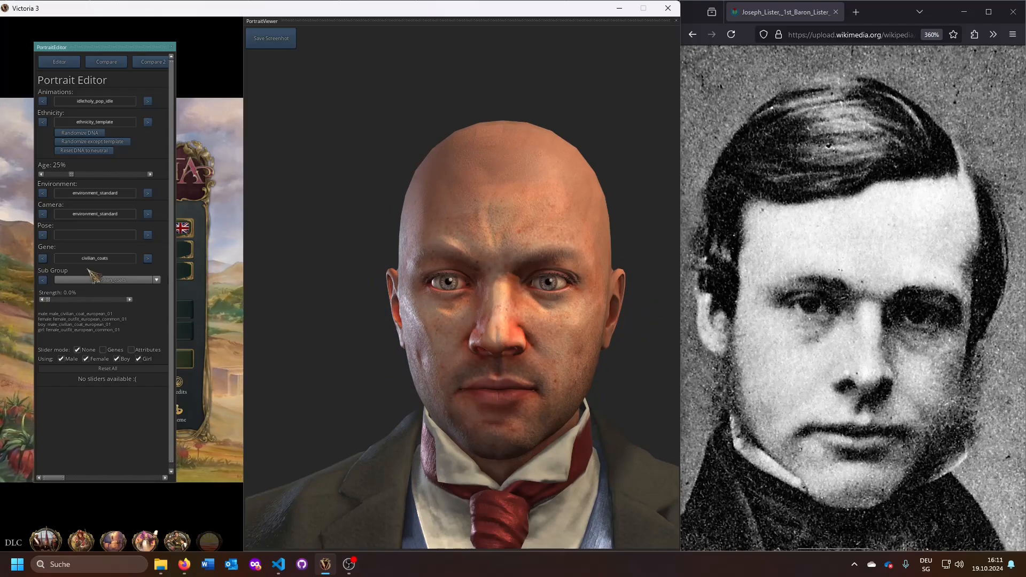
Step: Select the gene_stubble gene and set its strength to 0.0%
click(102, 259)
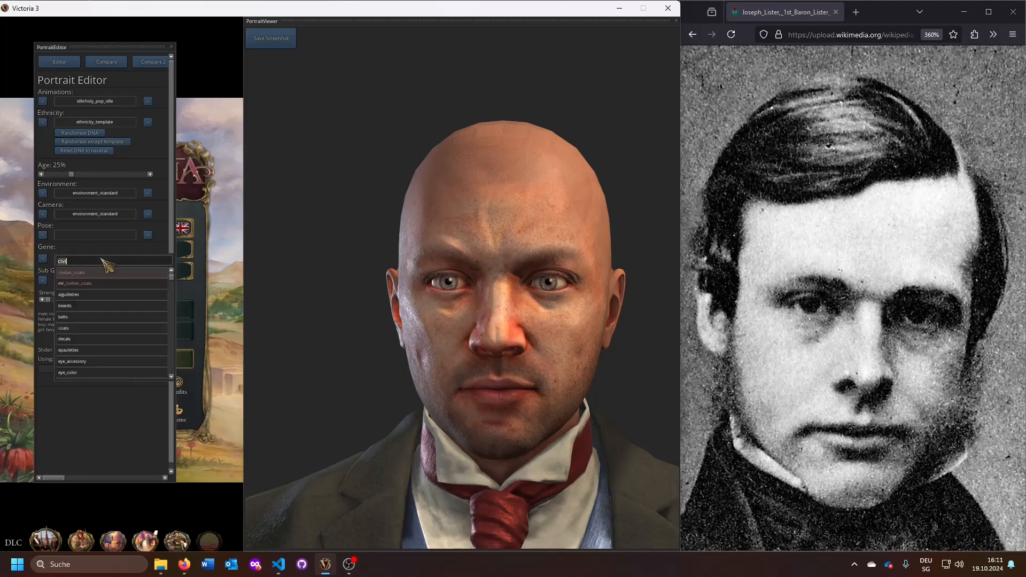
text(stubb)
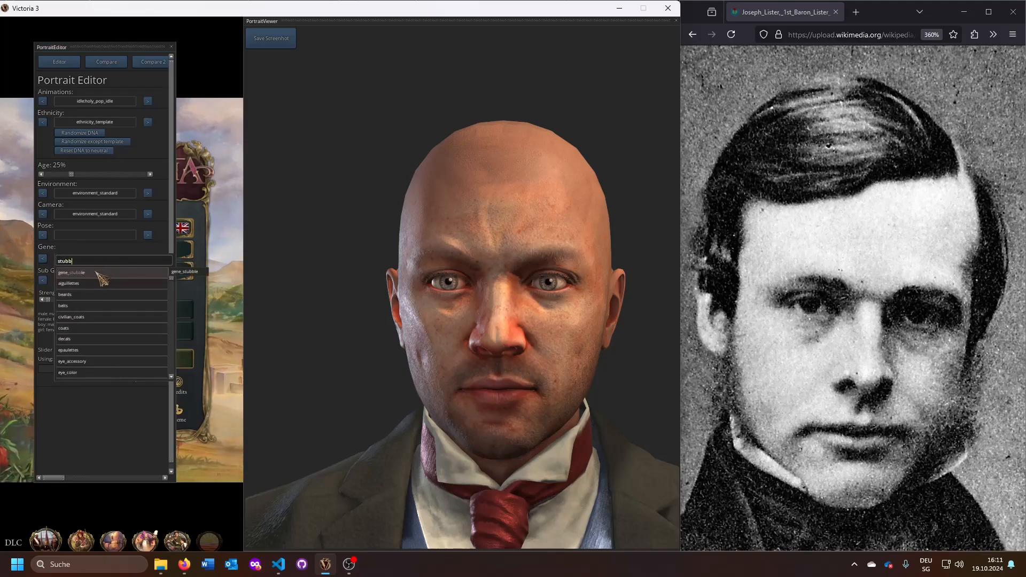
click(96, 272)
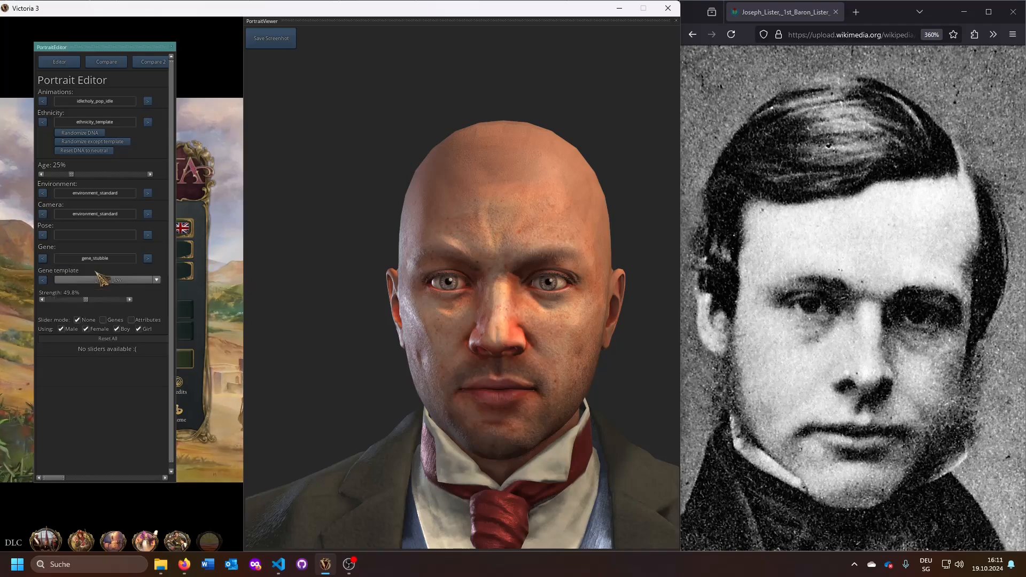
drag(88, 303, 27, 303)
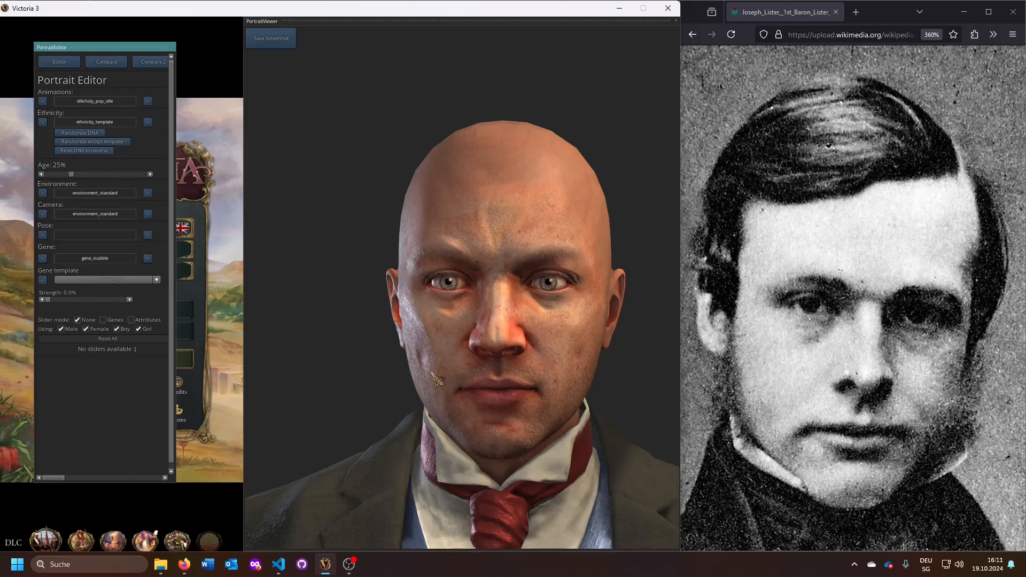
Step: Select the eye_color gene and set its colour coordinates to X 100.0% and Y 56.5%
click(106, 259)
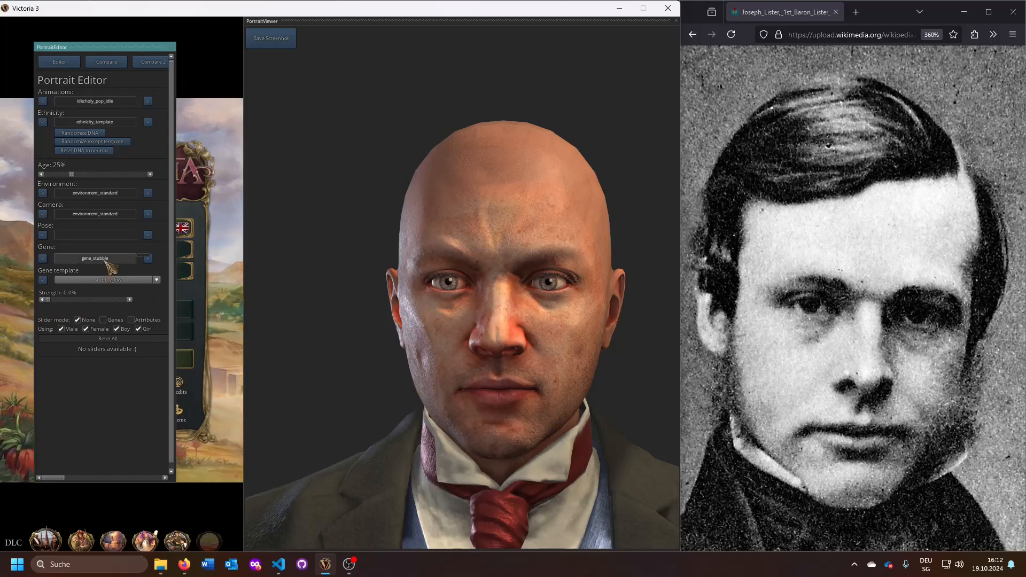
text(stubb)
text(ey)
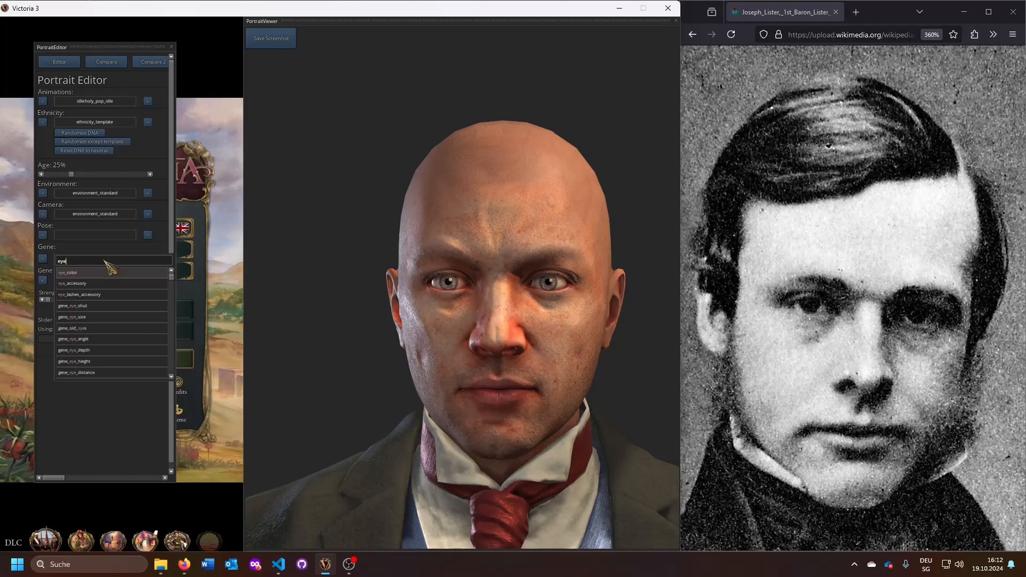
text(e)
click(102, 273)
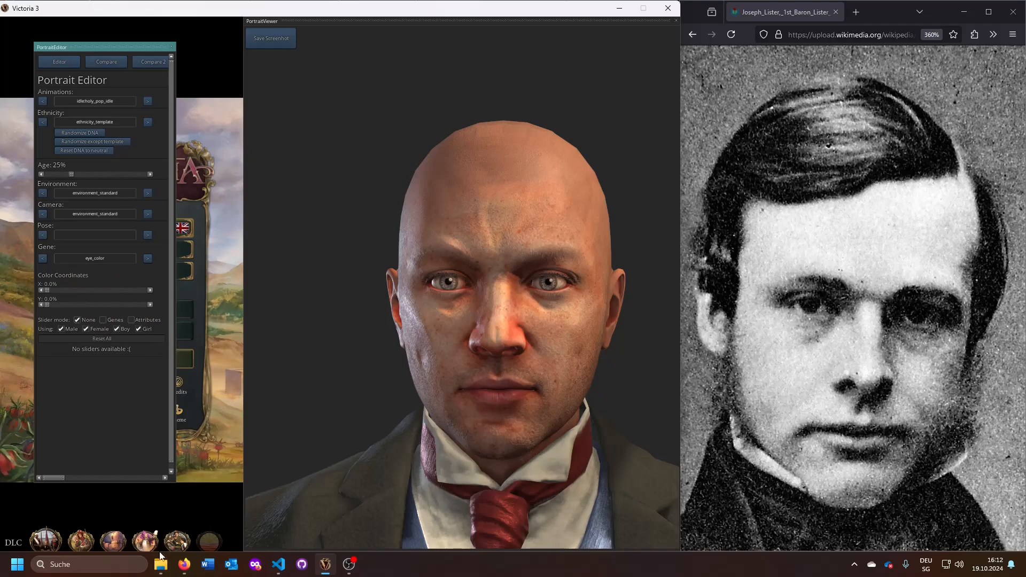
mouse_move(184, 565)
mouse_move(338, 509)
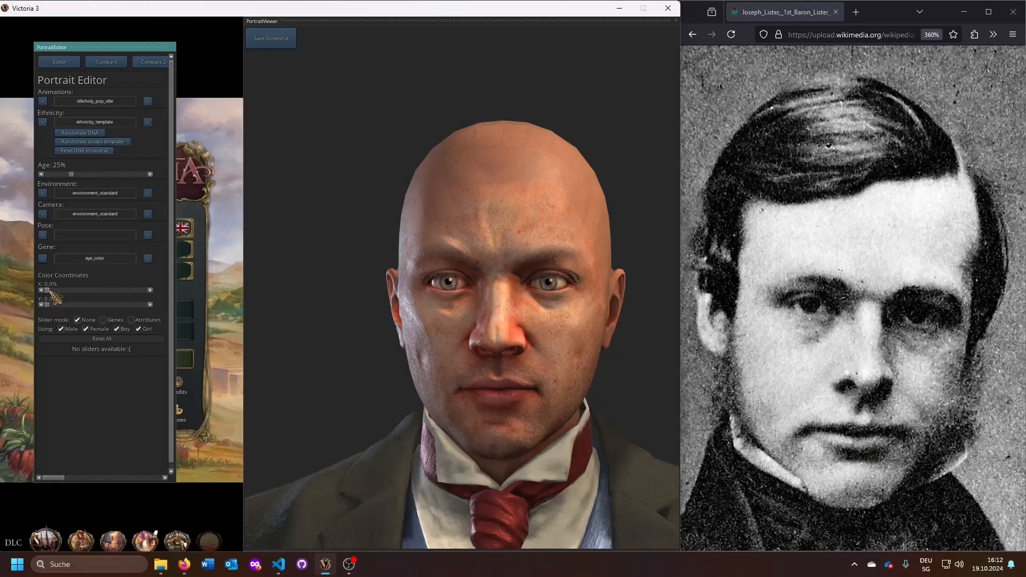
drag(50, 292, 133, 291)
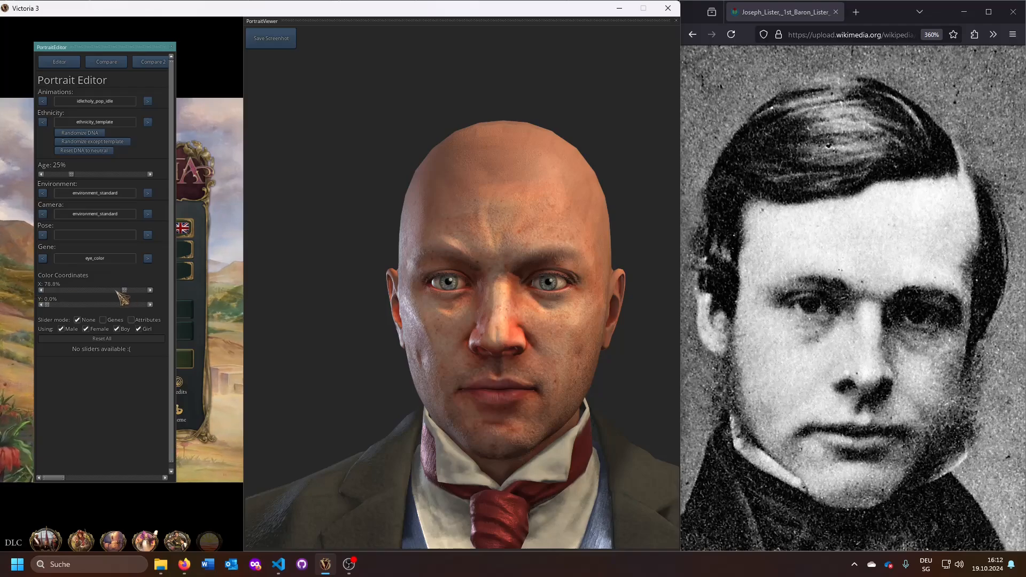
drag(50, 307, 151, 293)
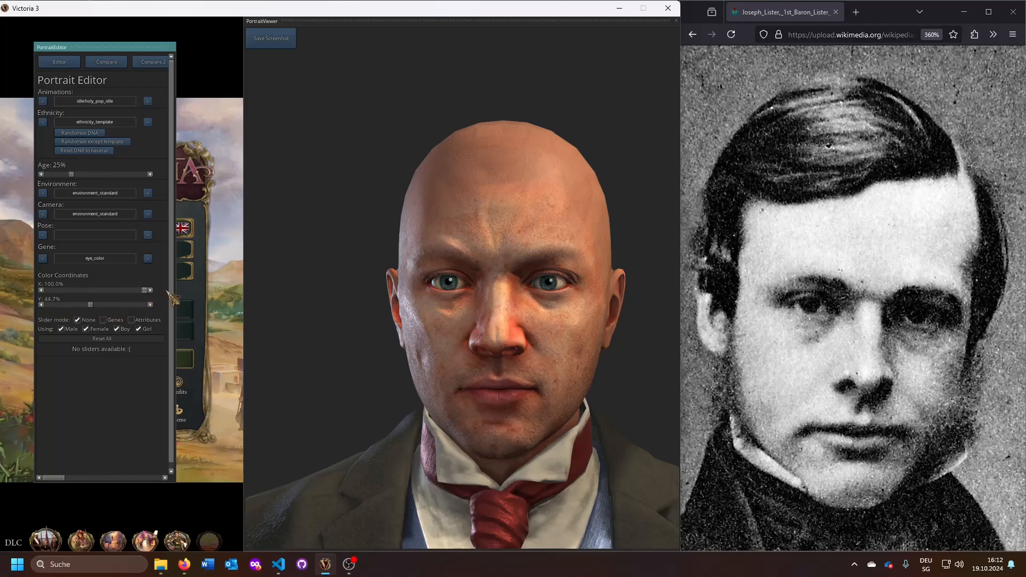
mouse_move(91, 306)
mouse_down()
mouse_move(121, 309)
mouse_move(107, 309)
mouse_up()
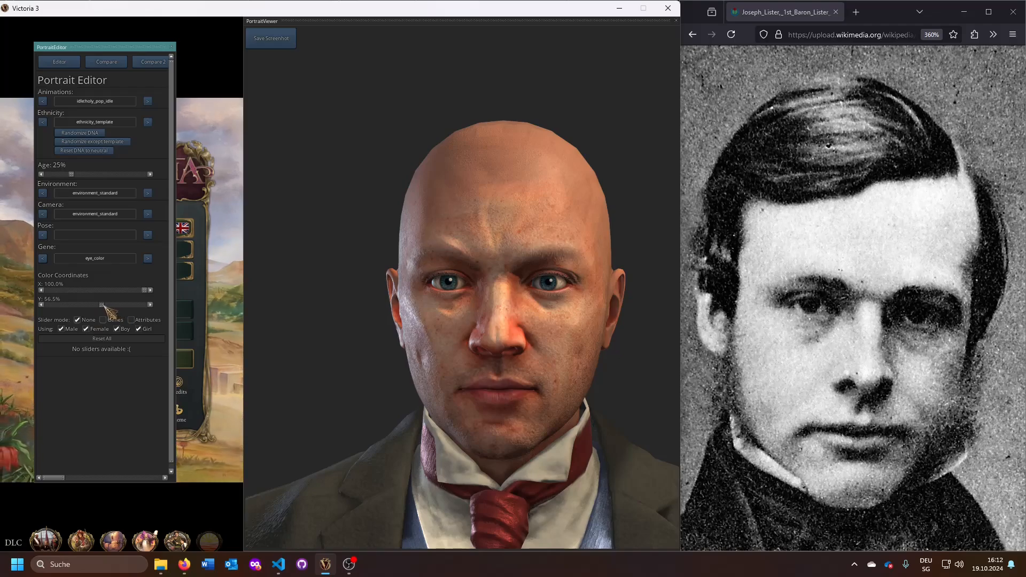
Step: Bring up the painted colour portrait of Joseph Lister beside the 3D head to compare the eye colour
key(alt+Tab)
key(alt+Tab)
key(alt+Tab)
key(alt+Tab)
key(alt+Tab)
key(alt+Tab)
key(alt+Tab)
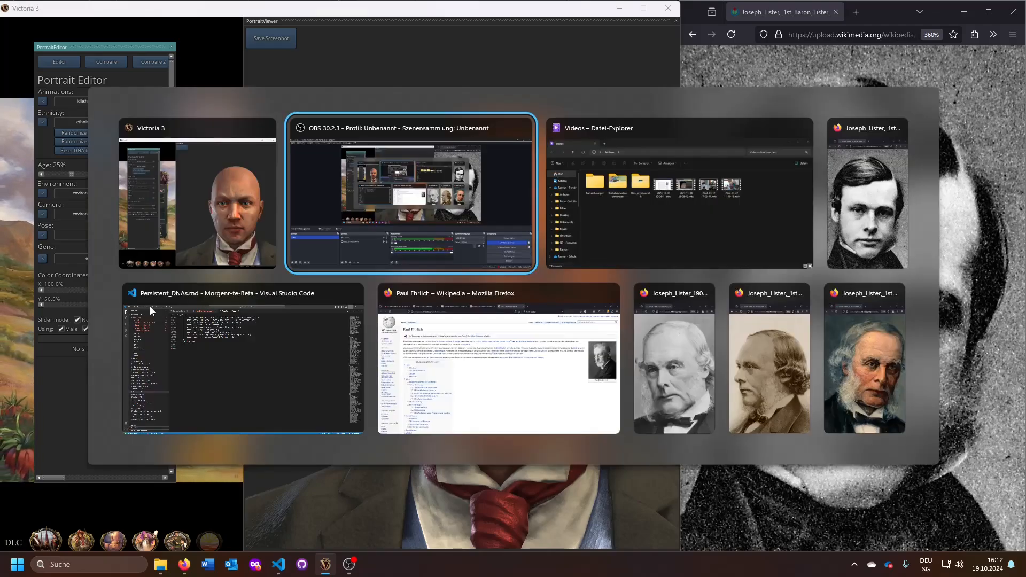
key(alt+Tab)
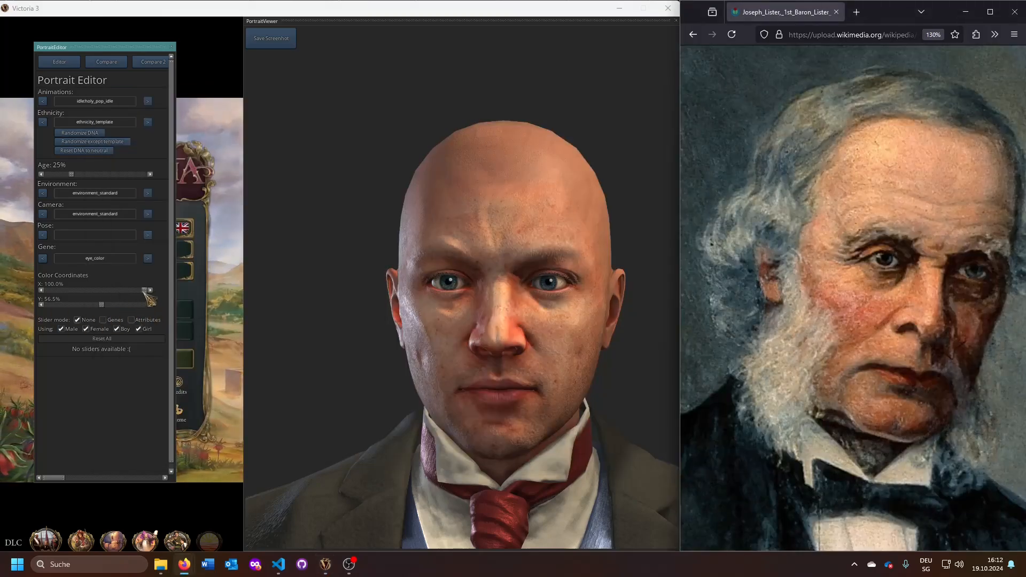
Step: Set the eye colour's X coordinate to 79.2%, and bring back the black-and-white photo of young Lister as the reference
click(146, 298)
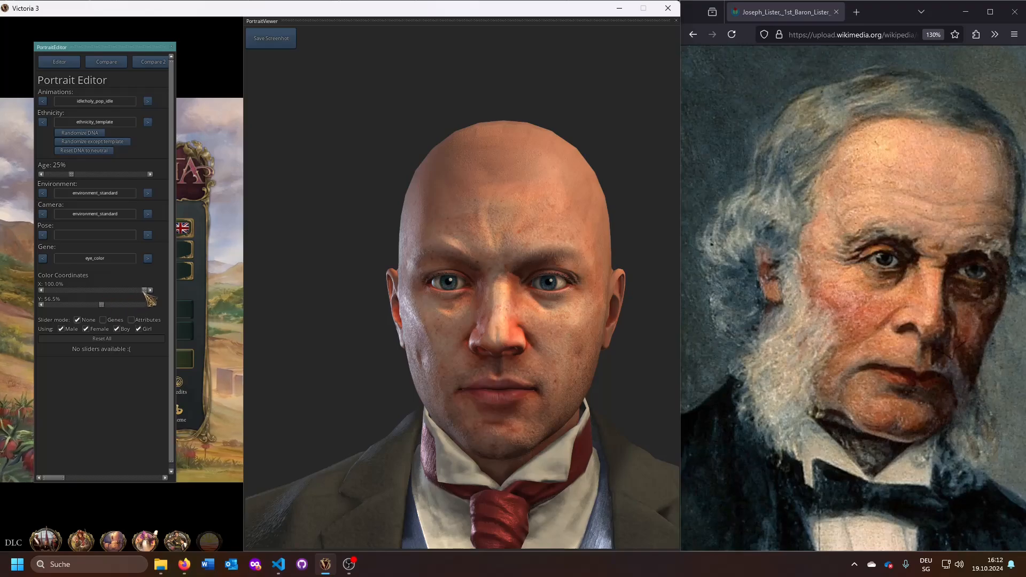
mouse_move(144, 290)
mouse_down()
mouse_move(110, 292)
mouse_move(130, 299)
mouse_up()
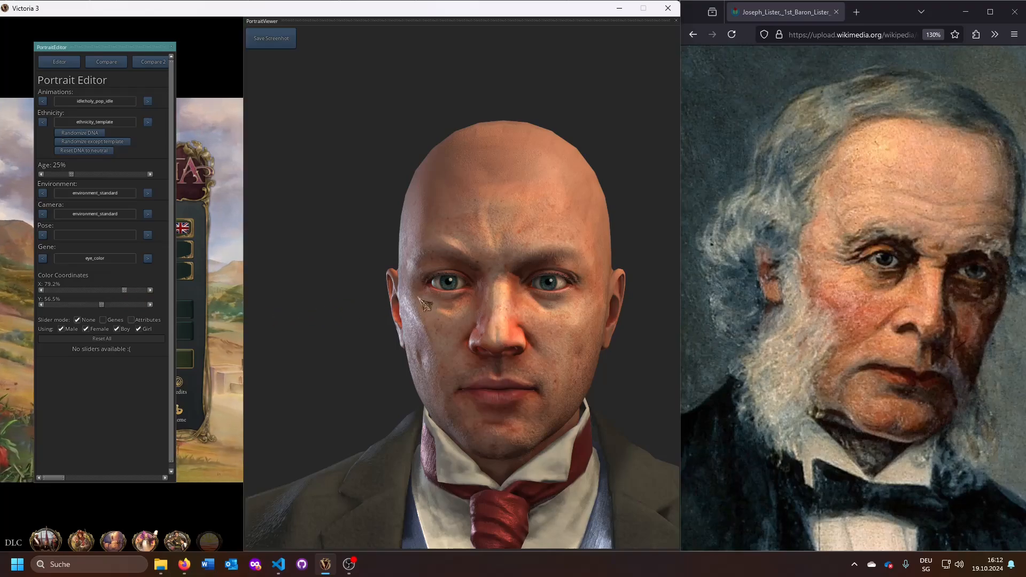
key(alt+Tab)
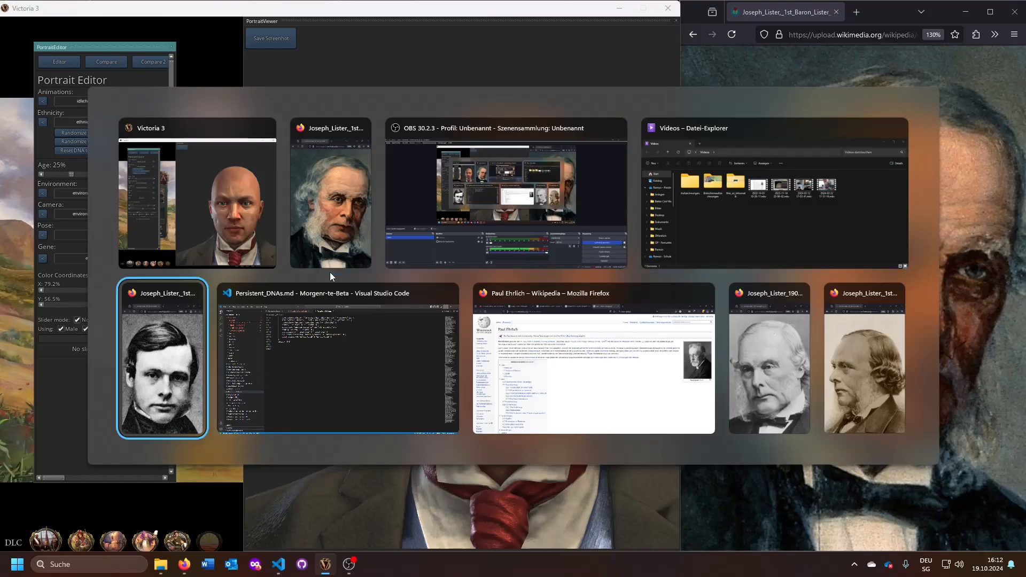
click(191, 348)
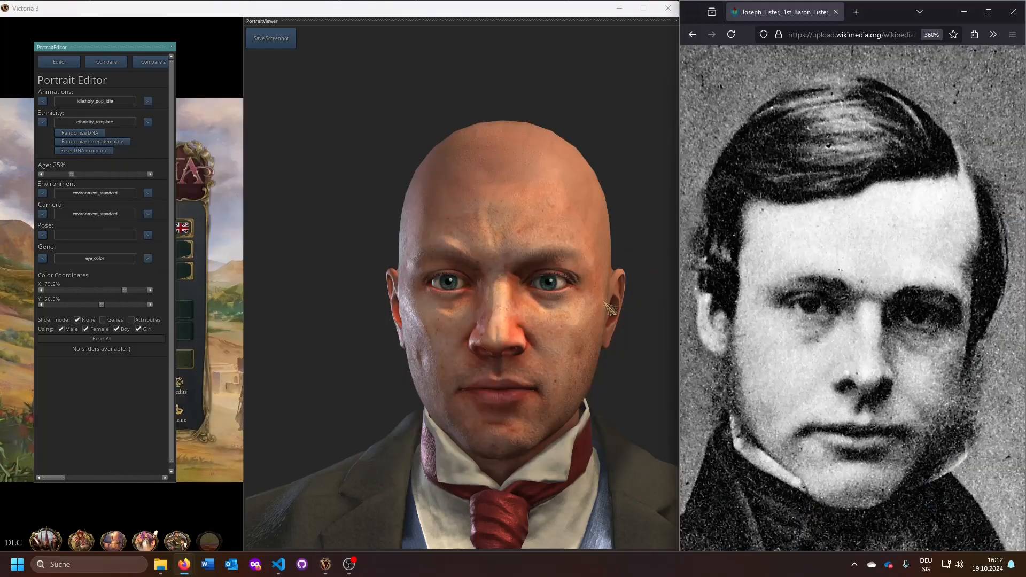
Step: Select the gene_head_height gene and set its strength to 69.8%
click(122, 253)
click(117, 260)
text(eye)
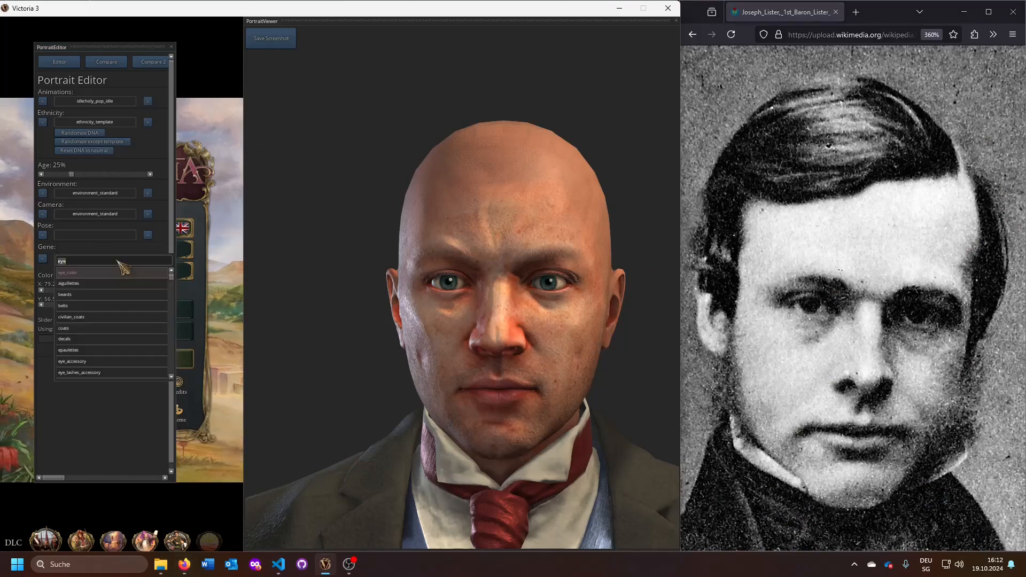
key(BackSpace)
key(BackSpace)
key(BackSpace)
text(head)
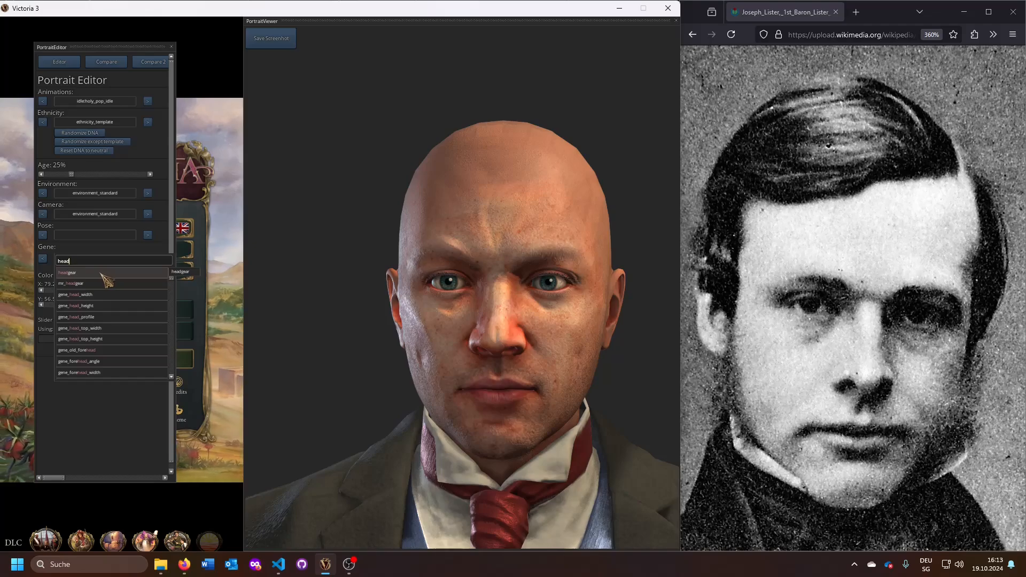
click(96, 305)
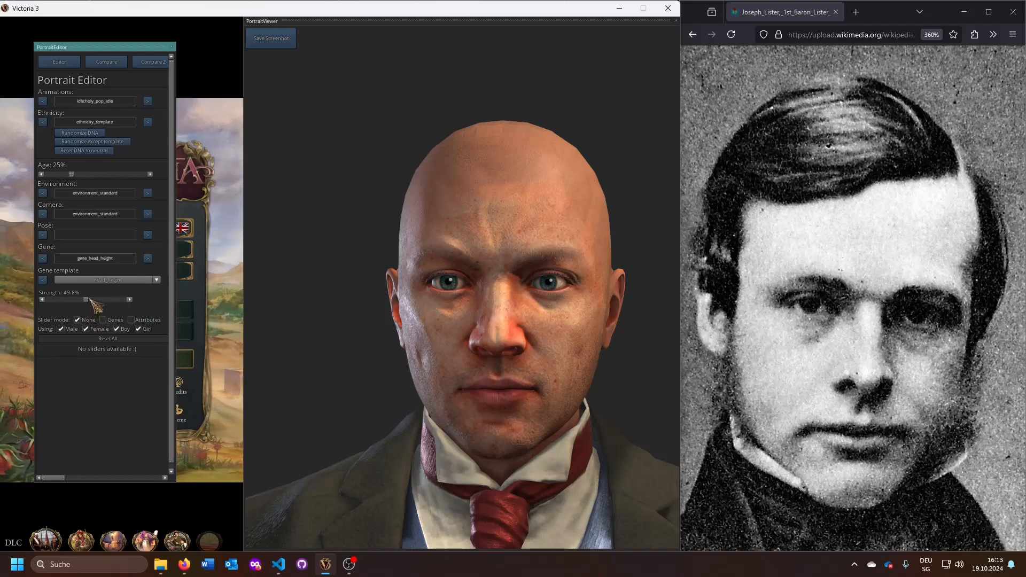
drag(86, 300, 102, 300)
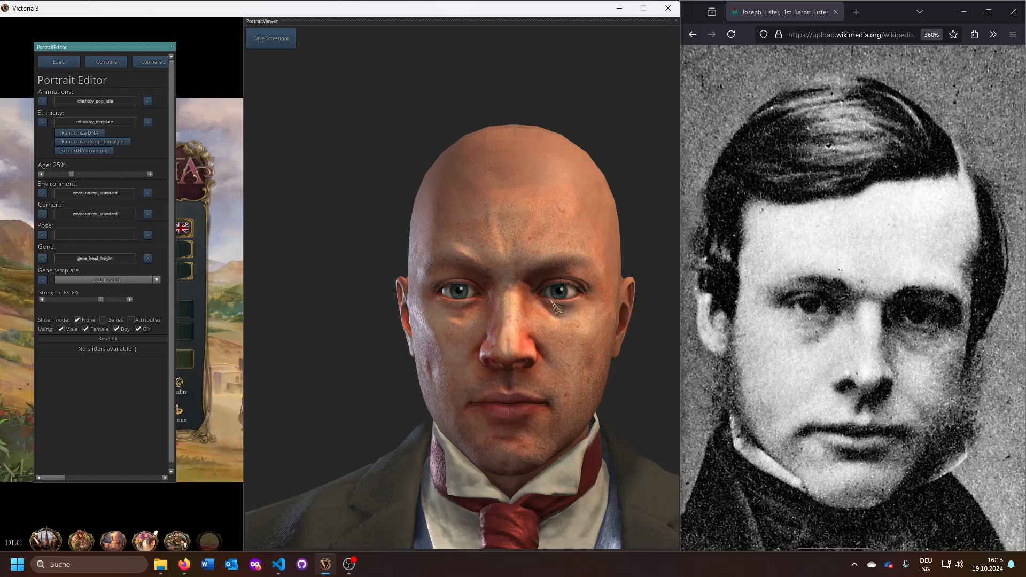
scroll(555, 306, up, 2)
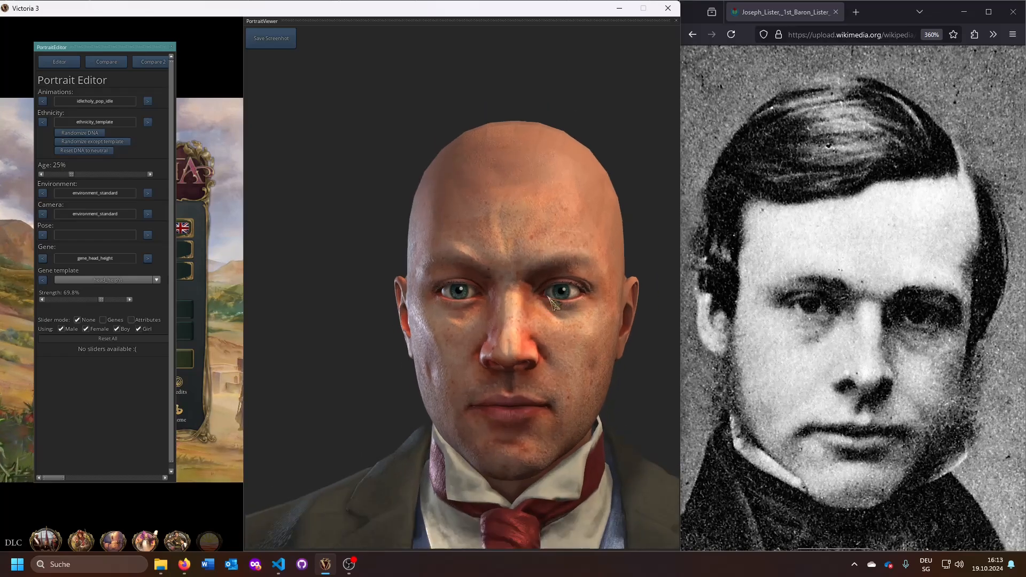
Step: Select the gene_eye_height gene and set its strength to 27.5%
click(114, 260)
text(e)
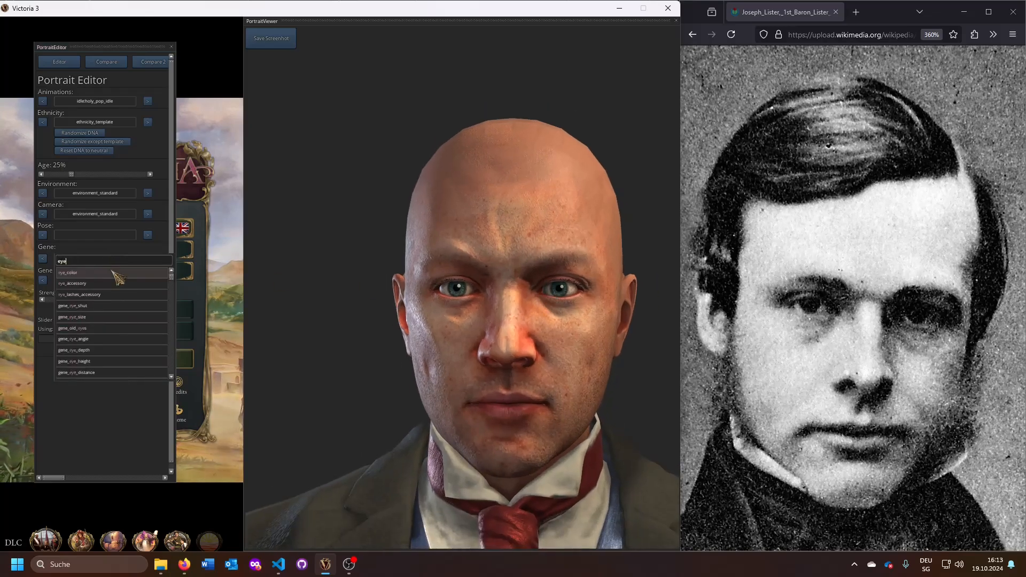
text(ye)
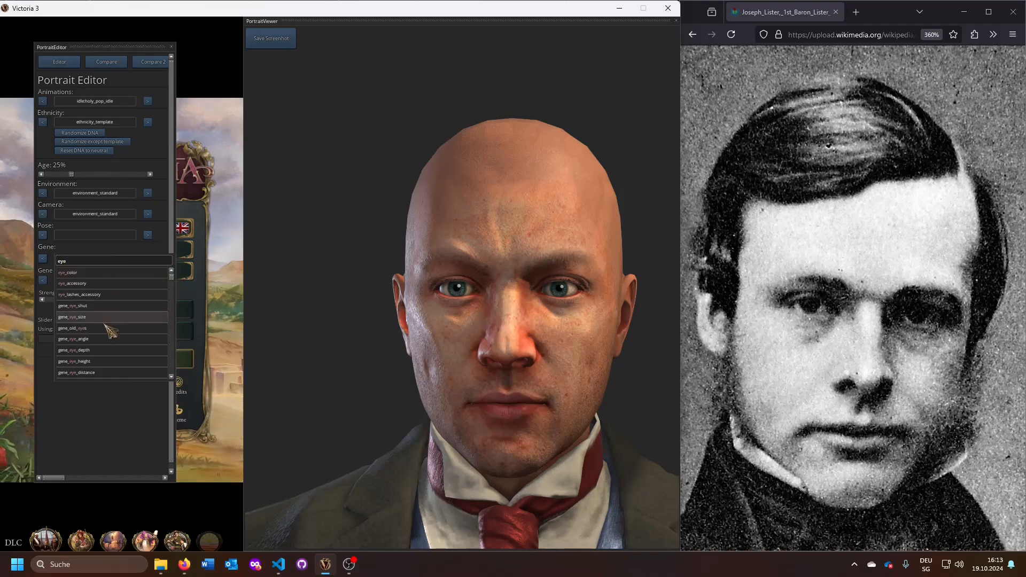
click(99, 362)
drag(79, 301, 70, 301)
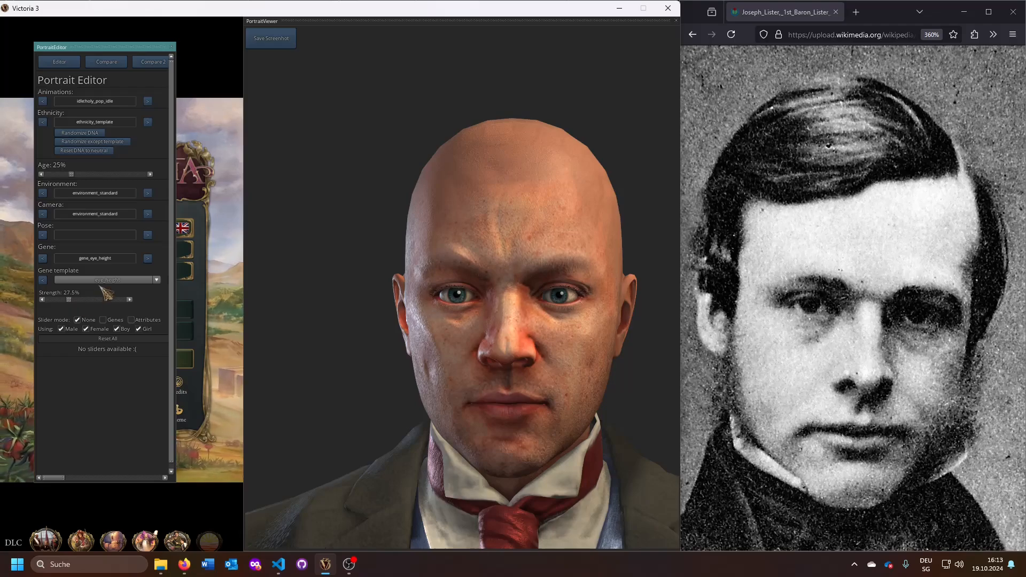
Step: Select the gene_eyebrows_shape gene and apply the far_spacing_avg_thickness template
click(118, 261)
text(eye)
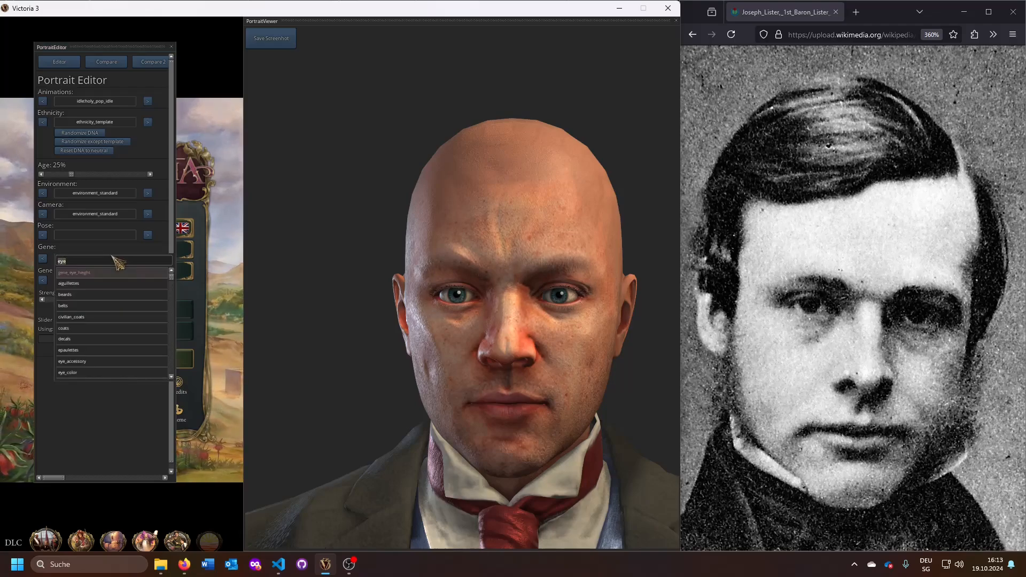
text(brow)
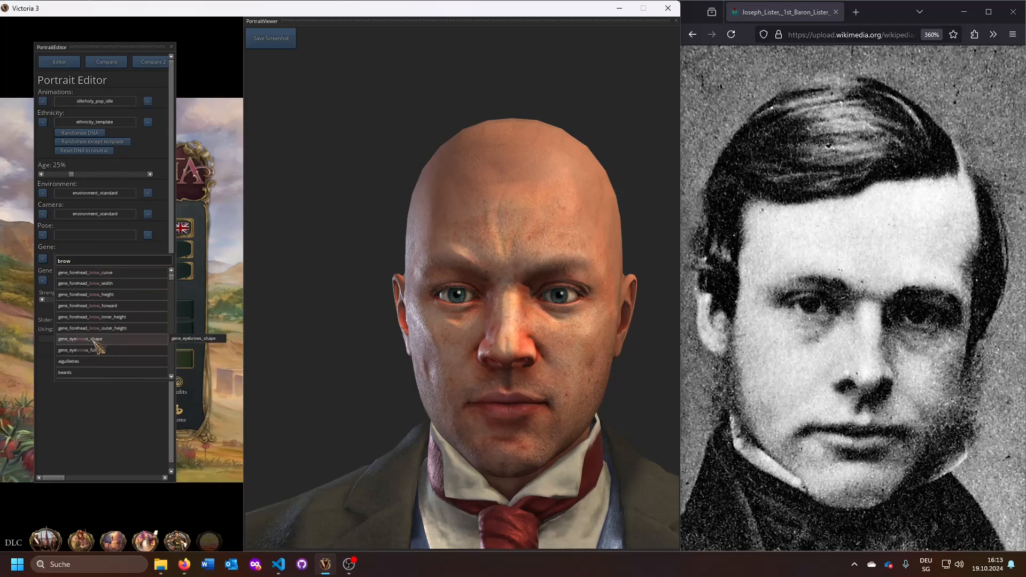
click(104, 340)
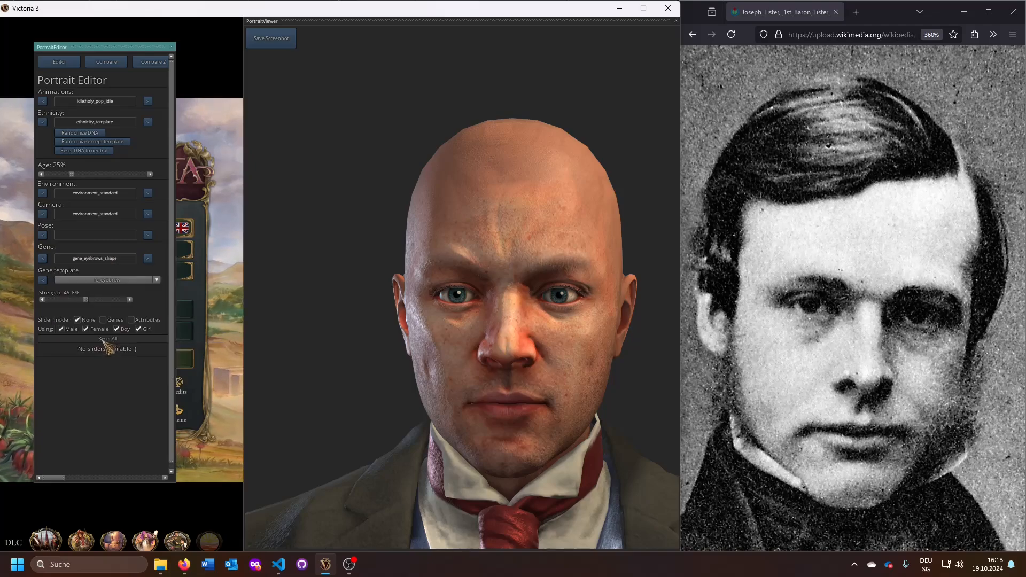
click(126, 282)
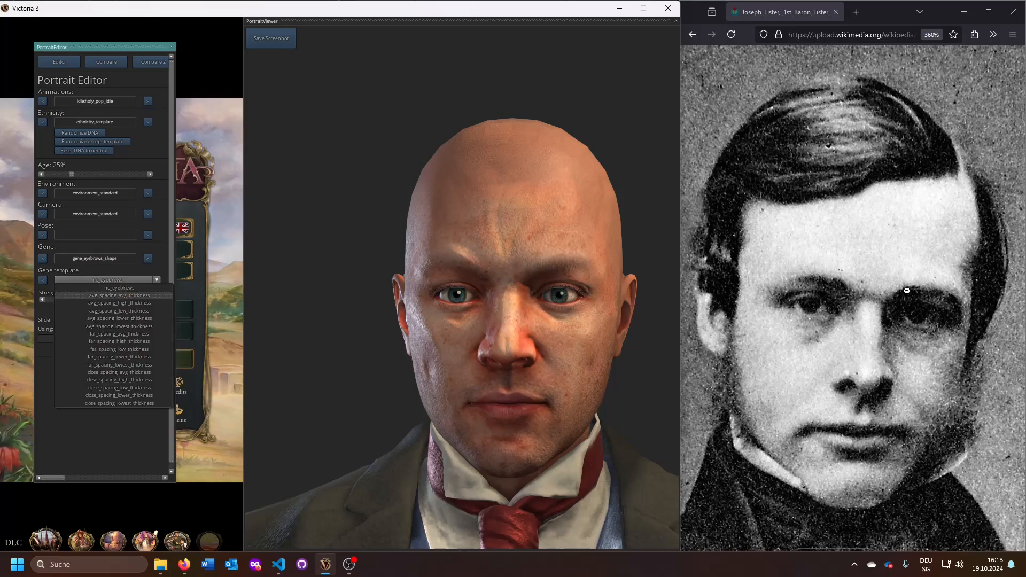
click(119, 334)
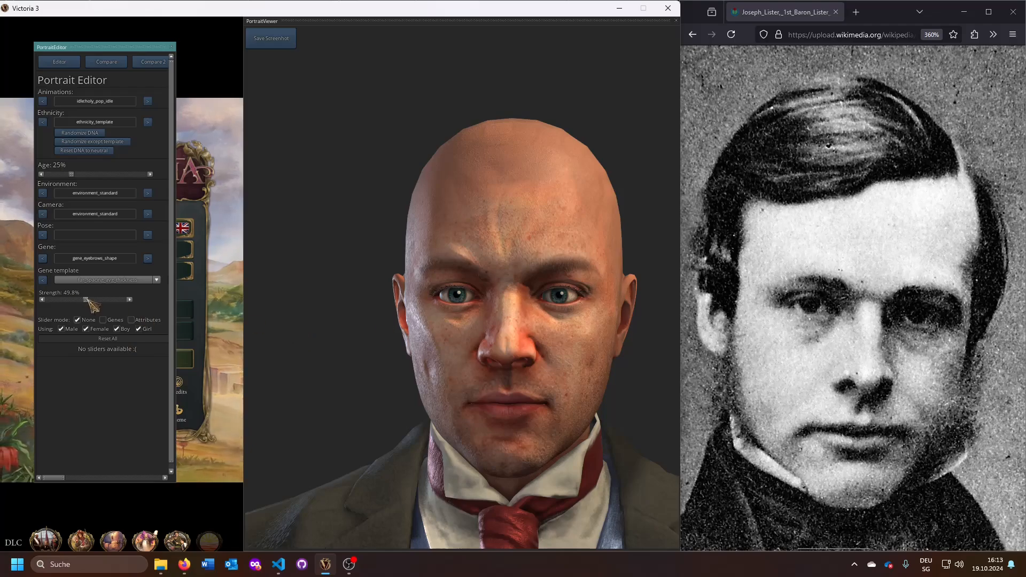
Step: Switch to the gene_eyebrows_fullness gene, apply the layer_2_high_thickness template and set its strength to 80.4%
click(147, 258)
click(111, 281)
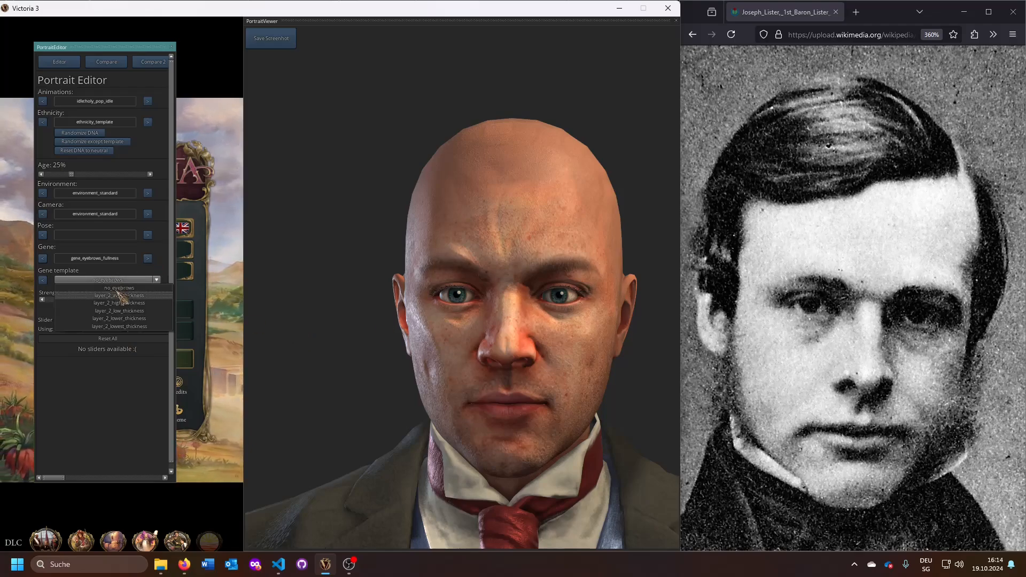
click(128, 311)
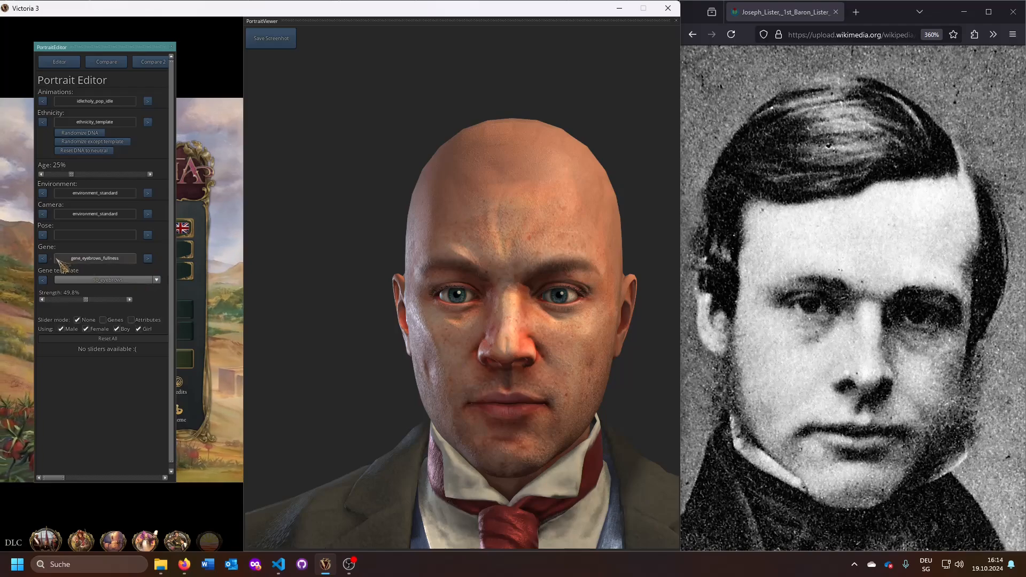
click(42, 258)
click(148, 258)
click(149, 280)
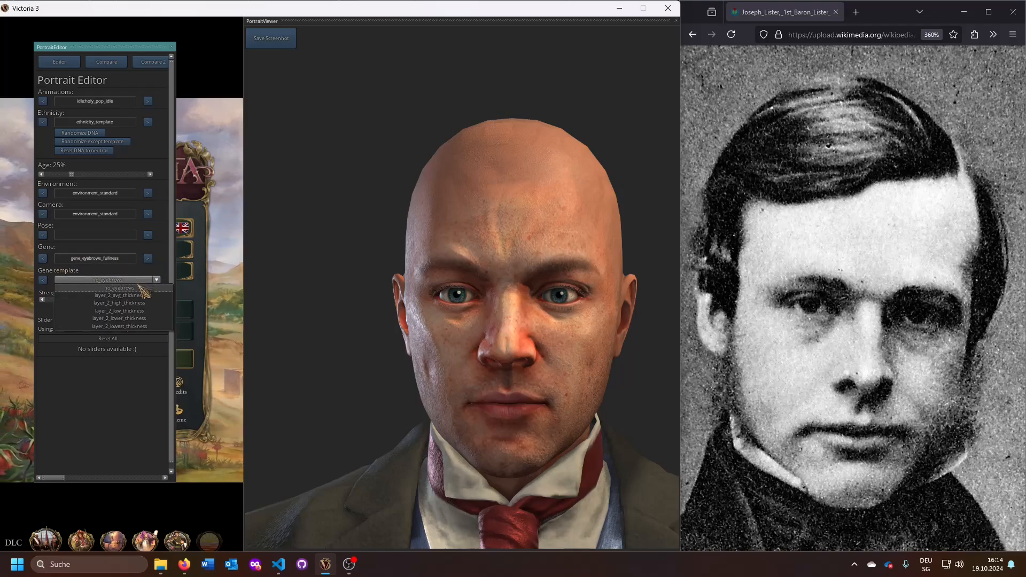
click(138, 304)
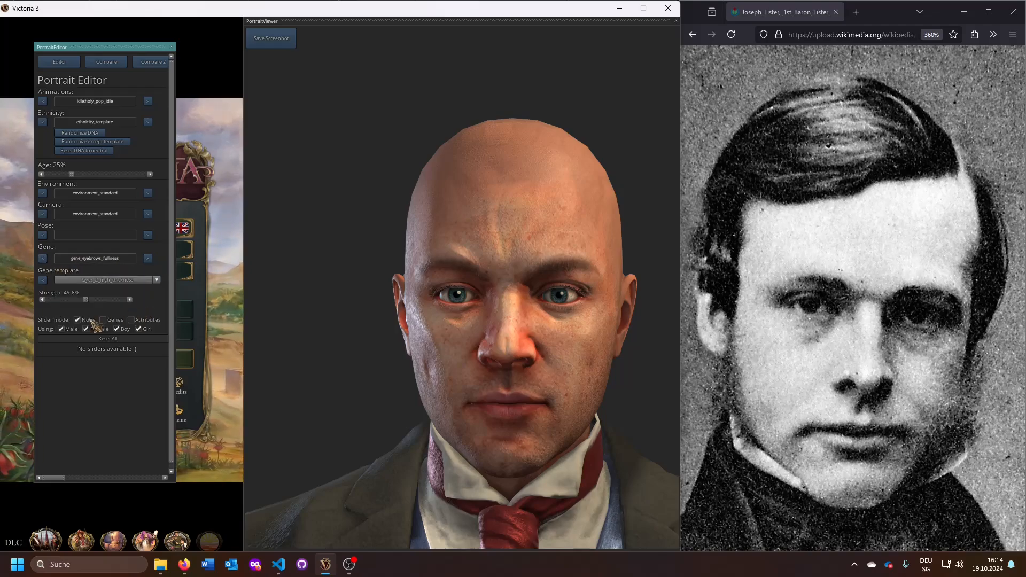
drag(104, 300, 103, 301)
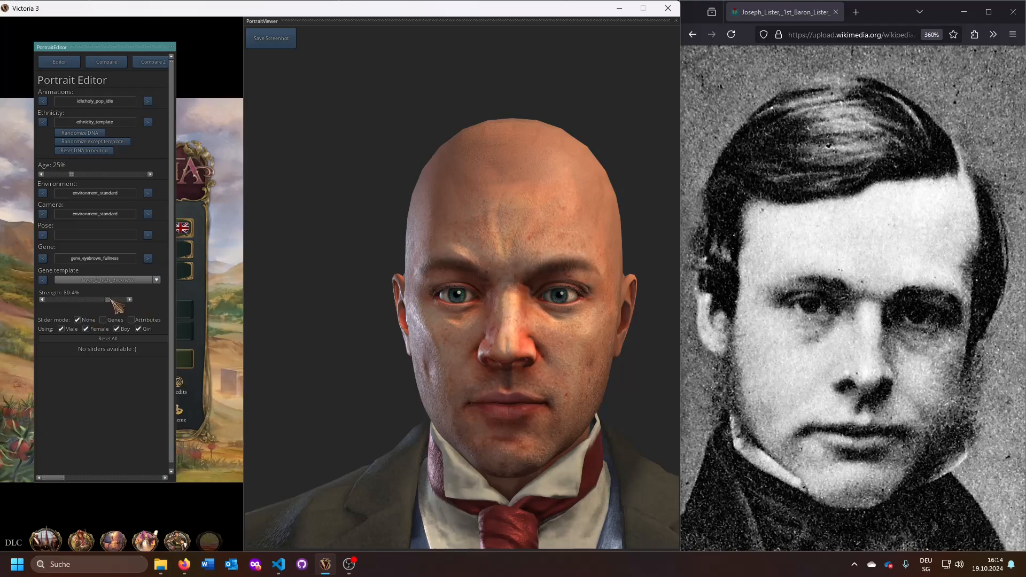
Step: Return to the gene_eyebrows_shape gene, apply the far_spacing_high_thickness template and set its strength to 76.9%
click(43, 258)
click(105, 281)
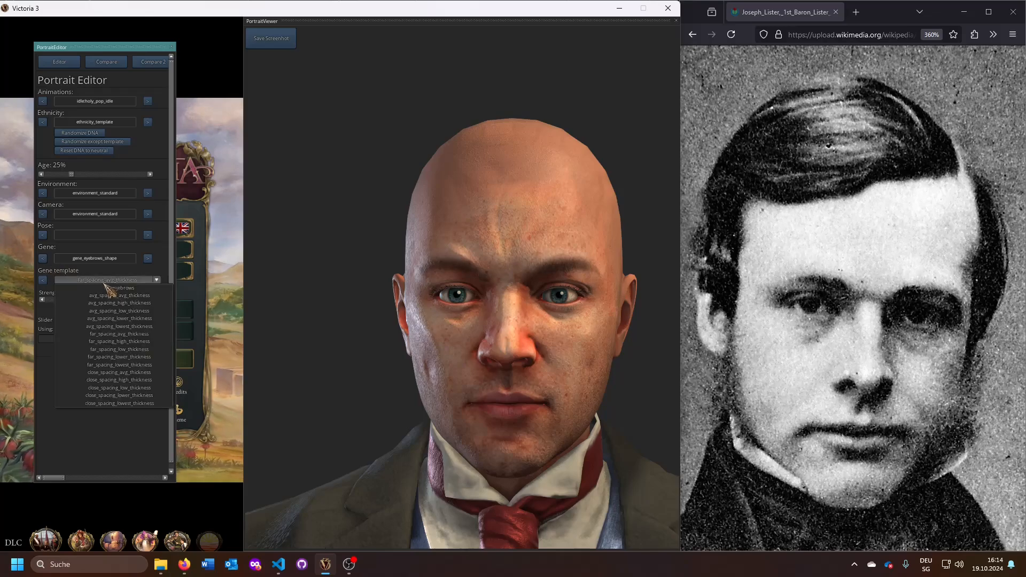
click(130, 342)
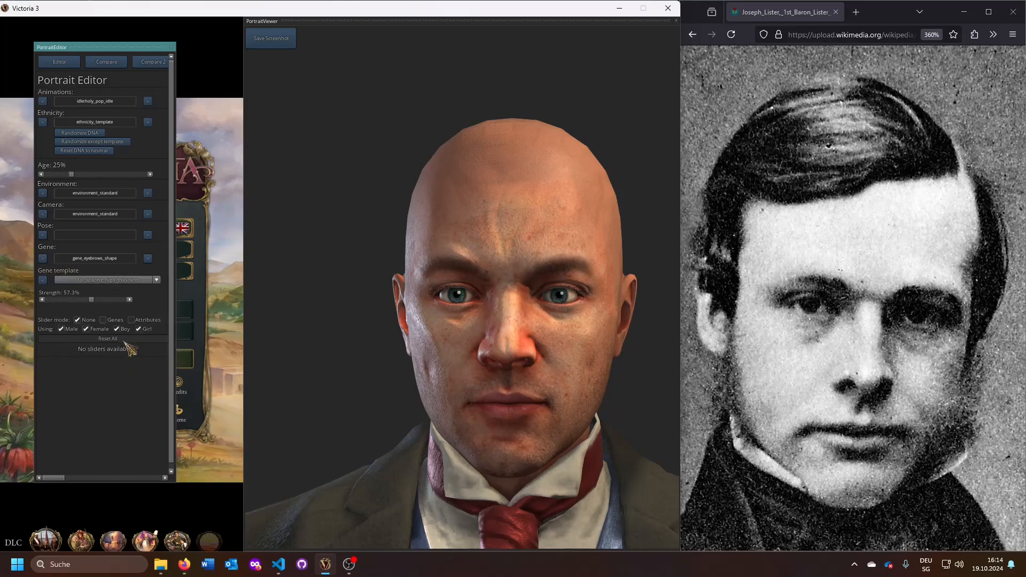
drag(91, 300, 110, 300)
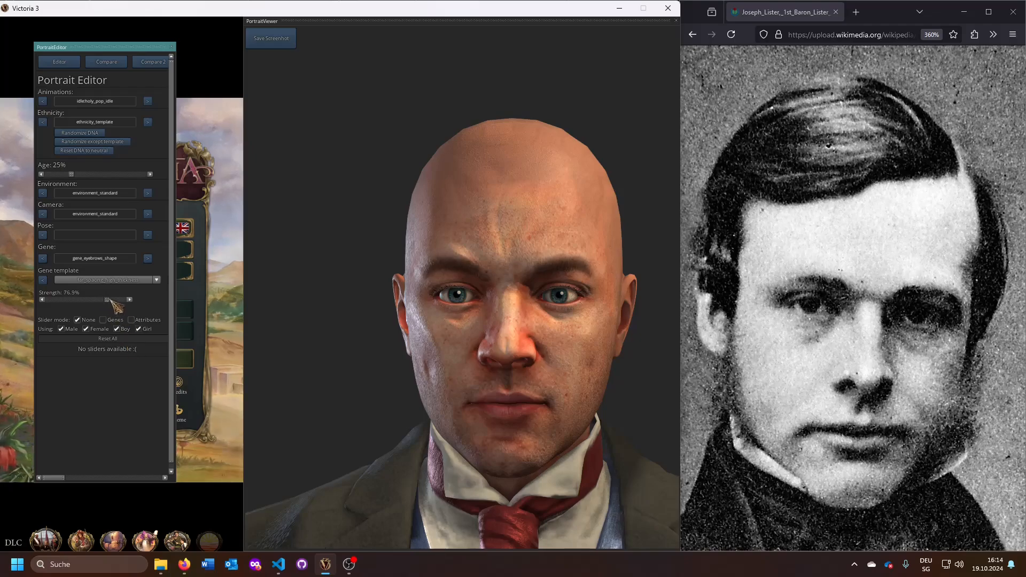
Step: Select the hairstyles gene, choose the european_hairstyles sub group and set its strength to 31.0%
click(122, 261)
text(brow)
text(hair)
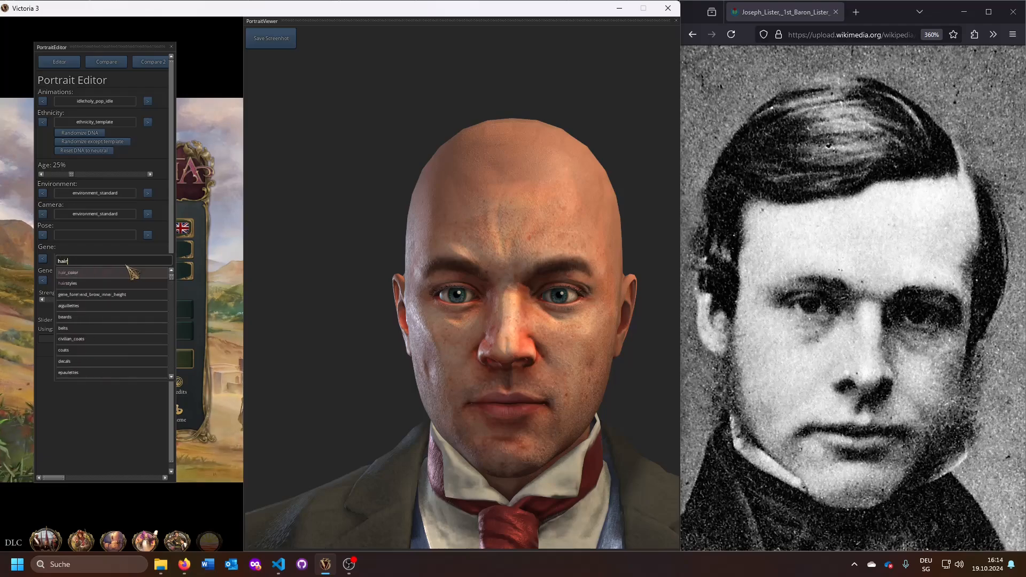
click(123, 283)
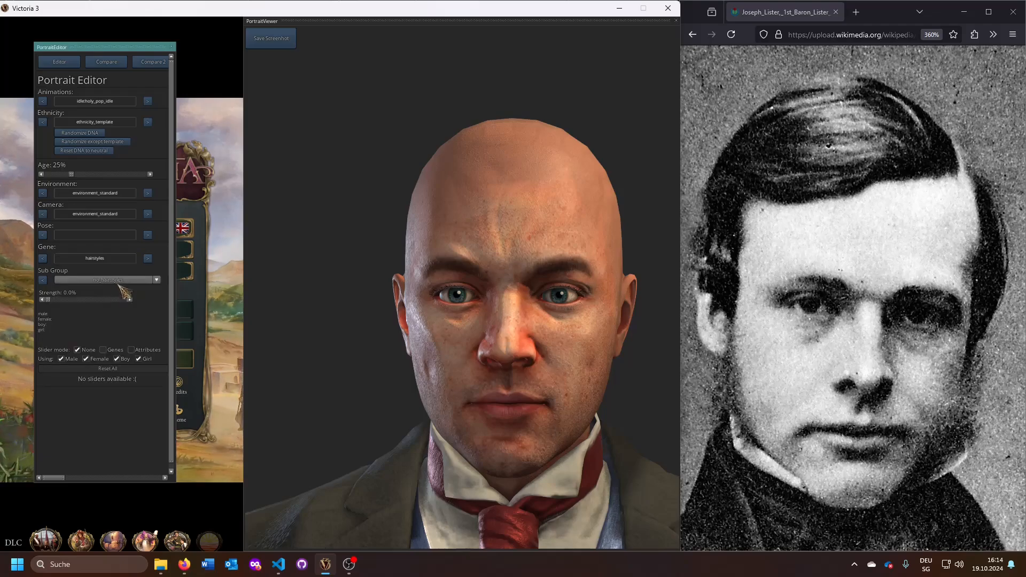
click(122, 281)
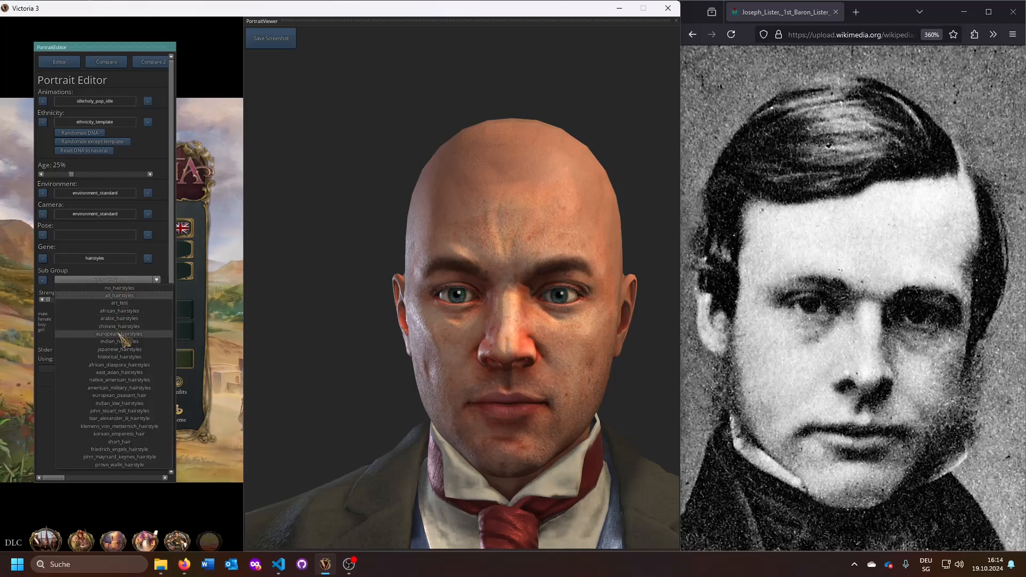
click(122, 339)
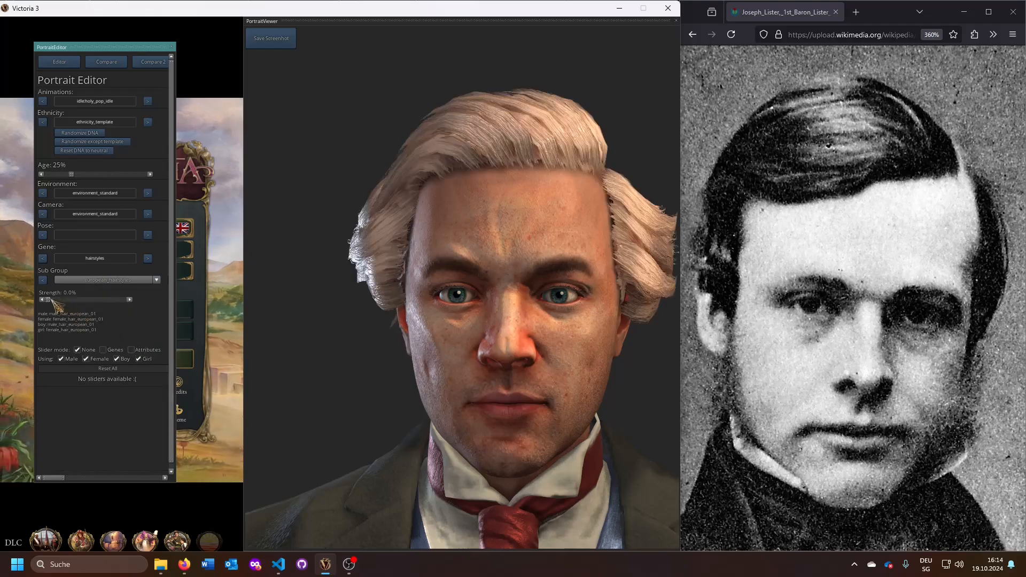
drag(52, 301, 73, 301)
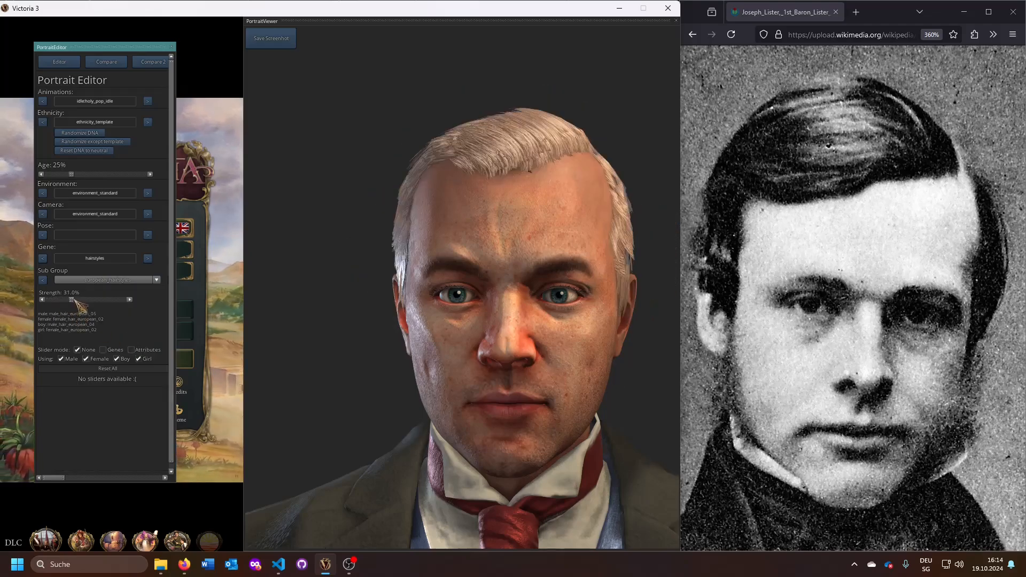
Step: Check the painted colour portrait of Joseph Lister against the new hairstyle, then return to the black-and-white photo of him as a young man
key(alt+Tab)
key(alt+Tab)
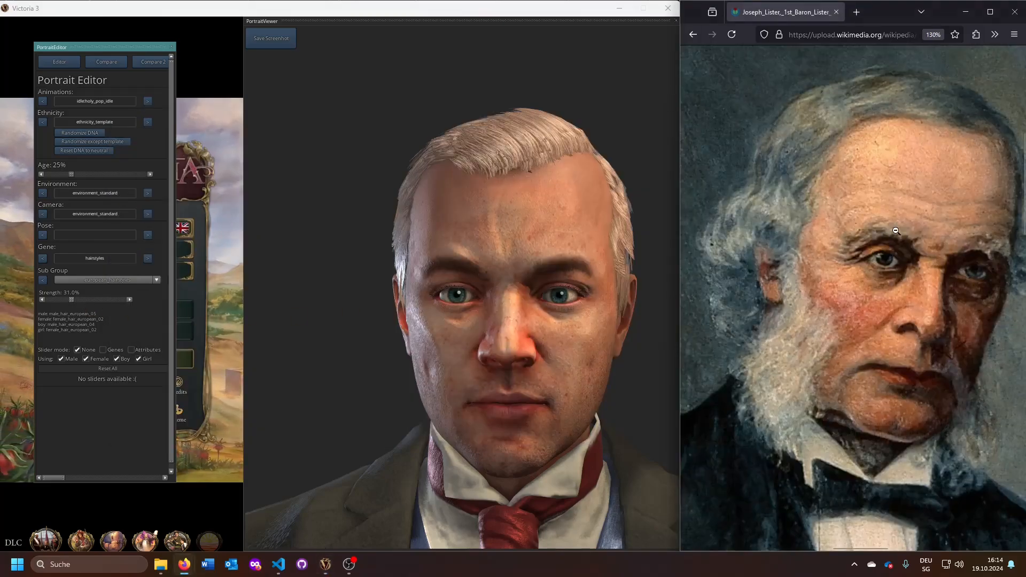
key(alt+Tab)
key(alt+Tab)
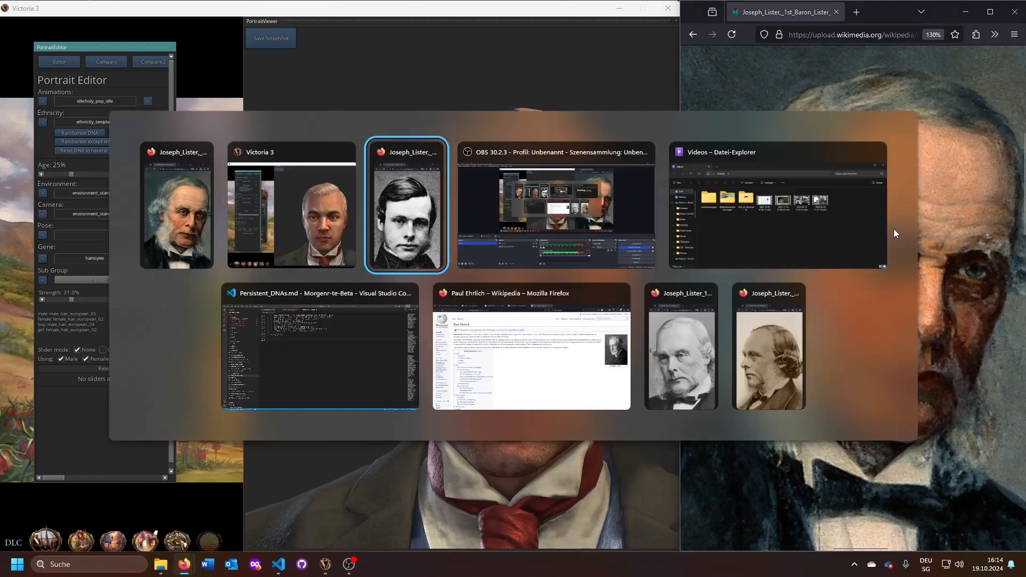
key(alt+Tab)
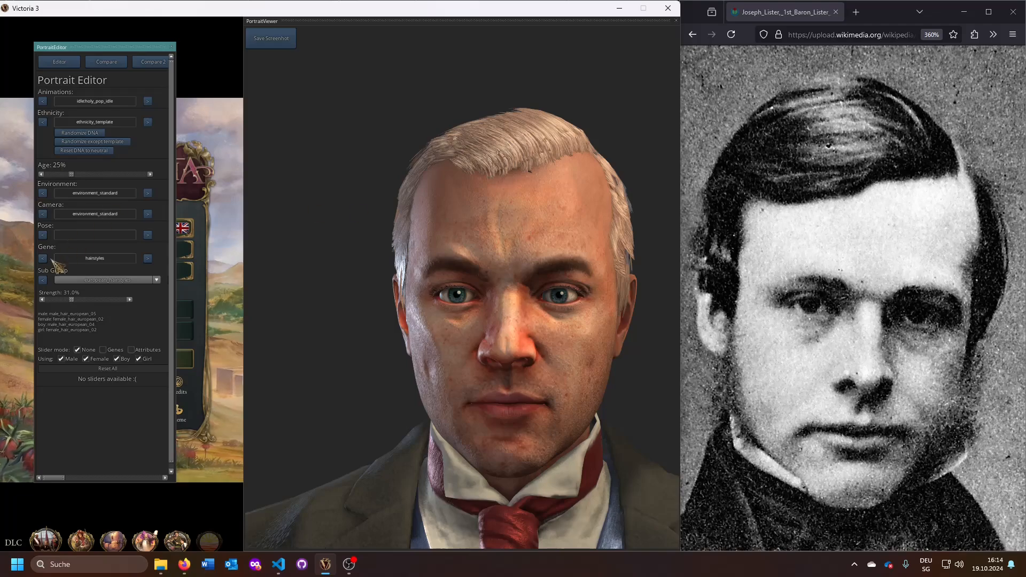
Step: Select the hair_color gene, set its colour coordinates to X 32.2% and Y 88.6%, and set the character's age to 22%
click(110, 261)
text(hair)
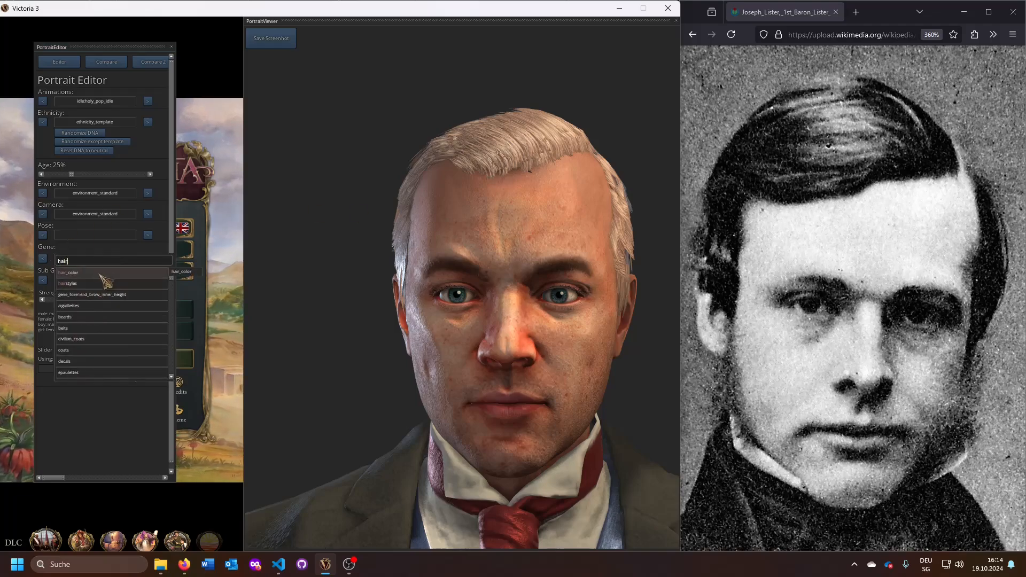
click(103, 273)
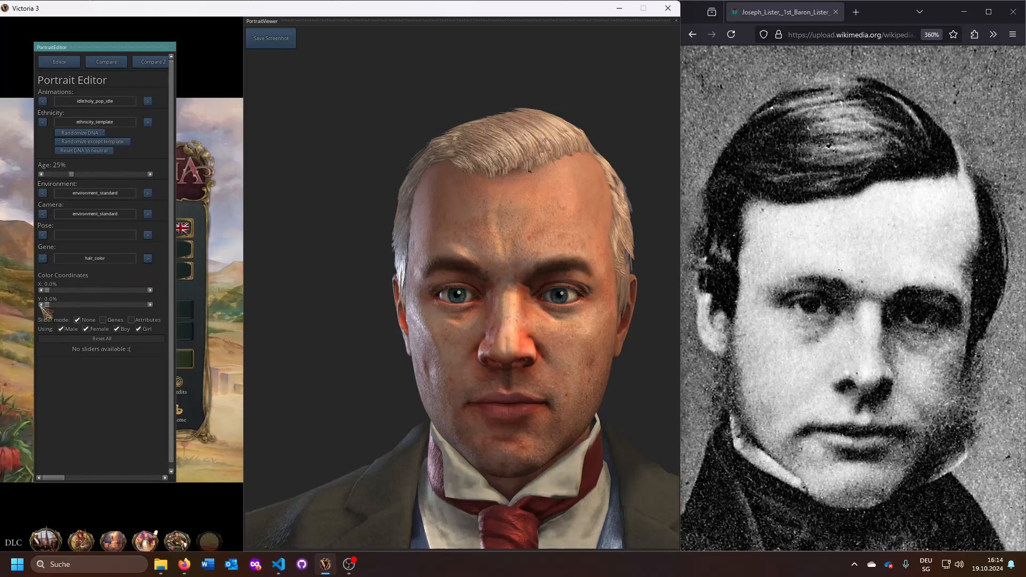
drag(48, 305, 125, 305)
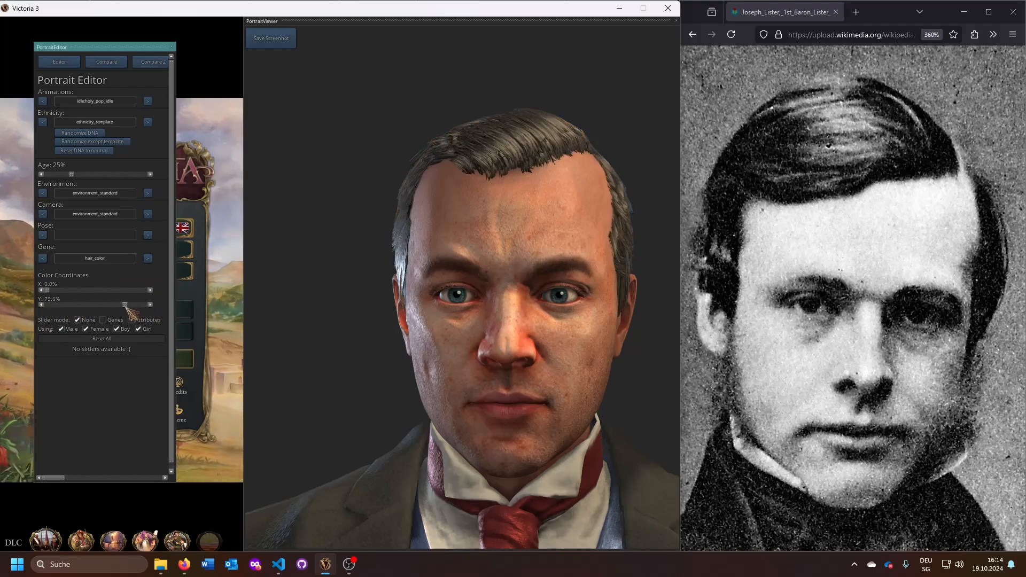
mouse_move(47, 290)
mouse_down()
mouse_move(159, 296)
mouse_move(42, 306)
mouse_up()
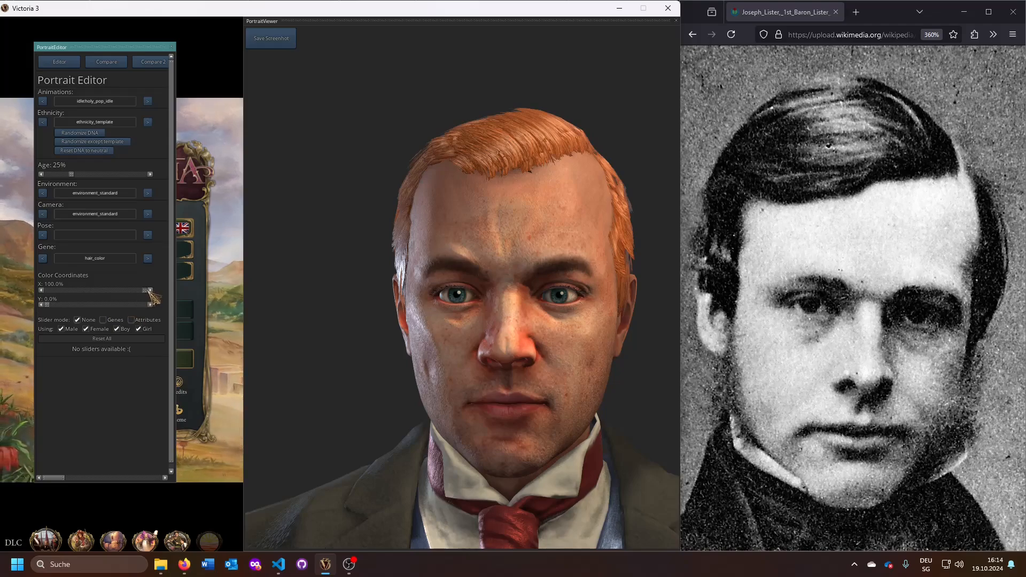
drag(147, 290, 138, 309)
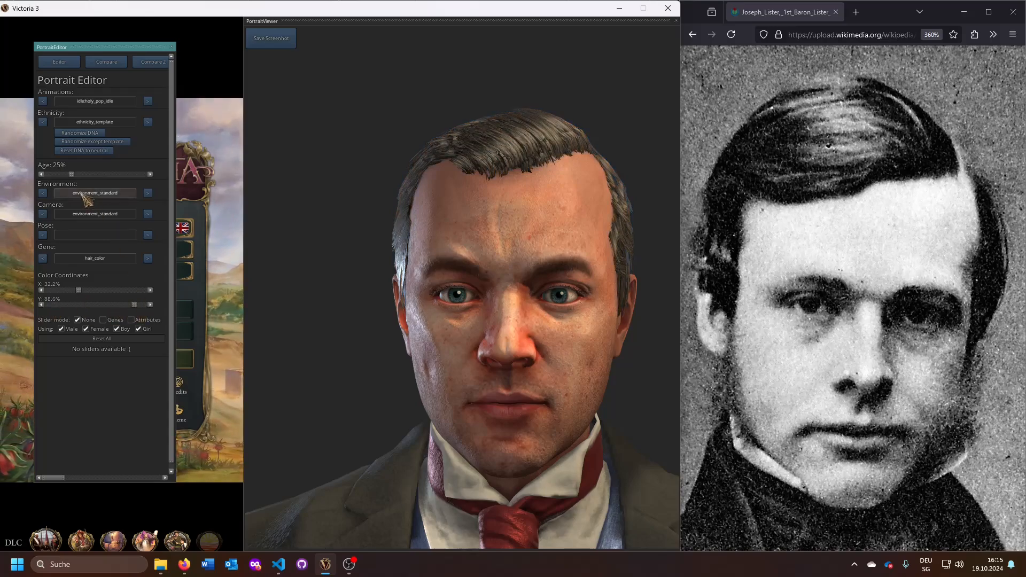
mouse_move(73, 176)
mouse_down()
mouse_move(113, 178)
mouse_move(71, 176)
mouse_up()
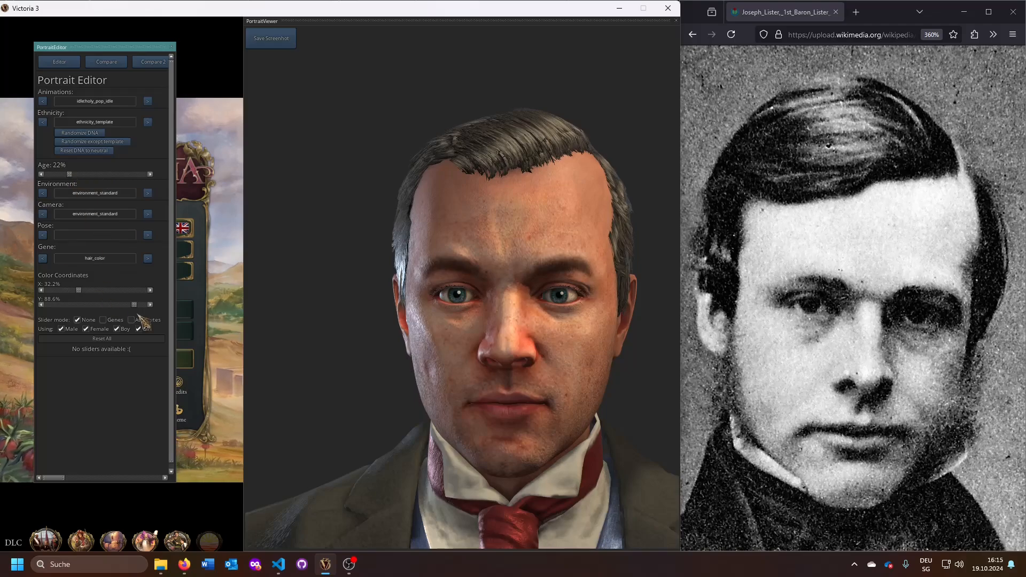
Step: Set the character's age to 26% and the hair_color gene's Y coordinate to 87.5%
drag(134, 305, 112, 306)
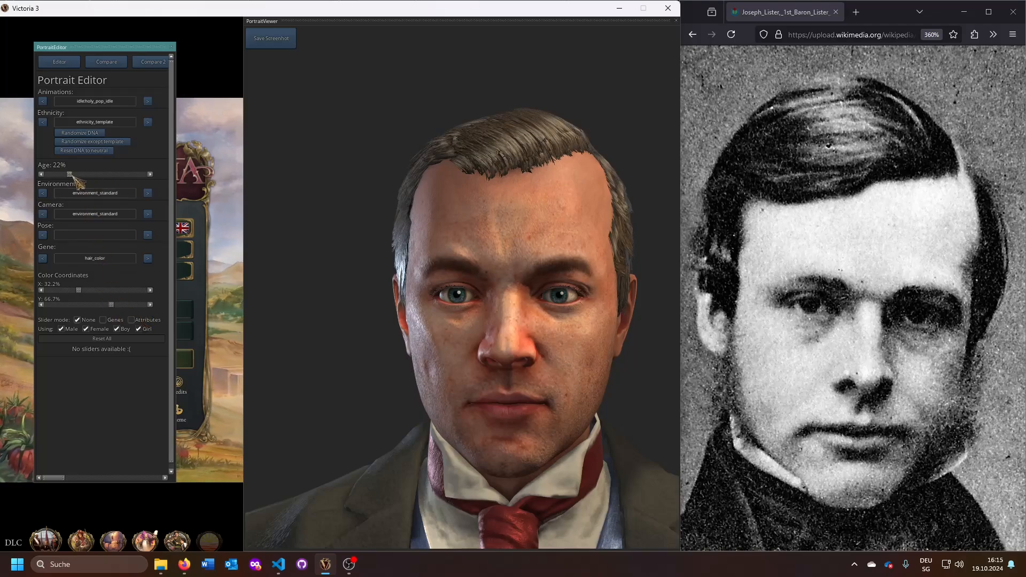
mouse_move(69, 174)
mouse_down()
mouse_move(99, 184)
mouse_move(80, 186)
mouse_move(126, 186)
mouse_move(79, 190)
mouse_up()
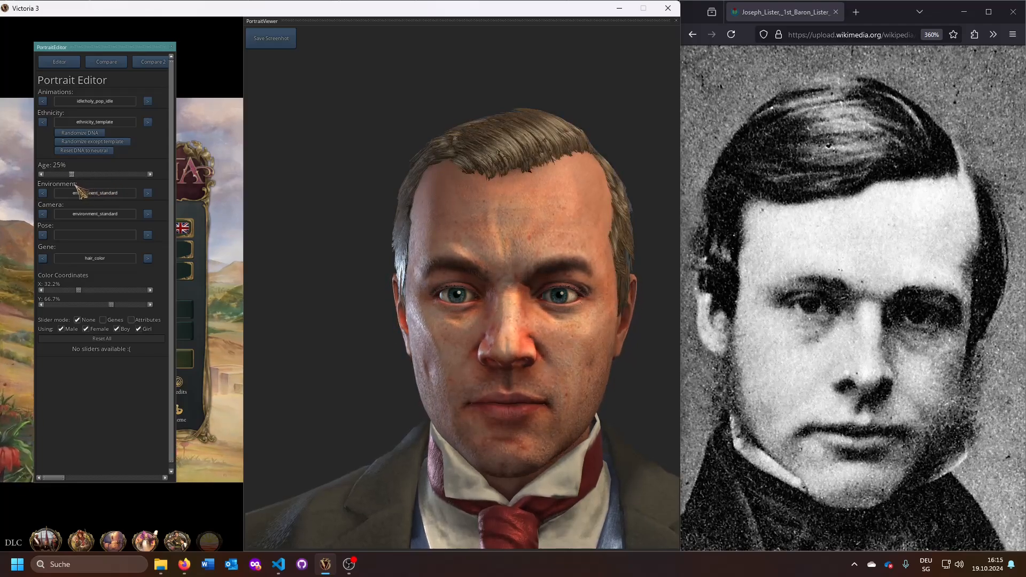
drag(111, 306, 131, 305)
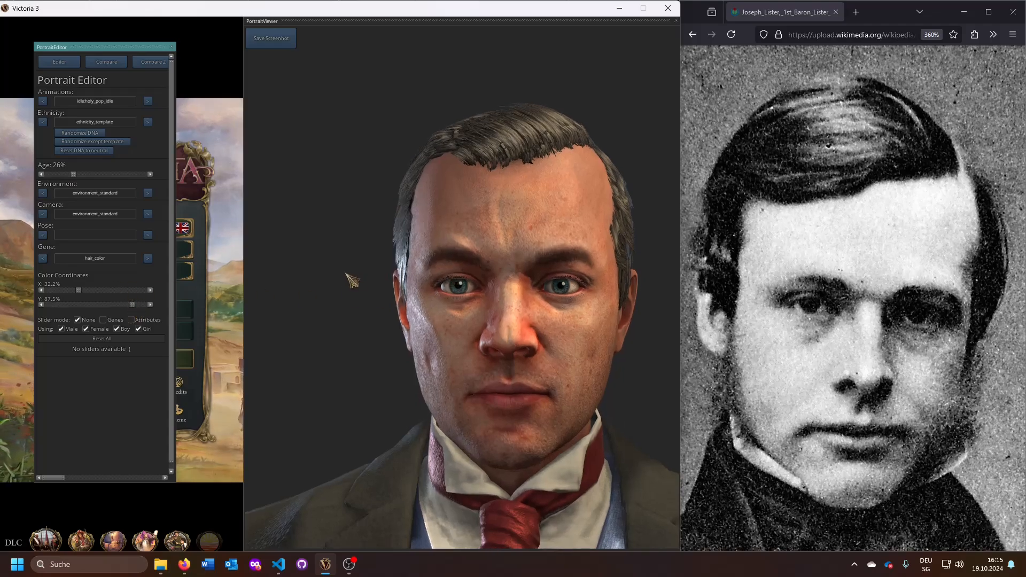
Step: Select the gene_head_height gene and set its strength to 75.7%
click(114, 260)
text(hair)
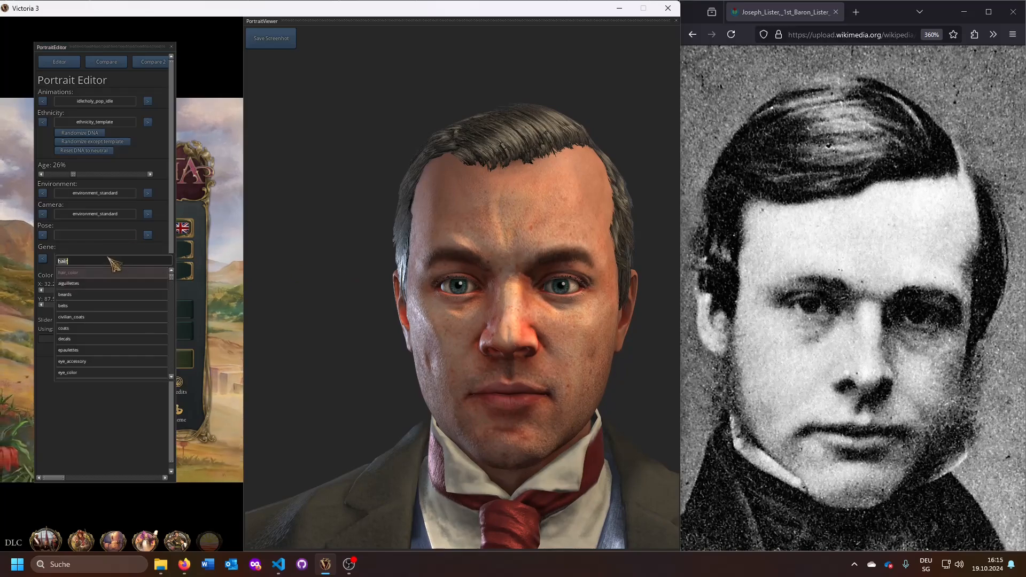
text(head)
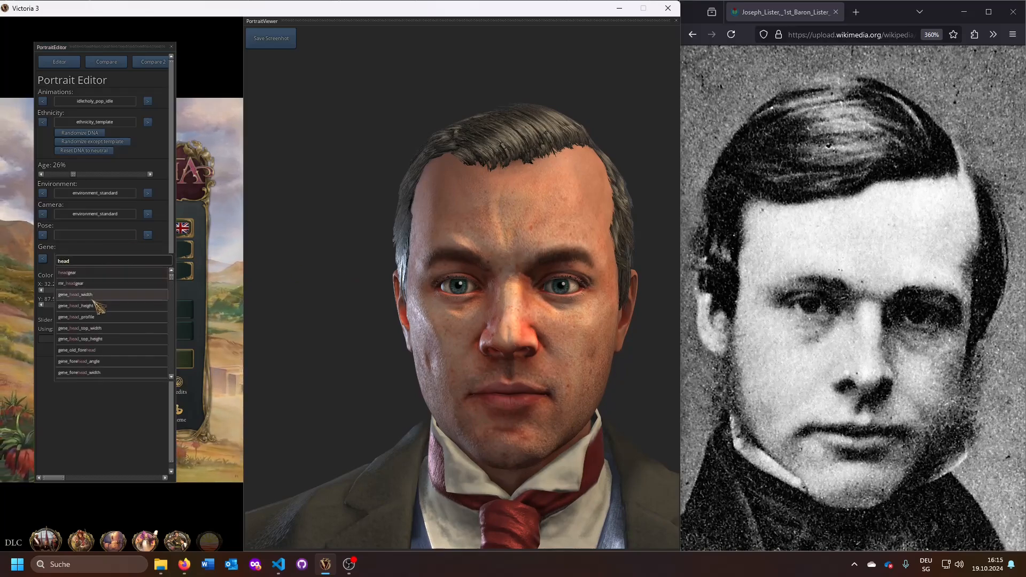
click(95, 307)
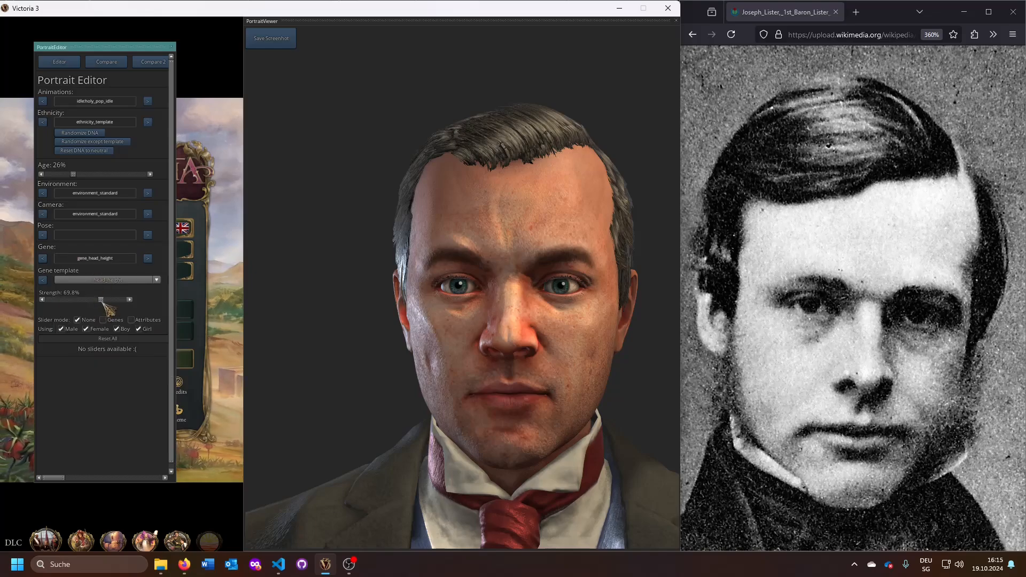
drag(105, 300, 108, 301)
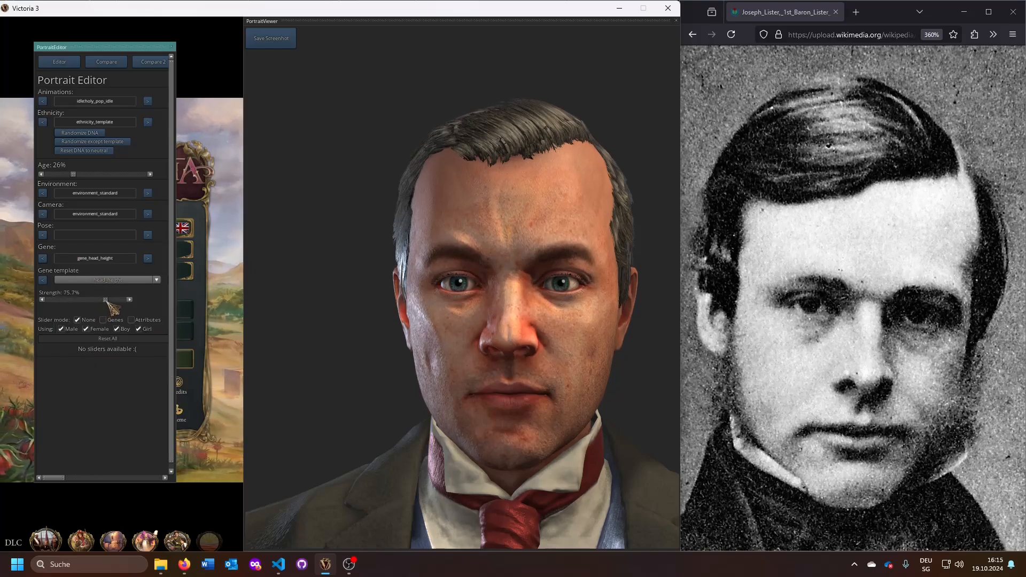
Step: Choose the gene_head_height gene again and set its strength to 68.6%
click(113, 261)
text(eye)
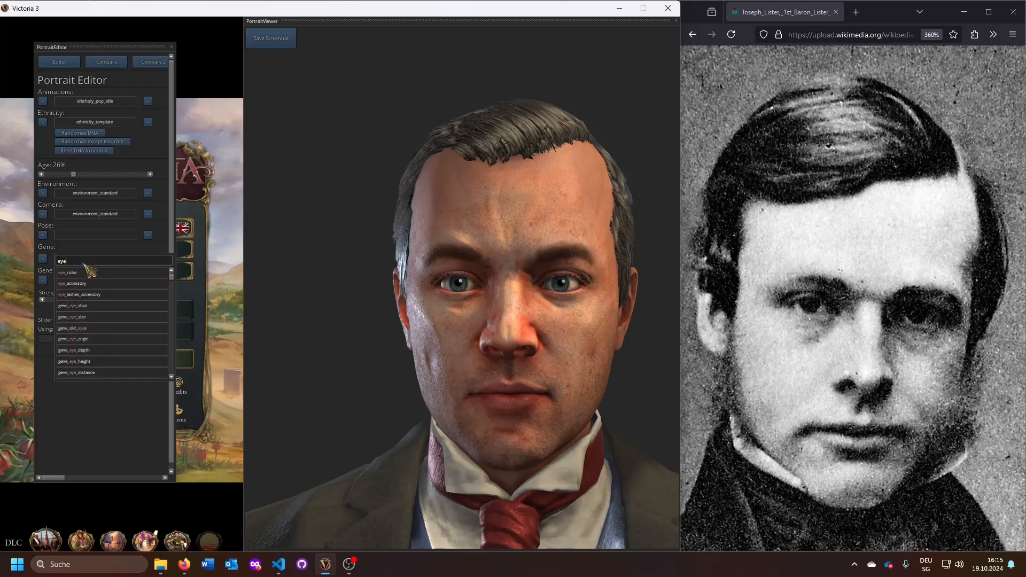
drag(83, 262, 45, 259)
text(head)
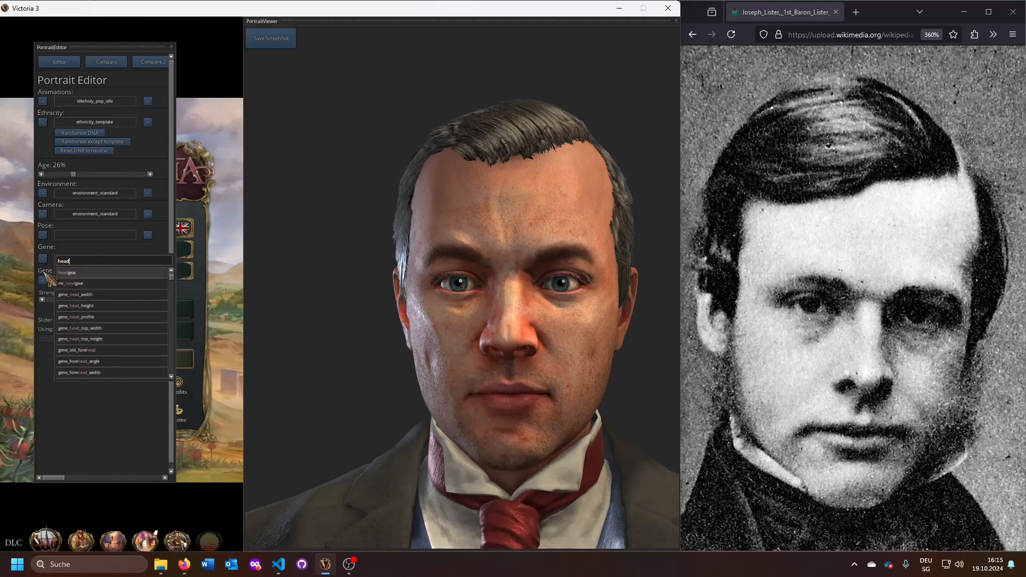
click(95, 307)
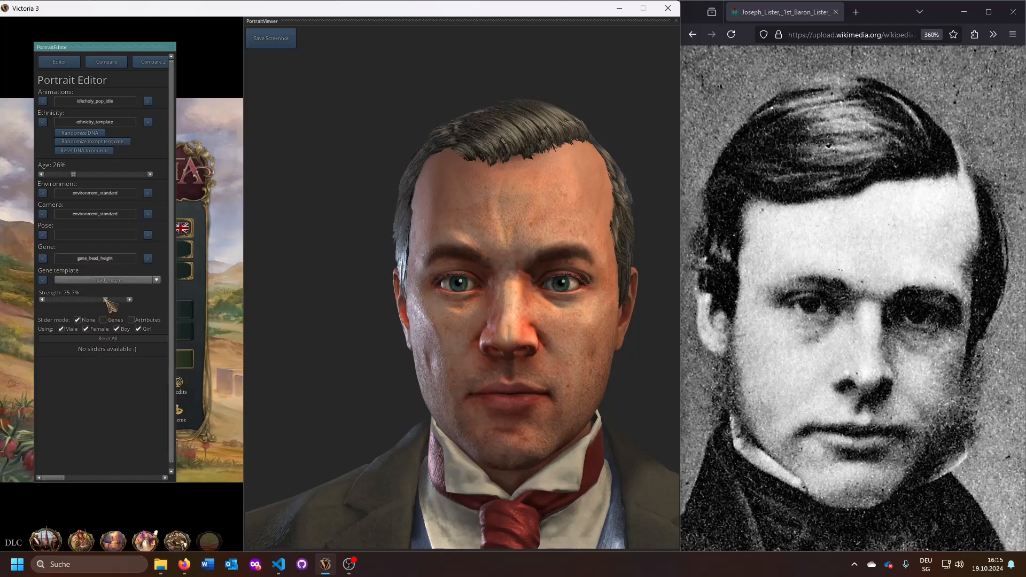
drag(103, 300, 95, 299)
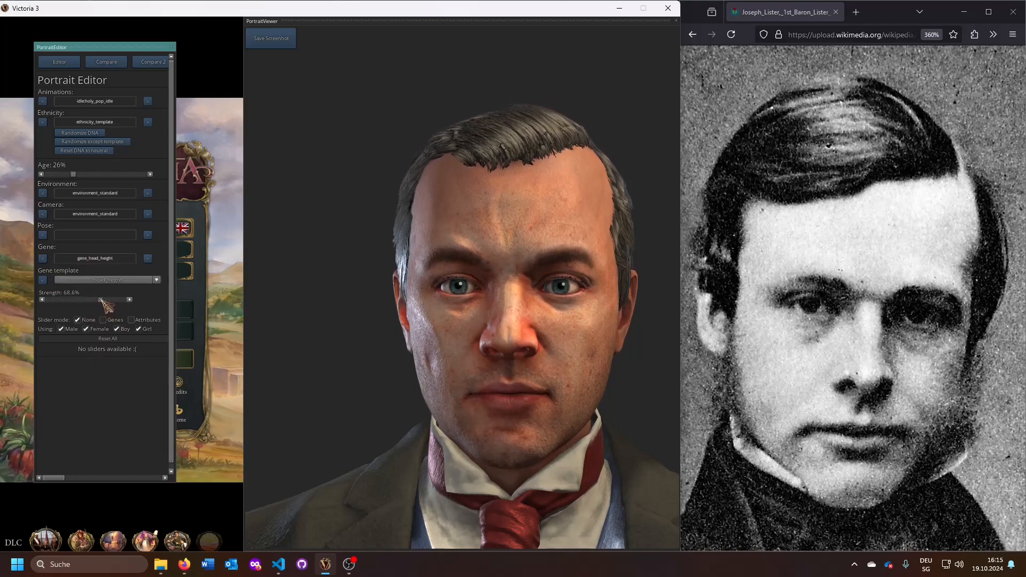
Step: Select the gene_head_top_height gene and set its strength to 62.4%
click(124, 261)
text(top)
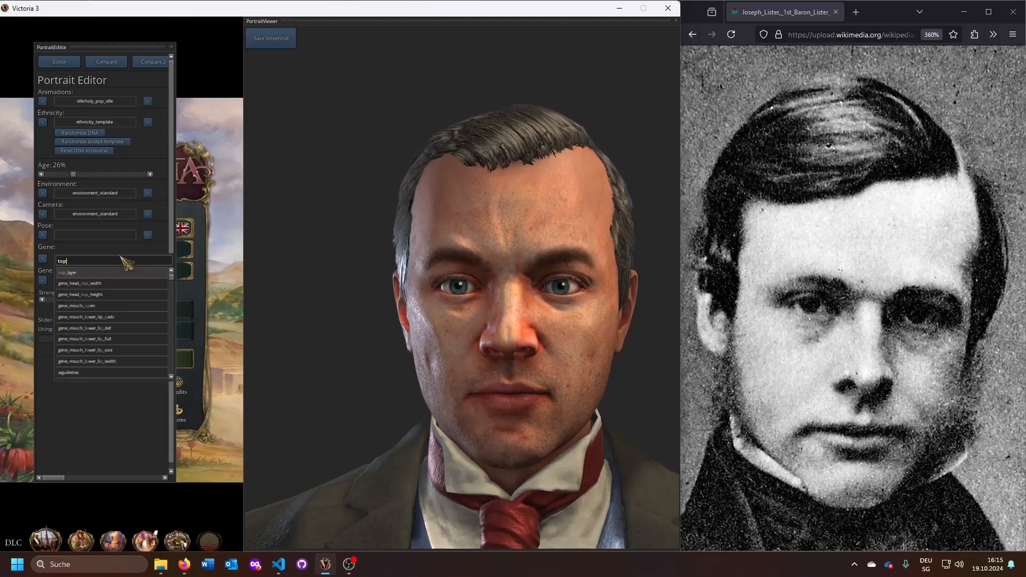
click(99, 294)
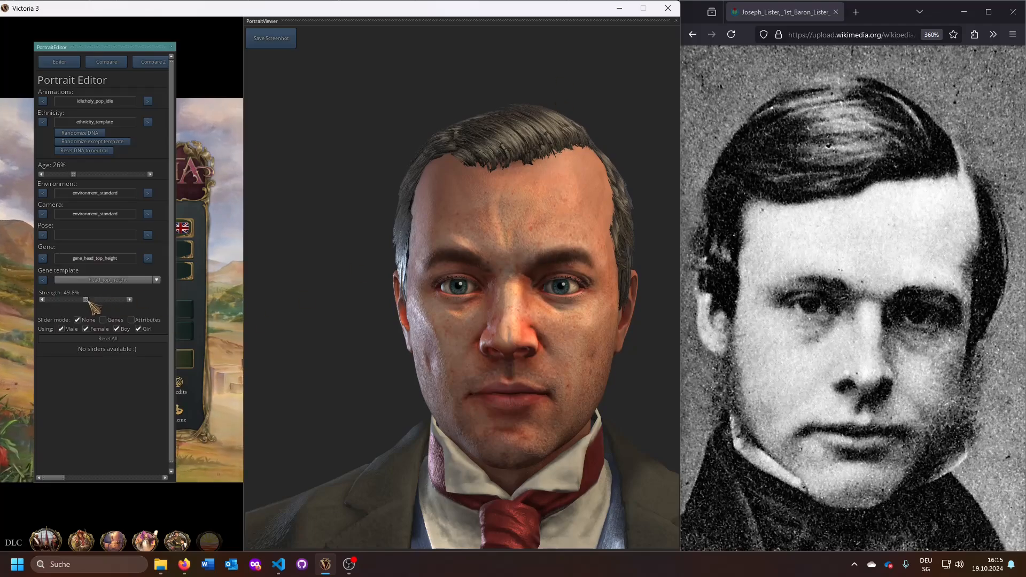
drag(86, 300, 95, 300)
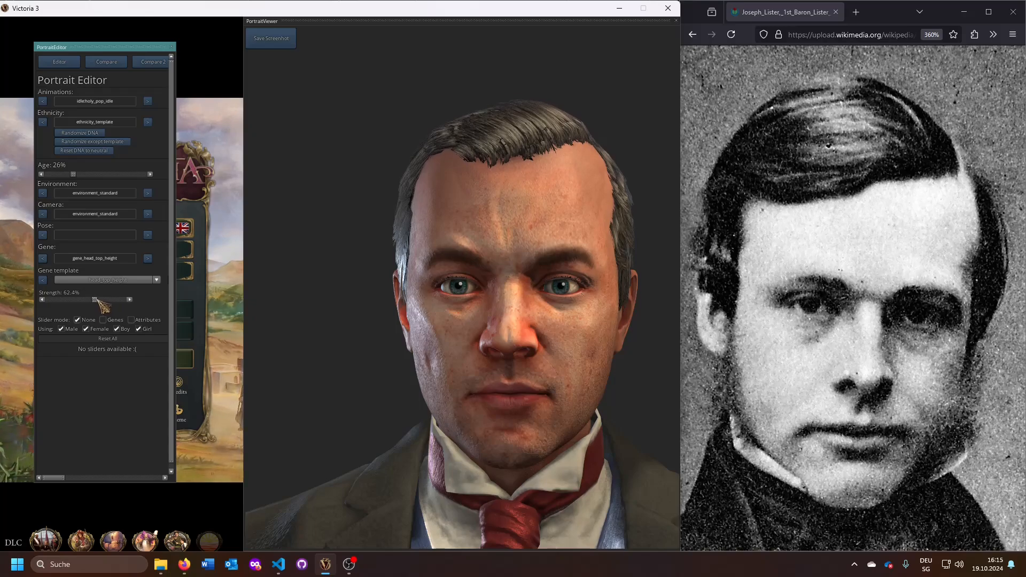
Step: Select the gene_cheek_fat gene and set its strength to 60.8%
click(111, 260)
text(top)
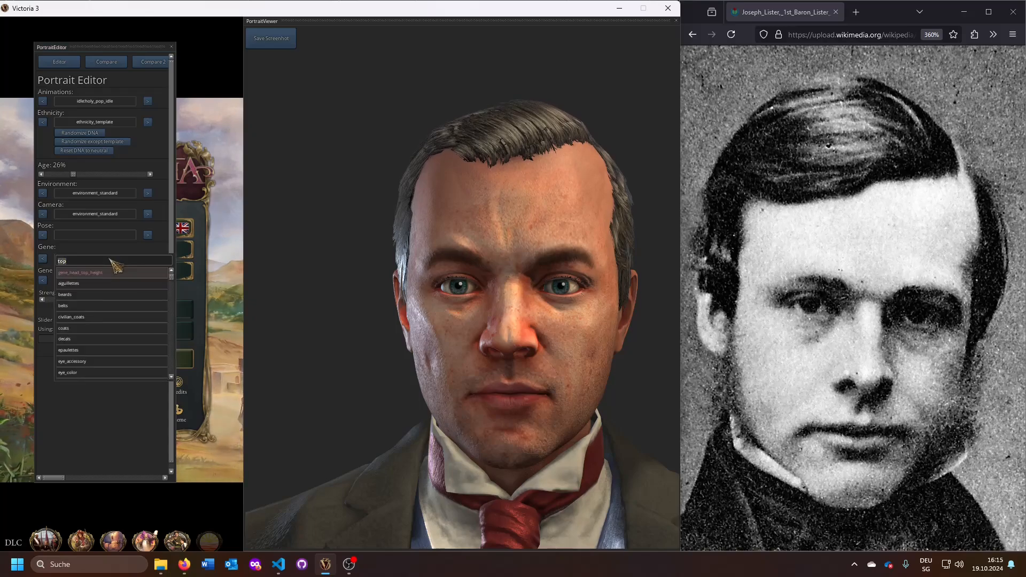
text(chee)
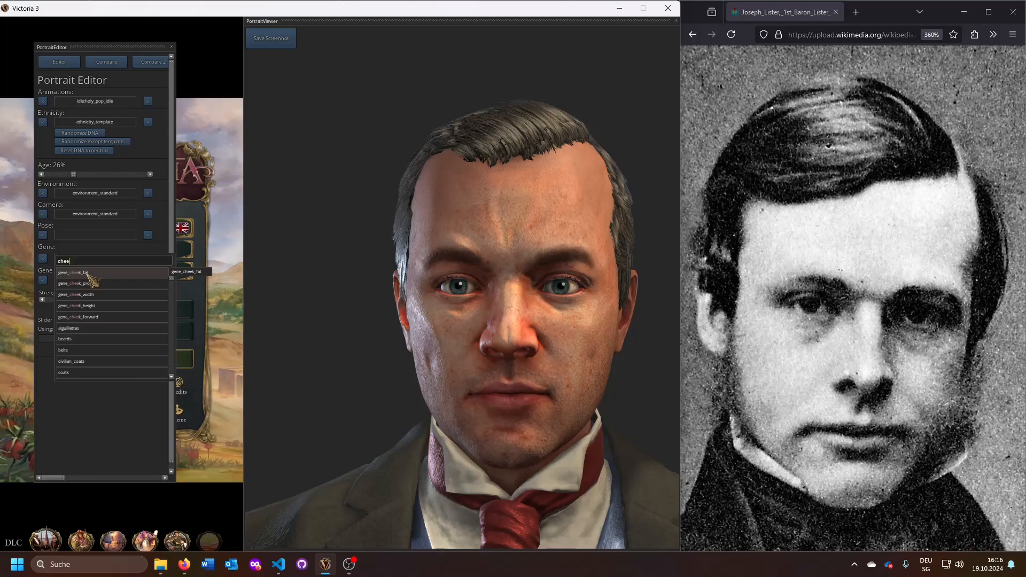
click(89, 273)
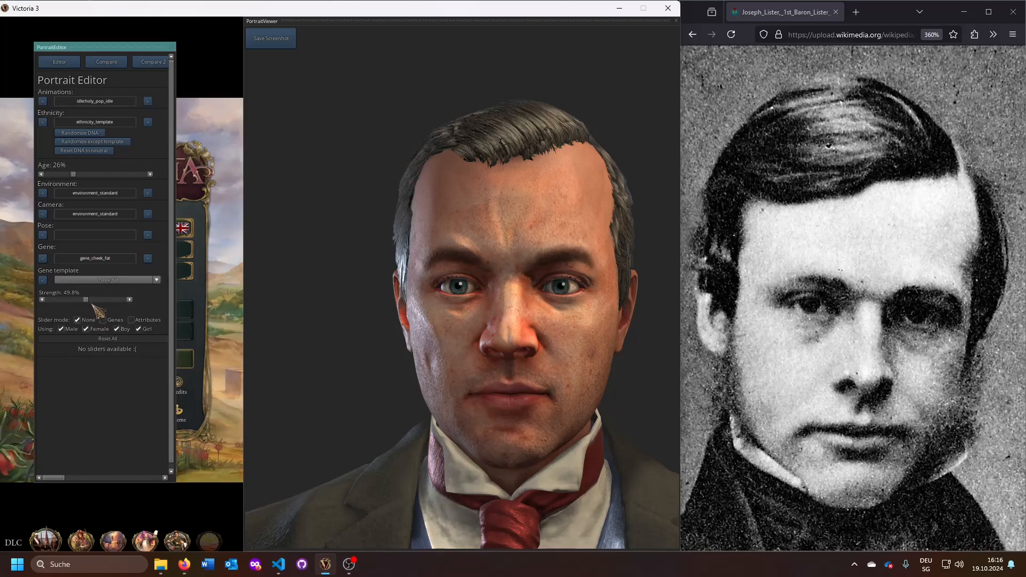
drag(86, 300, 95, 301)
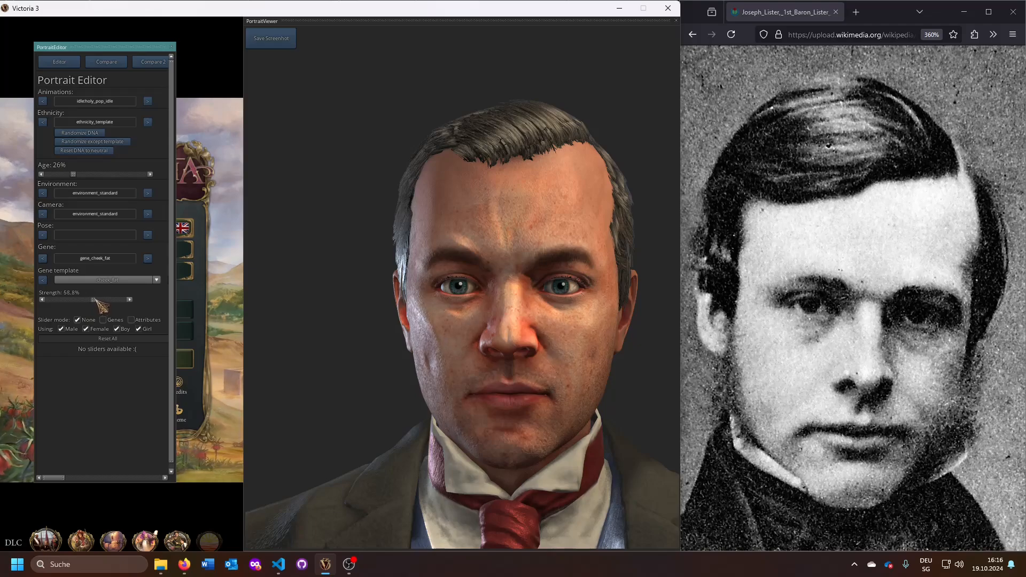
Step: Move on to the gene_cheek_height gene and set its strength to 42.0%
click(148, 259)
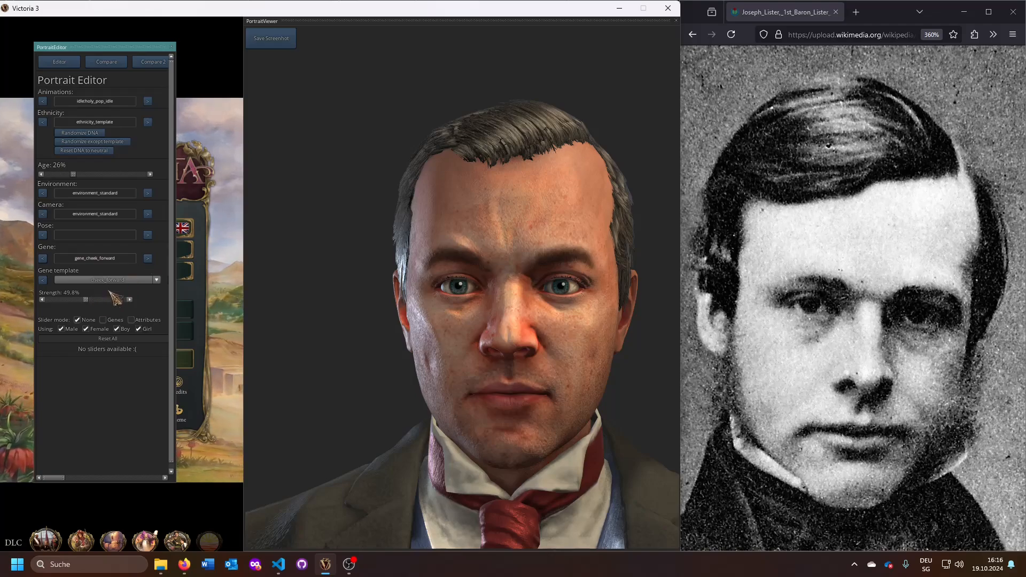
click(148, 258)
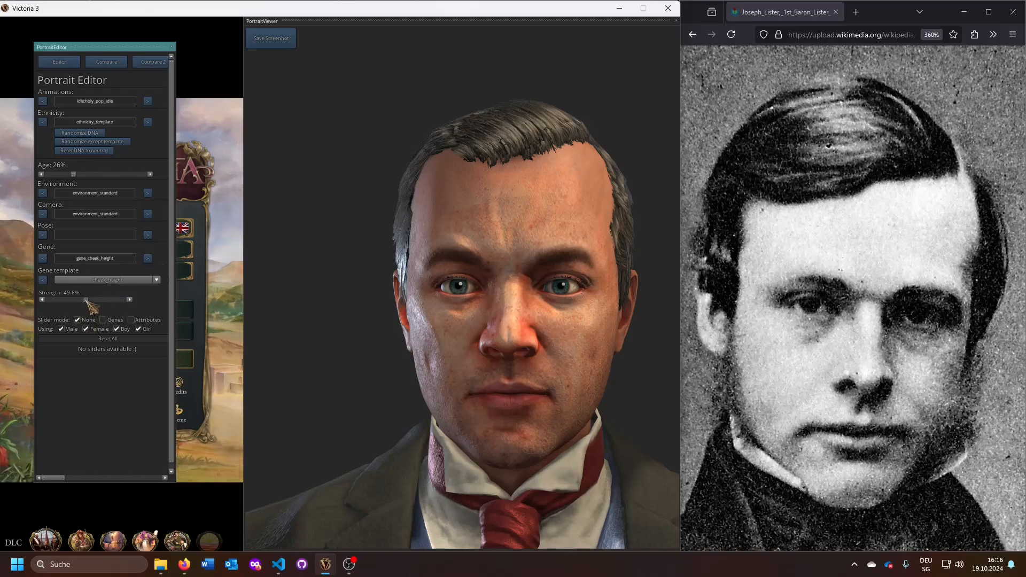
drag(83, 300, 80, 300)
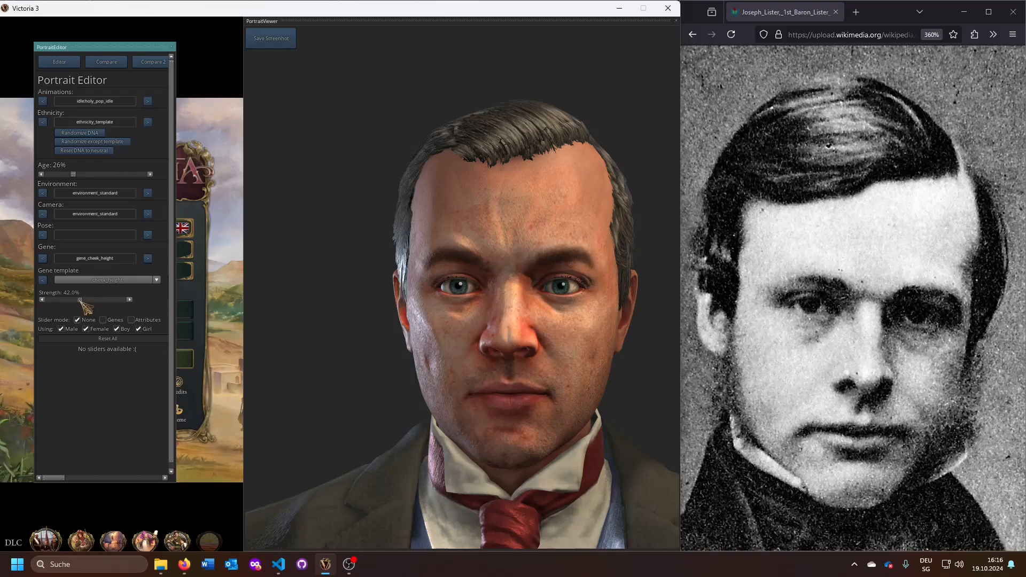
Step: Set the strength of the gene_cheek_prom gene to 36.5% and of the gene_cheek_width gene to 43.1%
click(148, 259)
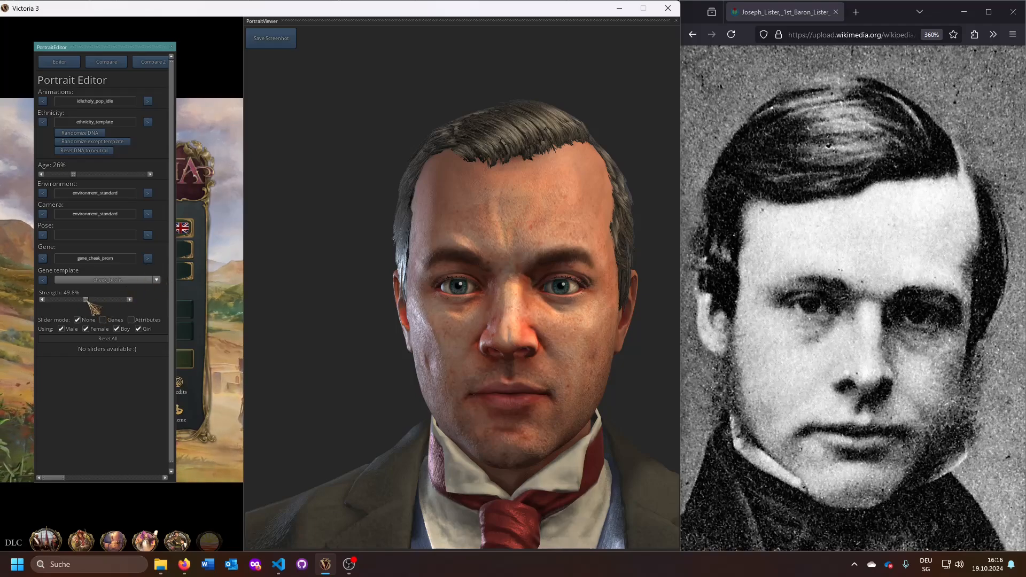
drag(86, 300, 153, 305)
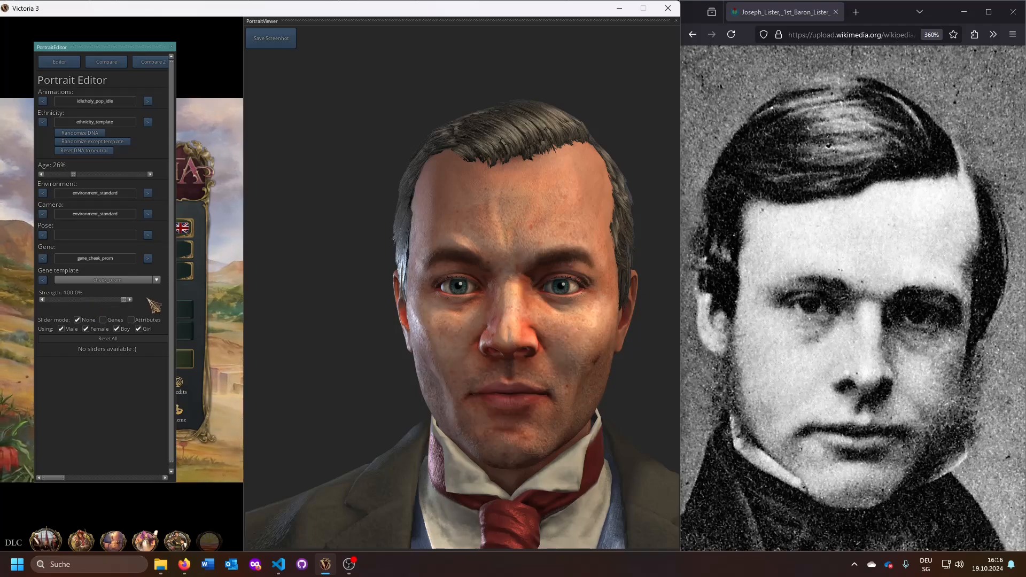
drag(148, 302, 39, 305)
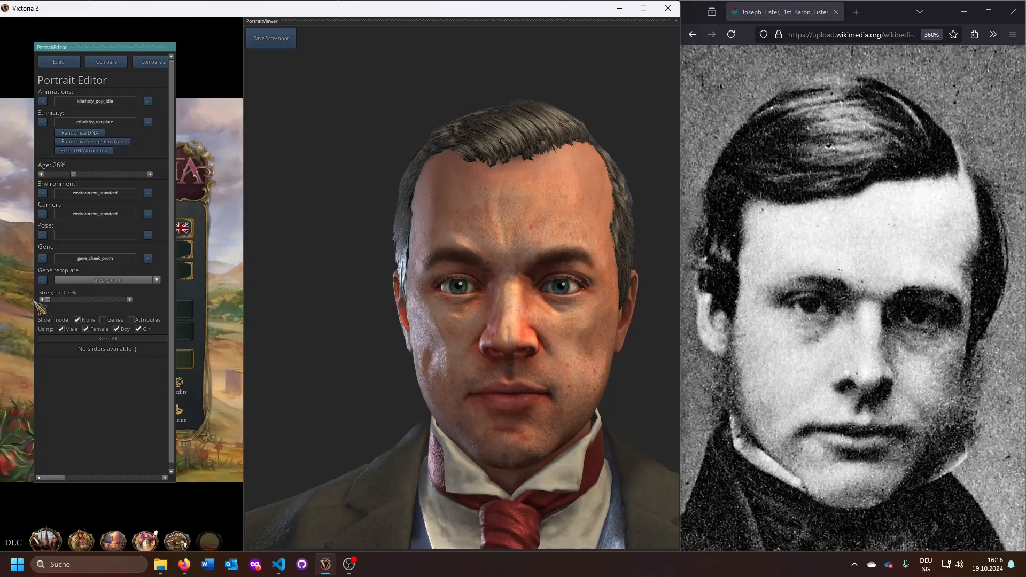
drag(47, 301, 75, 302)
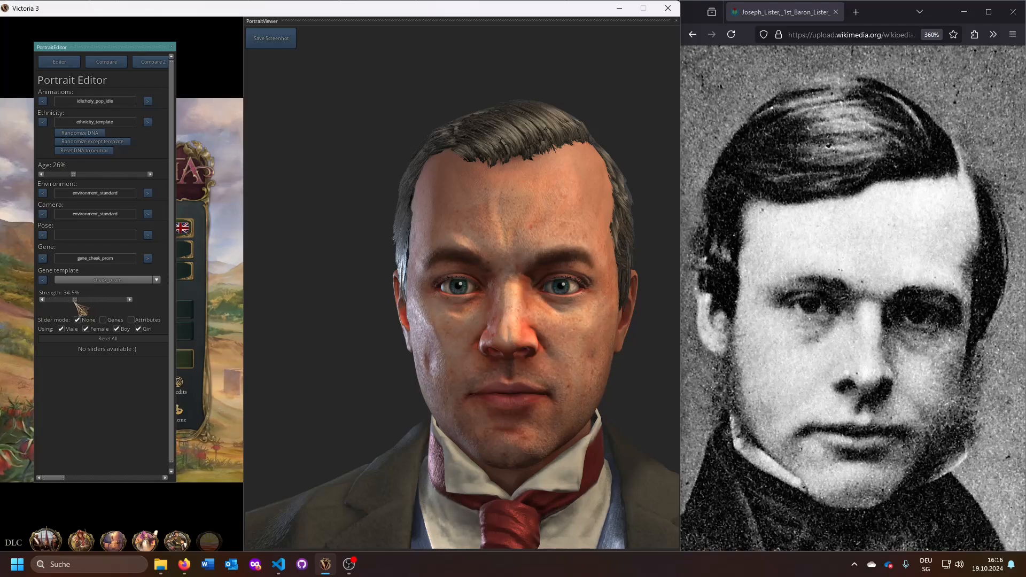
drag(74, 302, 77, 303)
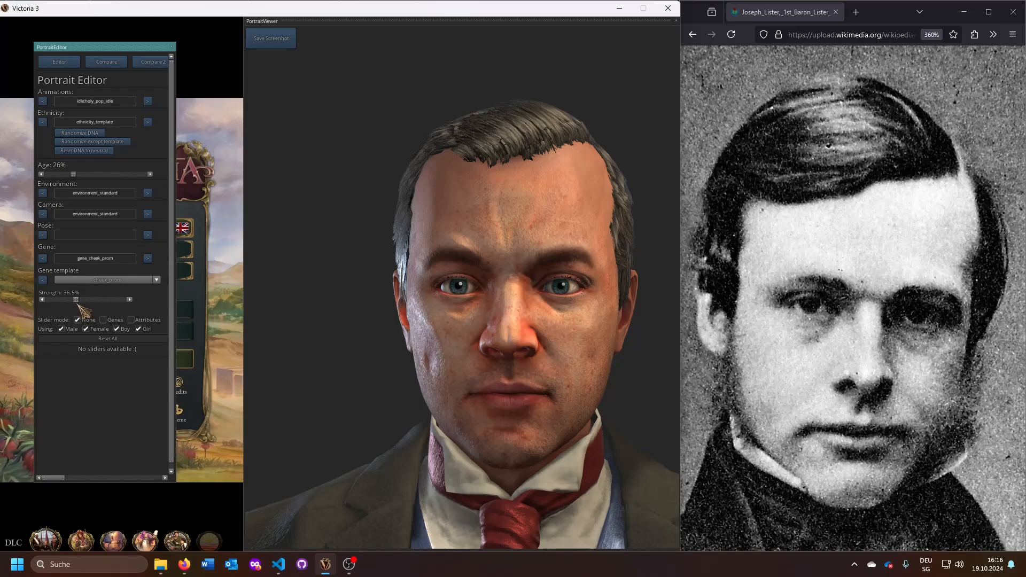
click(148, 259)
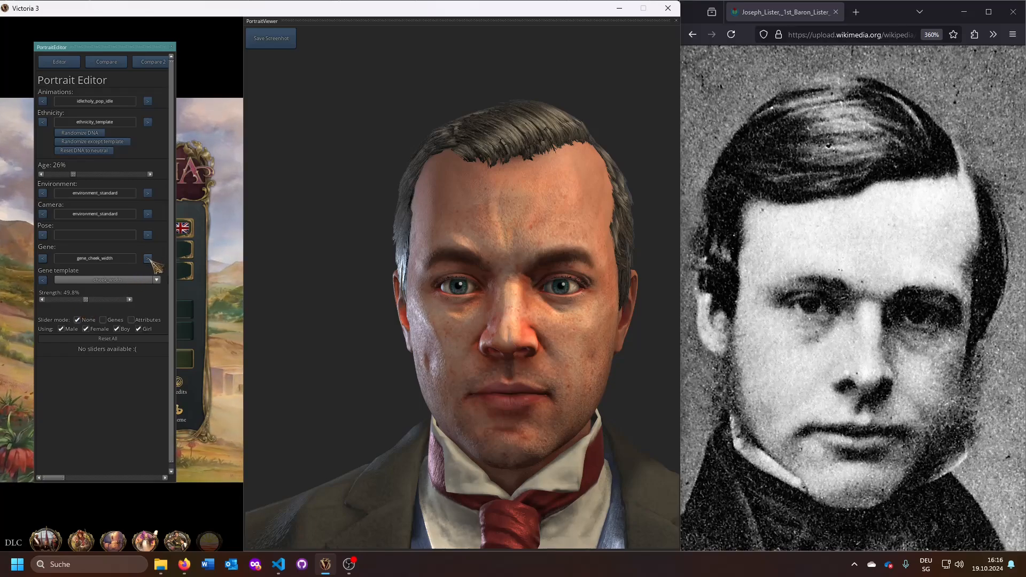
mouse_move(85, 300)
mouse_down()
mouse_move(42, 305)
mouse_move(162, 303)
mouse_move(81, 306)
mouse_up()
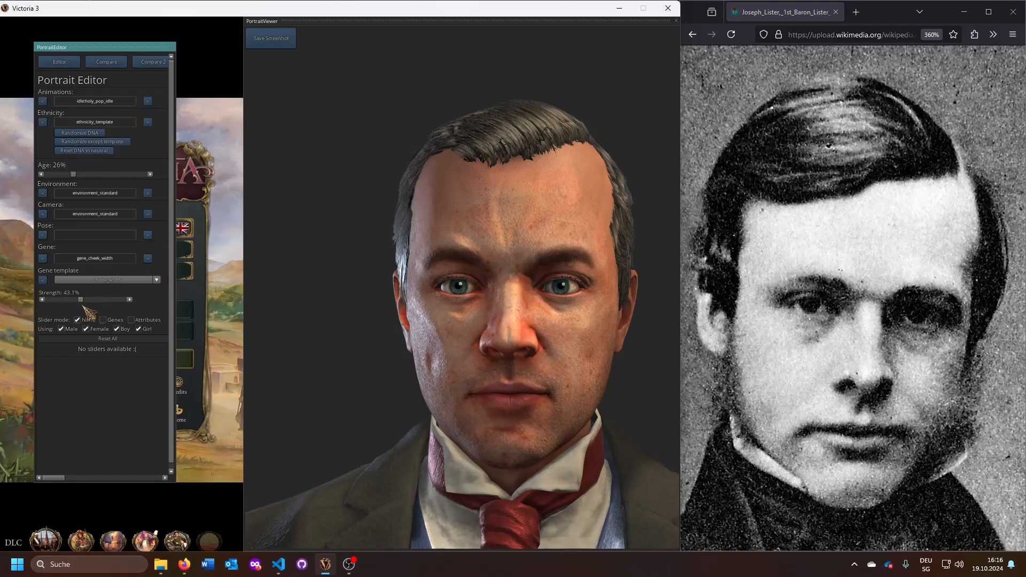
Step: Set the gene_chin_forward gene's strength to 50.6%, comparing the character in profile with the sepia side-view photo of the older Joseph Lister
click(148, 259)
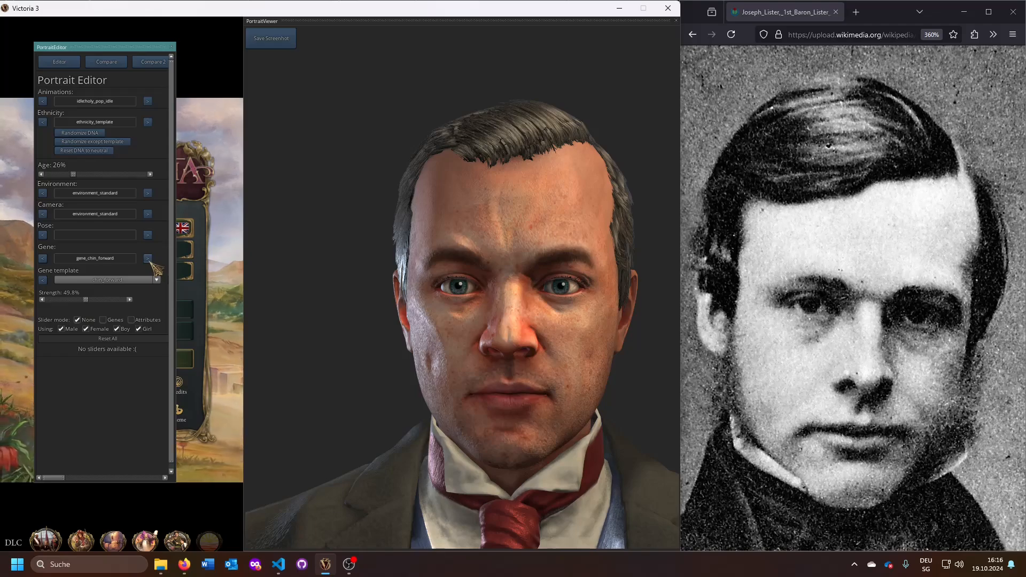
drag(425, 319, 392, 309)
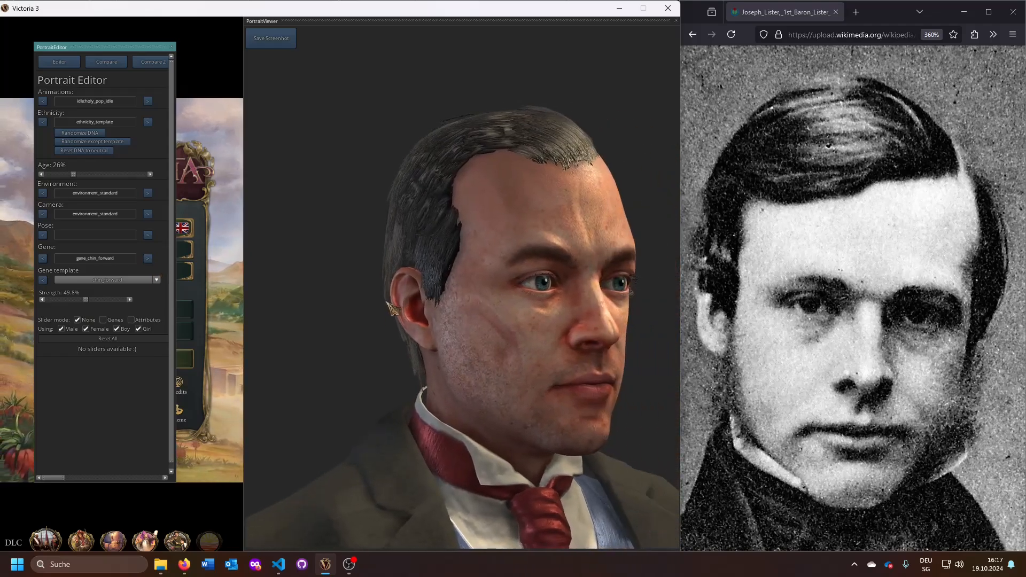
key(alt+Tab)
key(alt+Tab)
key(alt+Tab)
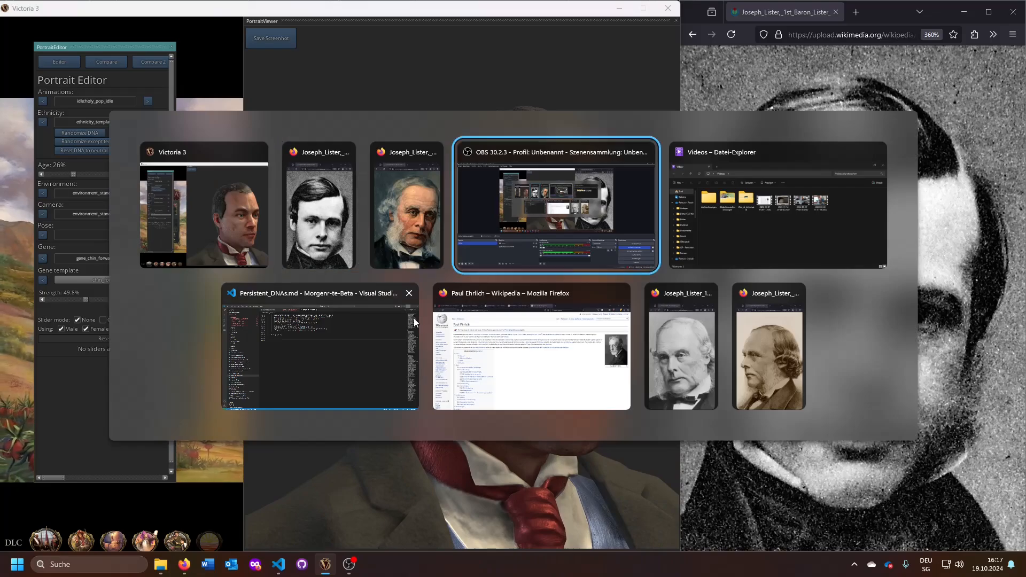
key(alt+Tab)
key(alt+Tab)
key(alt+Tab)
key(alt+Tab)
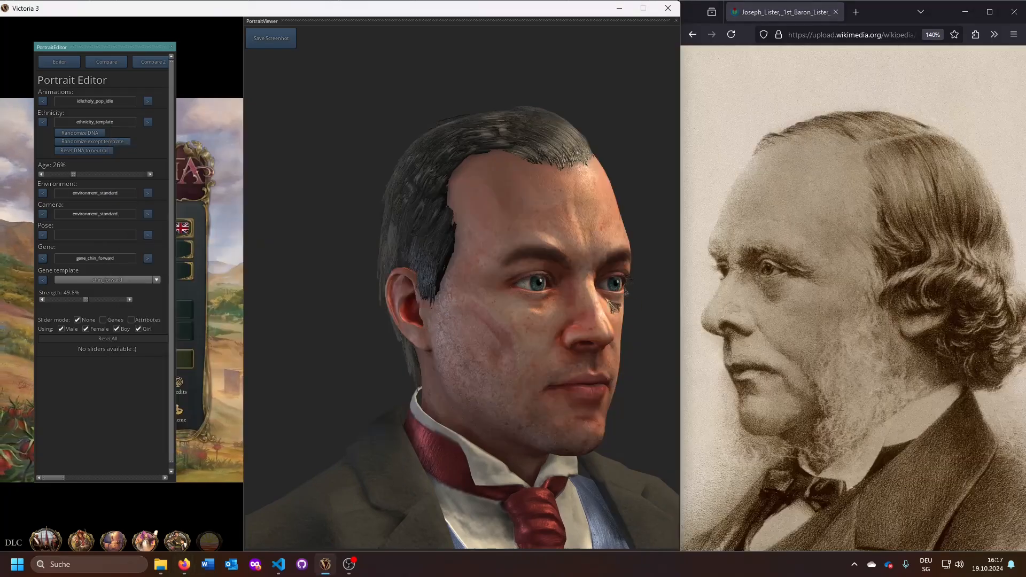
drag(609, 301, 588, 288)
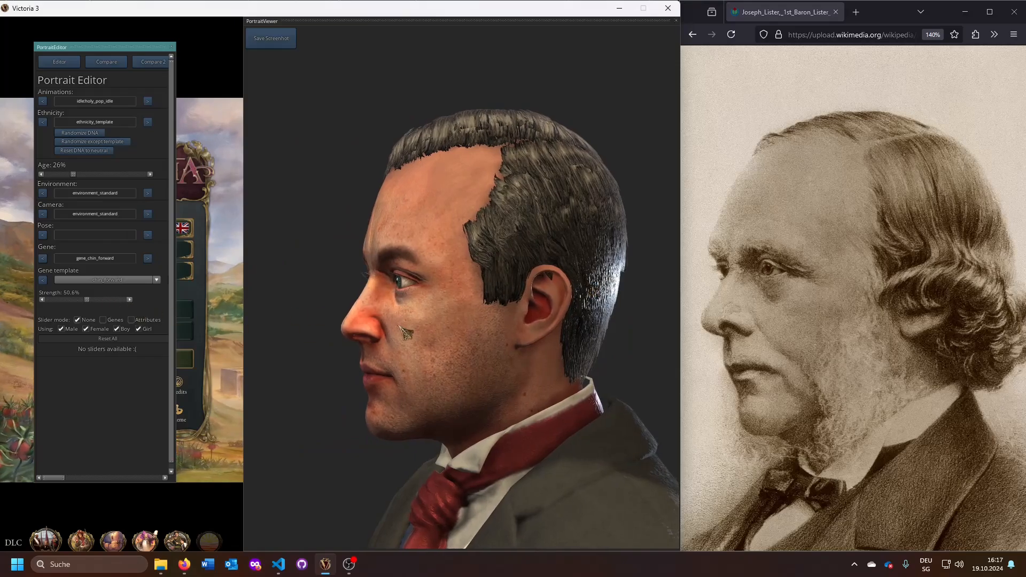
Step: Bring back the black-and-white photo of young Joseph Lister and turn the character to face forward for comparison
key(alt+Tab)
key(Tab)
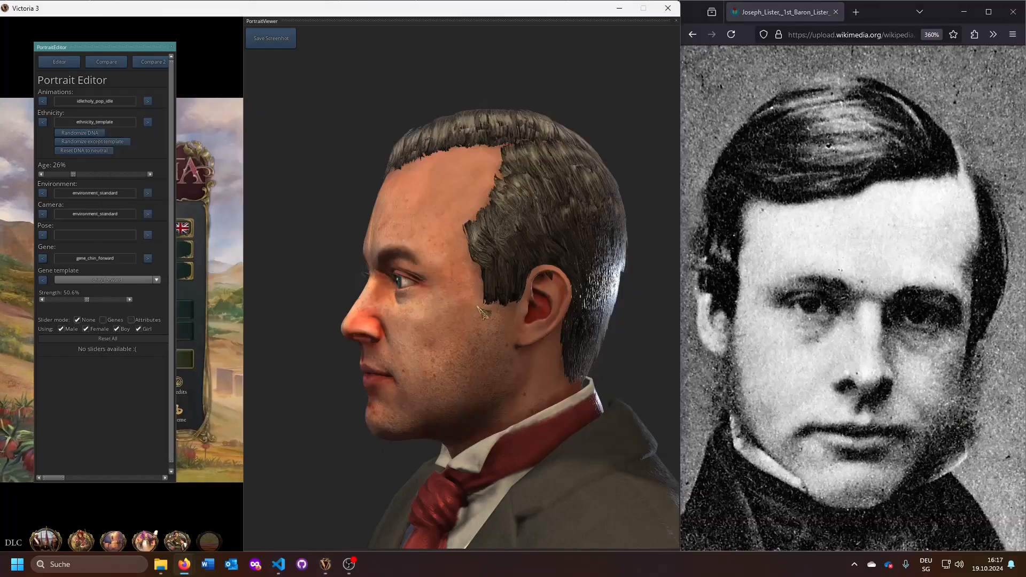
drag(445, 313, 658, 306)
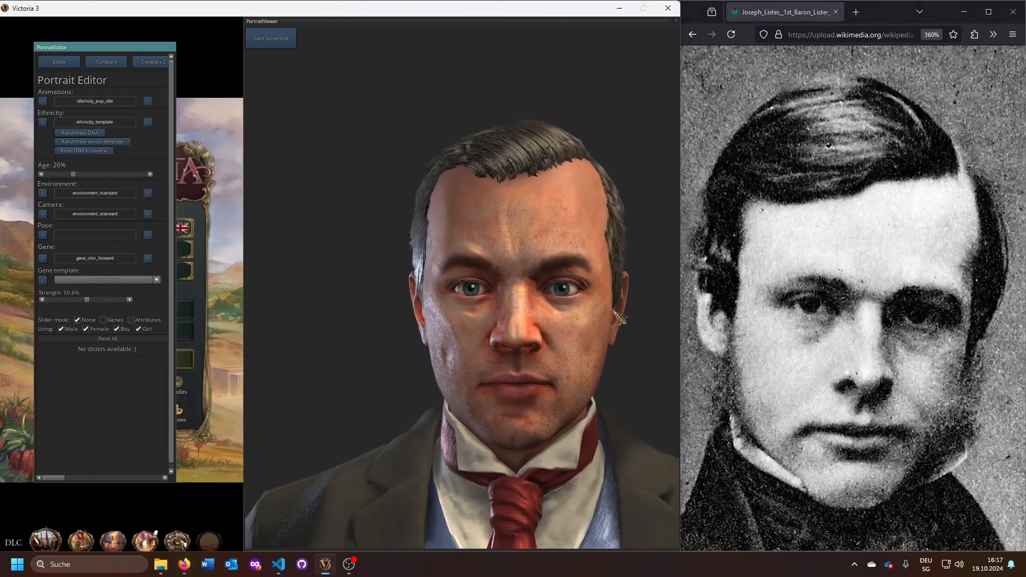
Step: Set the strength of the gene_chin_height gene to 59.2% and of the gene_chin_width gene to 54.9%
scroll(582, 315, up, 3)
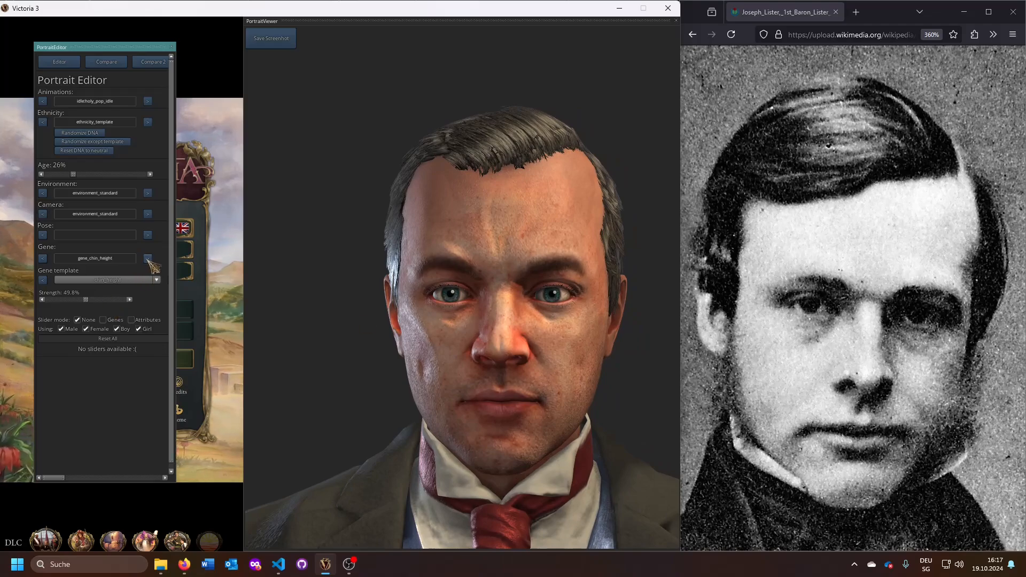
drag(86, 300, 95, 300)
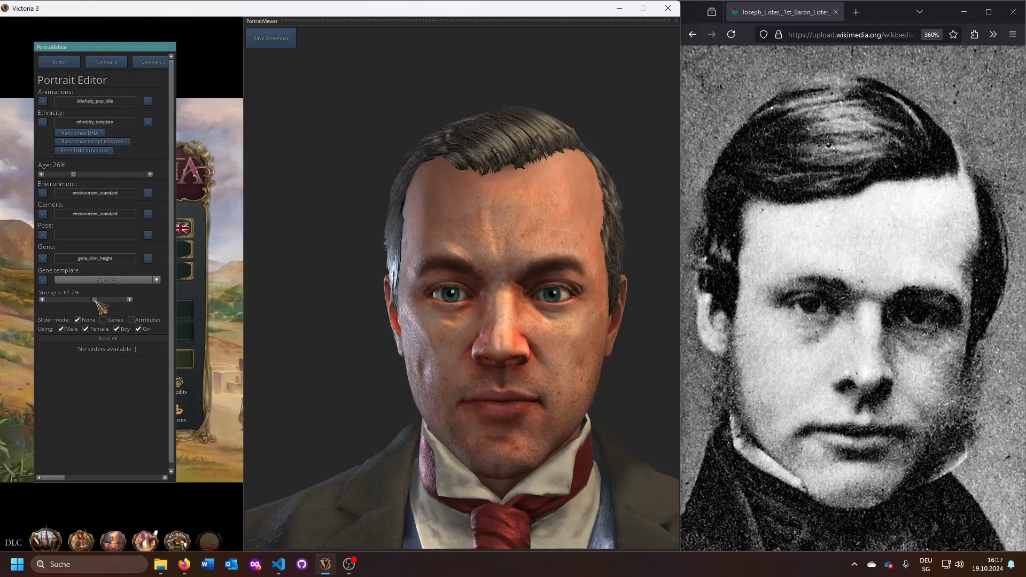
click(147, 258)
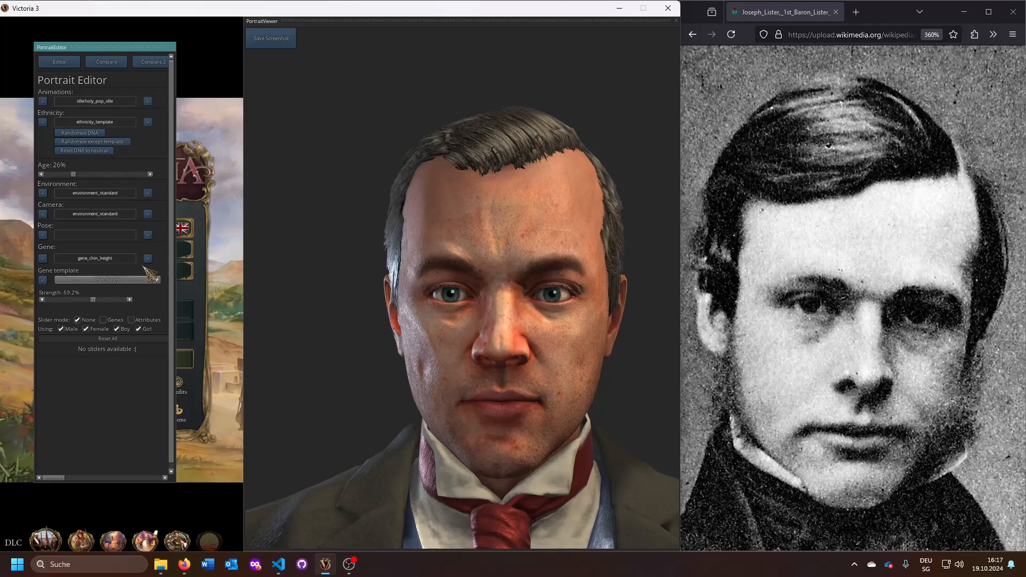
drag(94, 305, 100, 306)
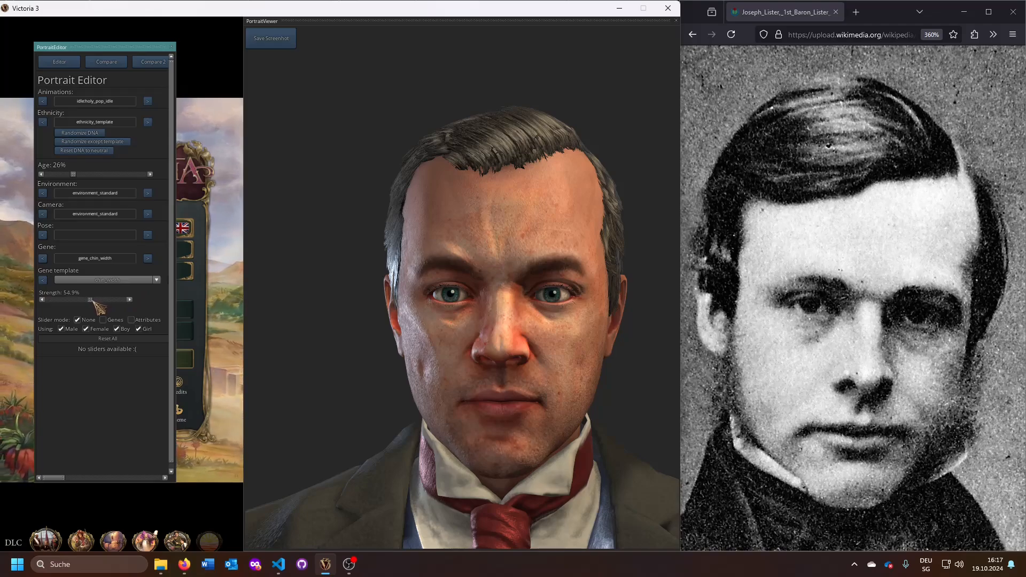
Step: Set the gene_ear_angle gene's strength to 35.3%, turning the character to judge how the ears sit against the head
click(149, 259)
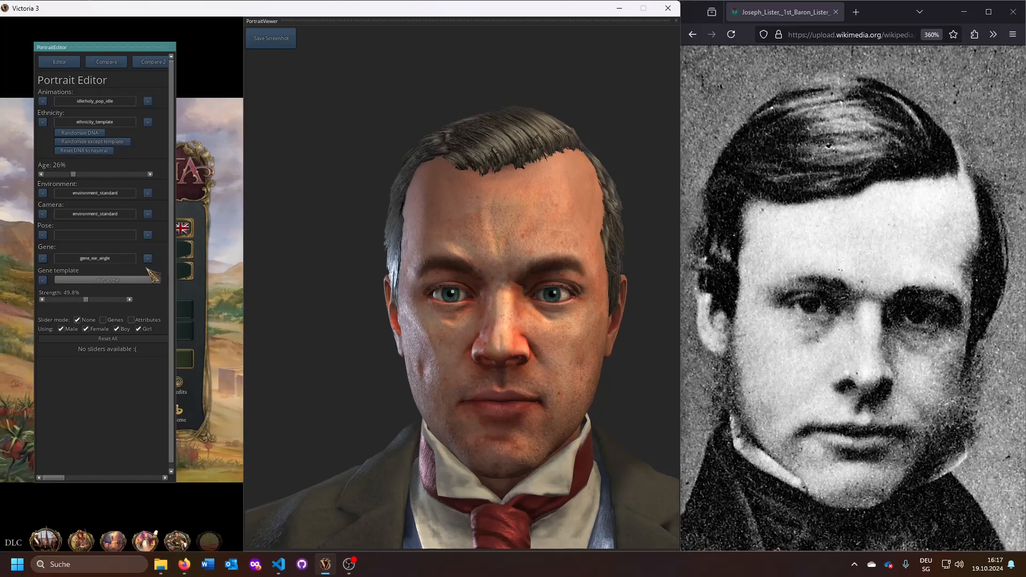
drag(395, 322, 257, 316)
mouse_move(88, 303)
mouse_down()
mouse_move(61, 302)
mouse_move(133, 300)
mouse_move(87, 300)
mouse_up()
drag(562, 352, 440, 357)
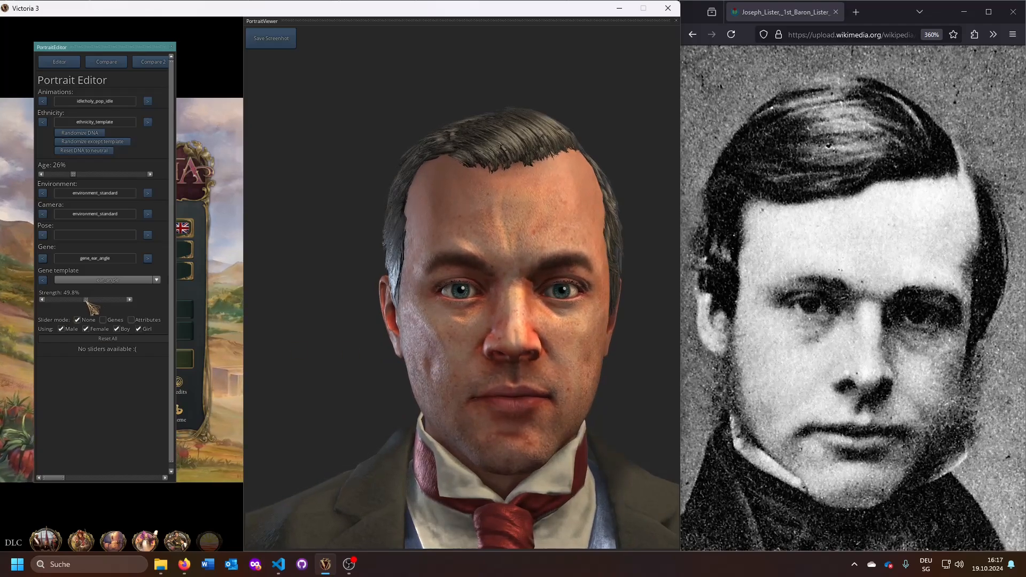
mouse_move(87, 301)
mouse_down()
mouse_move(101, 301)
mouse_move(76, 302)
mouse_up()
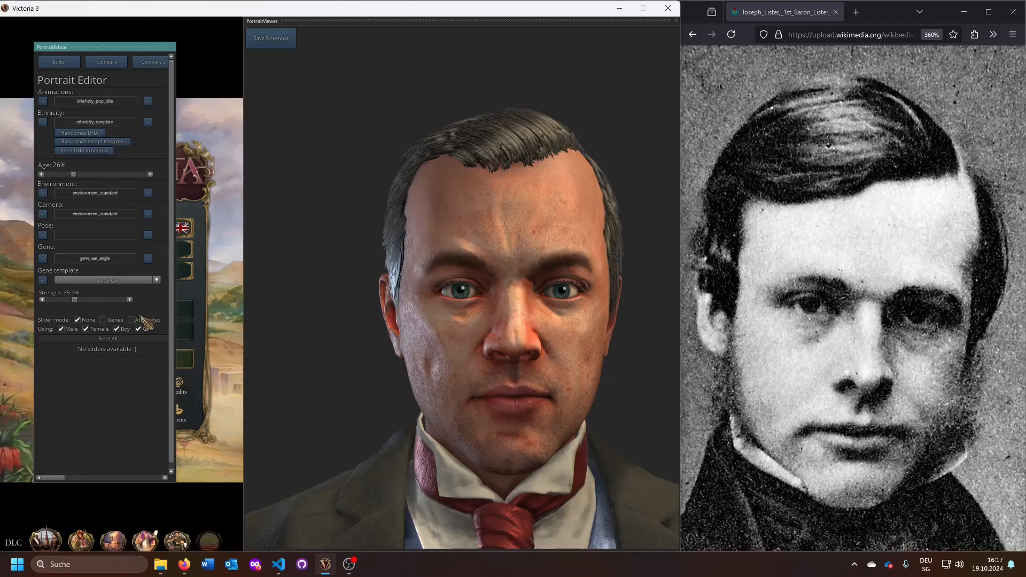
Step: Try out the neighbouring ear genes and set the gene_ear_inner_shape gene's strength to 42.0%
click(148, 259)
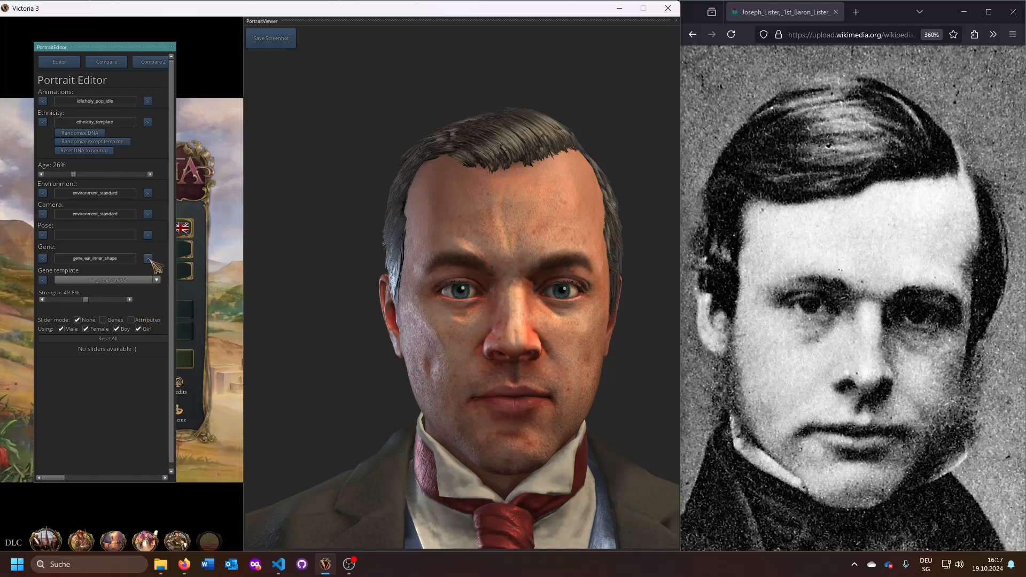
click(148, 259)
click(147, 259)
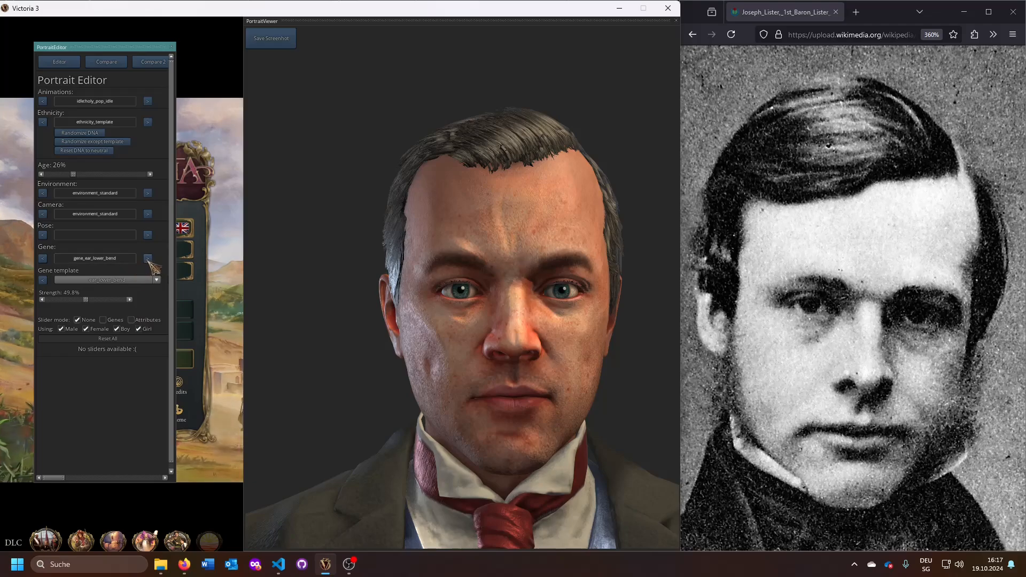
drag(86, 302, 99, 301)
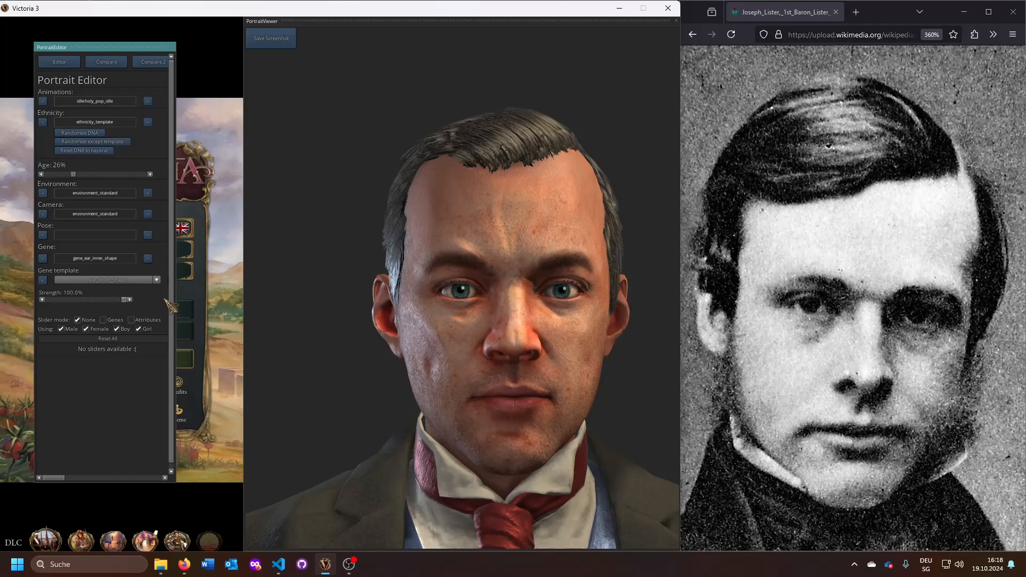
drag(88, 300, 83, 294)
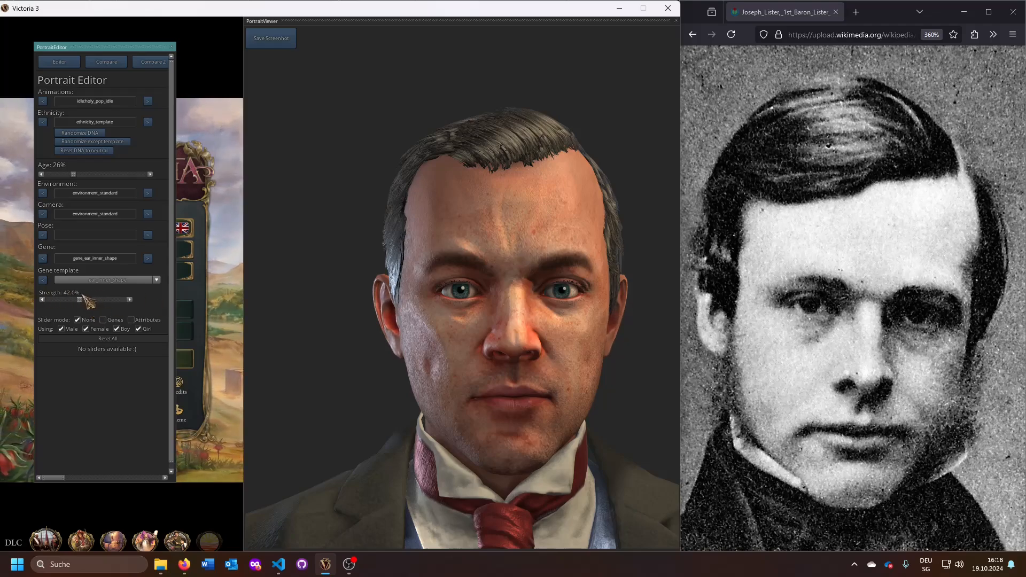
Step: Set the gene_ear_lower_bend gene's strength to 77.6% and raise the strength of the gene_ear_size gene
click(148, 258)
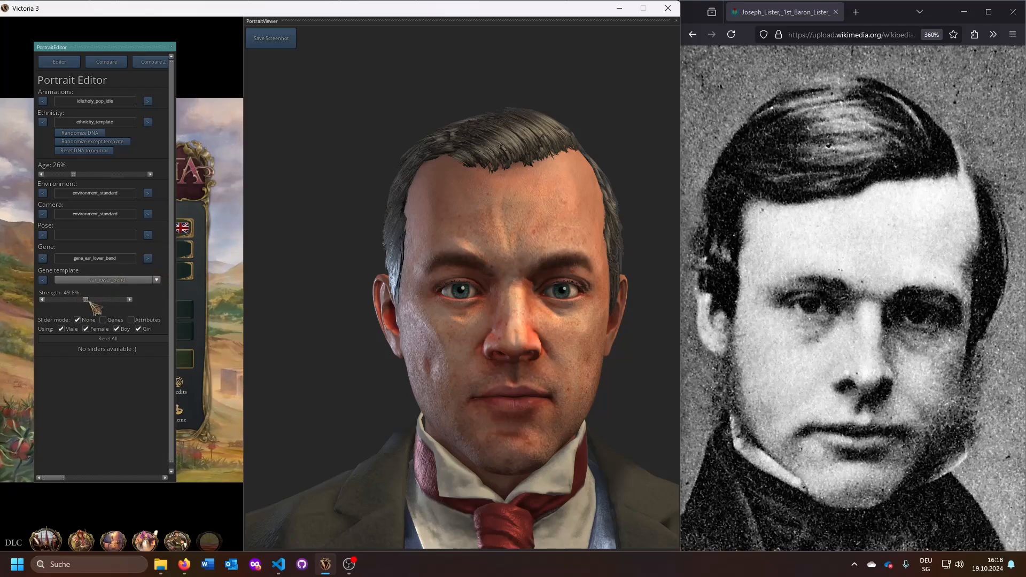
drag(89, 302, 116, 307)
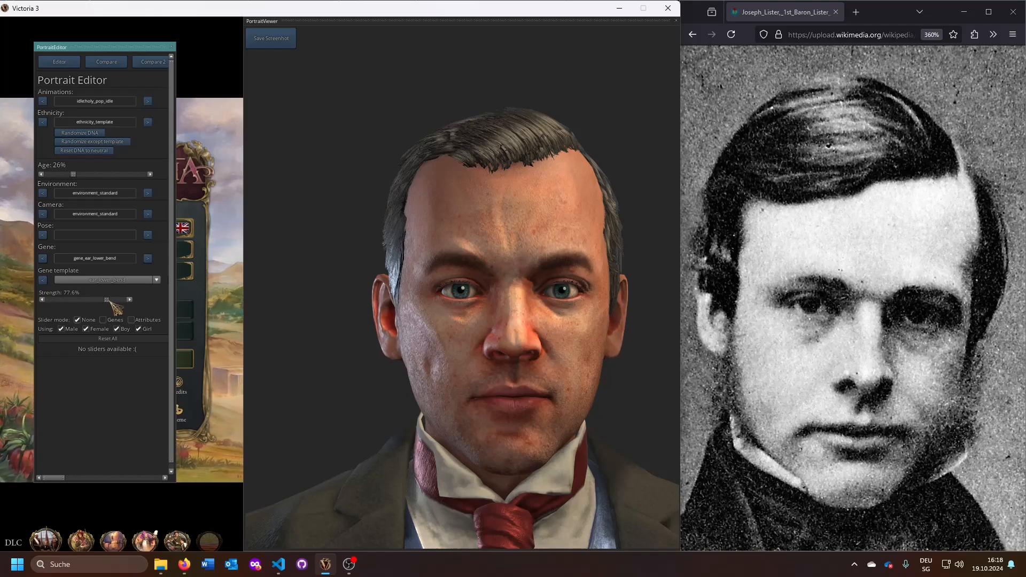
click(148, 259)
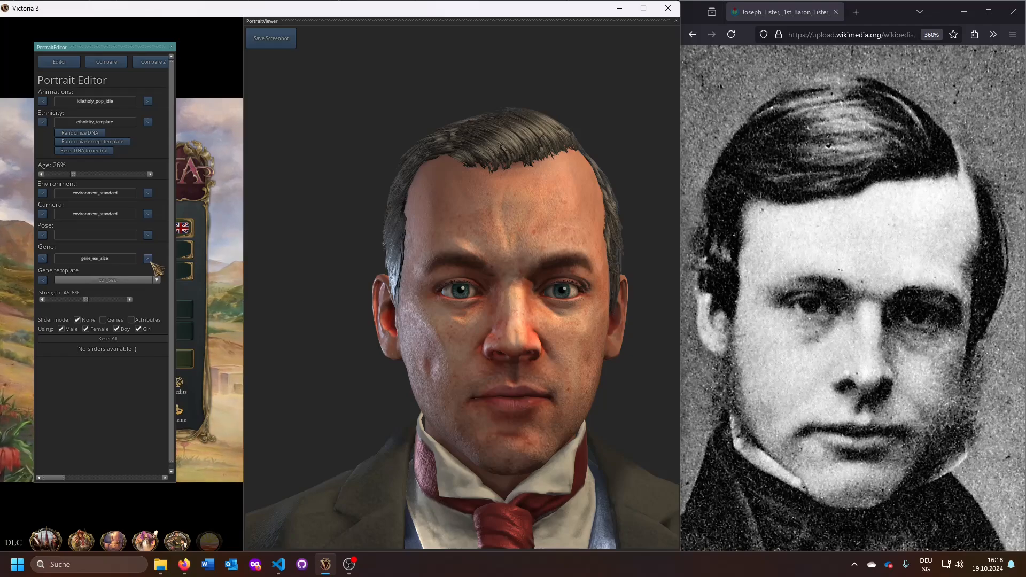
mouse_move(87, 300)
mouse_down()
mouse_move(112, 300)
mouse_move(102, 305)
mouse_up()
Step: Set the gene_ear_upper_bend gene's strength to 60.8%
click(148, 259)
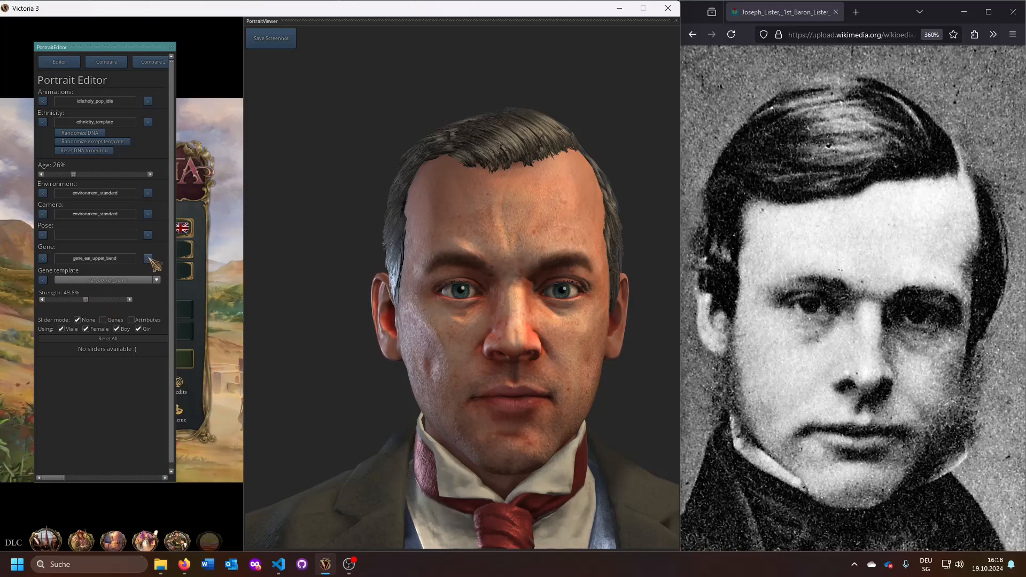
click(97, 300)
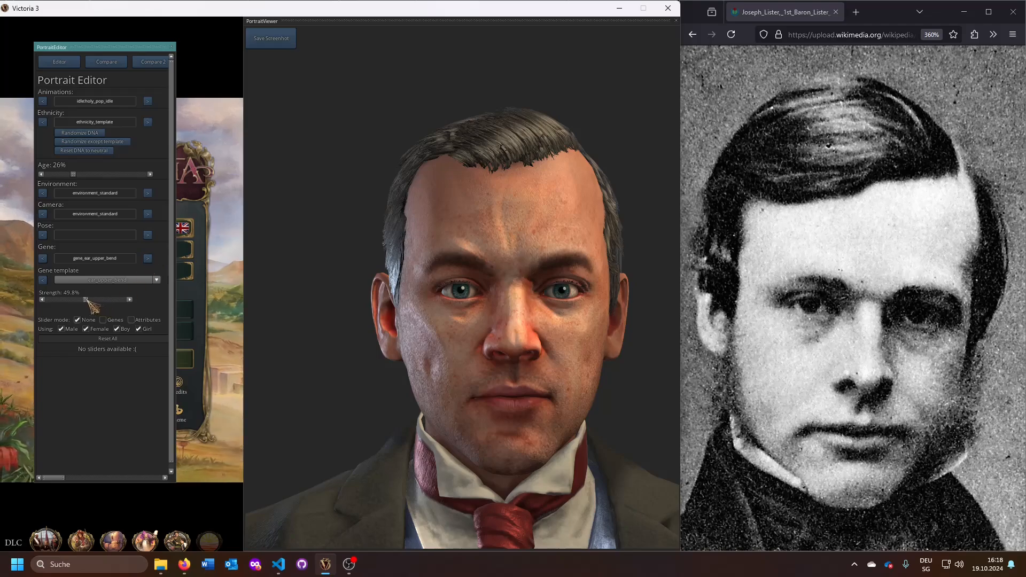
drag(97, 300, 95, 301)
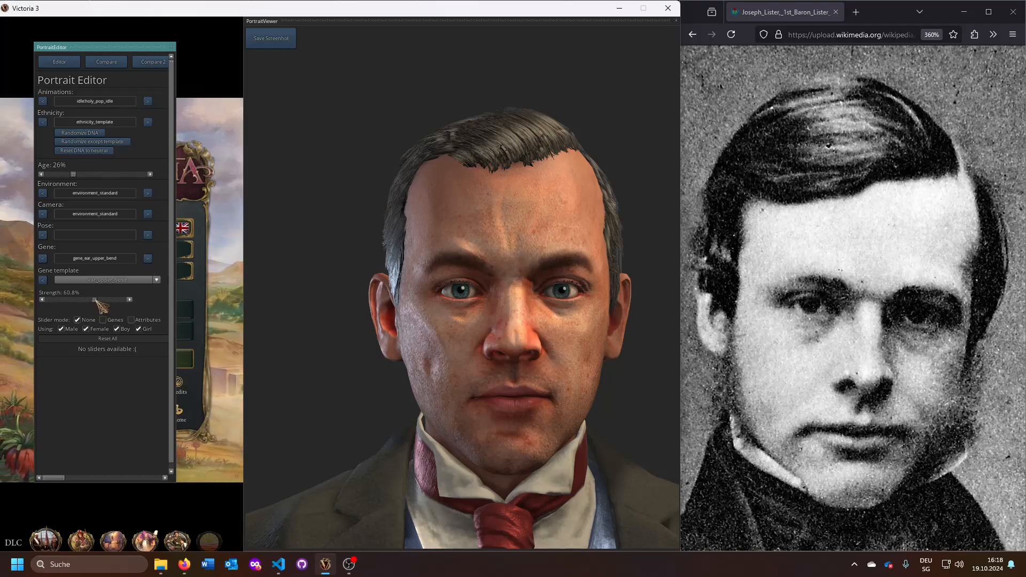
Step: Move on to the gene_eye_angle gene and fine-tune its strength to about 52%
click(148, 259)
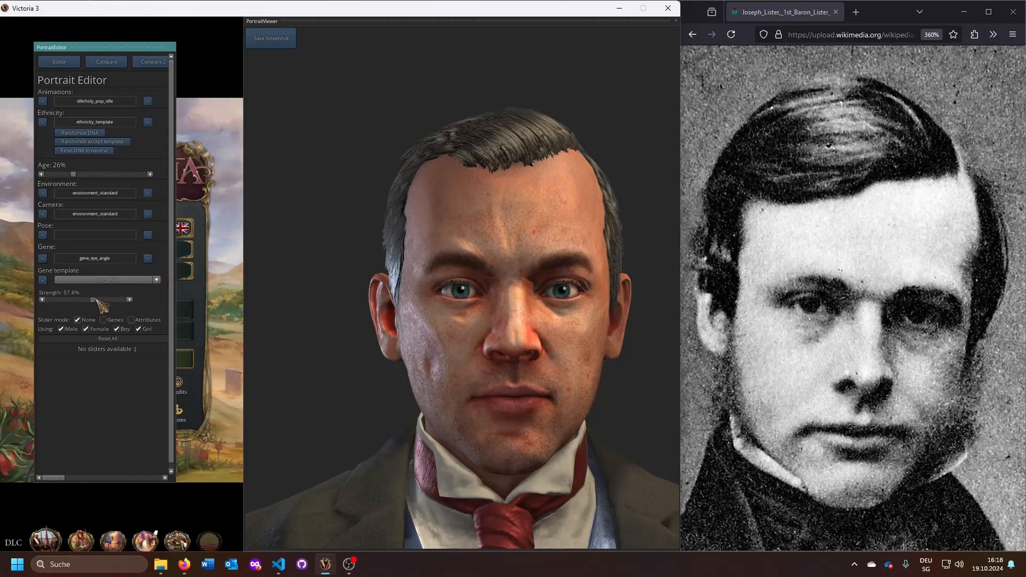
mouse_move(87, 300)
mouse_down()
mouse_move(26, 298)
mouse_move(104, 300)
mouse_move(89, 300)
mouse_up()
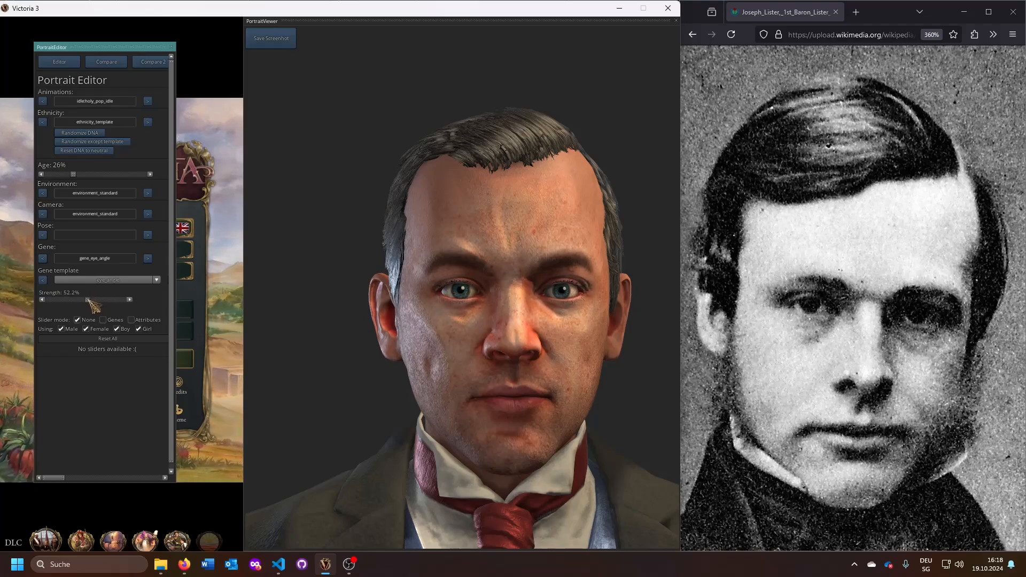
drag(91, 305, 89, 305)
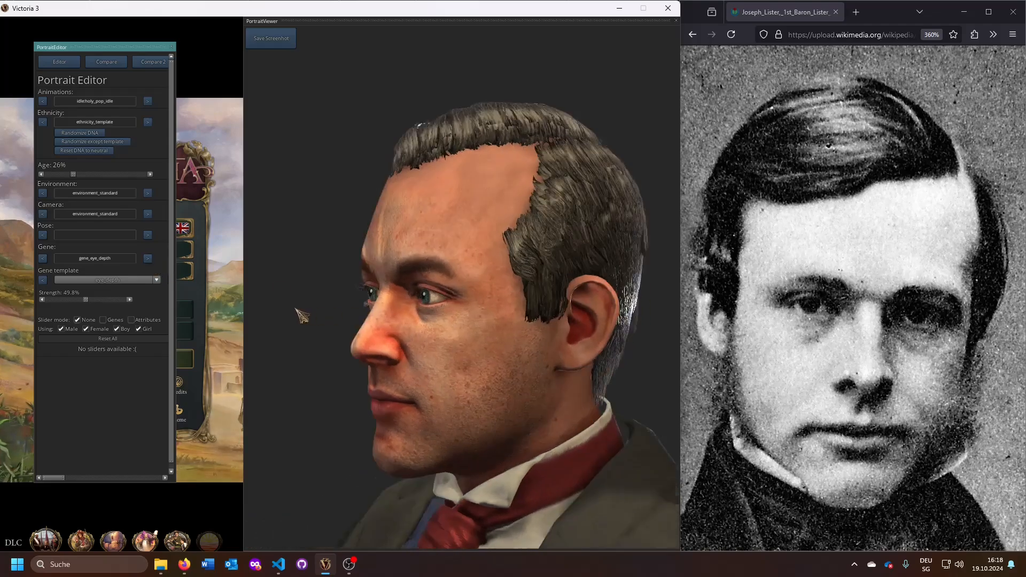
Step: Set the gene_eye_depth gene's strength to 51.0%, comparing the character in profile with the sepia side-view photo of the older Joseph Lister
drag(538, 307, 297, 314)
mouse_move(89, 300)
mouse_down()
mouse_move(178, 299)
mouse_move(34, 310)
mouse_move(78, 300)
mouse_up()
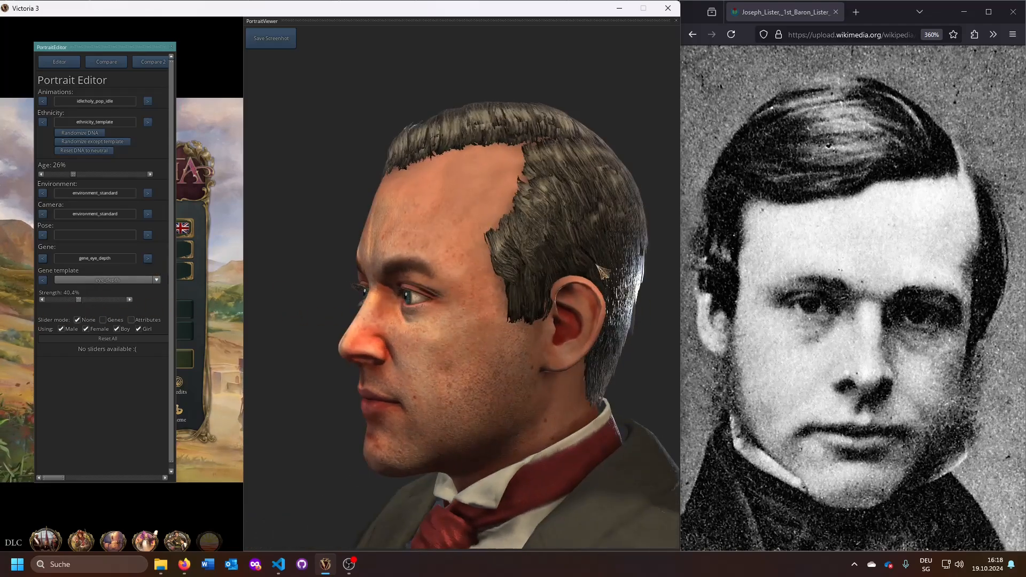
key(alt+Tab)
key(alt+Tab)
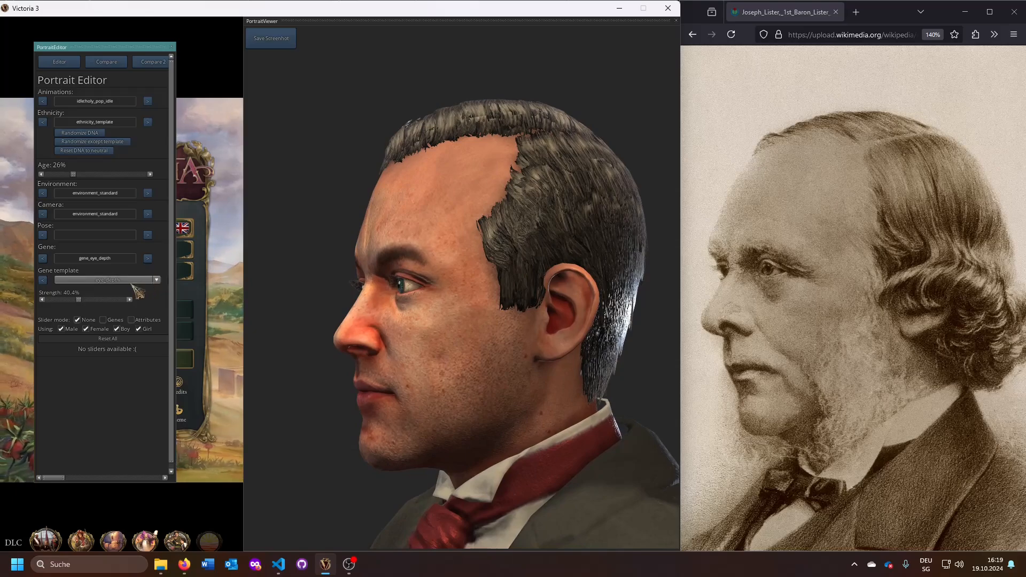
drag(79, 300, 97, 307)
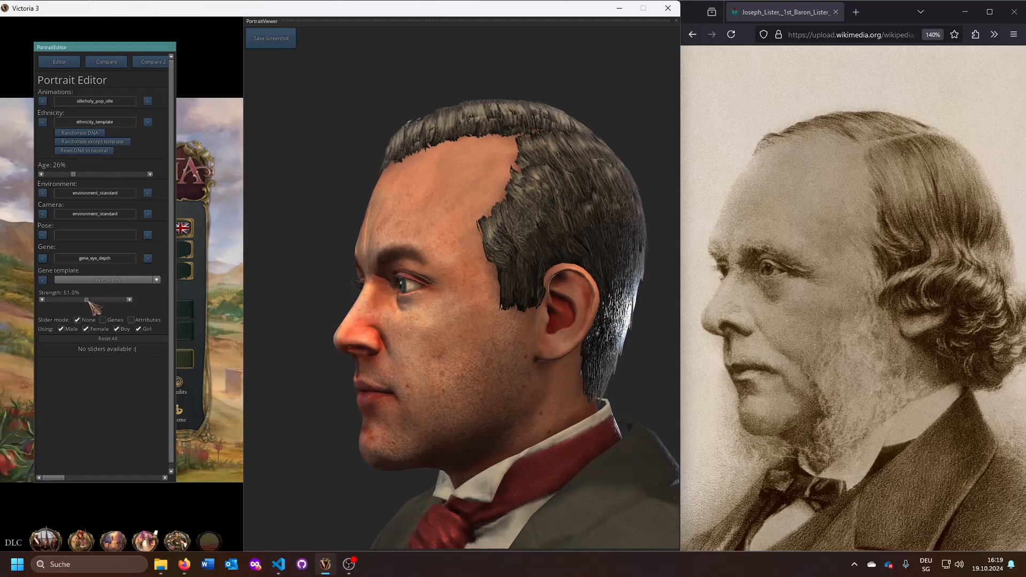
Step: Bring back the black-and-white photo of young Joseph Lister and set the gene_eye_distance gene's strength to 38.4%
key(alt+Tab)
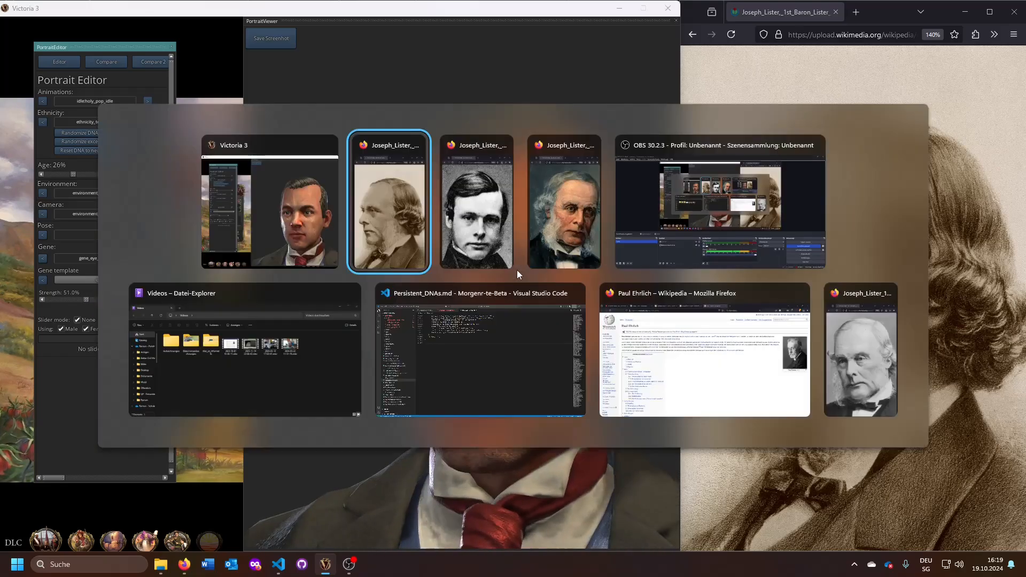
key(Tab)
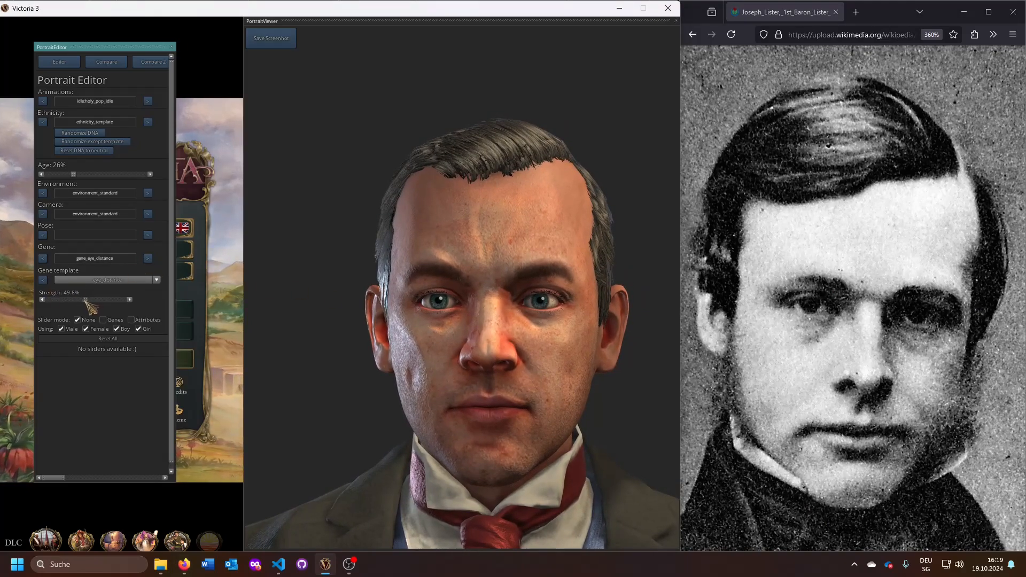
drag(85, 300, 78, 300)
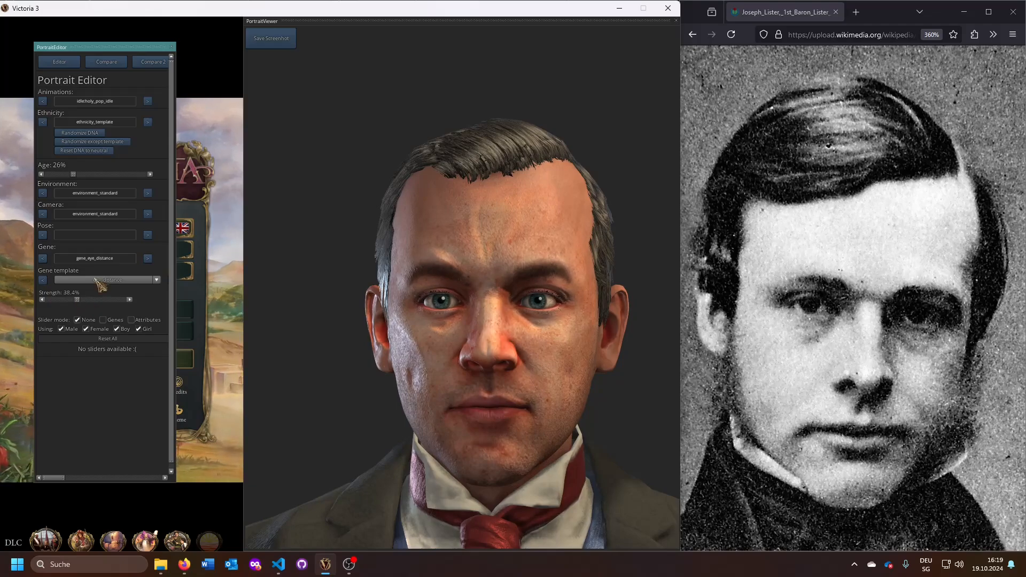
Step: Set the strength of the gene_eye_shut gene to 55.7% and of the gene_eye_corner_def gene to 57.6%
click(149, 259)
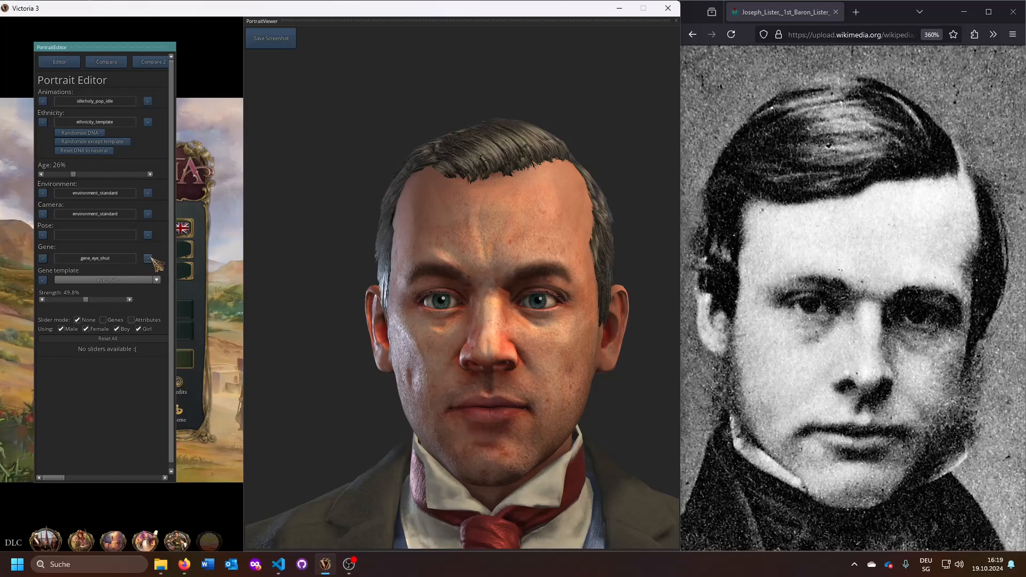
drag(86, 299, 94, 301)
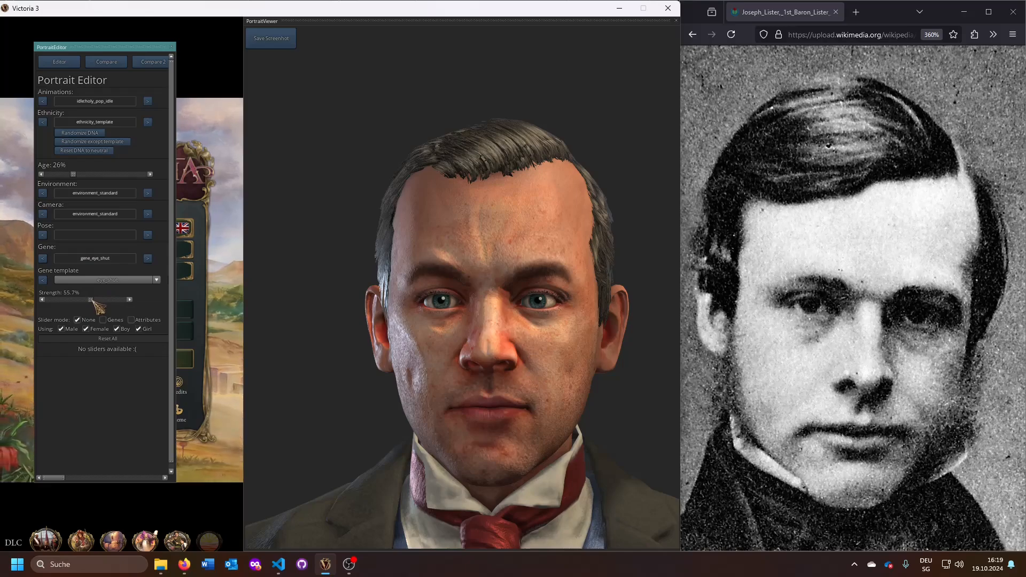
click(149, 258)
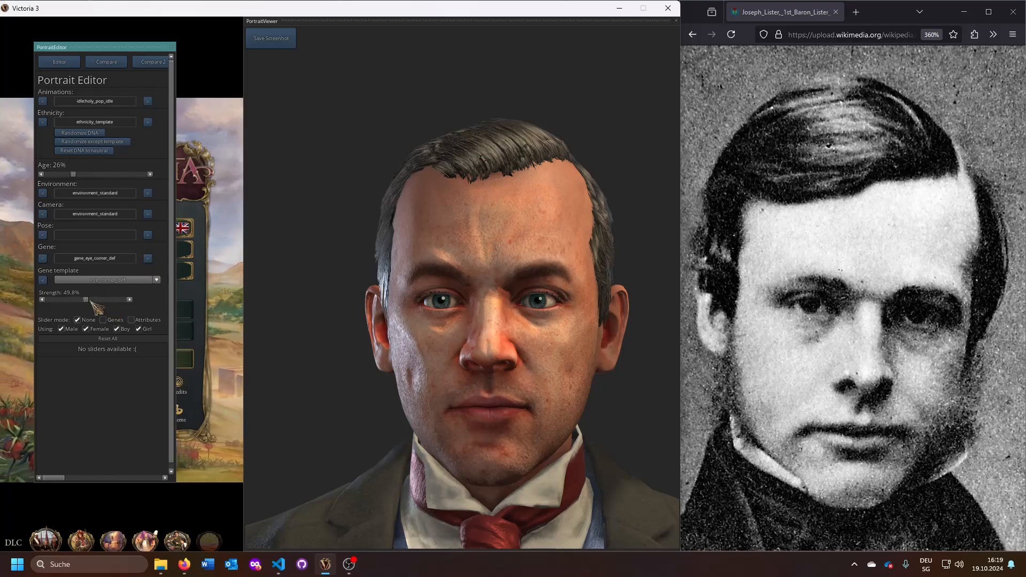
mouse_move(89, 301)
mouse_down()
mouse_move(118, 307)
mouse_move(46, 306)
mouse_move(92, 306)
mouse_up()
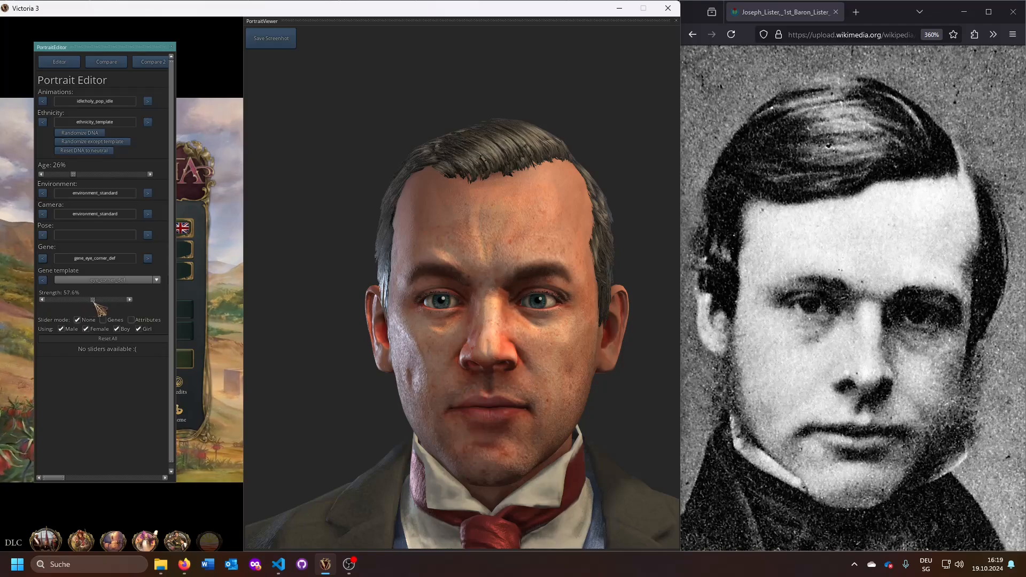
Step: Leave gene_eye_corner_depth_min at 49.8% after trying it, and set the gene_eye_fold_droop gene's strength to 60.8%
click(148, 259)
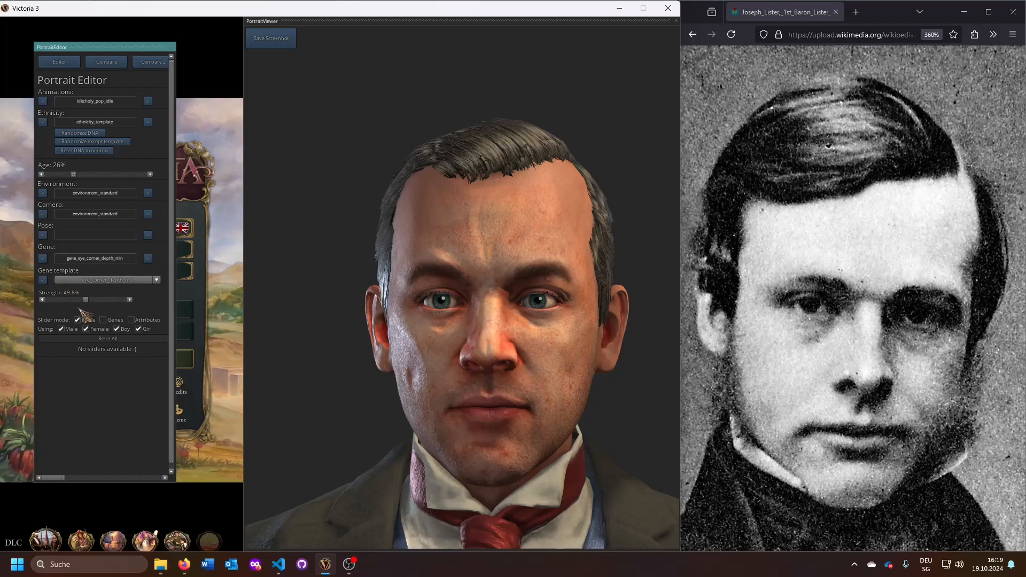
mouse_move(85, 300)
mouse_down()
mouse_move(152, 297)
mouse_move(10, 298)
mouse_move(102, 301)
mouse_move(90, 303)
mouse_up()
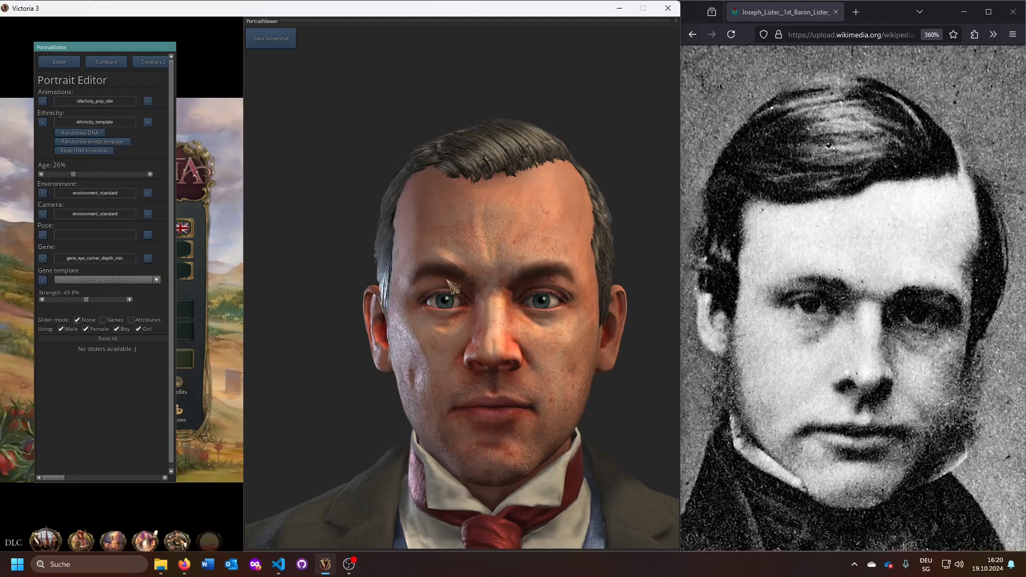
click(148, 258)
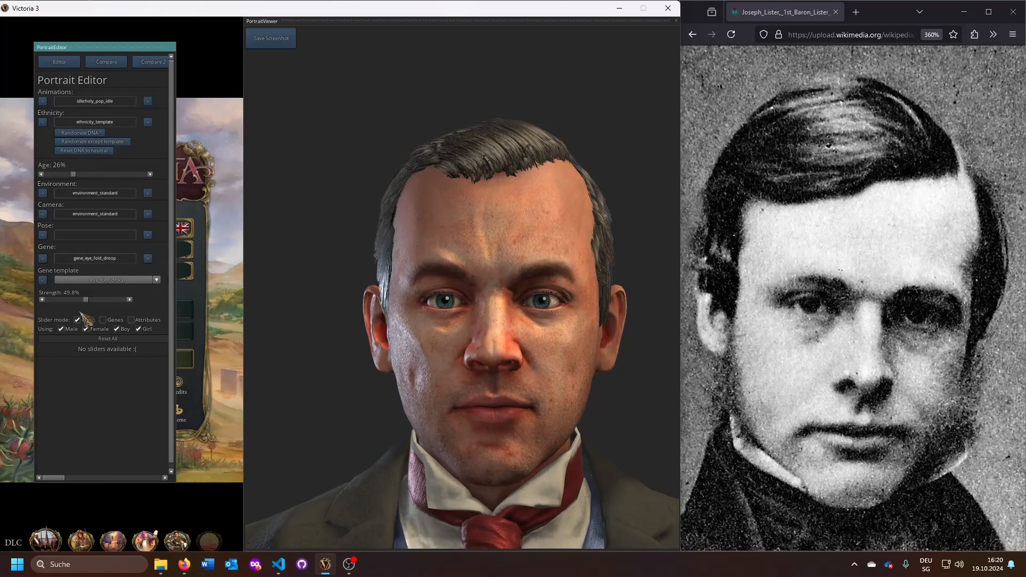
drag(86, 300, 104, 315)
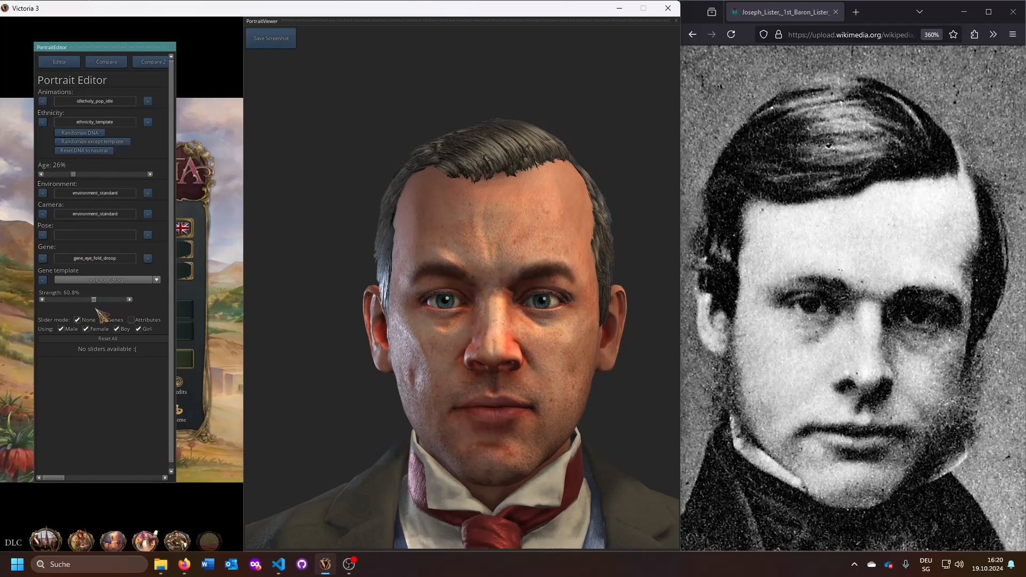
click(148, 259)
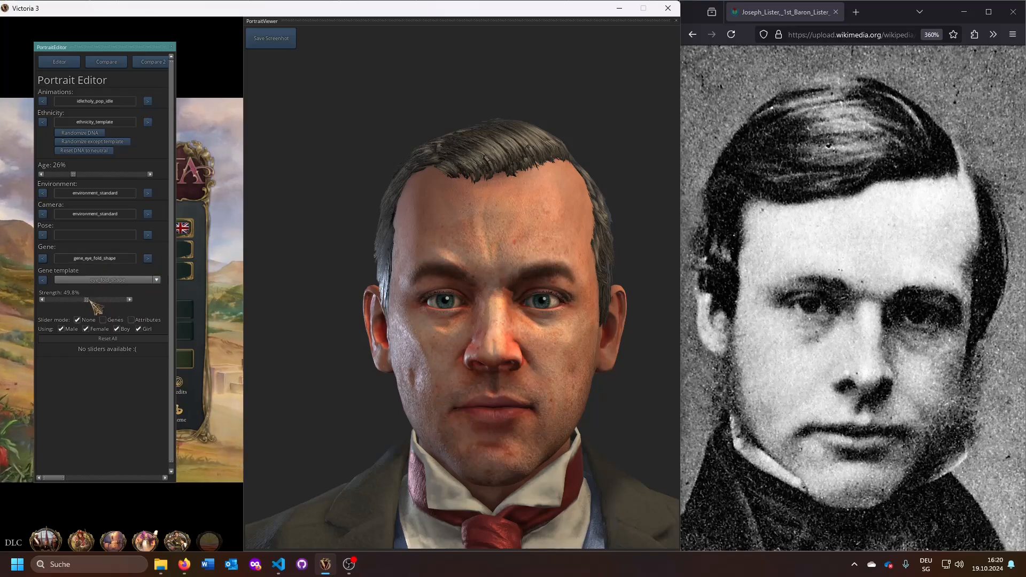
Step: Set the strength of the gene_eye_size gene to 47.5% and of the gene_eye_upper_lid_size gene to 48.2%
drag(94, 307, 101, 287)
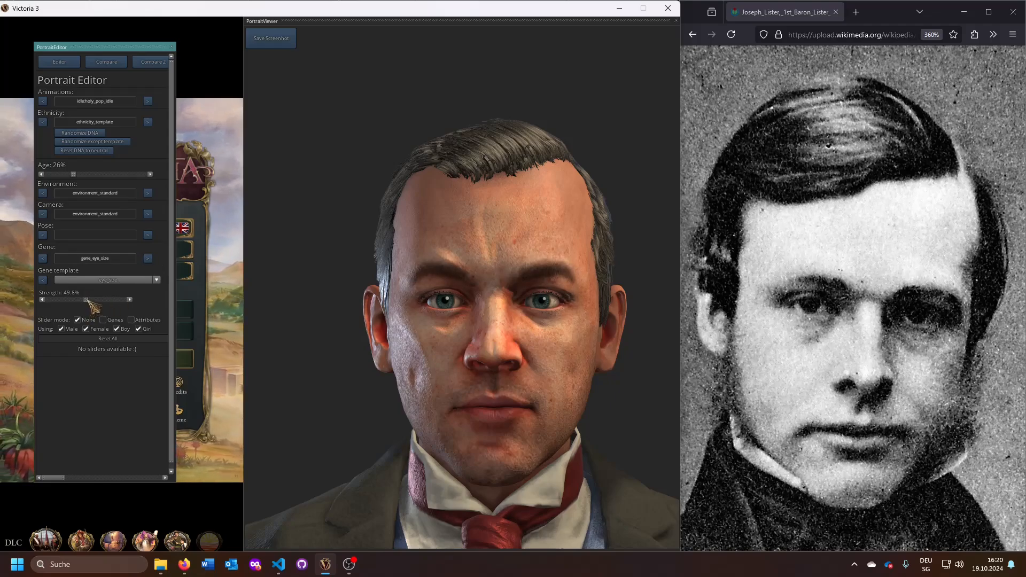
drag(86, 300, 35, 305)
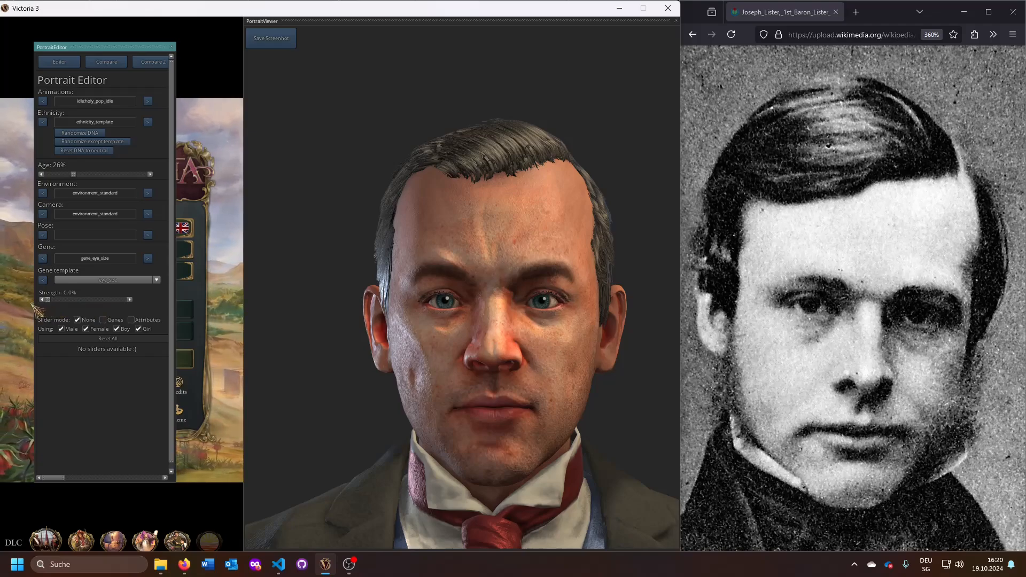
drag(34, 307, 95, 305)
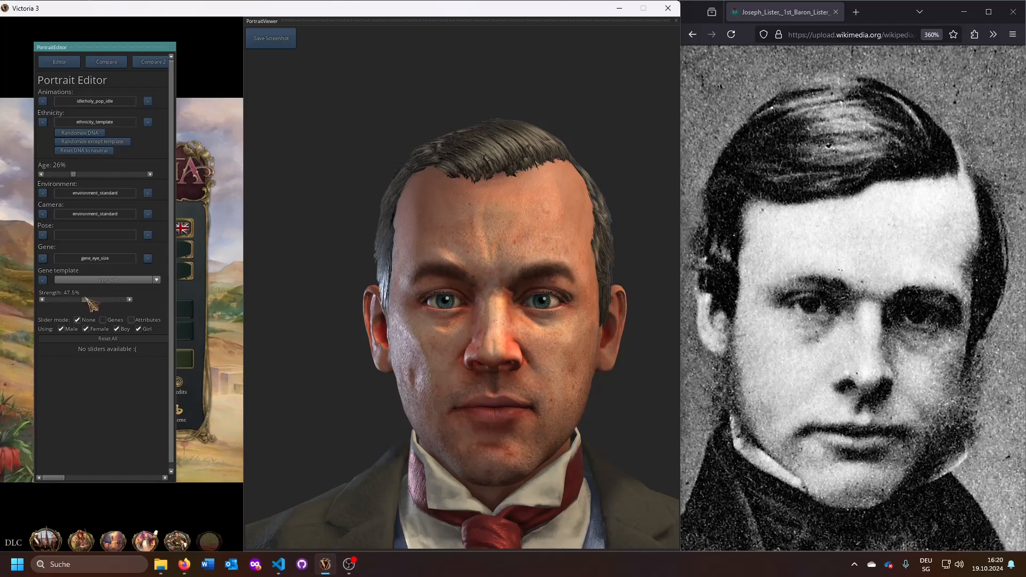
click(148, 258)
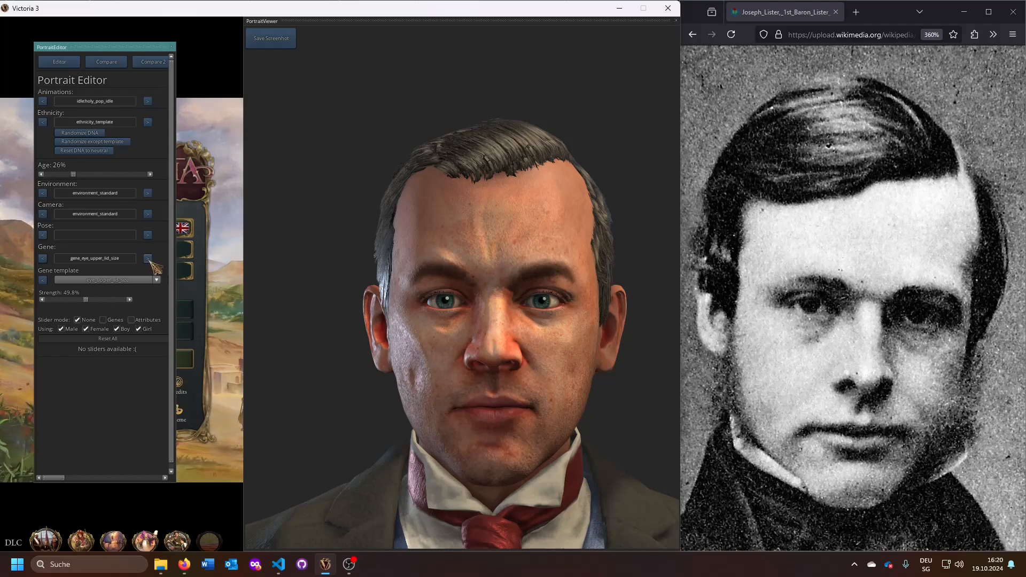
mouse_move(85, 300)
mouse_down()
mouse_move(113, 301)
mouse_move(59, 301)
mouse_move(131, 299)
mouse_move(83, 300)
mouse_up()
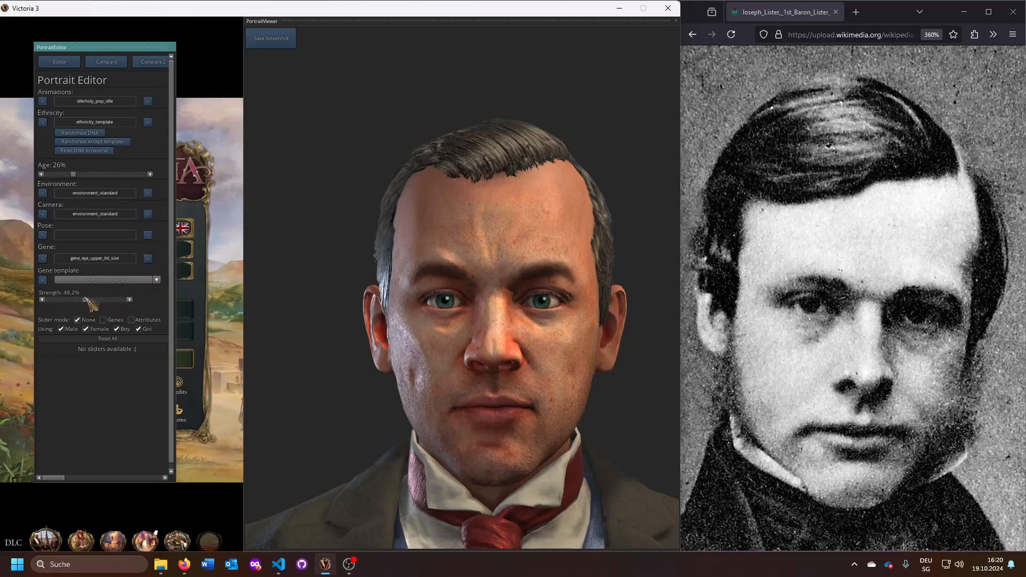
Step: Set the gene_forehead_angle gene's strength to 35.3%, comparing the character in profile with the sepia side-view photo of the older Joseph Lister
click(148, 258)
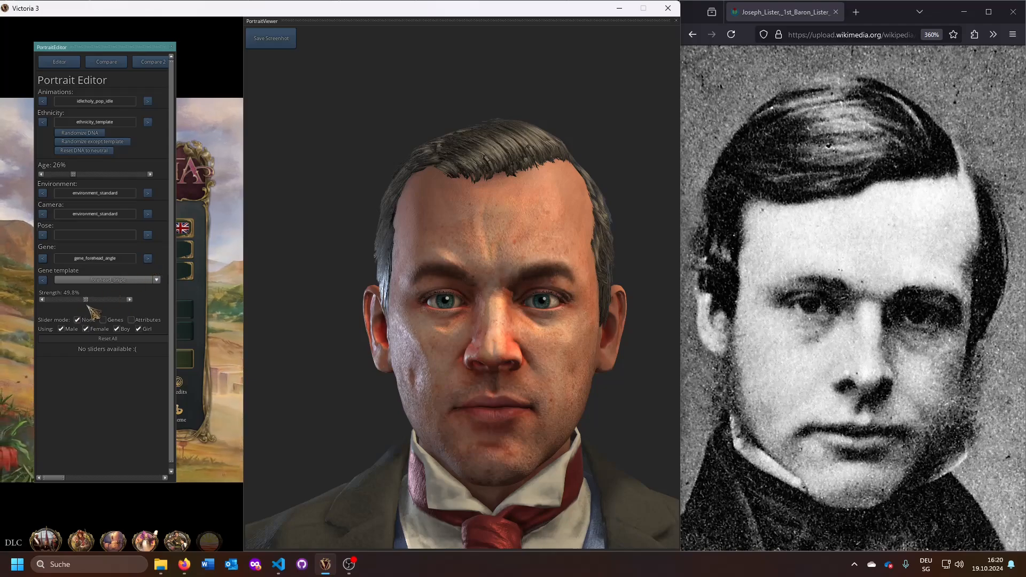
key(alt+Tab)
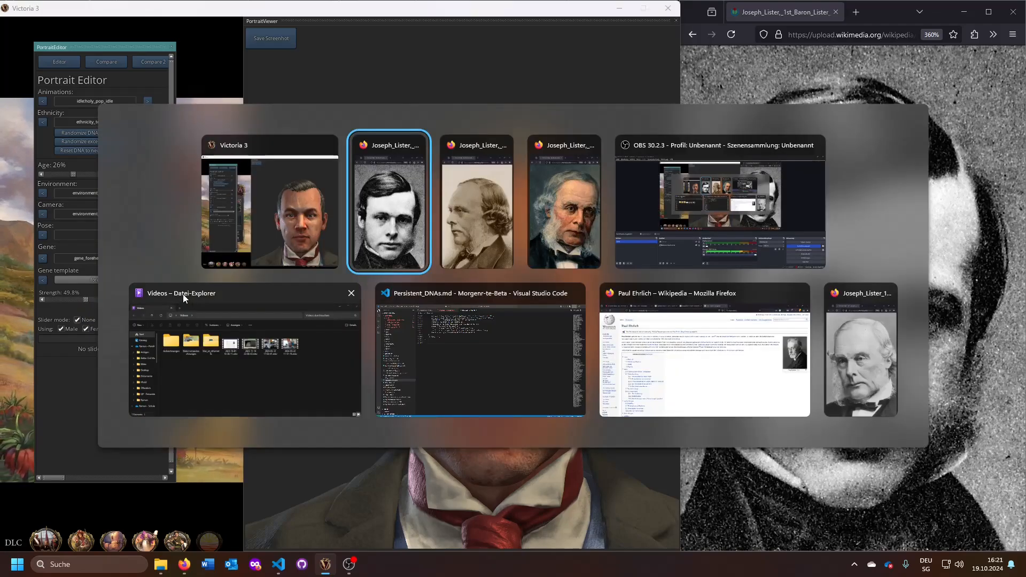
drag(537, 267, 379, 254)
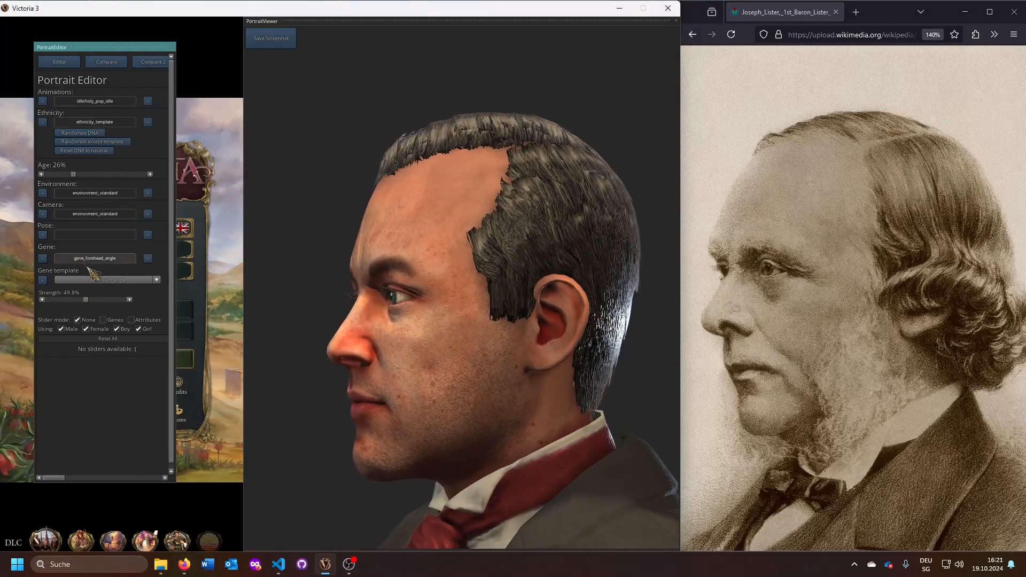
mouse_move(87, 300)
mouse_down()
mouse_move(97, 301)
mouse_move(79, 301)
mouse_up()
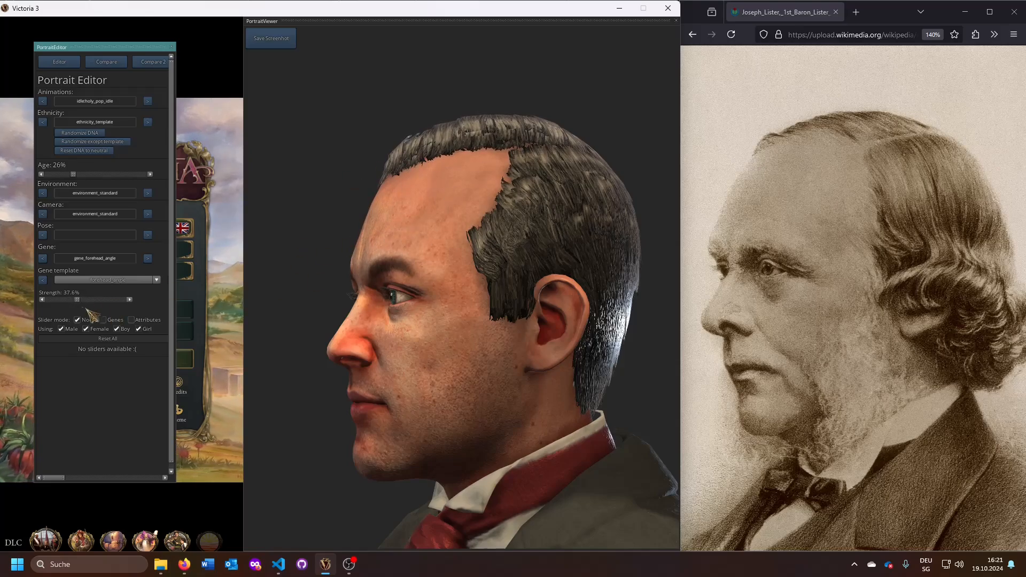
drag(78, 301, 77, 302)
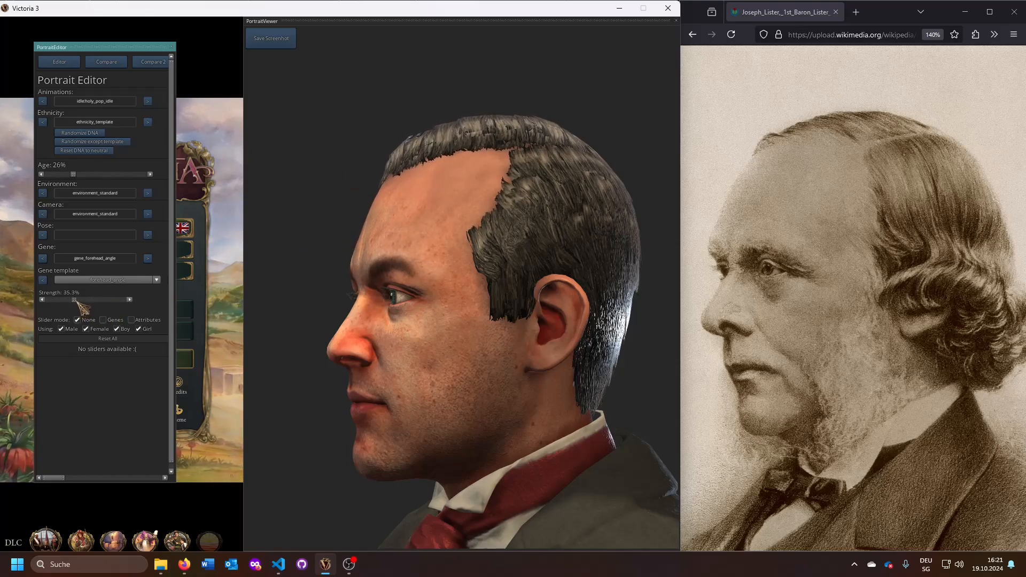
Step: Bring back the black-and-white photo of young Joseph Lister and set the gene_forehead_brow_curve gene's strength to 43.9% after trying both extremes
click(147, 258)
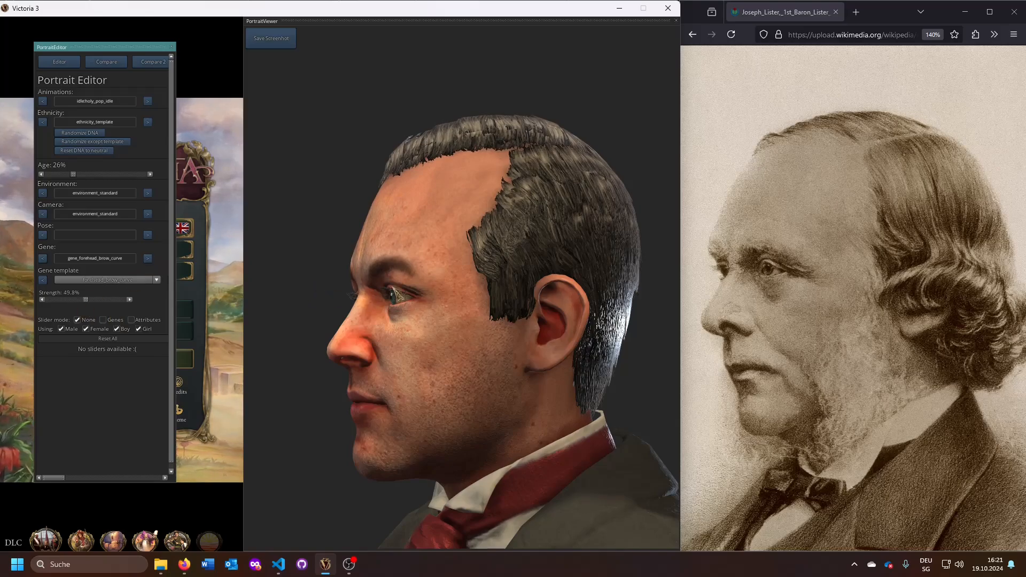
drag(390, 294, 528, 293)
key(alt+Tab)
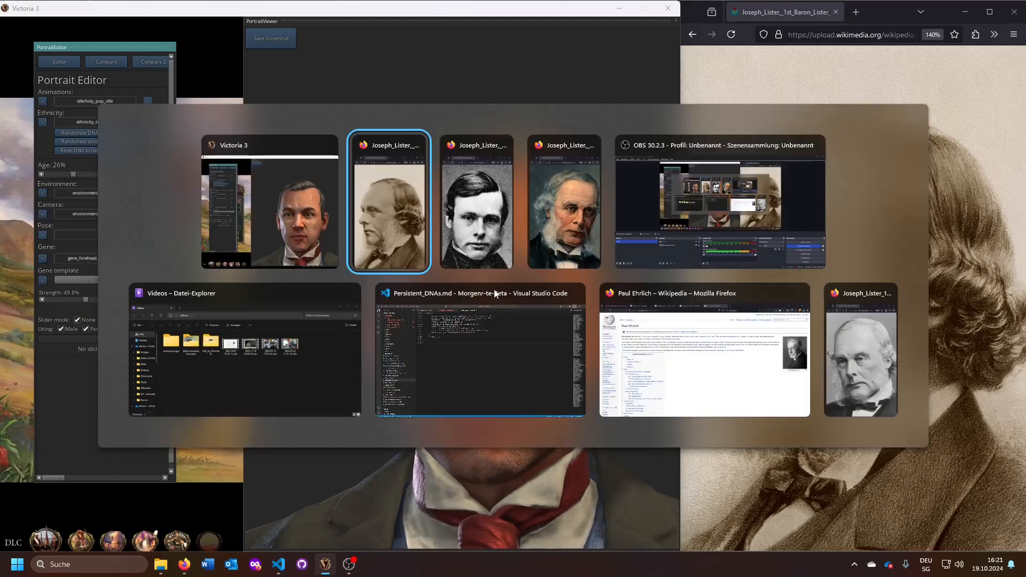
key(alt+Tab)
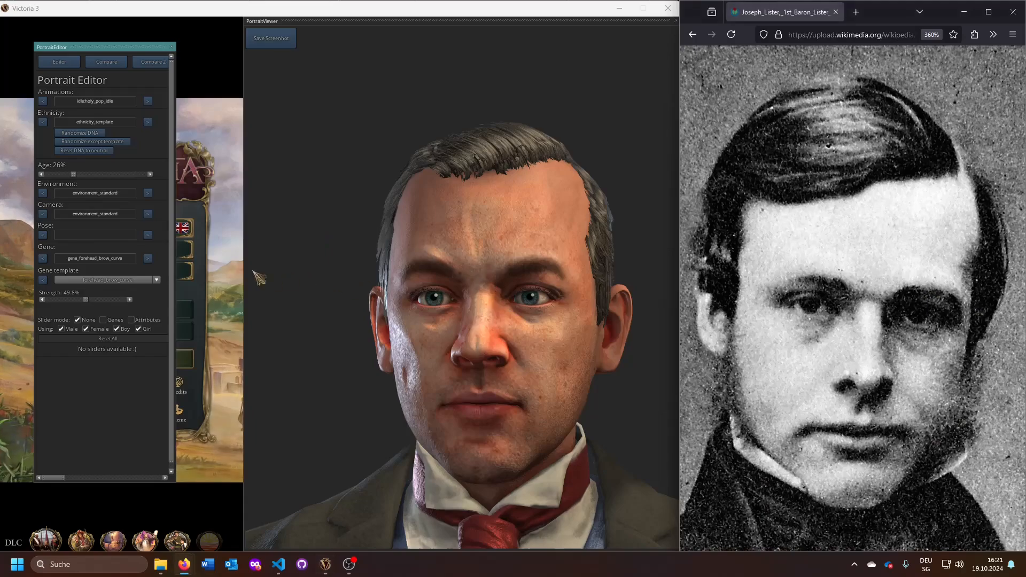
click(38, 309)
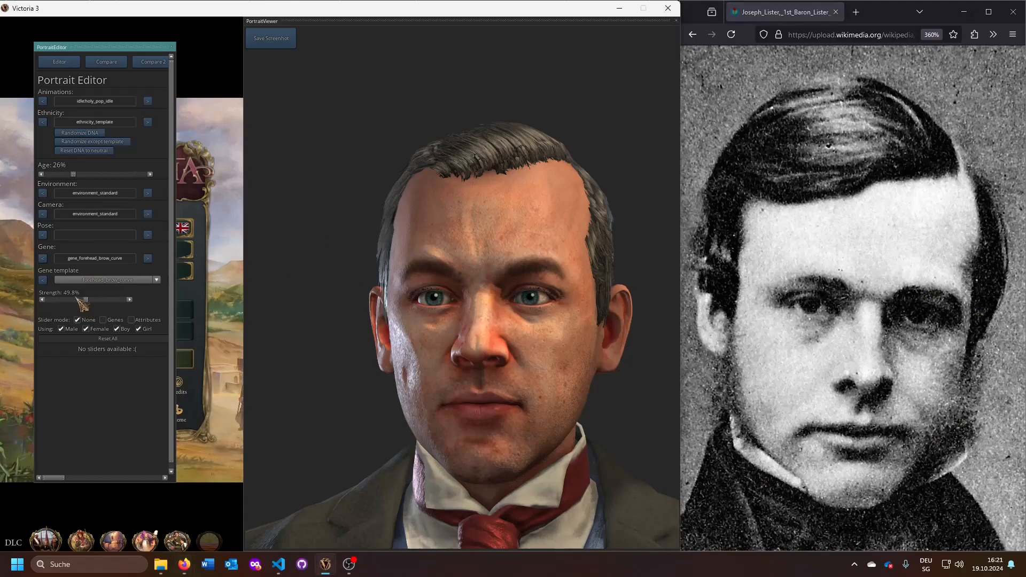
drag(85, 300, 17, 303)
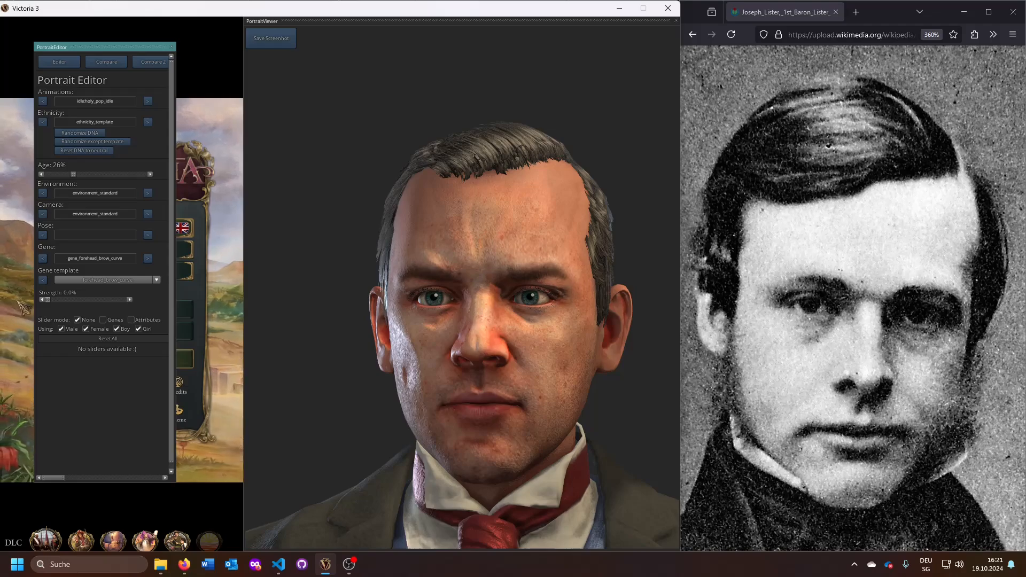
drag(21, 306, 219, 299)
drag(124, 300, 82, 303)
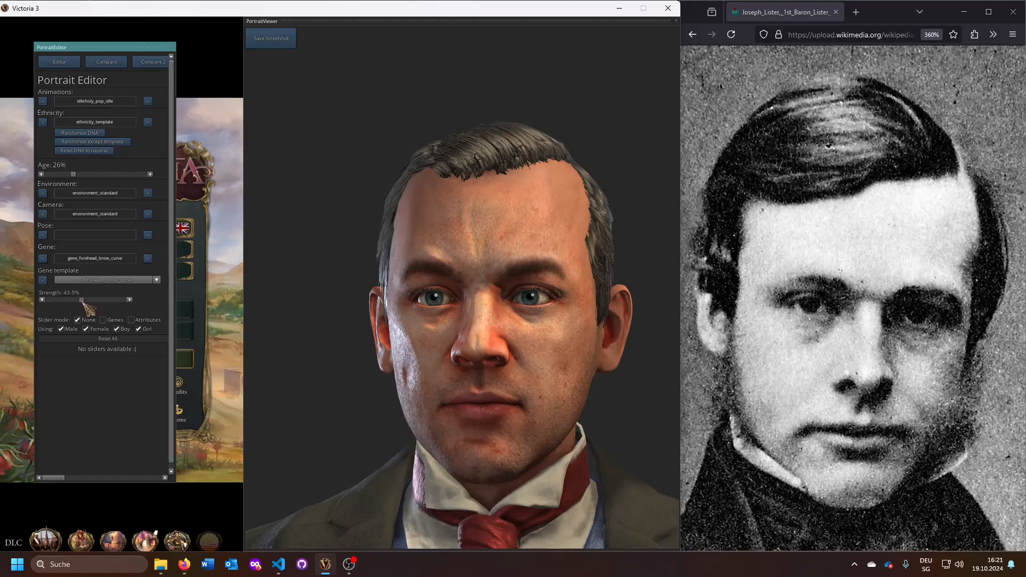
Step: Set the gene_forehead_brow_forward gene's strength to 56.9%, comparing the character's profile with the sepia side-view photo
click(147, 258)
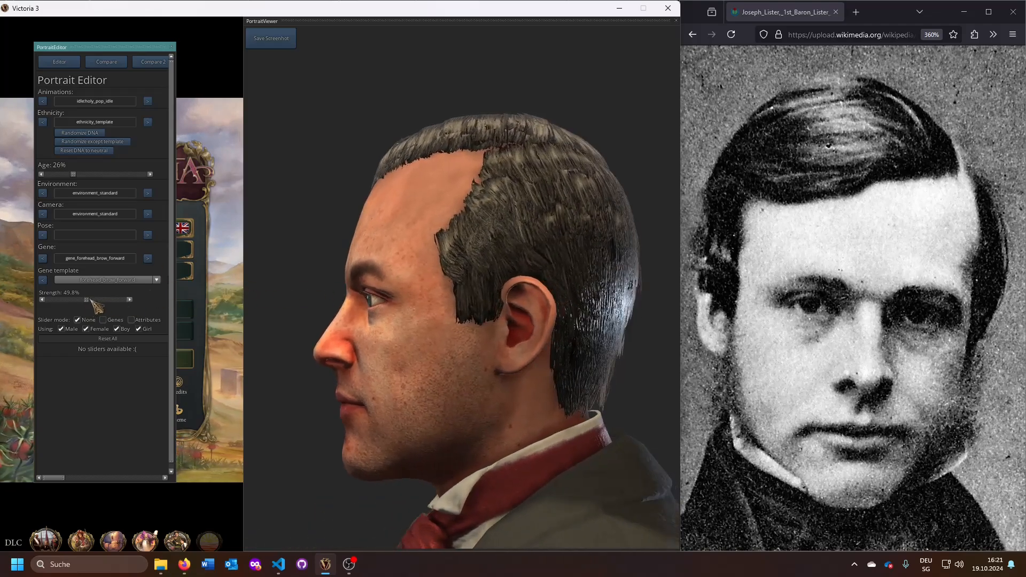
drag(87, 300, 262, 293)
key(alt+Tab)
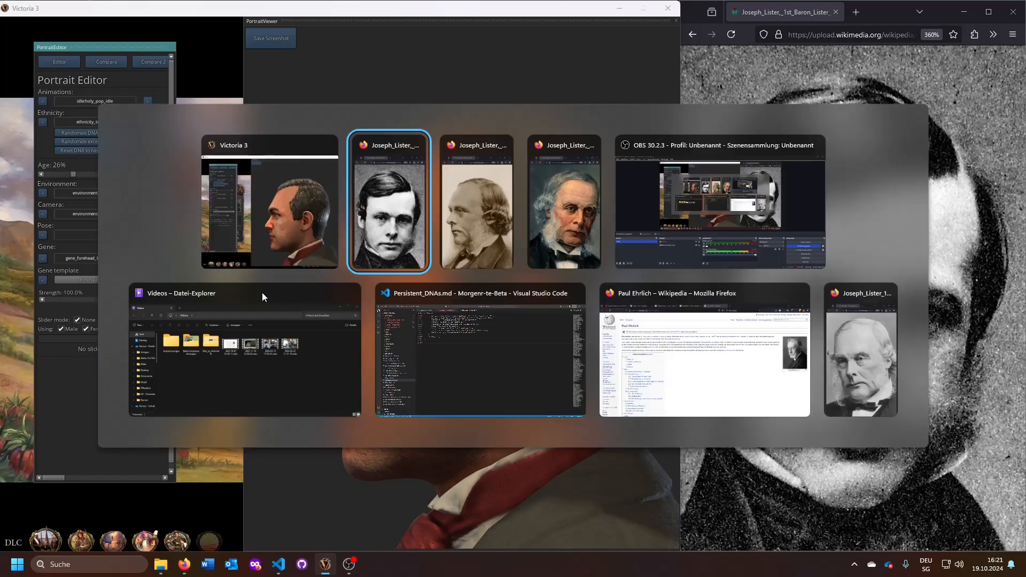
key(Tab)
key(Tab)
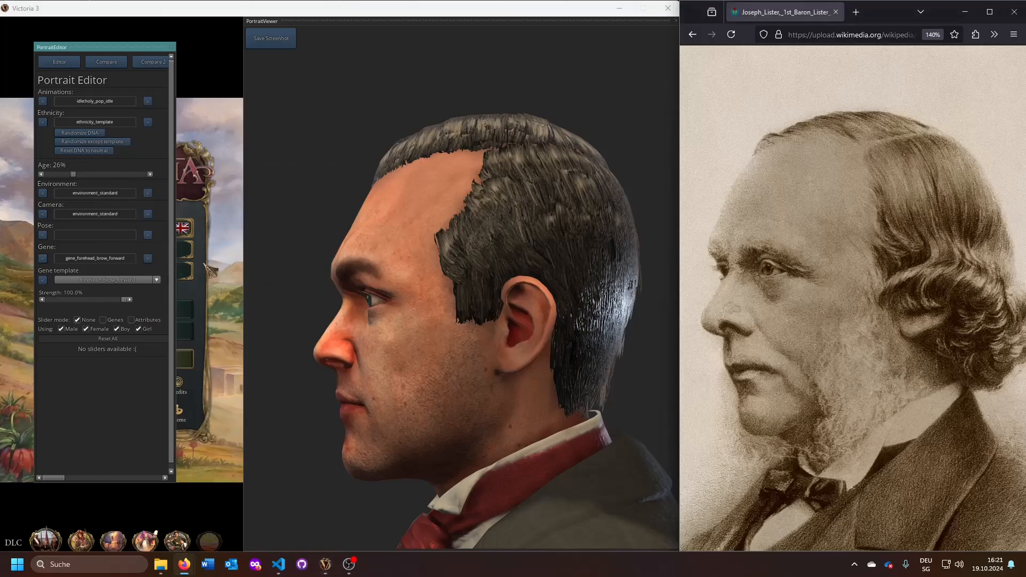
click(238, 288)
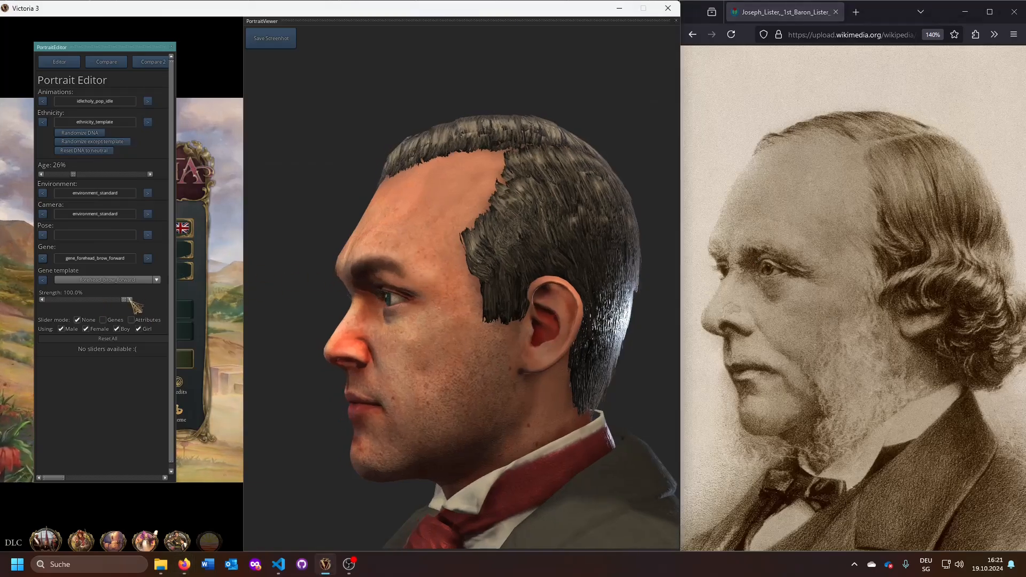
drag(126, 300, 91, 301)
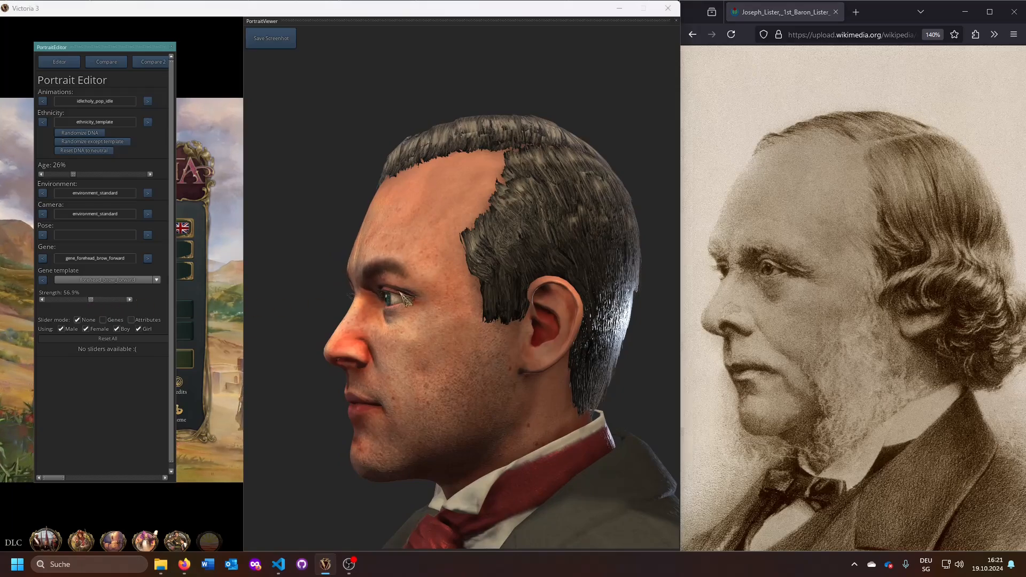
Step: Return to the black-and-white photo with the character facing forward and set the gene_forehead_brow_height gene's strength to 29.4%
key(alt+Tab)
key(alt+Tab)
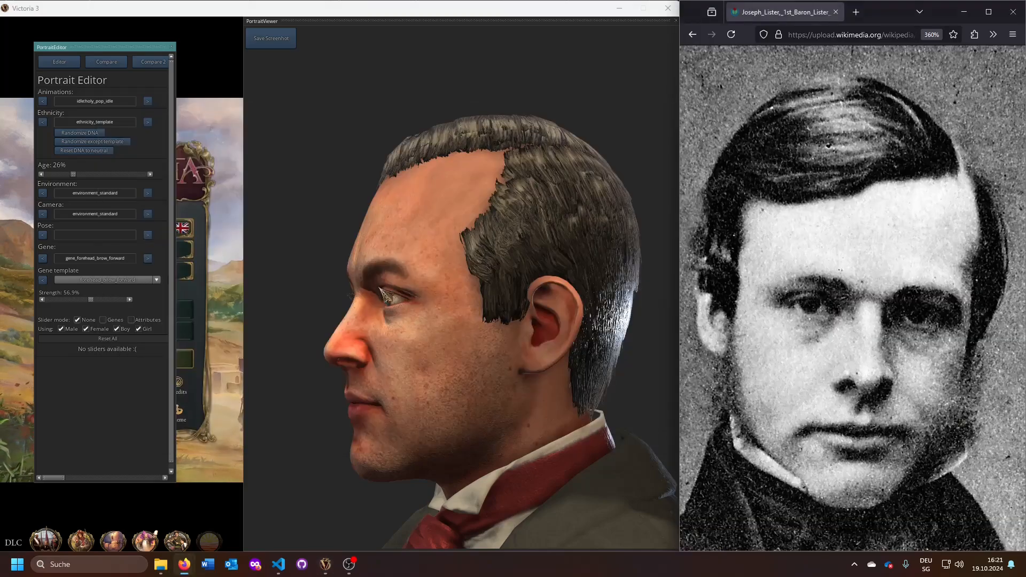
drag(549, 319, 639, 310)
click(148, 259)
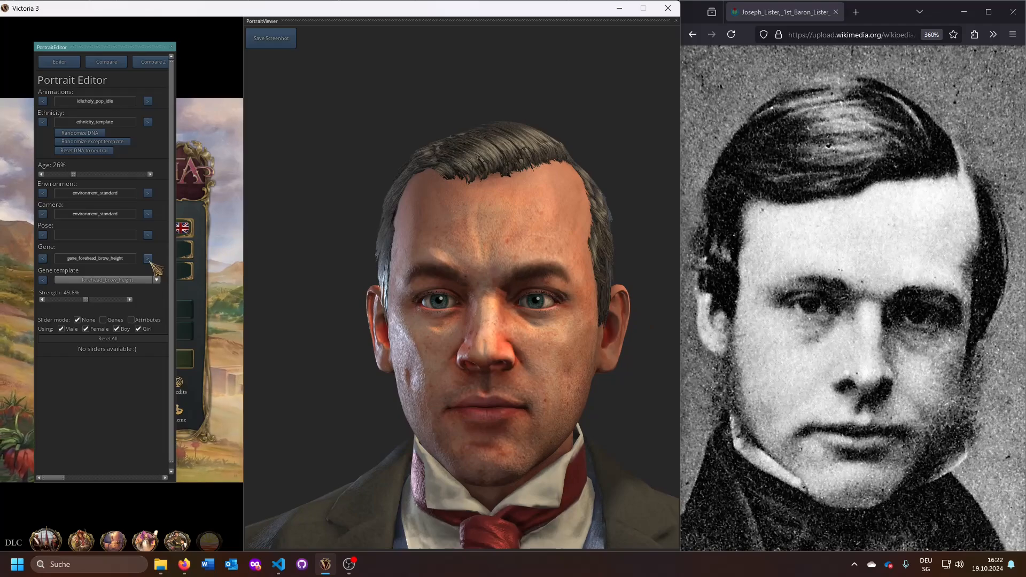
drag(85, 300, 70, 301)
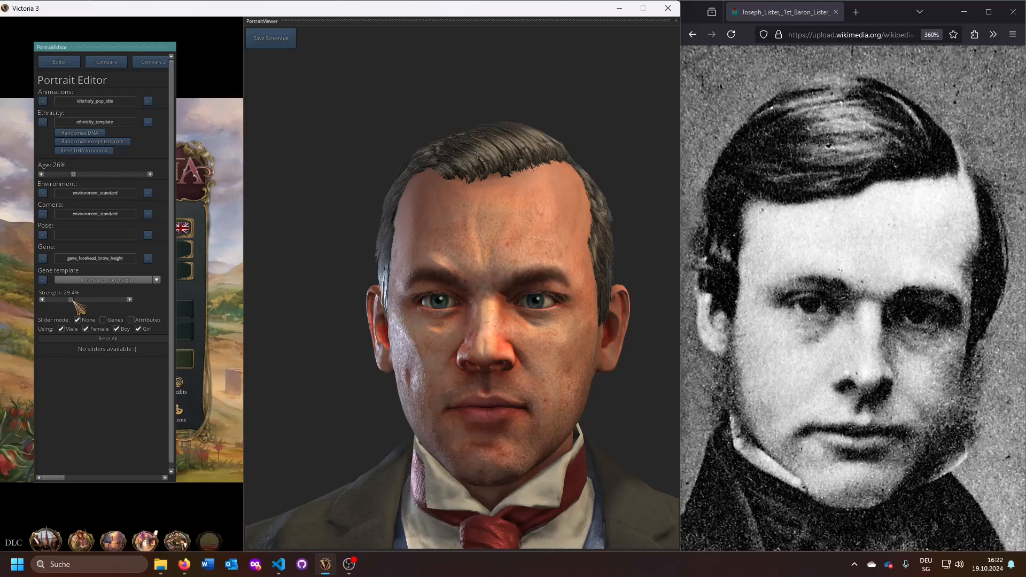
Step: Set the gene_forehead_brow_inner_height gene's strength to 72.2% and readjust gene_forehead_brow_height to 22.4%
click(147, 259)
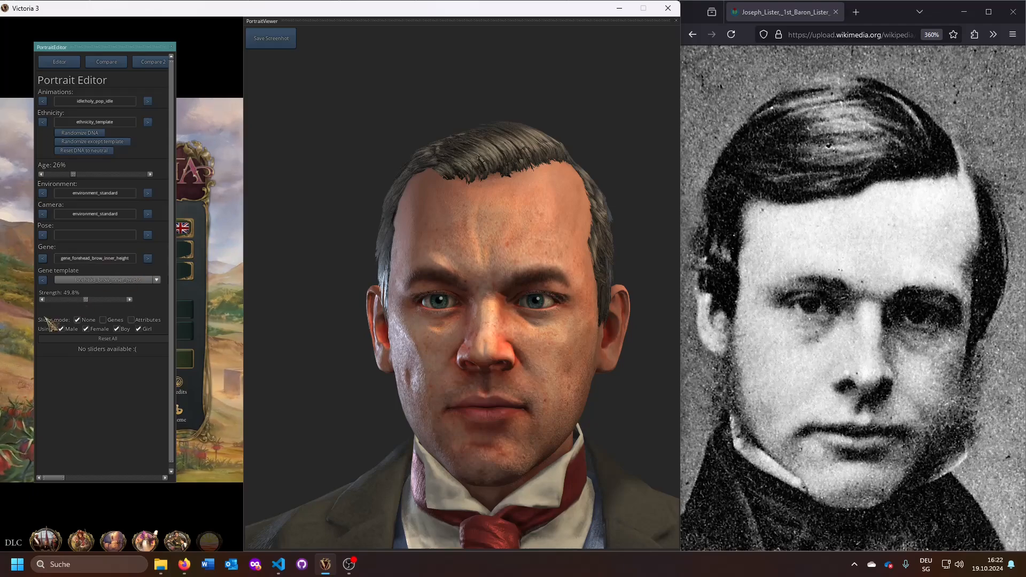
drag(85, 300, 109, 301)
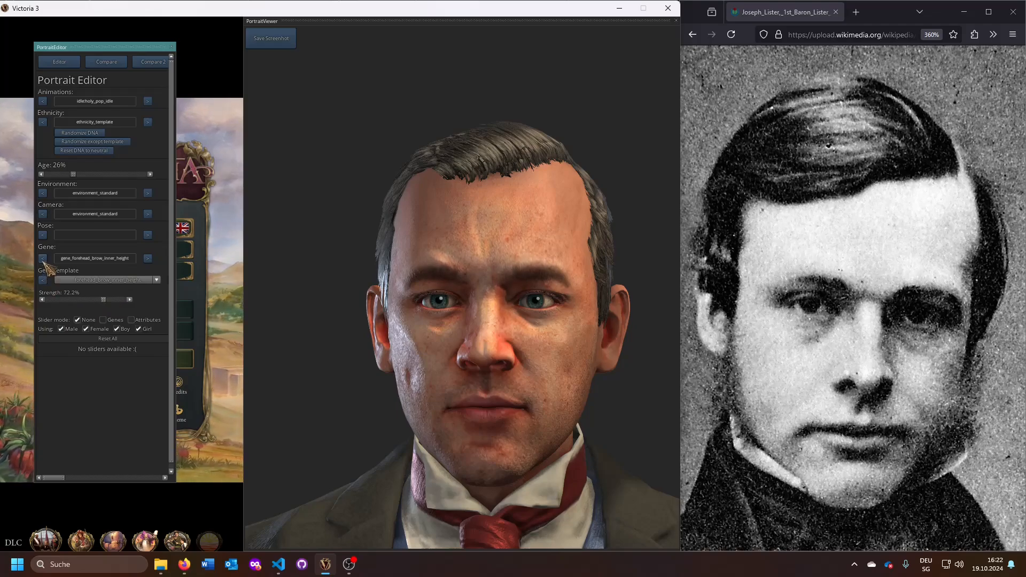
click(43, 259)
drag(75, 300, 68, 300)
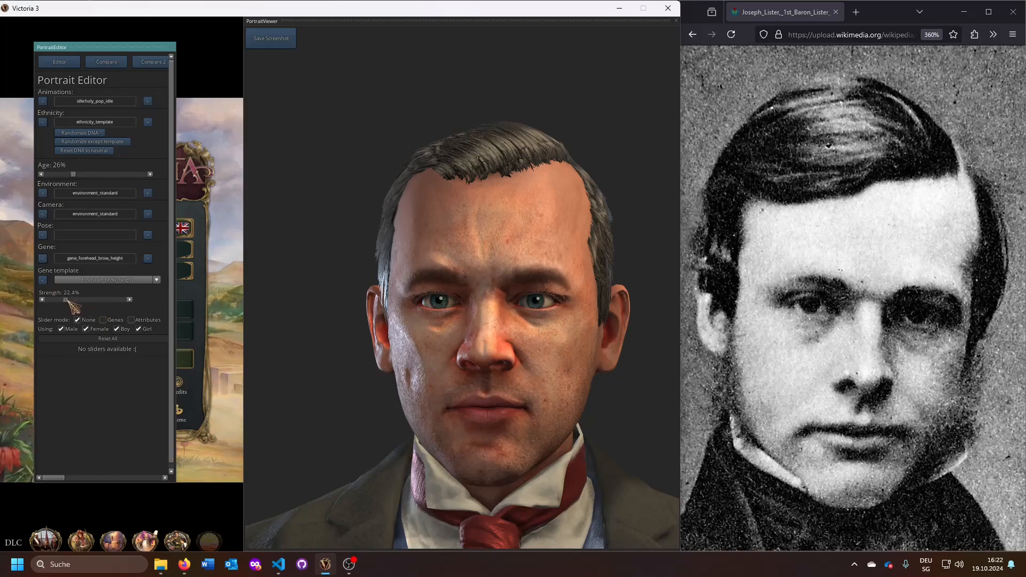
click(95, 259)
text(chee)
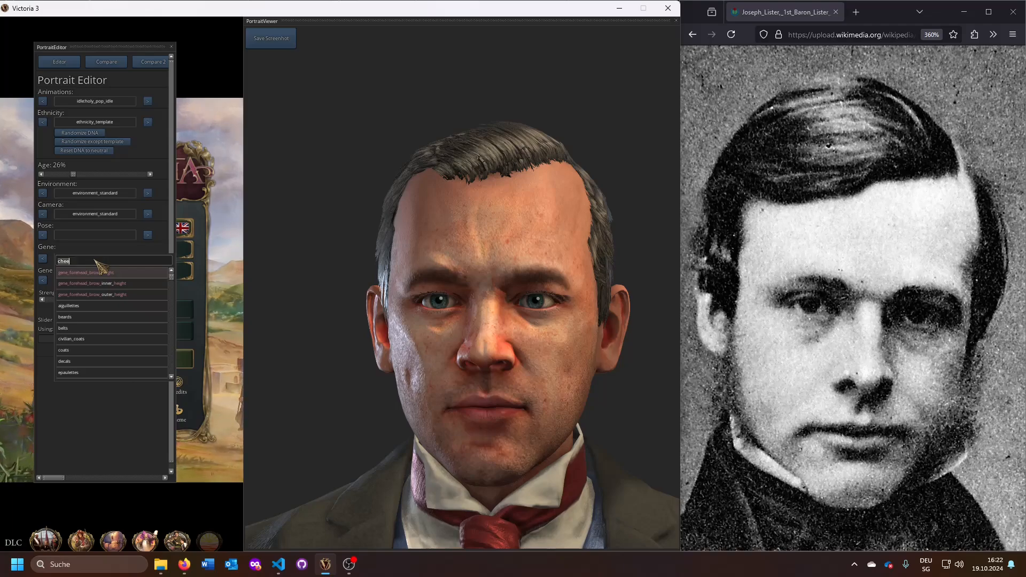
click(101, 249)
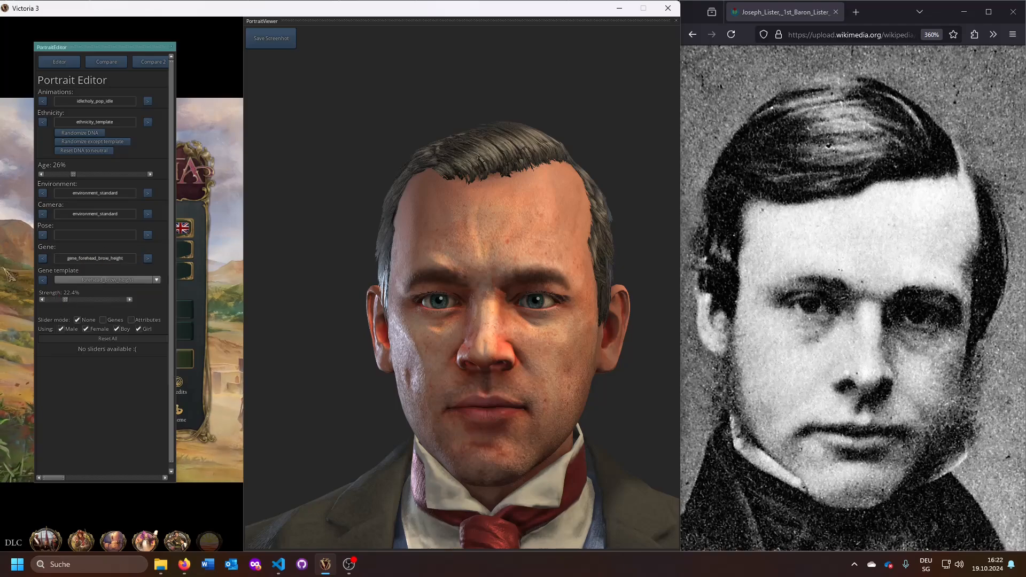
Step: Go back to the gene_eye_fold_droop gene and set its strength to 38.8%
click(41, 260)
click(42, 260)
click(41, 260)
click(41, 259)
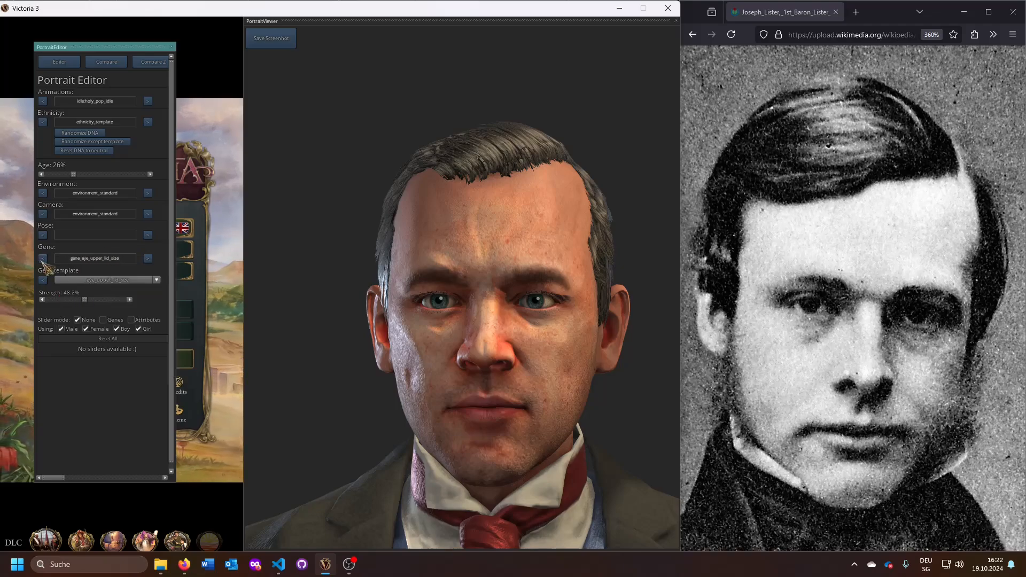
click(42, 259)
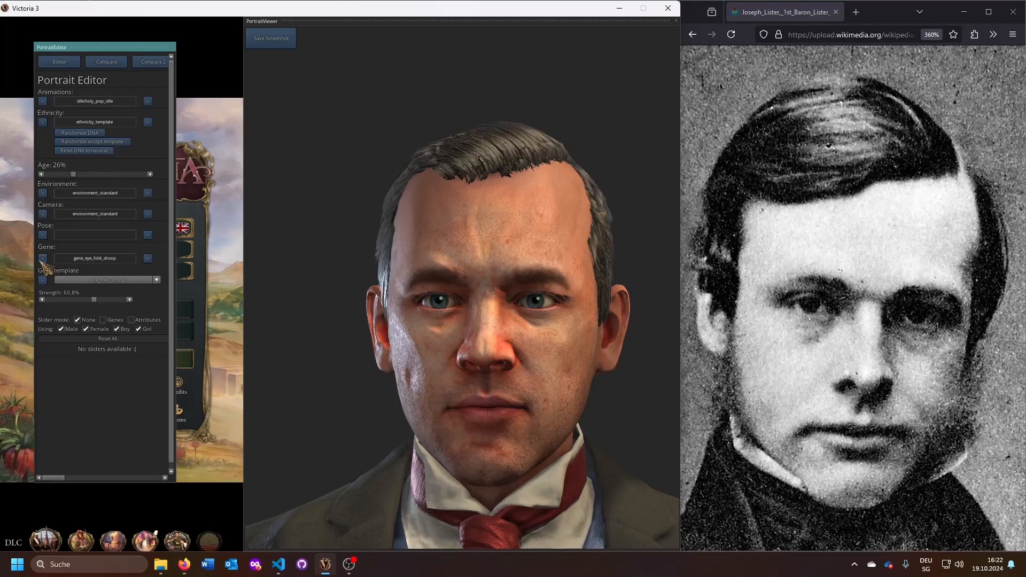
drag(94, 301, 81, 306)
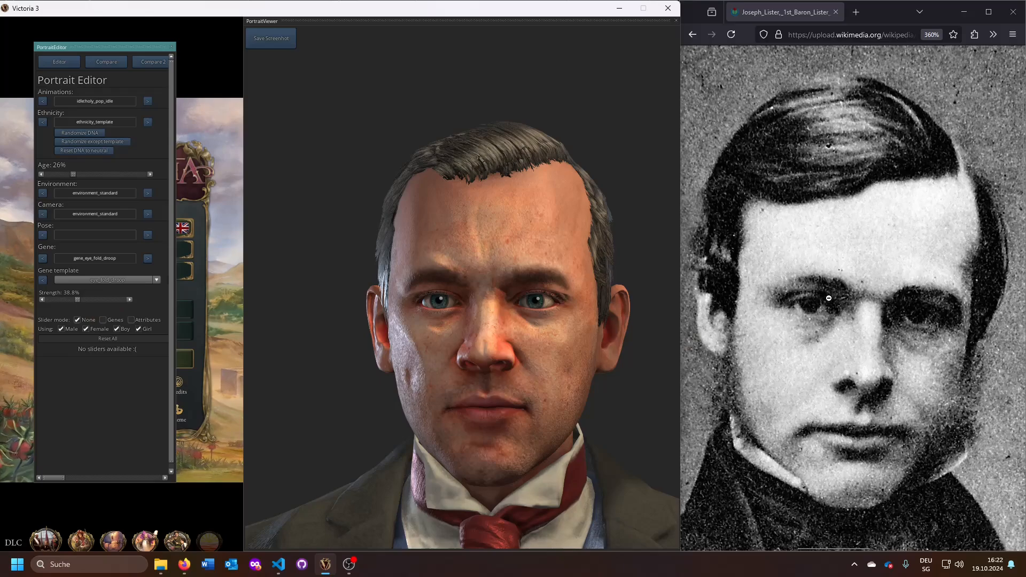
Step: Compare the character's face with the painted portrait of the older Joseph Lister and the black-and-white photo of him when young
key(alt+Tab)
key(alt+Tab)
key(alt+Tab)
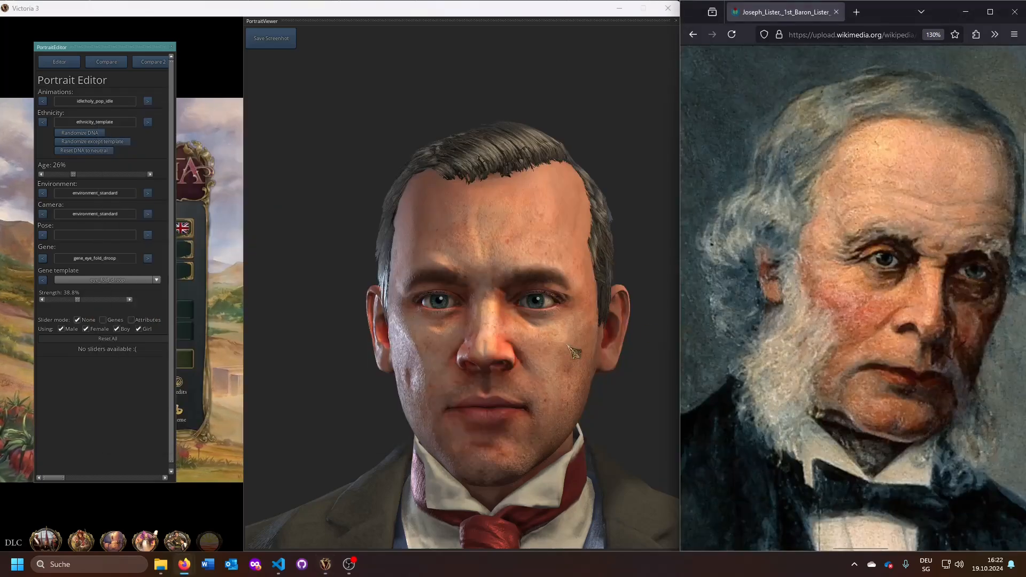
key(alt+Tab)
key(alt+Tab)
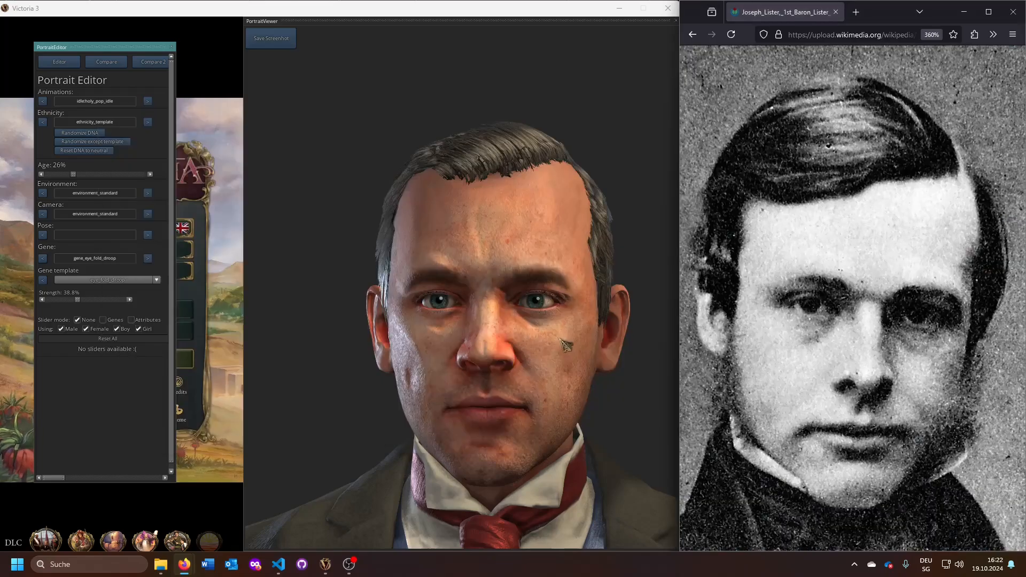
click(402, 291)
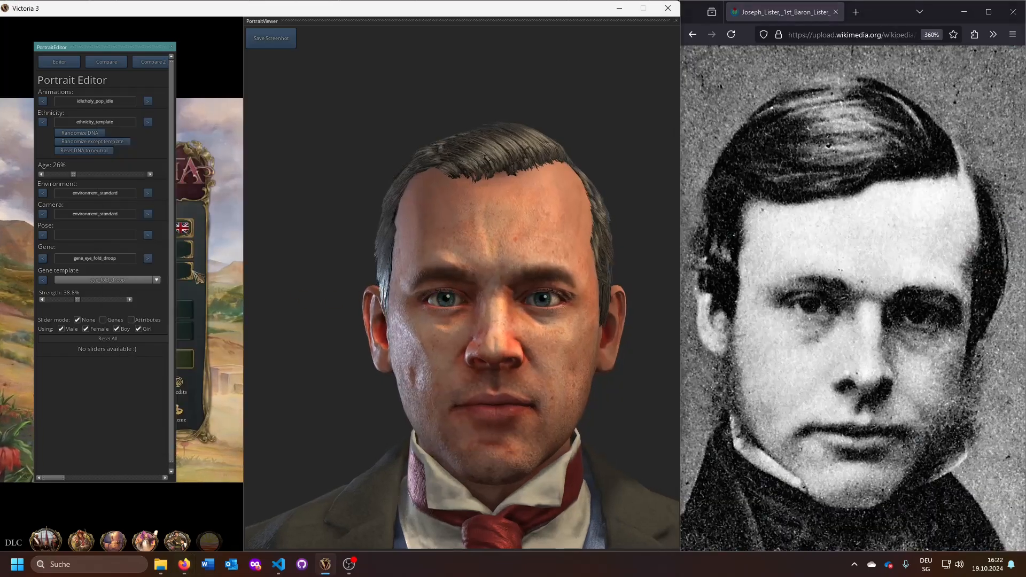
Step: Try the gene_forehead_brow_outer_height gene at 100% strength and restore it to 49.8%
click(148, 259)
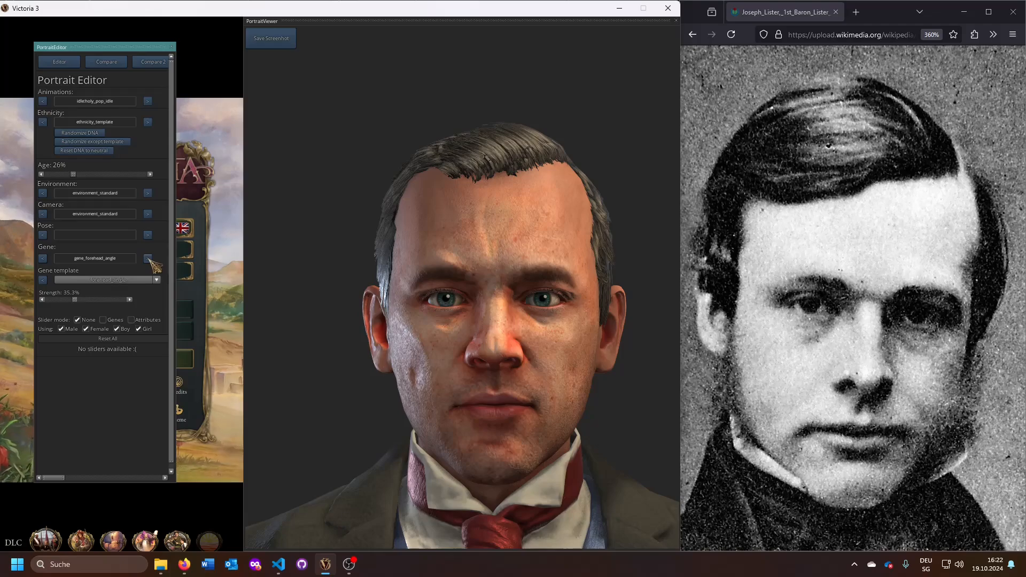
click(148, 258)
click(148, 259)
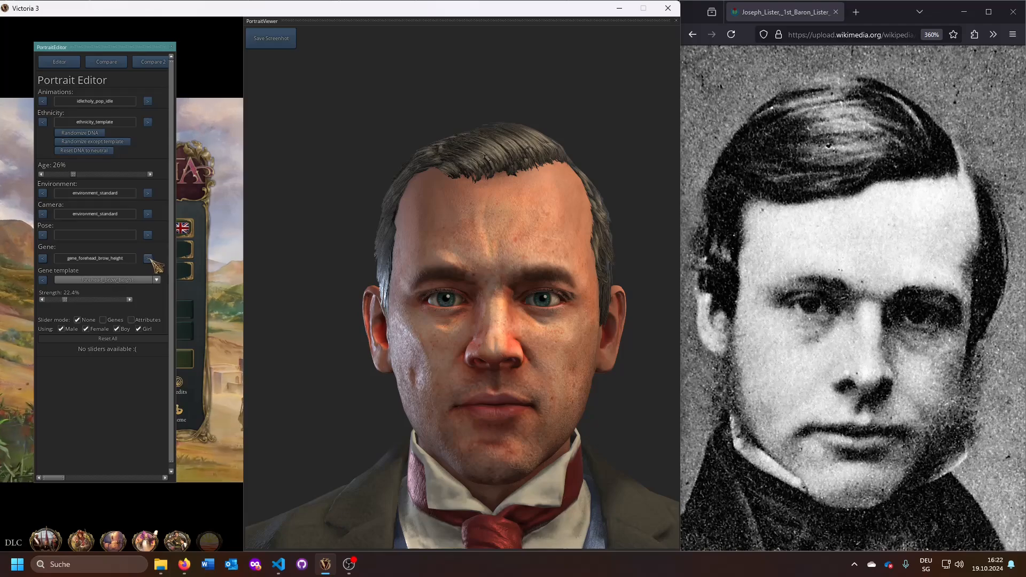
click(148, 259)
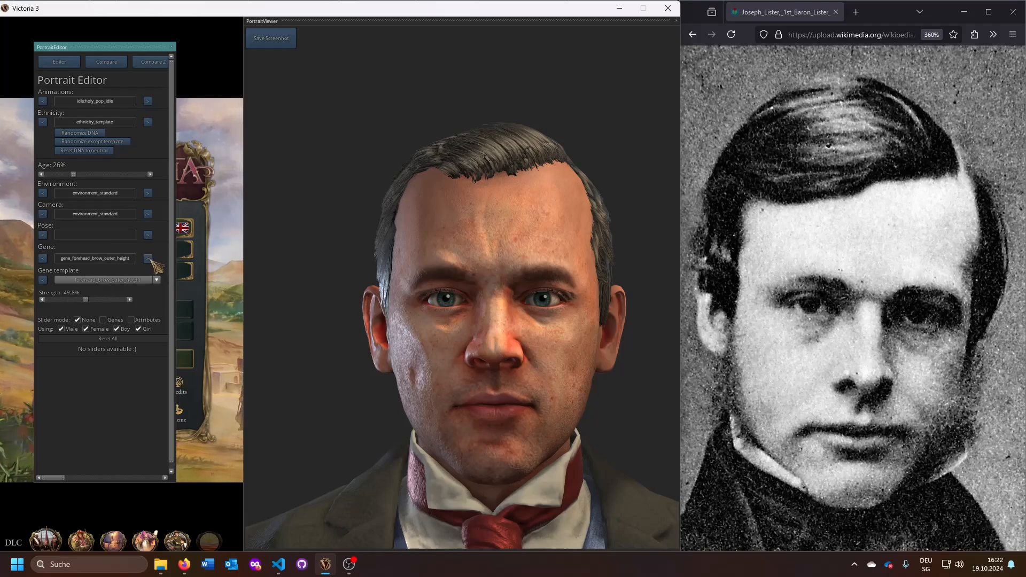
drag(85, 300, 129, 299)
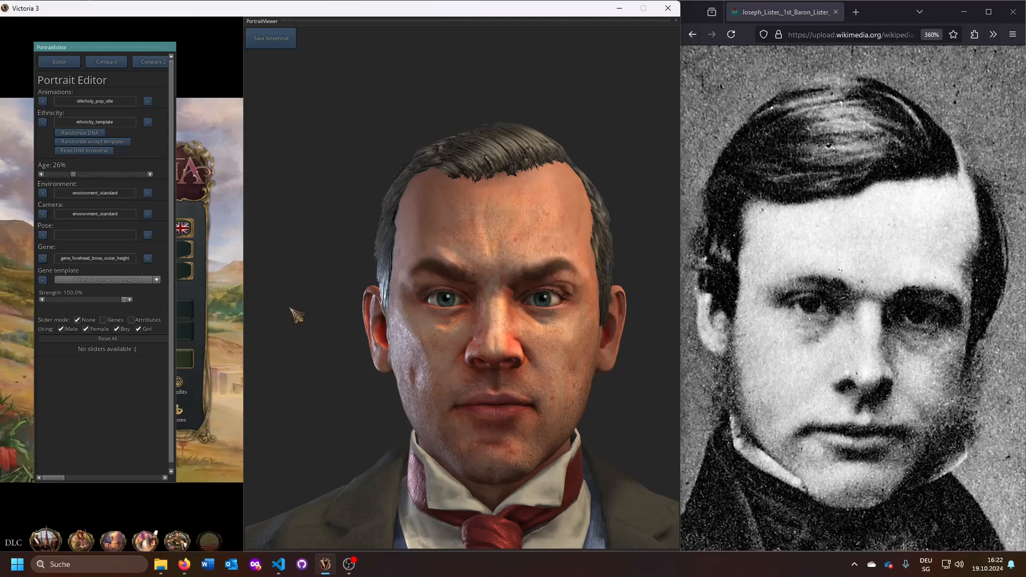
drag(124, 300, 92, 306)
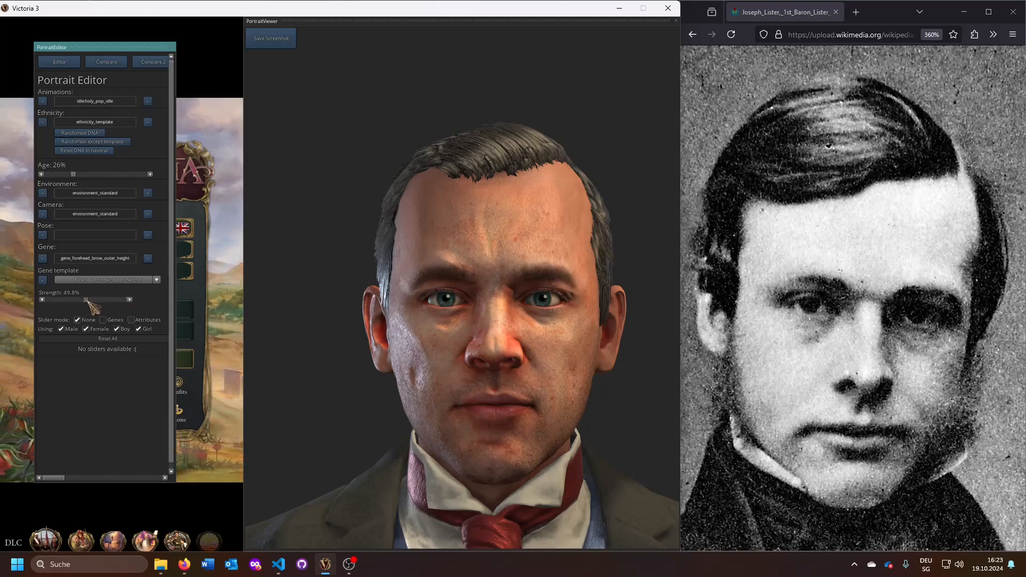
Step: Test a stronger gene_forehead_brow_width, and set the gene_forehead_height gene's strength to 28.2%
click(148, 259)
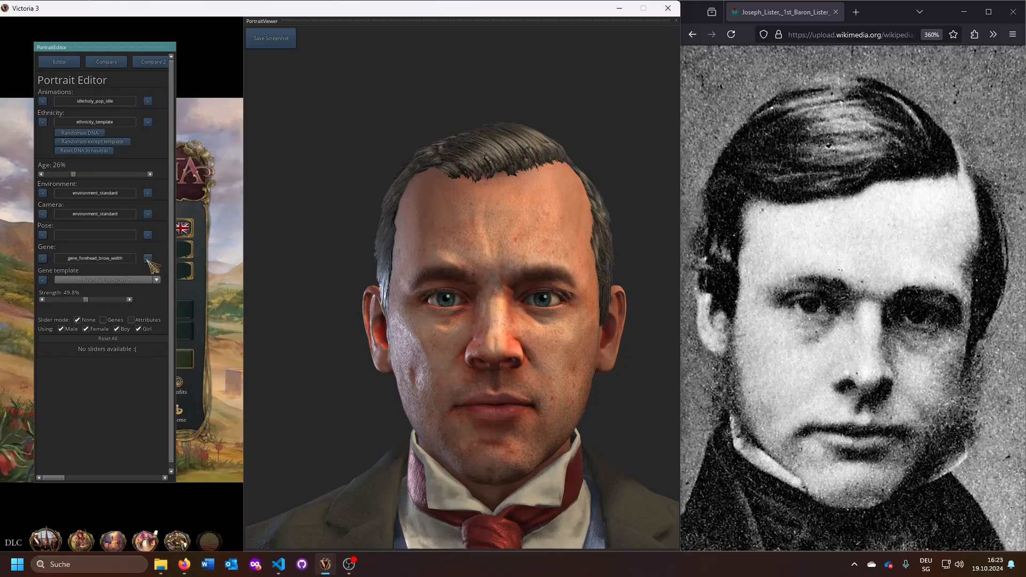
mouse_move(86, 300)
mouse_down()
mouse_move(174, 303)
mouse_move(40, 299)
mouse_move(168, 305)
mouse_move(97, 304)
mouse_up()
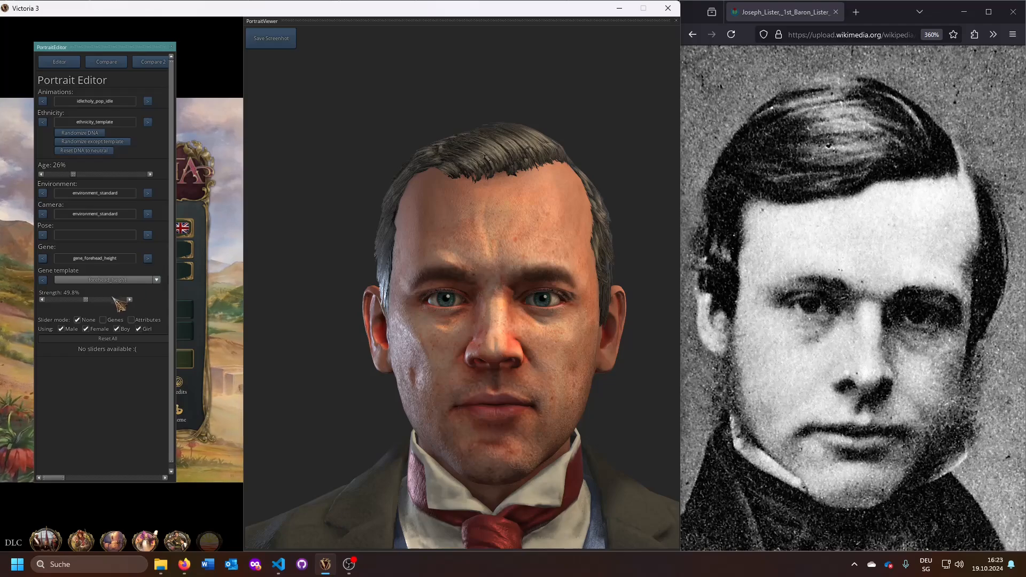
drag(89, 302, 27, 307)
drag(140, 300, 76, 301)
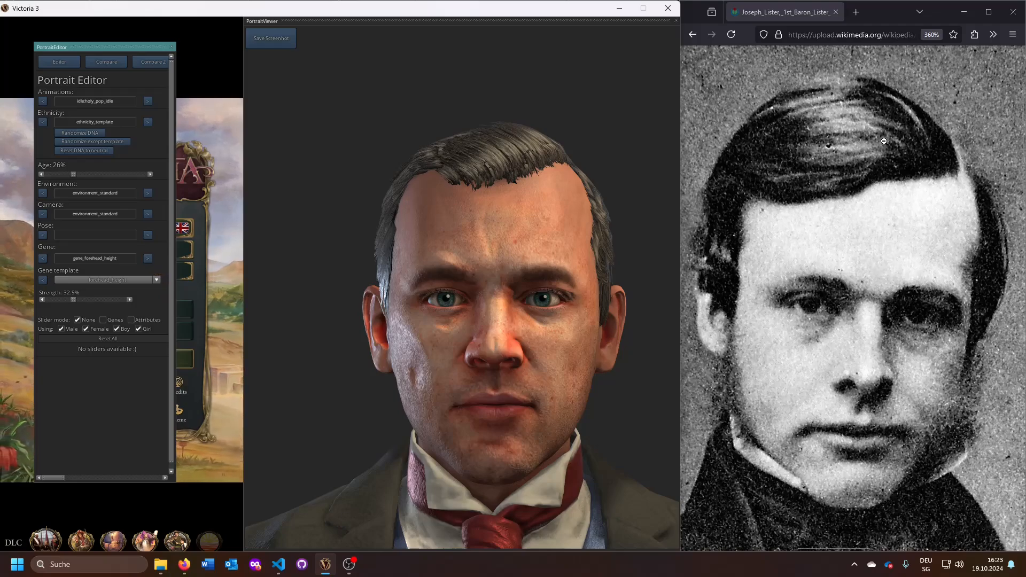
drag(75, 300, 71, 300)
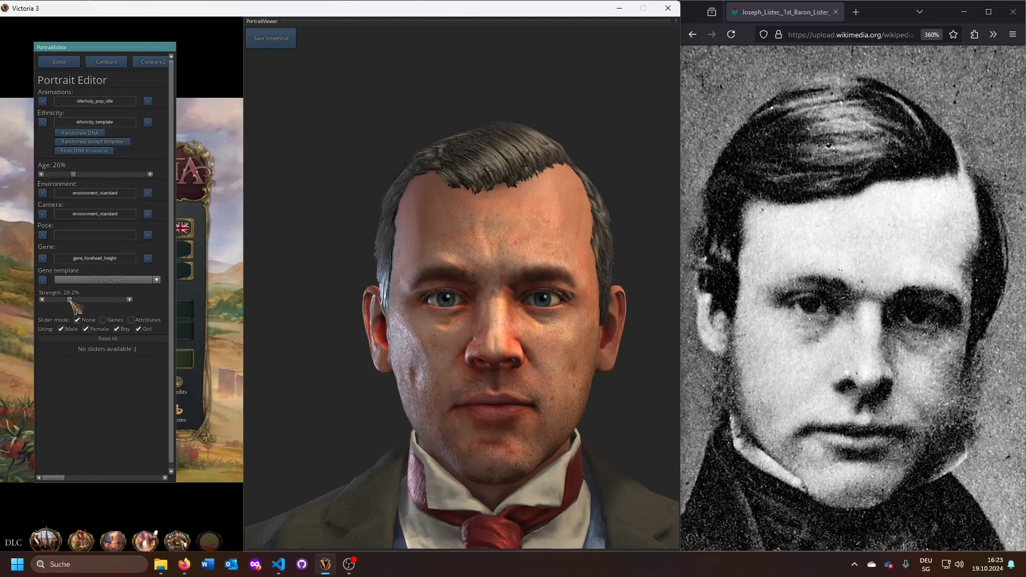
Step: Turn the character to profile beside the sepia side portrait and set the gene_forehead_roundness gene's strength to about 51.4%
click(147, 259)
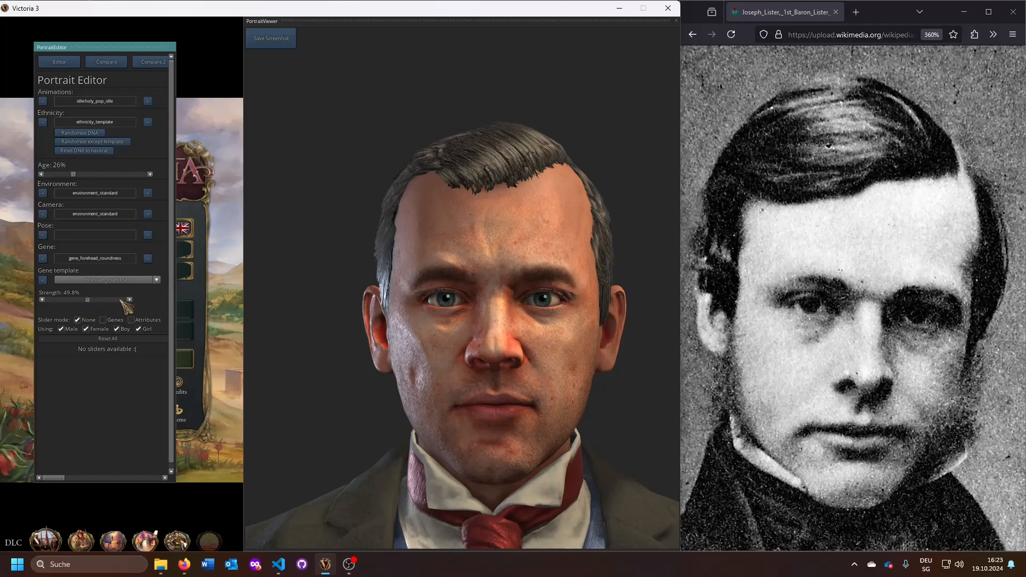
drag(86, 300, 7, 294)
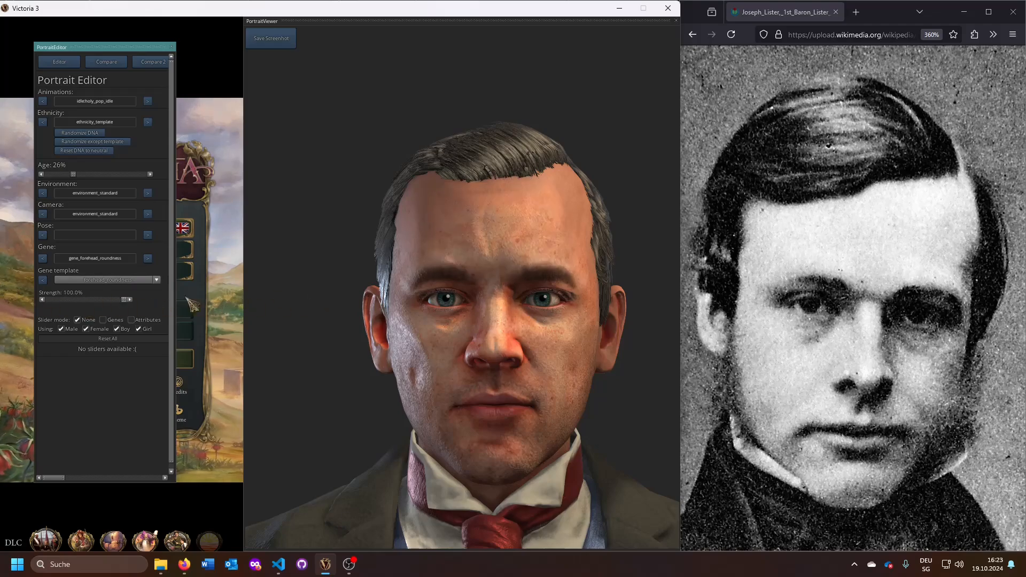
drag(642, 300, 434, 310)
key(alt+Tab)
key(alt+Tab)
key(alt+Tab)
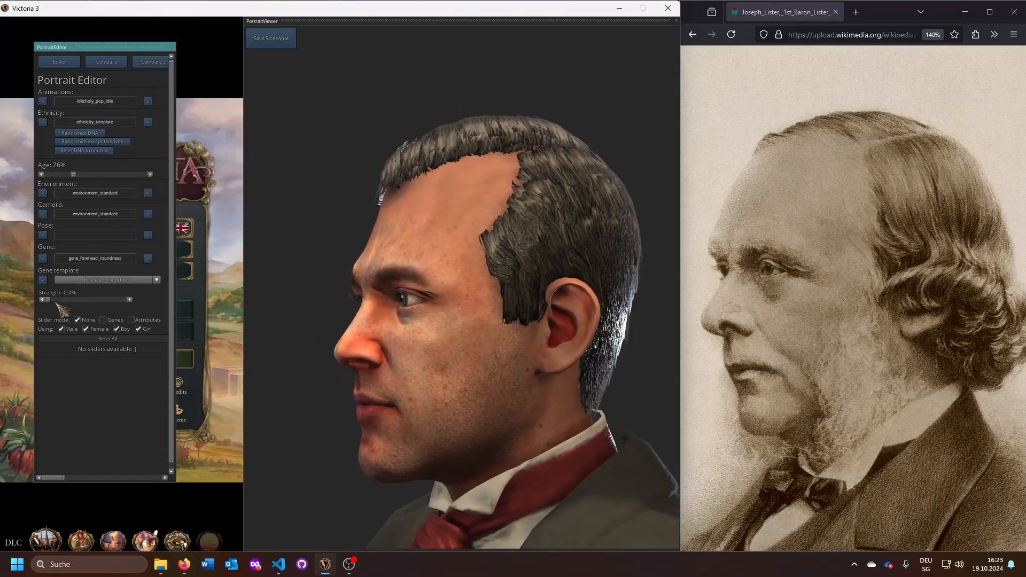
drag(48, 299, 91, 300)
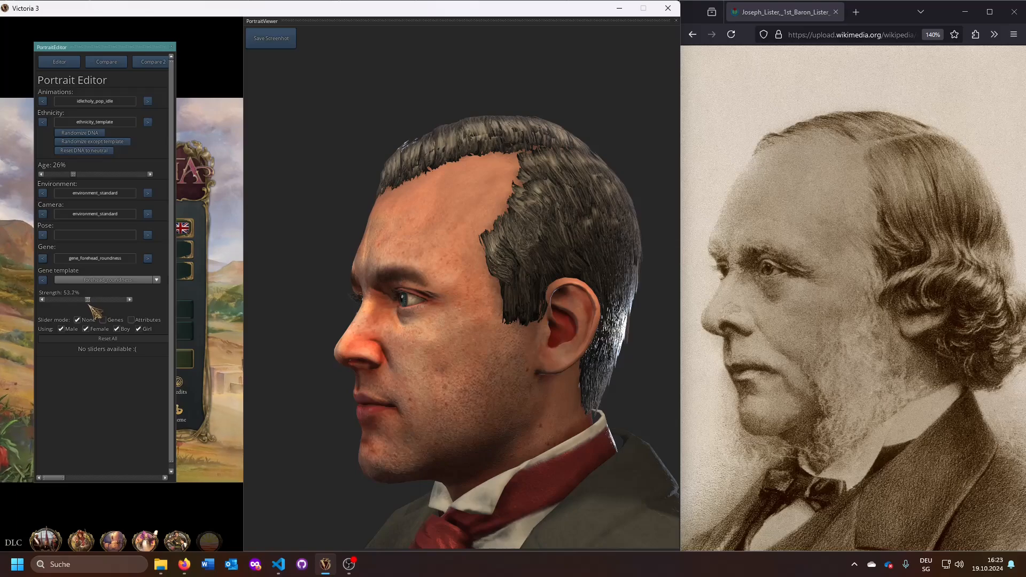
Step: Return to the black-and-white photo with the character facing forward and set the gene_forehead_width gene's strength to 76.5%
key(alt+Tab)
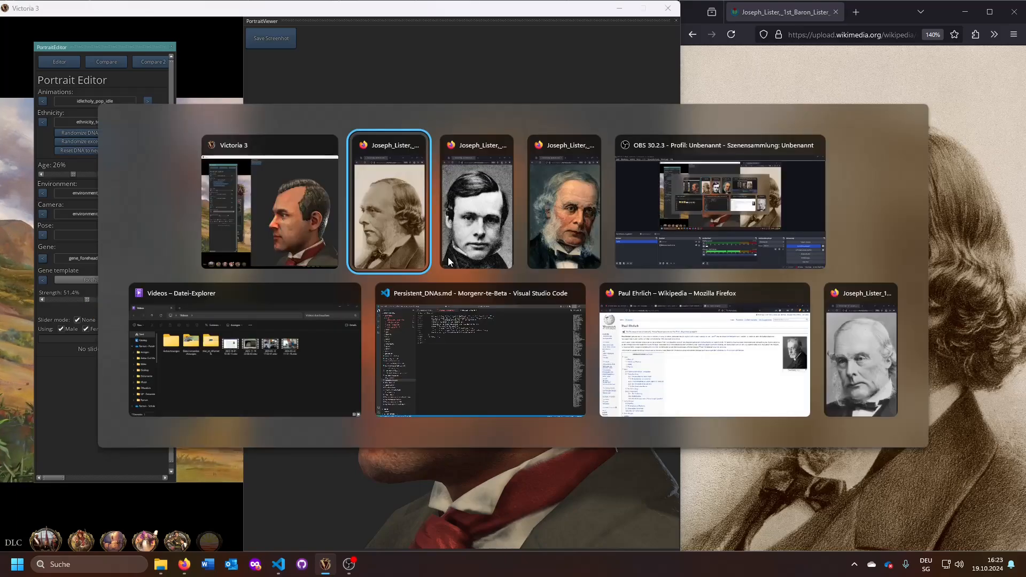
key(alt+Tab)
click(327, 276)
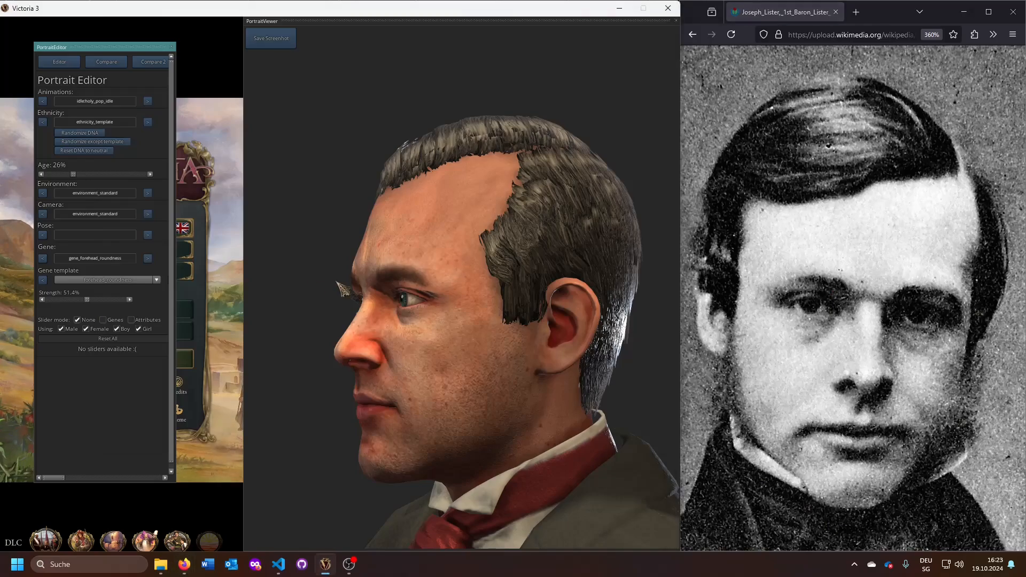
drag(338, 284, 524, 285)
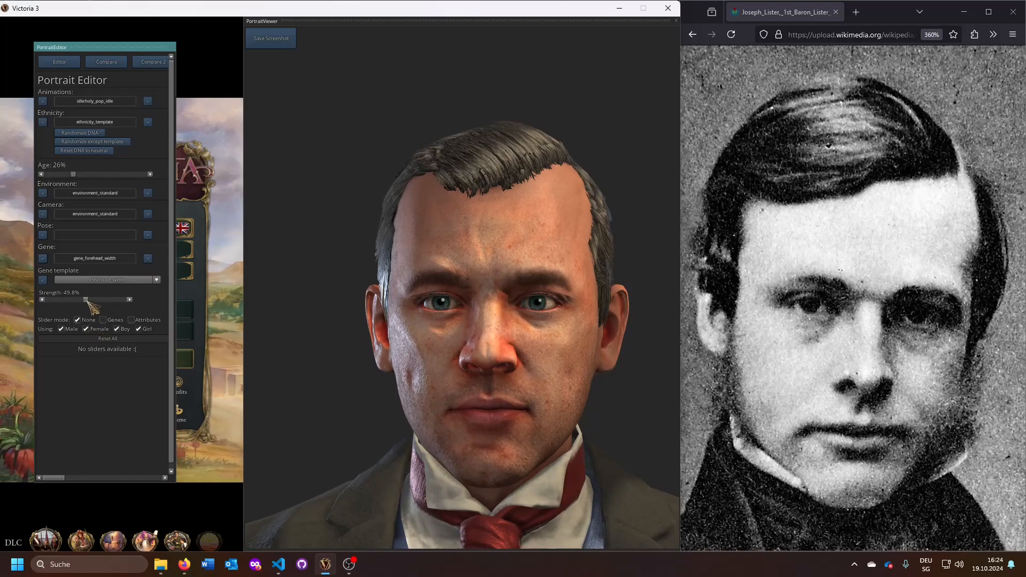
mouse_move(87, 300)
mouse_down()
mouse_move(132, 303)
mouse_move(108, 303)
mouse_up()
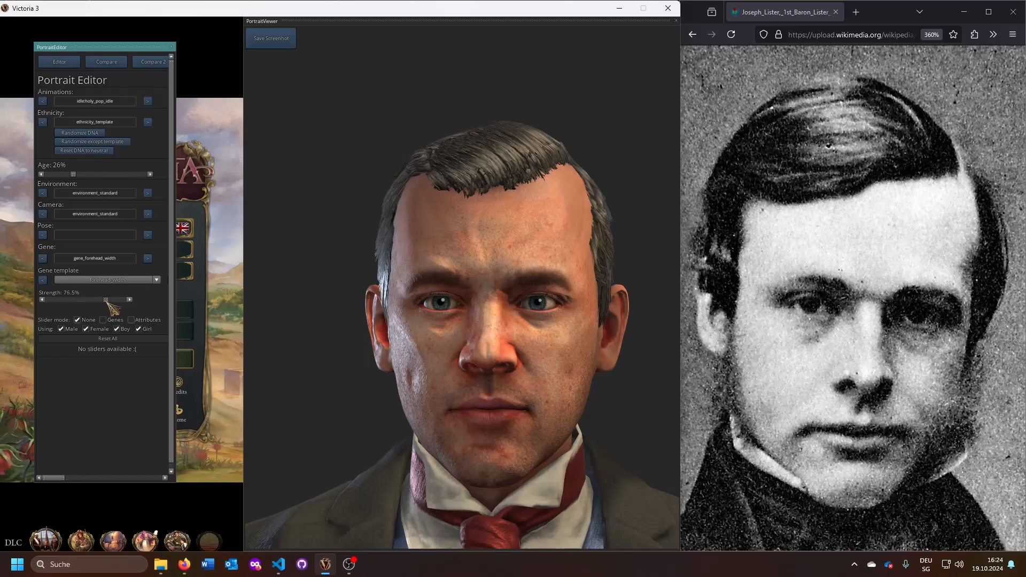
Step: Try adjusting gene_head_profile against the sepia side portrait, restore it to 49.8%, and return to the front view and black-and-white photo
click(148, 259)
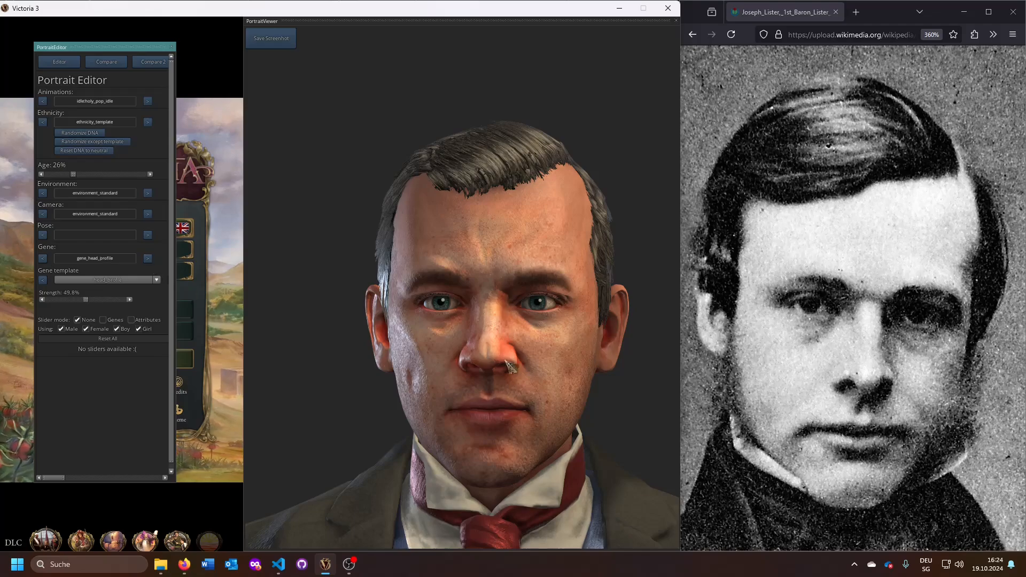
drag(484, 326, 334, 347)
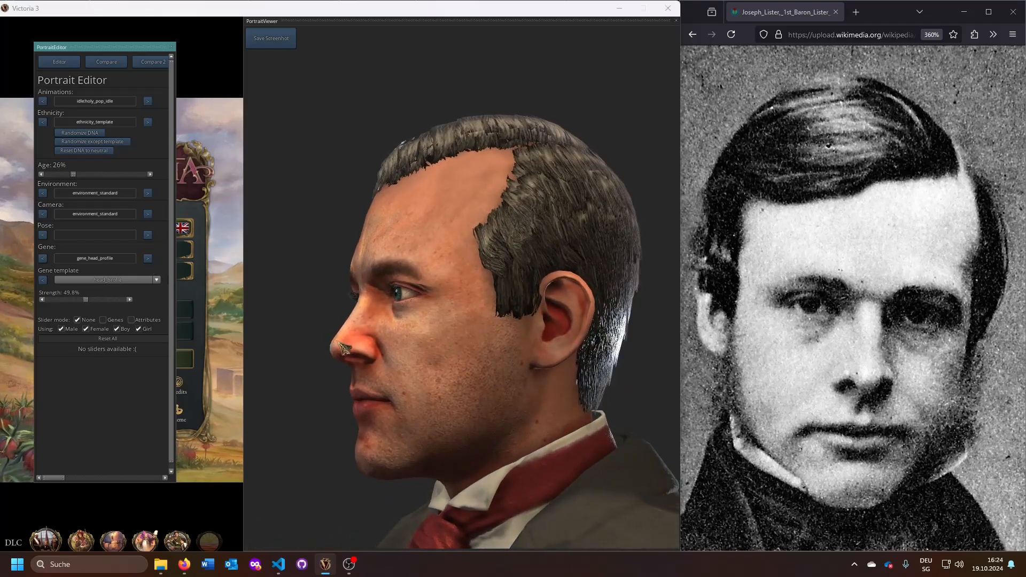
key(alt+Tab)
key(Tab)
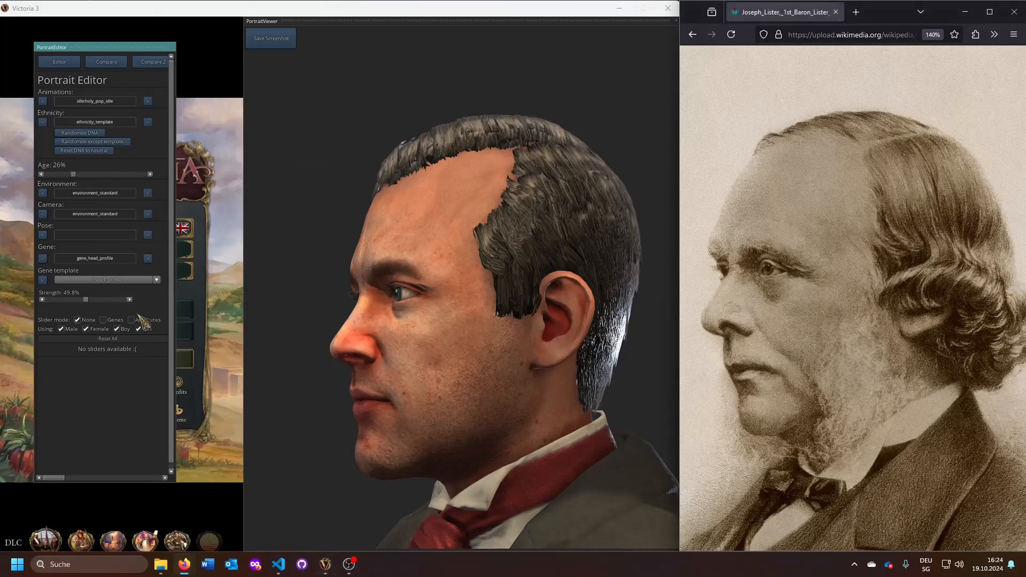
click(97, 310)
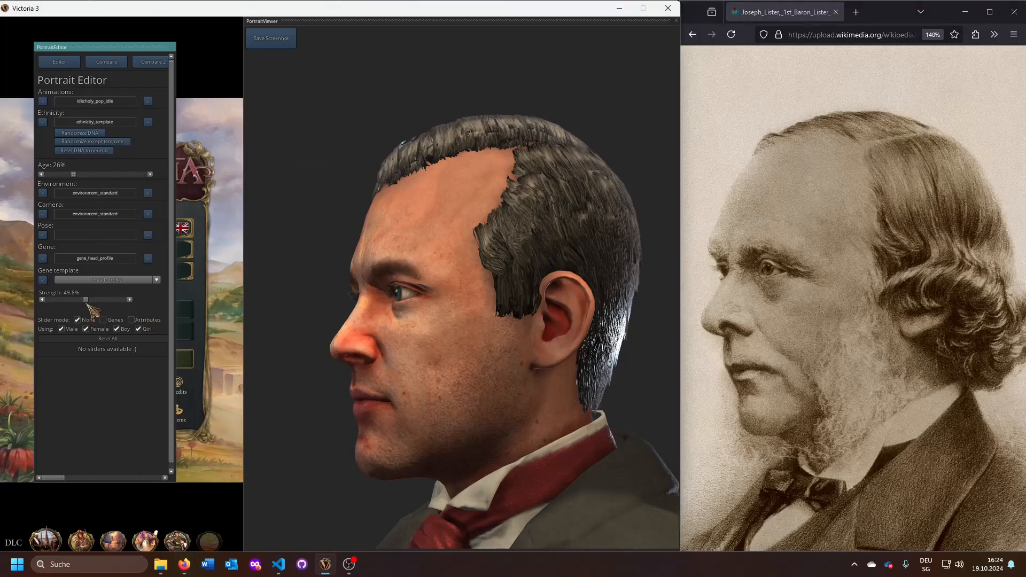
mouse_move(88, 303)
mouse_down()
mouse_move(137, 304)
mouse_move(77, 302)
mouse_move(85, 302)
mouse_up()
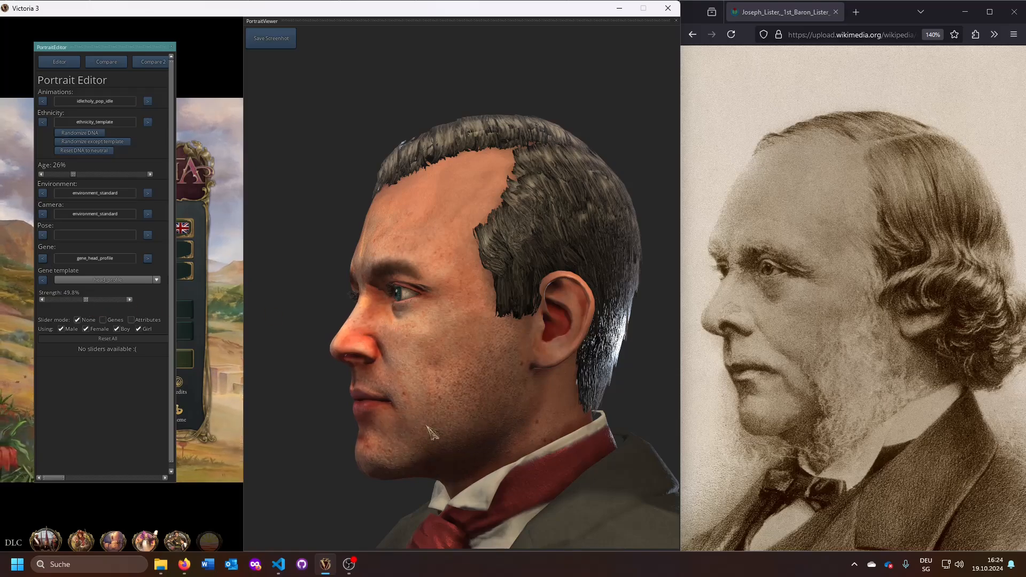
key(alt+Tab)
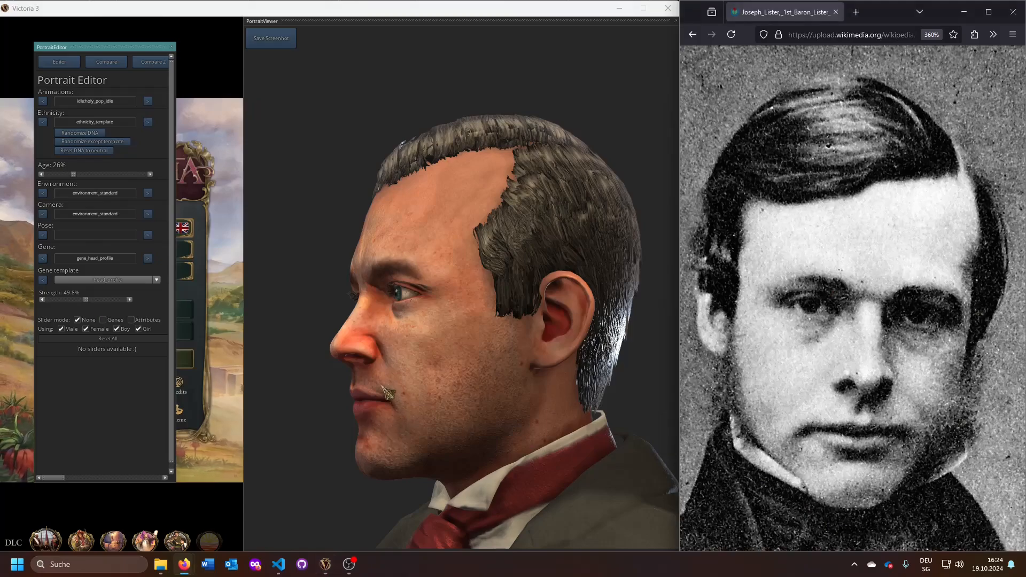
drag(387, 393, 575, 372)
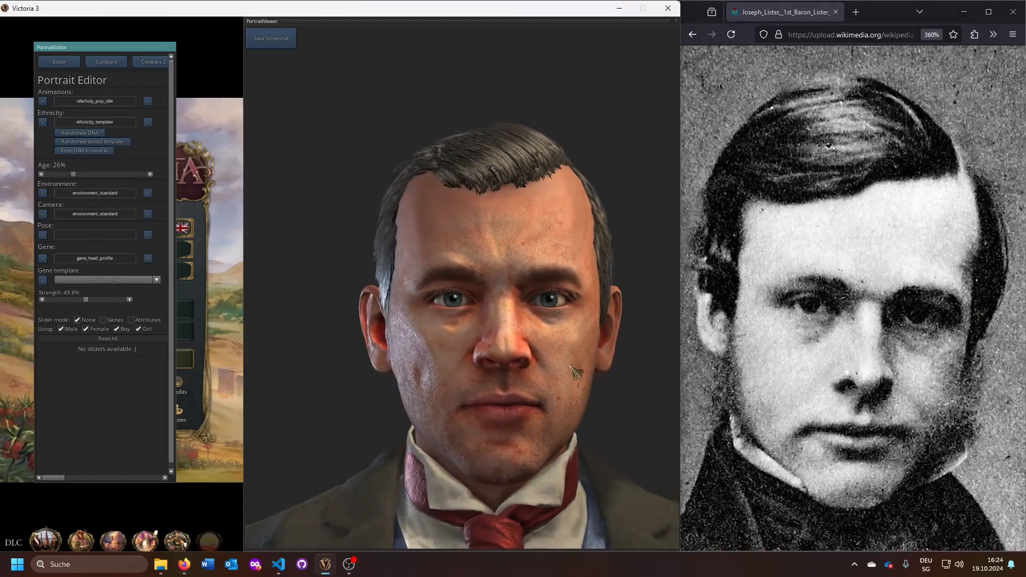
Step: Raise the gene_head_top_height gene's strength slightly and set gene_head_top_width to 64.3%
click(149, 258)
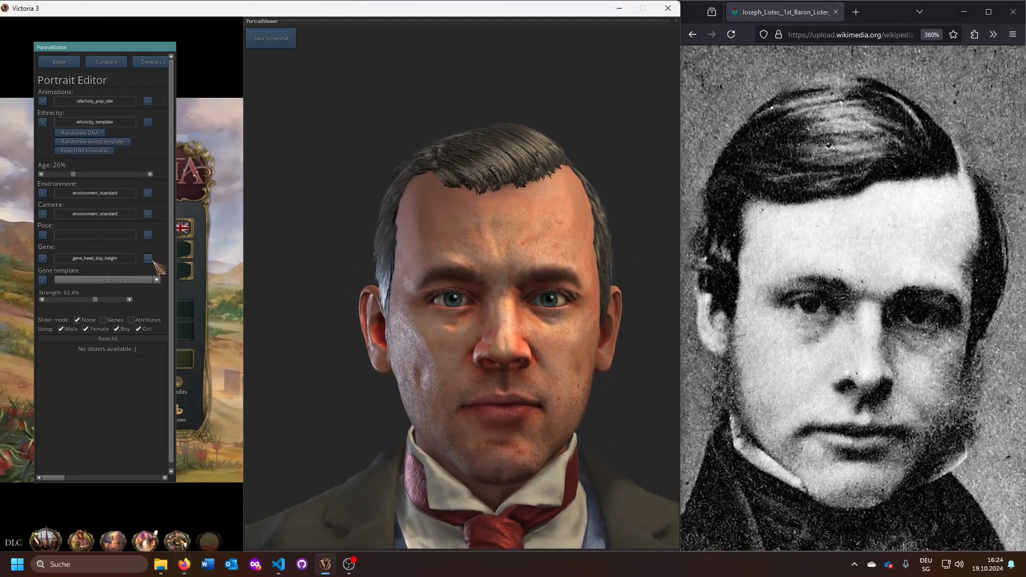
drag(98, 300, 105, 300)
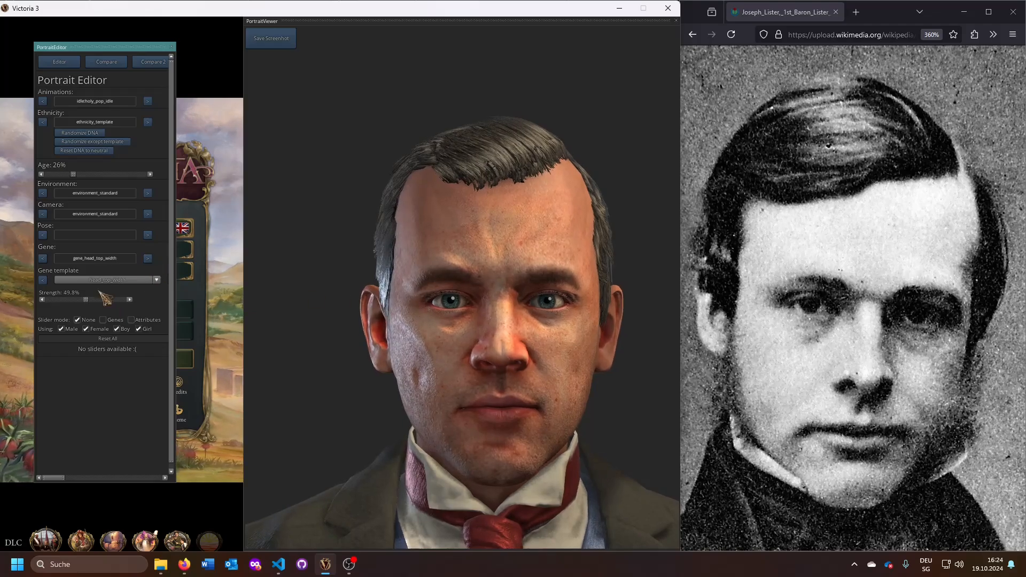
drag(89, 301, 101, 301)
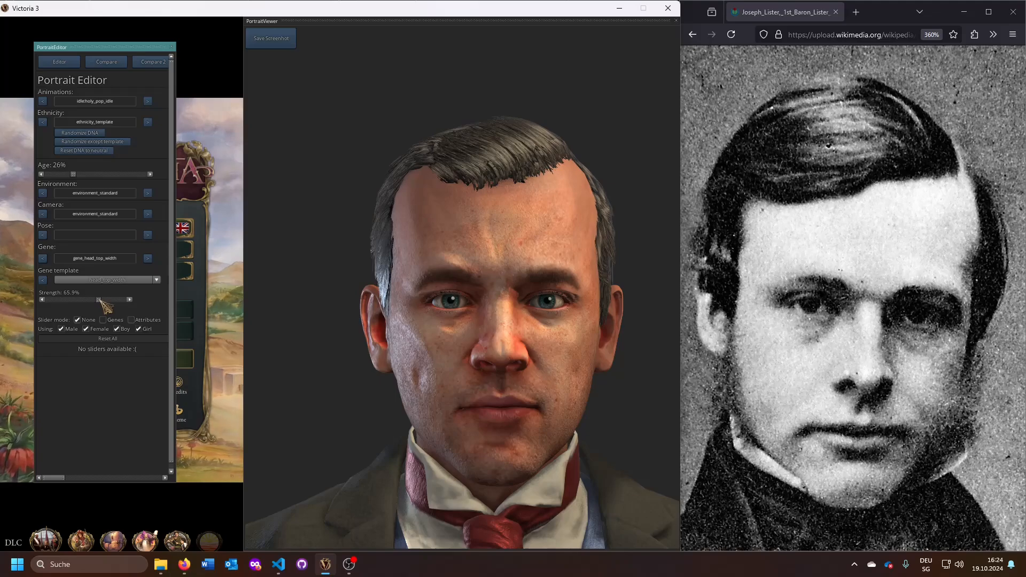
mouse_move(100, 300)
mouse_down()
mouse_move(216, 298)
mouse_move(32, 299)
mouse_move(204, 296)
mouse_move(97, 300)
mouse_up()
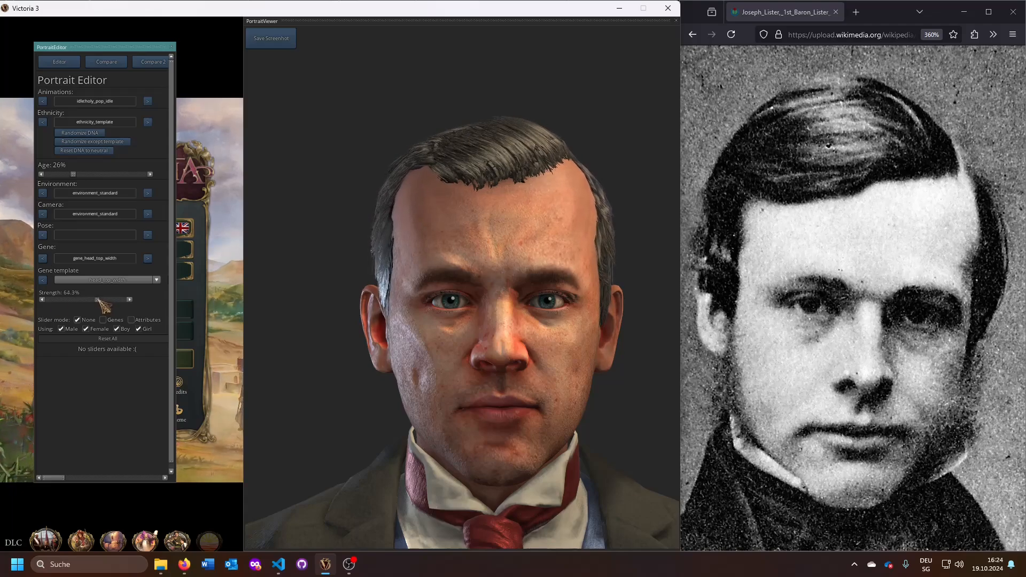
Step: Readjust the gene_head_width gene and set gene_jaw_angle to 55.7%, checking the jaw in profile and from the front
click(147, 258)
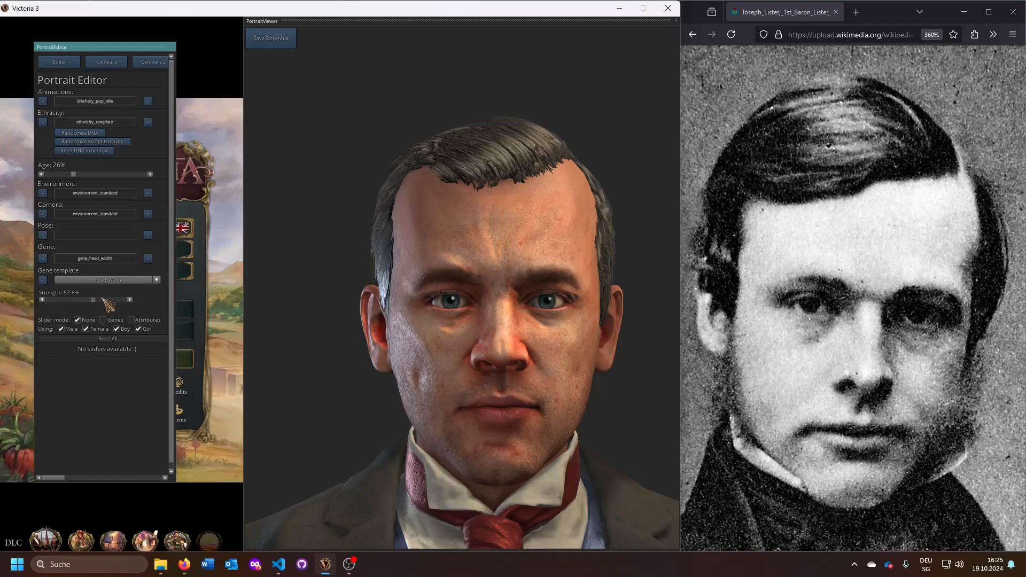
mouse_move(102, 298)
mouse_down()
mouse_move(133, 298)
mouse_move(19, 298)
mouse_move(155, 298)
mouse_move(23, 298)
mouse_move(123, 299)
mouse_move(53, 299)
mouse_move(93, 299)
mouse_up()
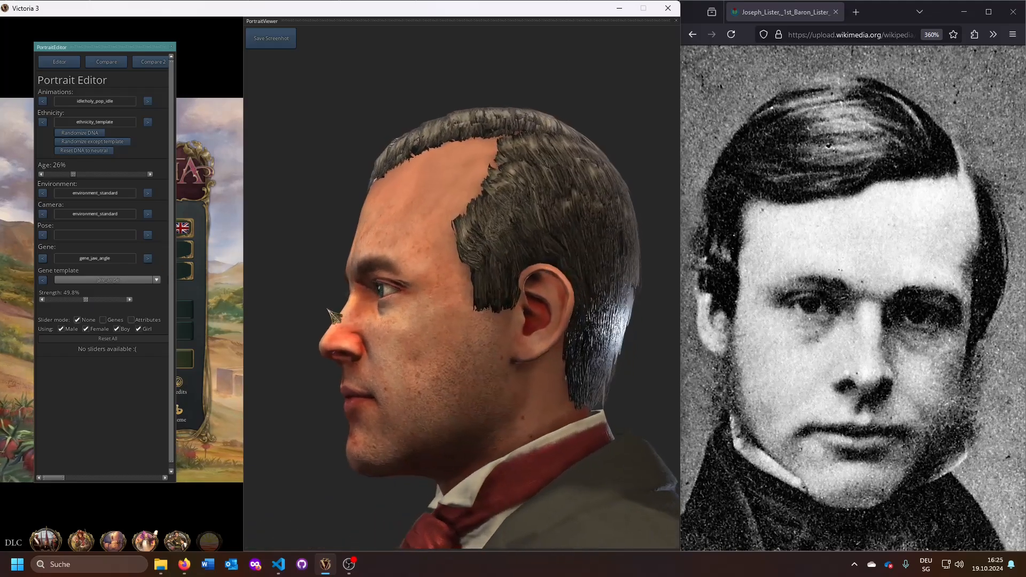
drag(89, 301, 6, 303)
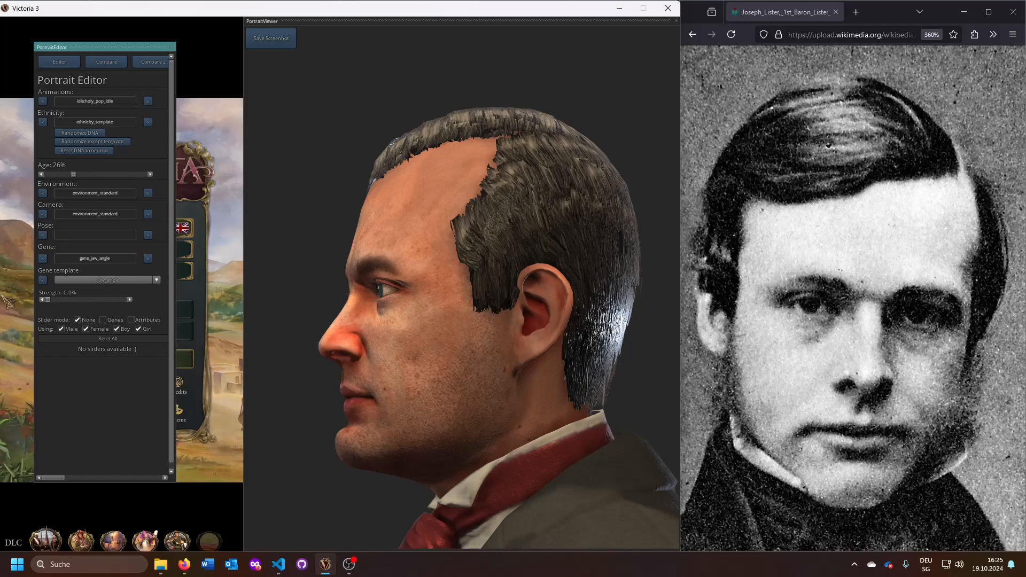
drag(332, 311, 574, 323)
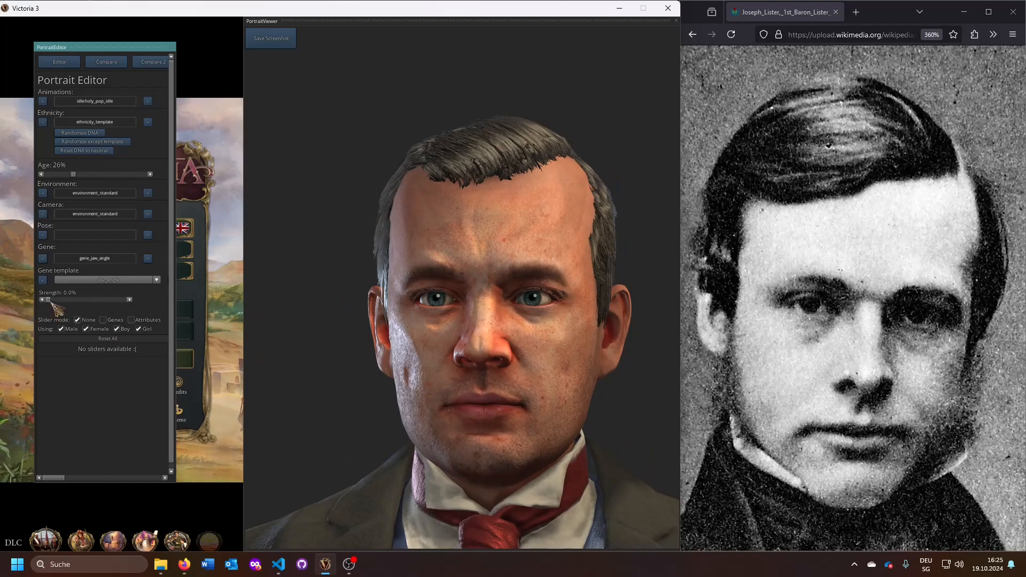
drag(52, 303, 94, 303)
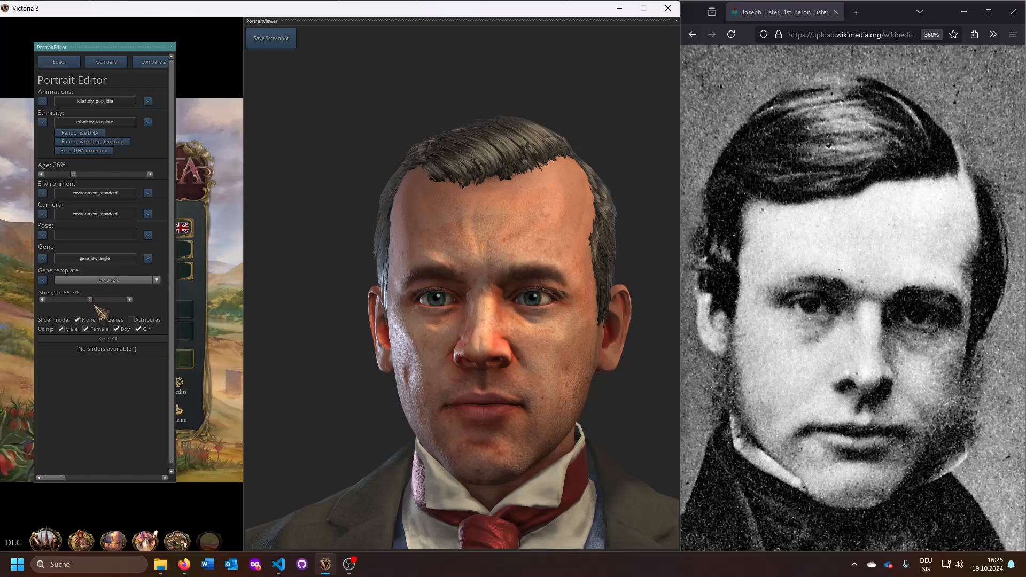
Step: Try the gene_jaw_def gene at a high strength and bring it back to near the middle
mouse_move(481, 344)
mouse_down()
mouse_move(339, 342)
mouse_move(483, 341)
mouse_up()
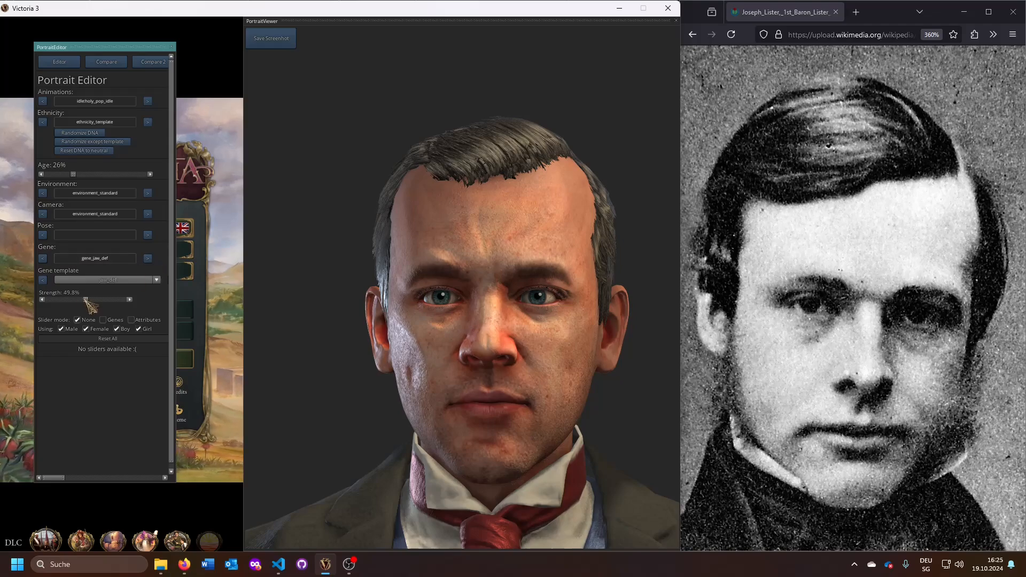
drag(87, 300, 155, 301)
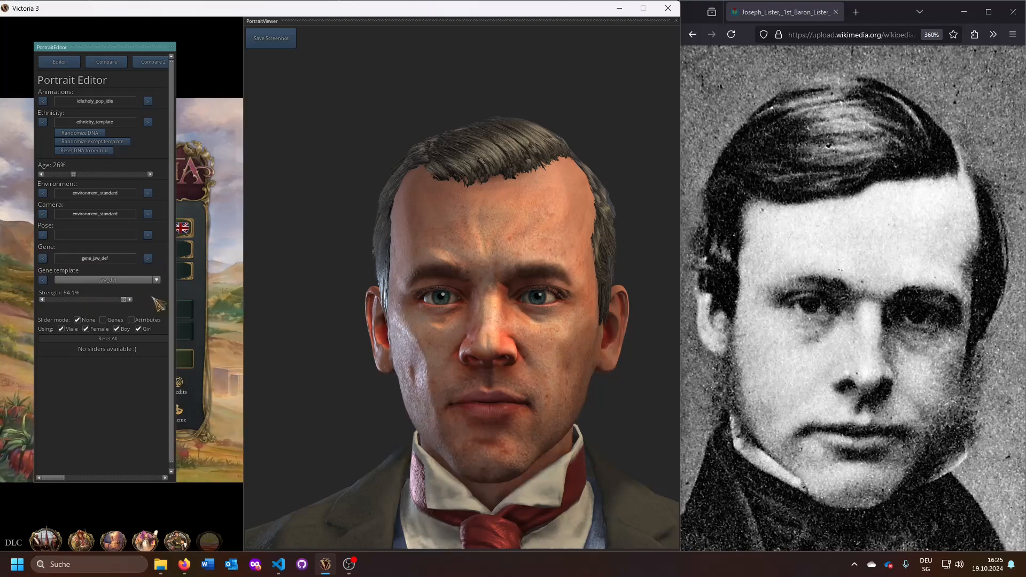
drag(219, 304, 94, 300)
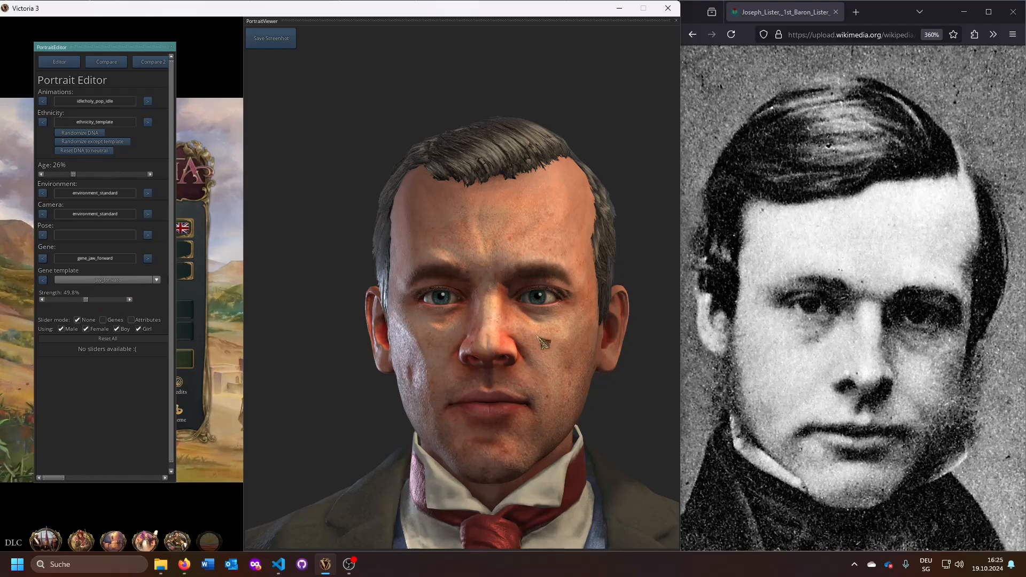
Step: Set the gene_jaw_forward gene's strength to 40.4% against the sepia side portrait, and return to the front view and black-and-white photo
mouse_move(278, 337)
mouse_down()
mouse_move(251, 338)
mouse_move(273, 341)
mouse_up()
key(alt+Tab)
key(alt+Tab)
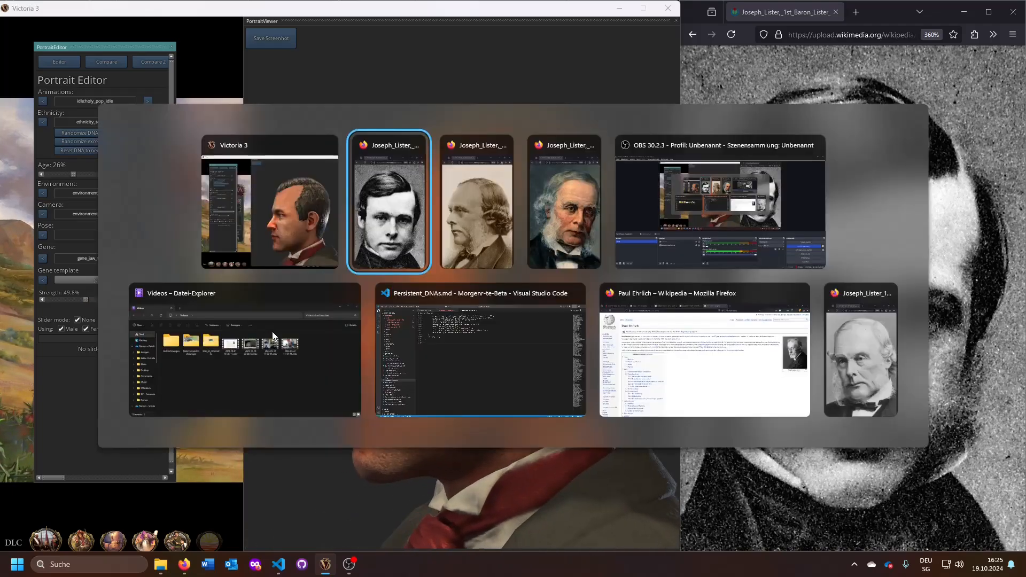
click(85, 308)
drag(80, 301, 75, 300)
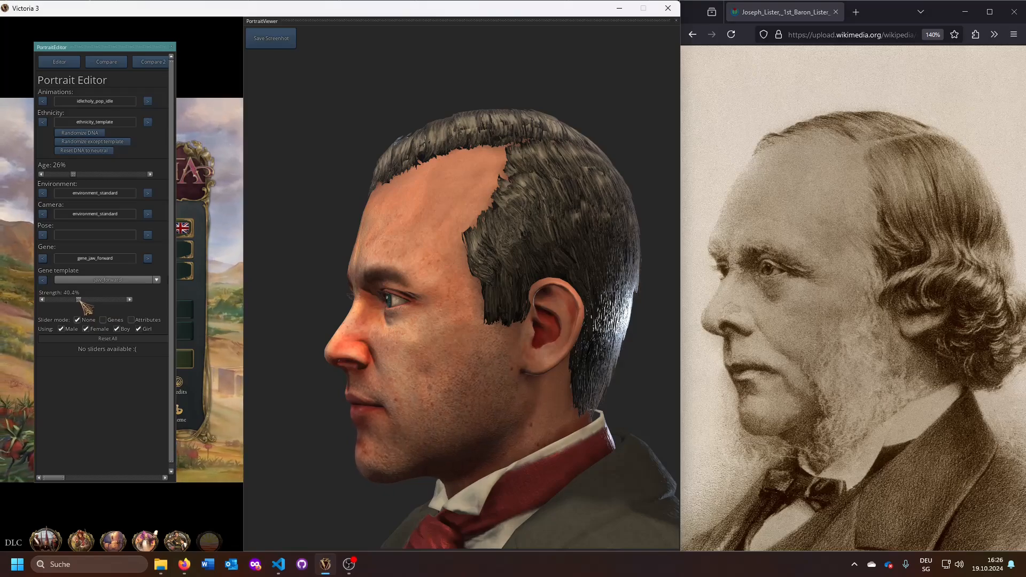
drag(314, 346, 550, 351)
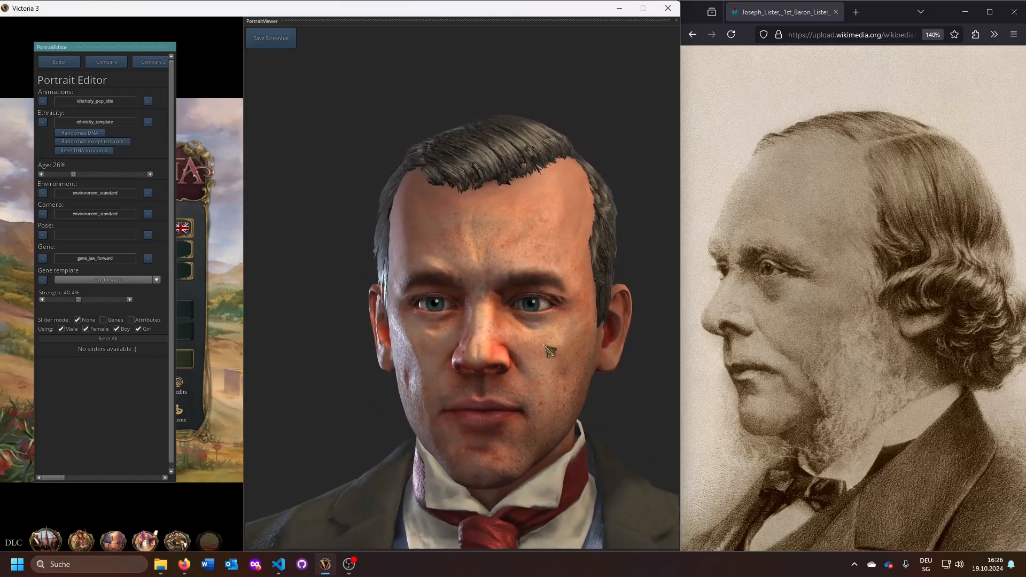
key(alt+Tab)
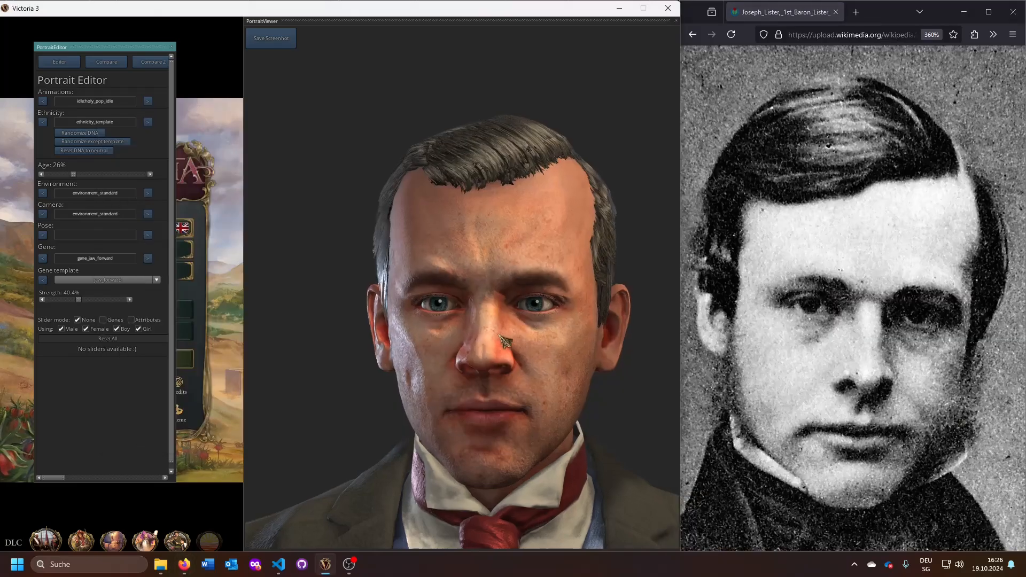
Step: Fine-tune the strengths of the jaw height, jaw width and mouth corner height genes, setting gene_mouth_corner_height to 48.6%
click(148, 258)
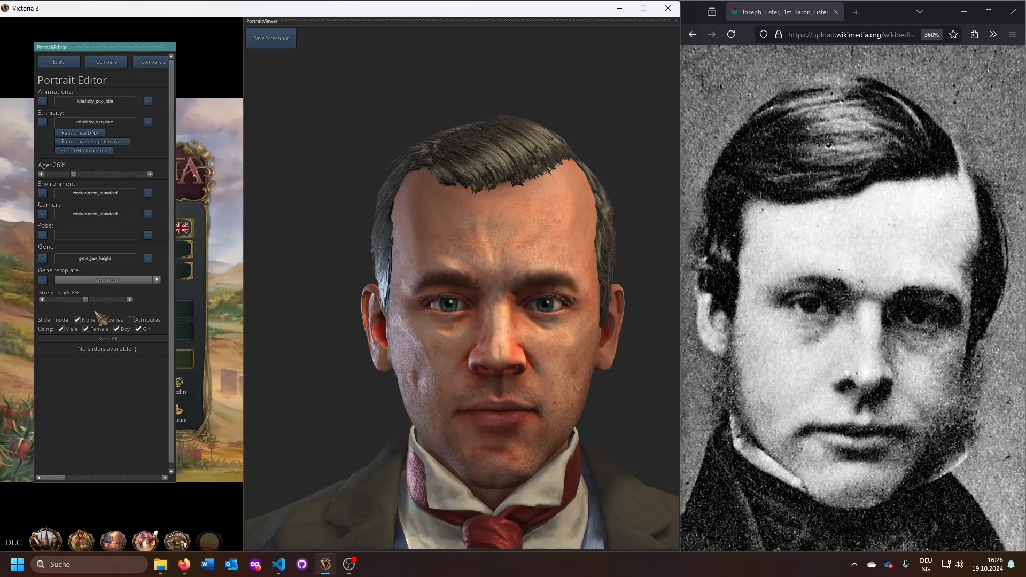
mouse_move(85, 300)
mouse_down()
mouse_move(24, 301)
mouse_move(204, 298)
mouse_move(75, 299)
mouse_move(87, 300)
mouse_up()
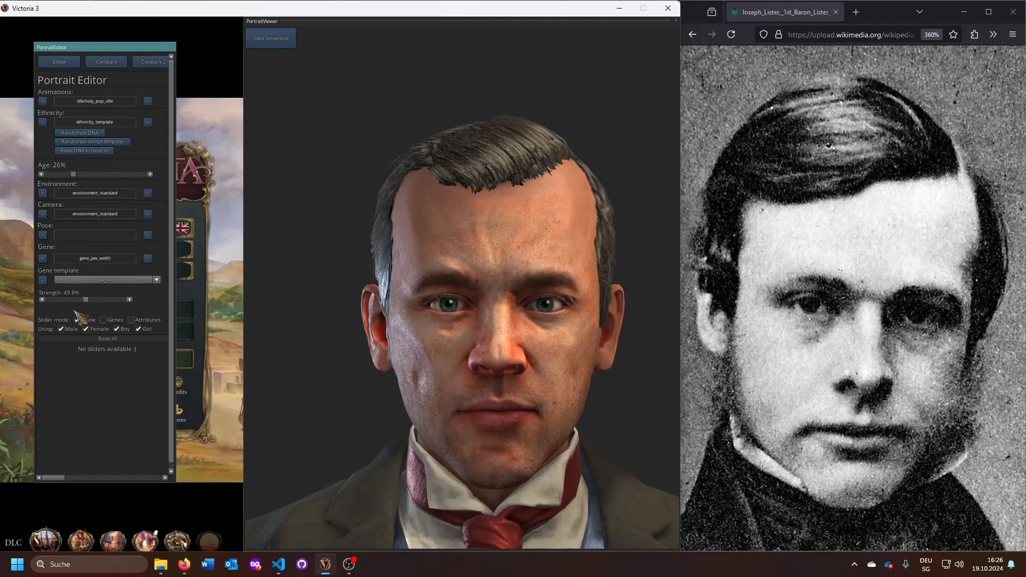
drag(85, 299, 151, 307)
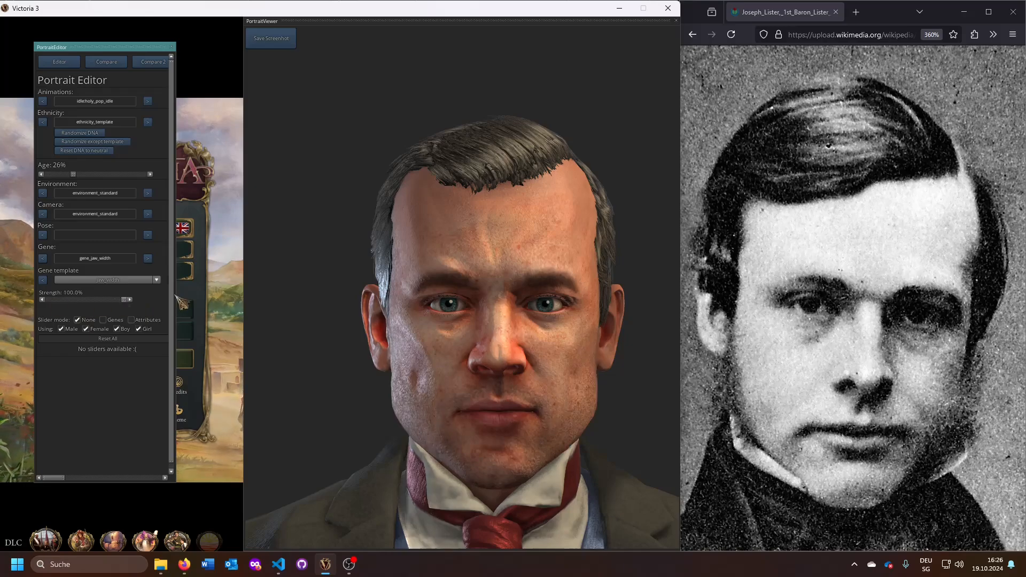
drag(124, 300, 90, 302)
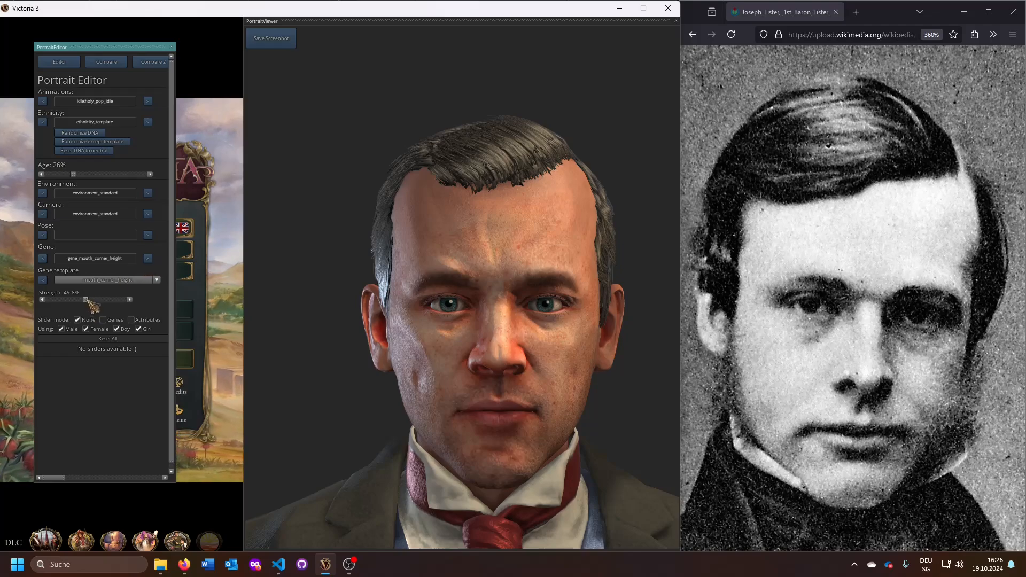
mouse_move(87, 299)
mouse_down()
mouse_move(98, 300)
mouse_move(89, 302)
mouse_up()
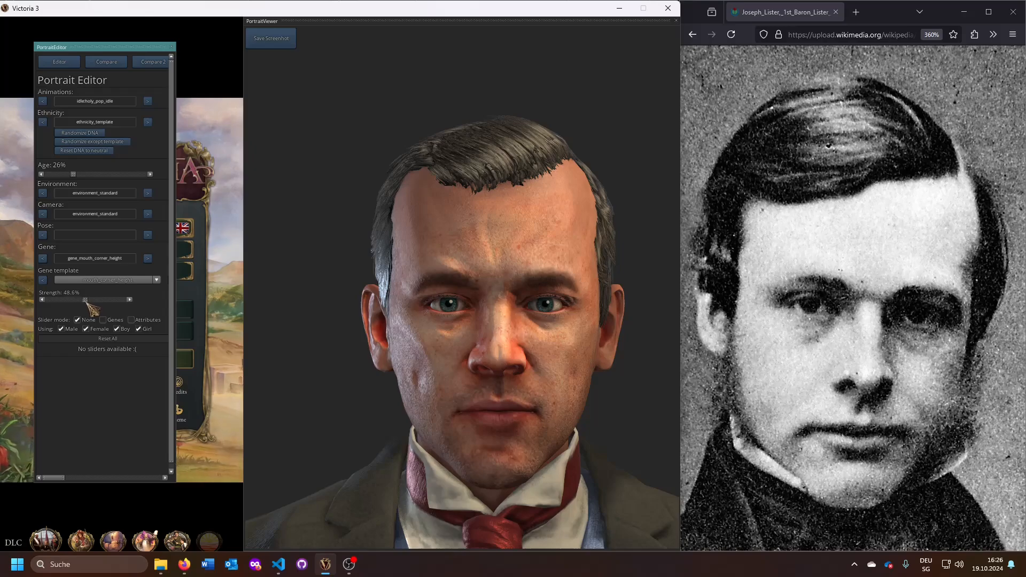
Step: Browse through the mouth genes and set the strength of gene_mouth_height to 29.4%
click(147, 258)
click(148, 258)
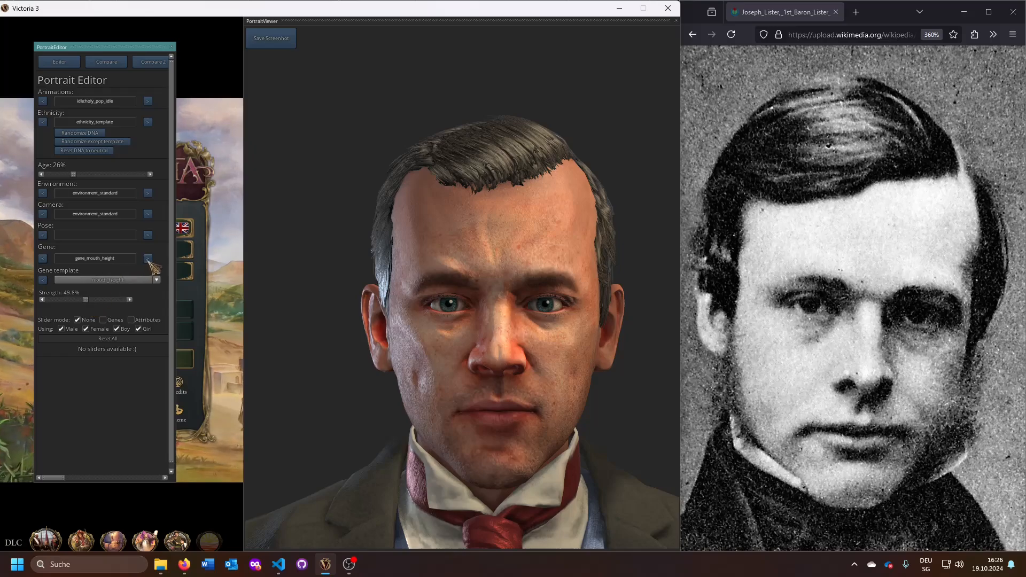
click(147, 258)
click(147, 258)
click(148, 258)
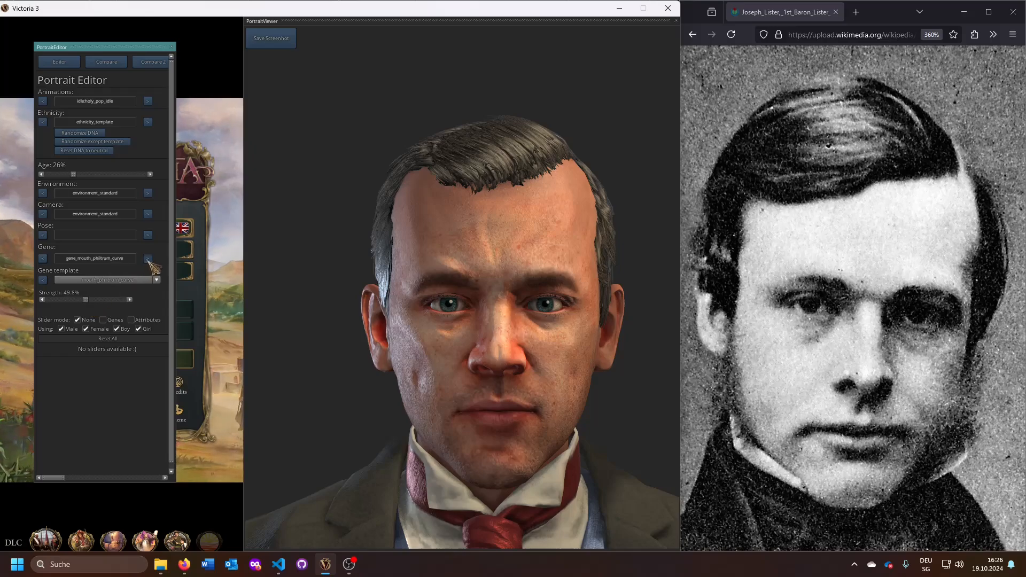
click(147, 258)
click(148, 258)
click(147, 258)
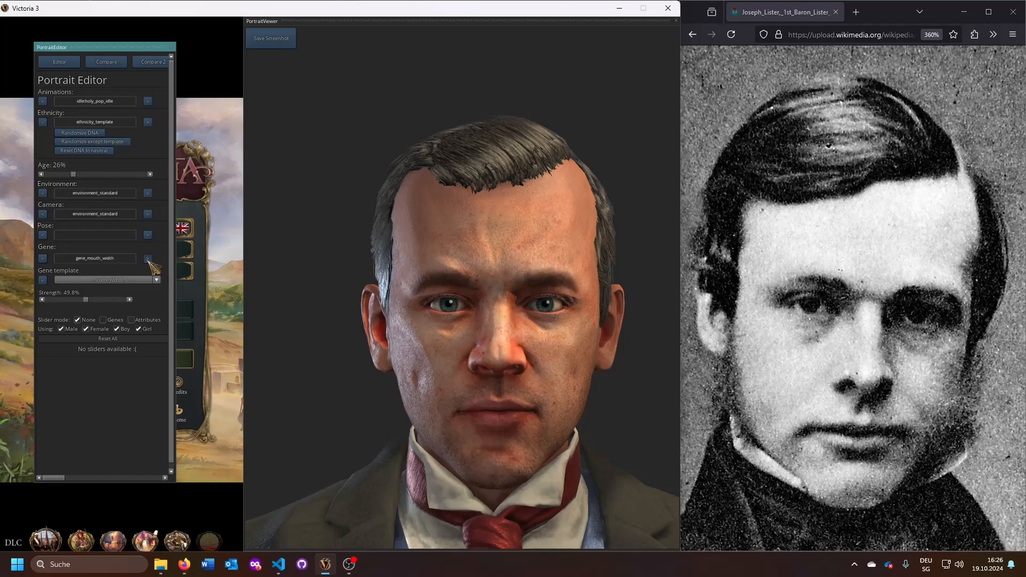
click(148, 258)
click(42, 258)
click(43, 258)
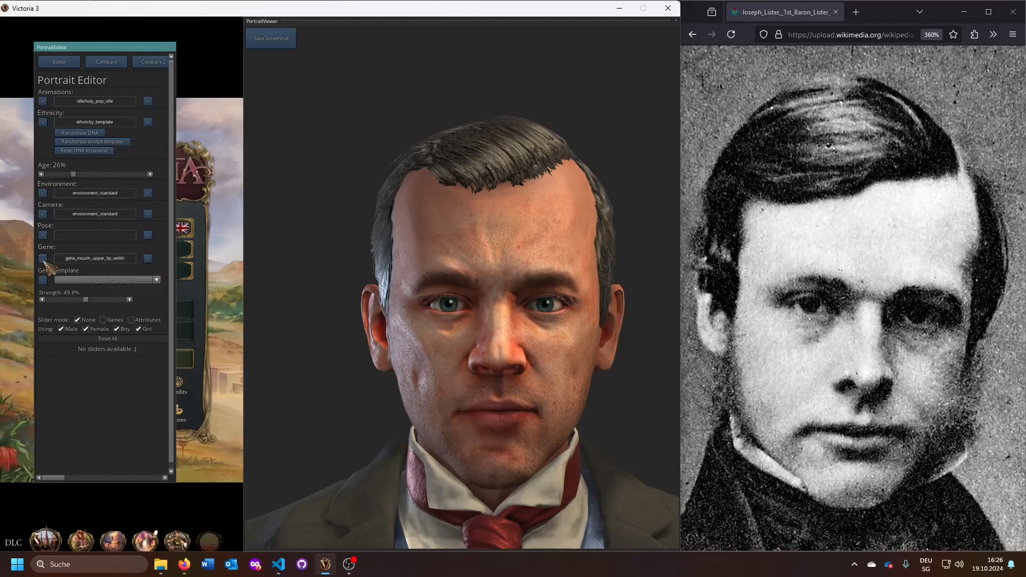
click(42, 258)
click(42, 258)
click(42, 258)
click(42, 258)
click(42, 258)
click(42, 258)
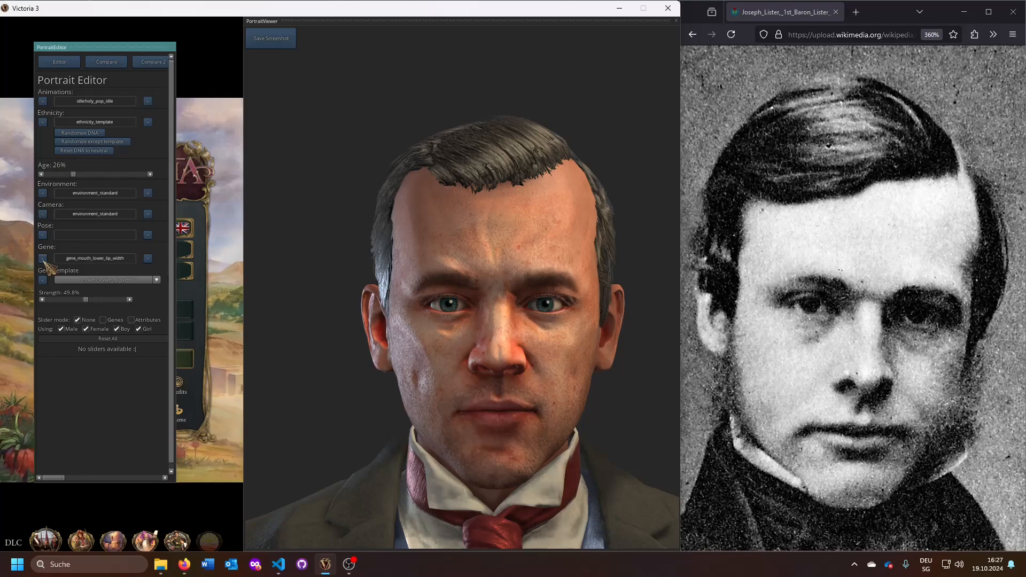
click(42, 258)
click(42, 259)
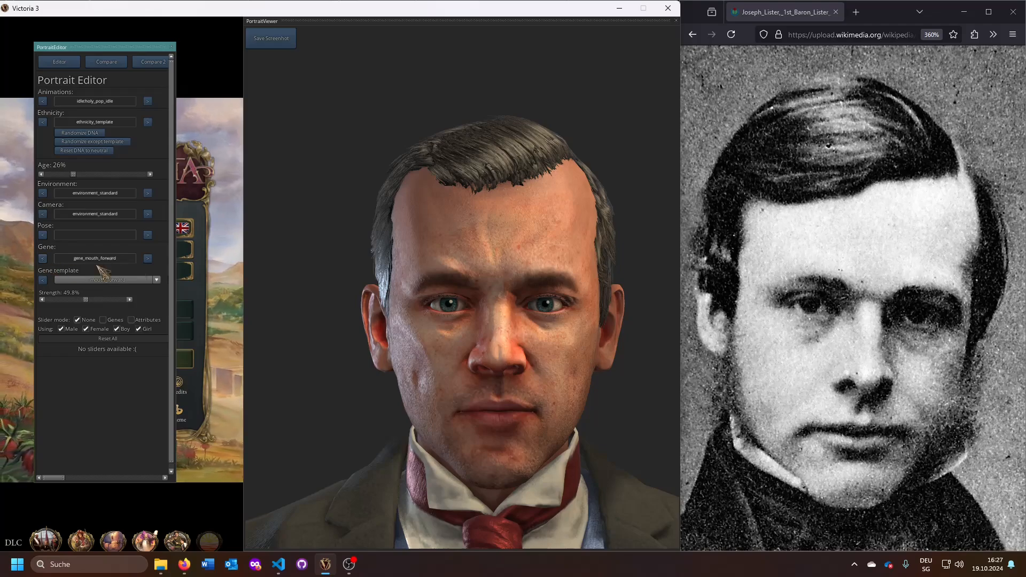
click(147, 258)
drag(84, 300, 71, 300)
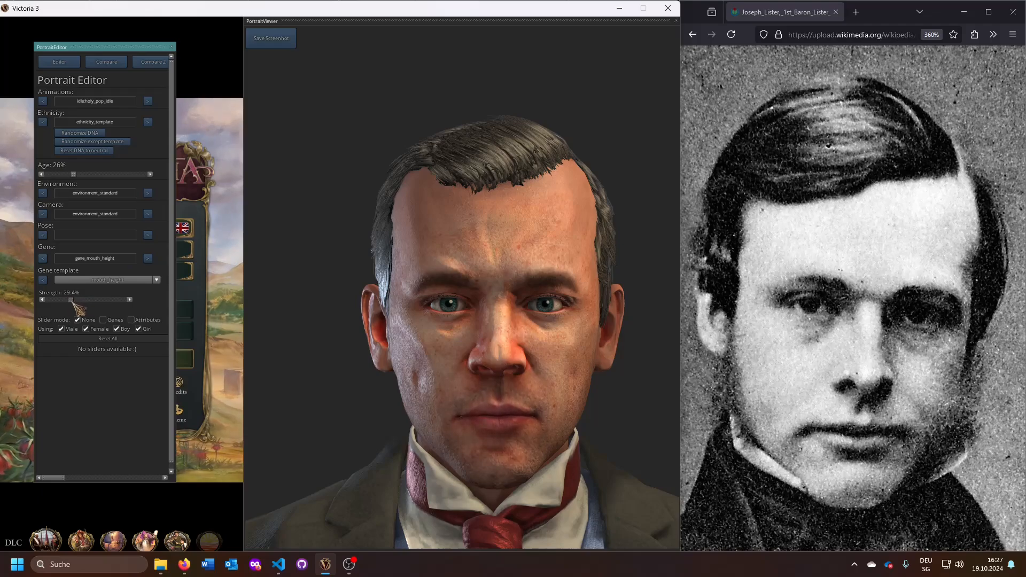
Step: Set gene_mouth_forward to 66.3% strength while comparing the head's profile with the side-view reference portrait
click(42, 259)
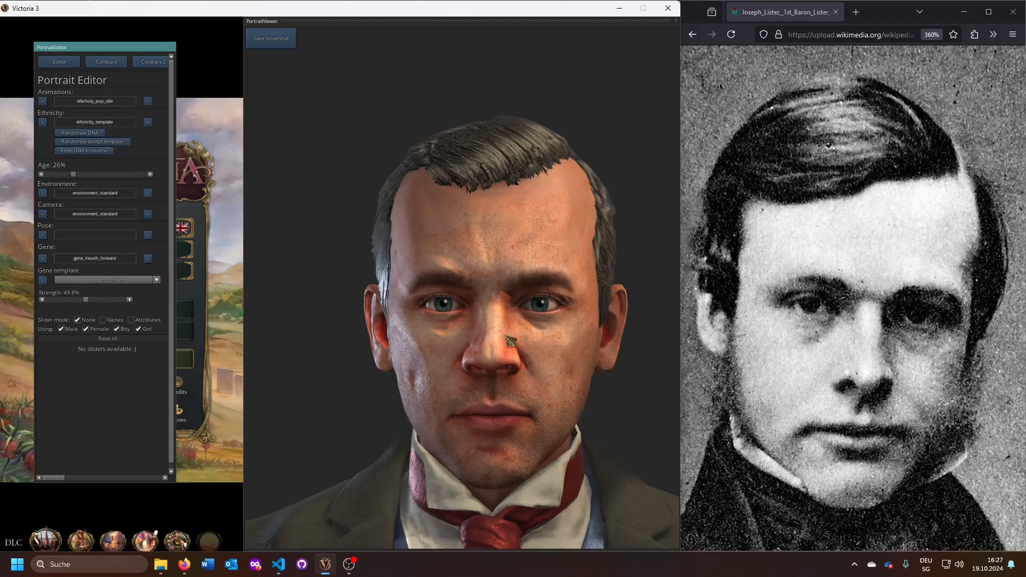
drag(511, 340, 363, 361)
key(alt+Tab)
key(alt+Tab)
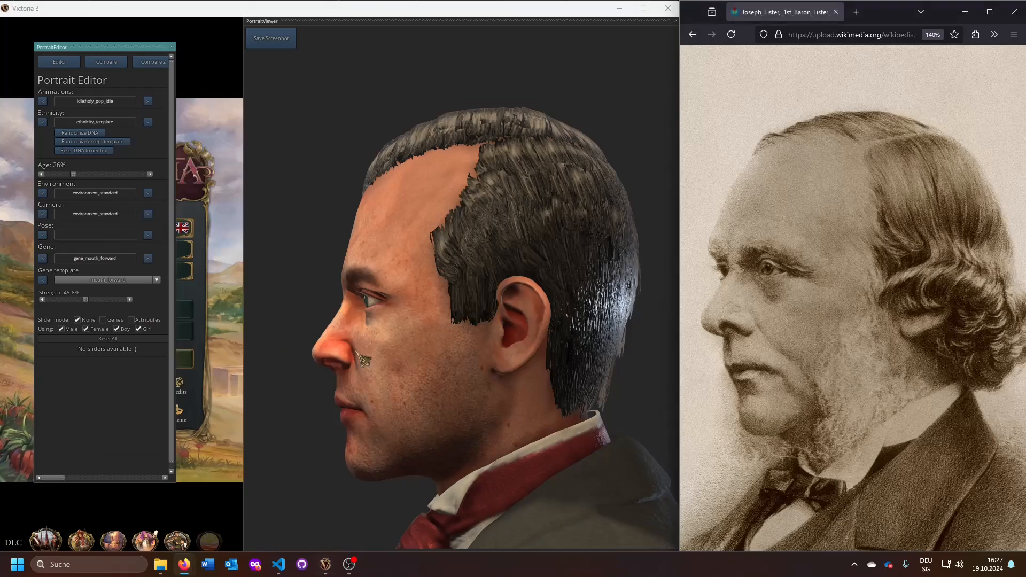
click(86, 301)
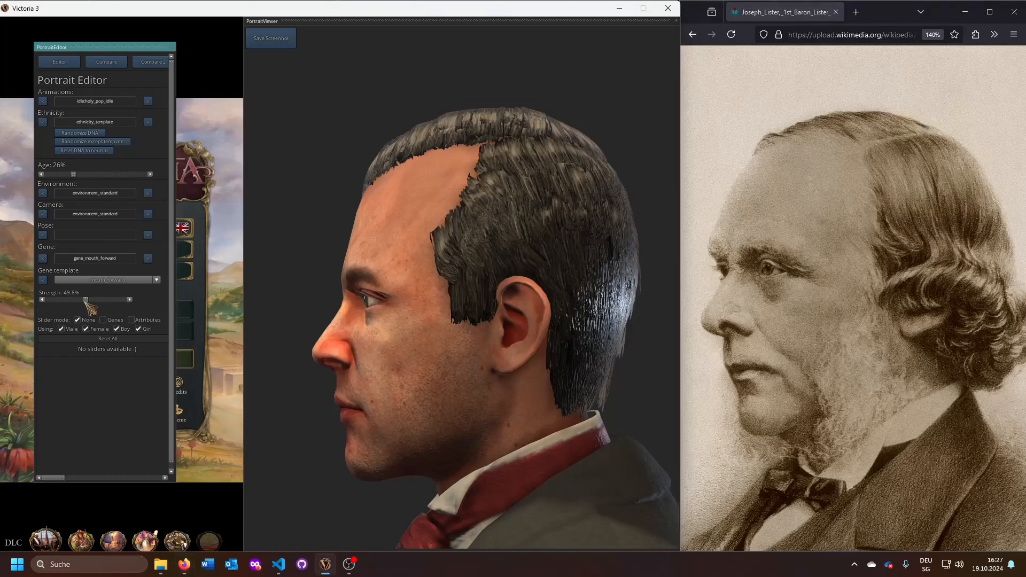
drag(86, 301, 98, 302)
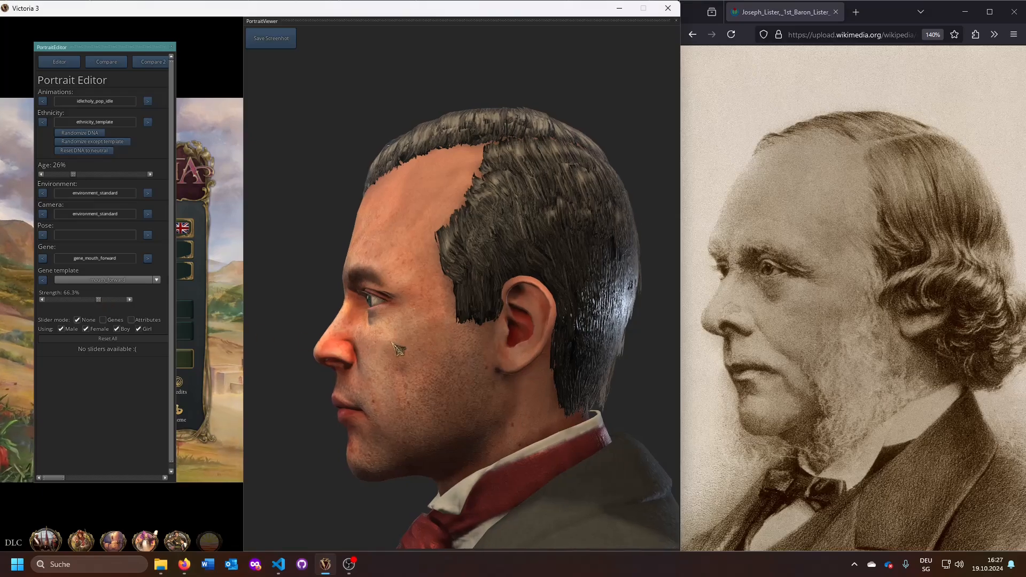
Step: Return to the front-view head and reference photo, and set gene_mouth_height to 2.4% strength
key(alt+Tab)
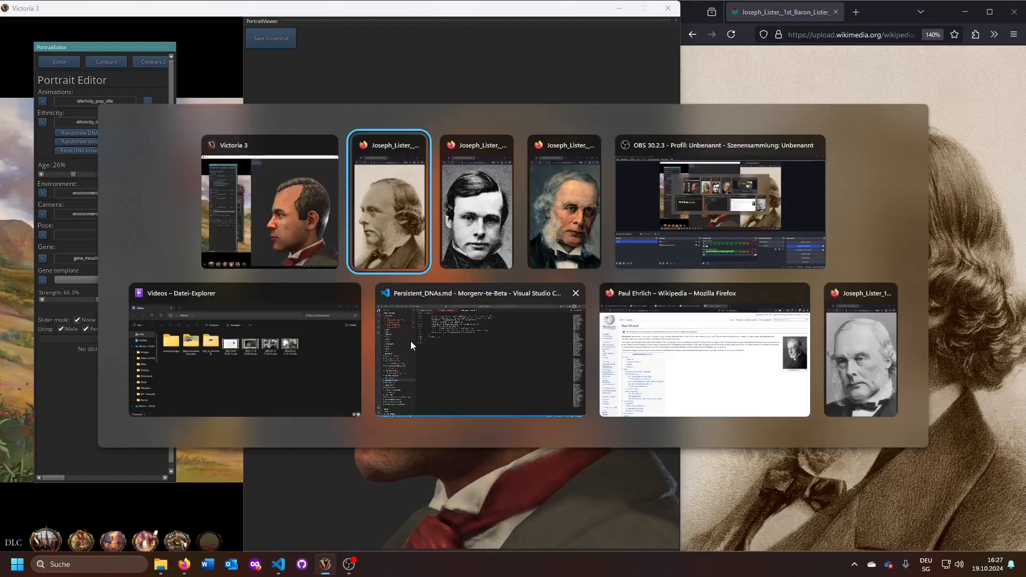
key(alt+Tab)
drag(483, 334, 627, 339)
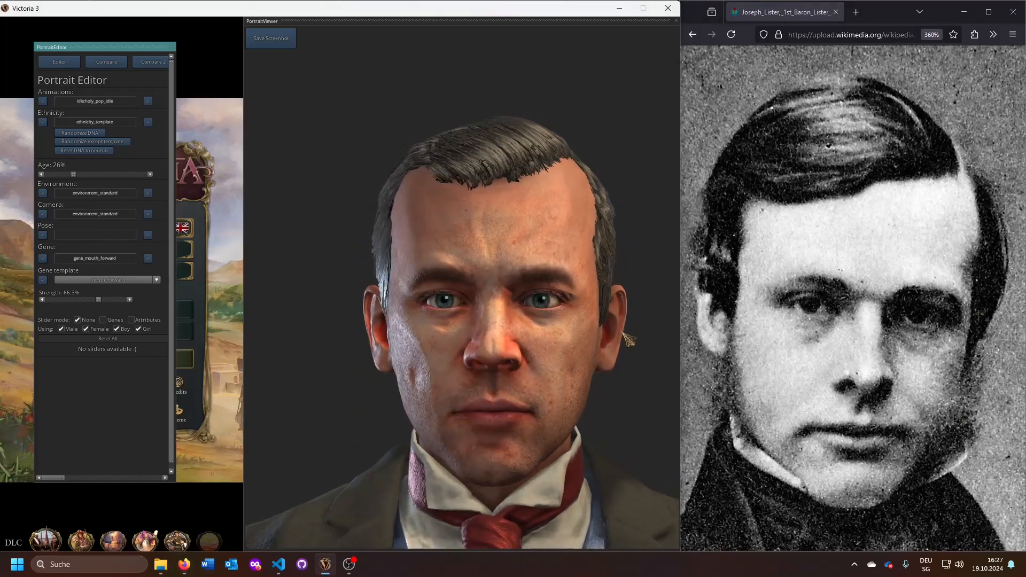
click(148, 259)
drag(71, 301, 50, 302)
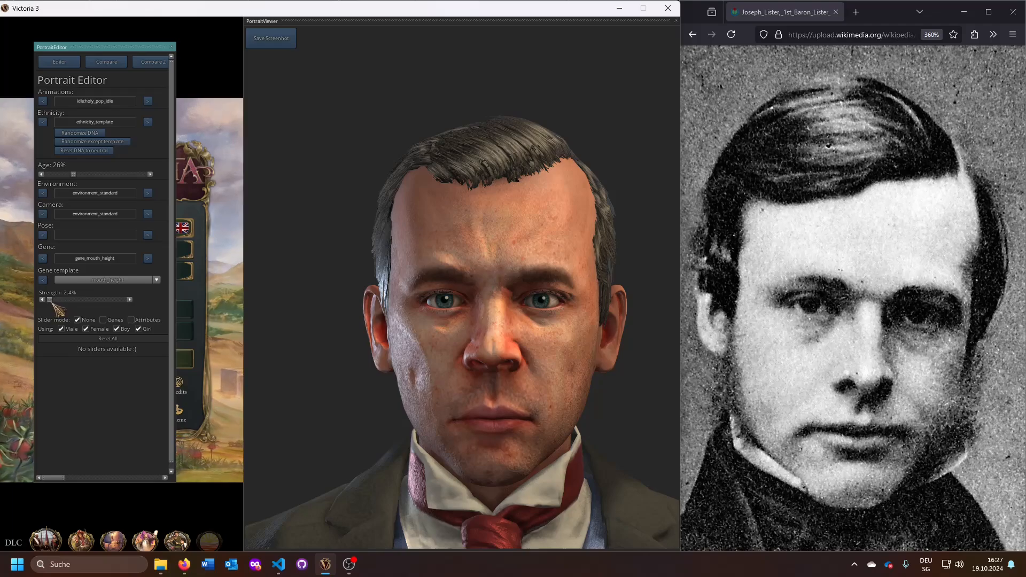
Step: Set gene_mouth_lower_lip_def to 48.6% and gene_mouth_lower_lip_full to 58.8% strength
click(148, 259)
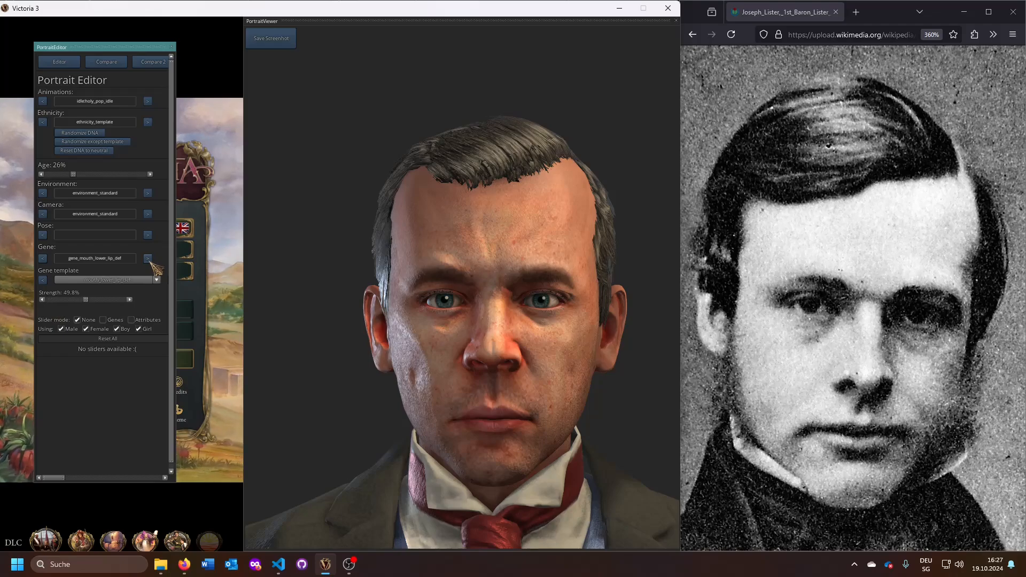
mouse_move(85, 300)
mouse_down()
mouse_move(133, 303)
mouse_move(61, 303)
mouse_move(94, 304)
mouse_move(84, 307)
mouse_up()
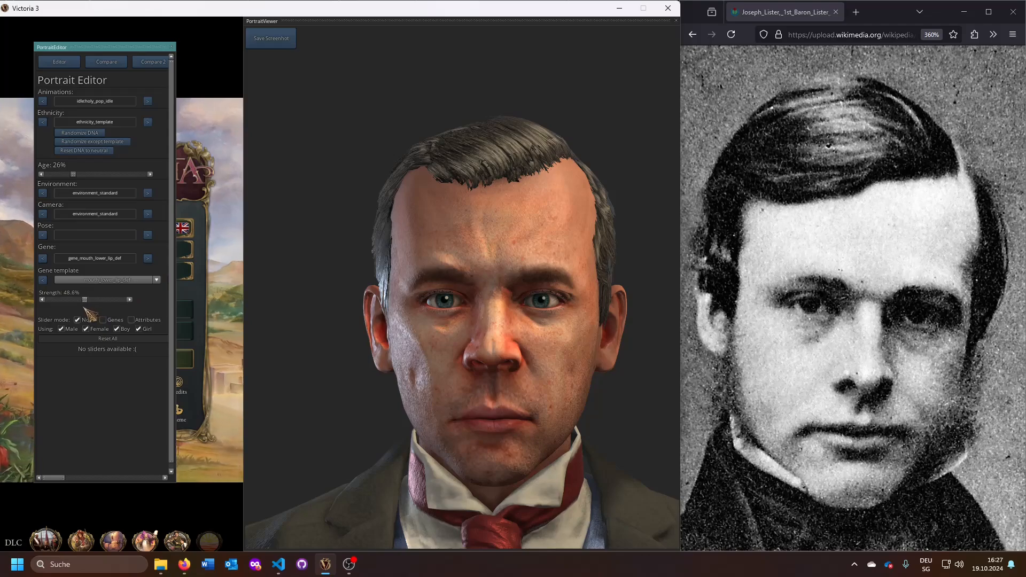
click(148, 259)
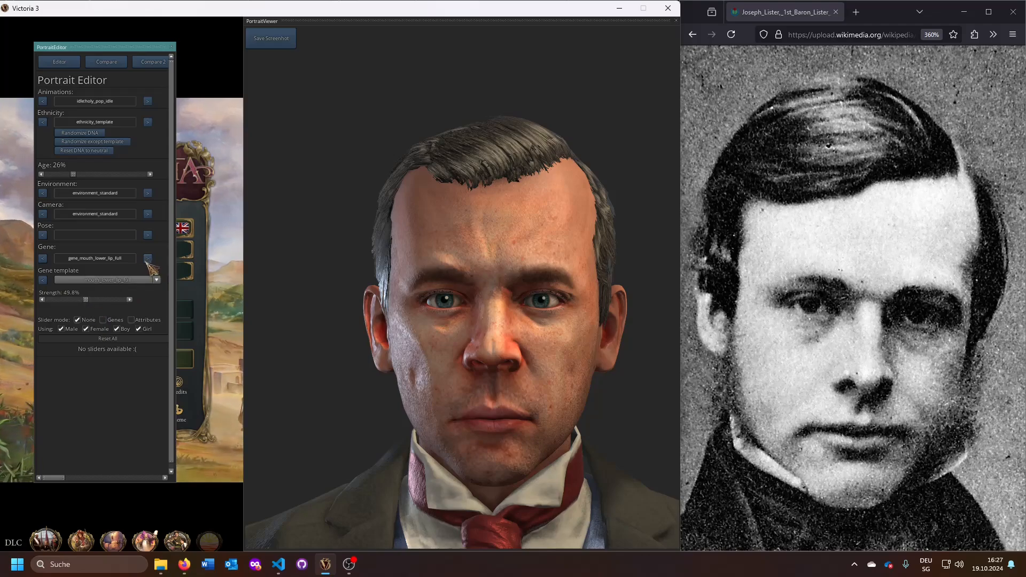
drag(88, 301, 96, 301)
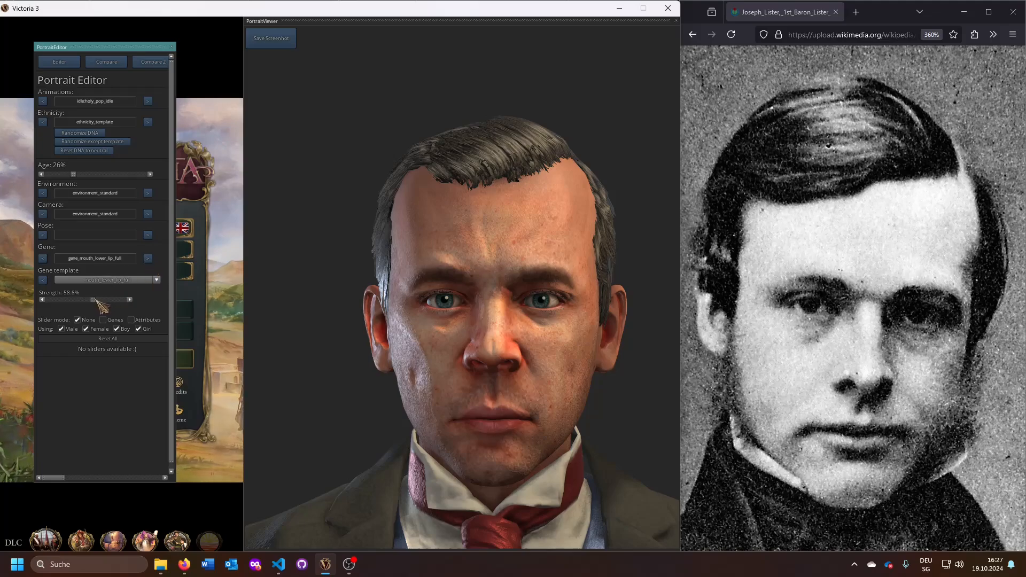
Step: Find gene_mouth_width by searching the genes for "mouth" and set its strength to 72.9%
click(130, 259)
text(chee)
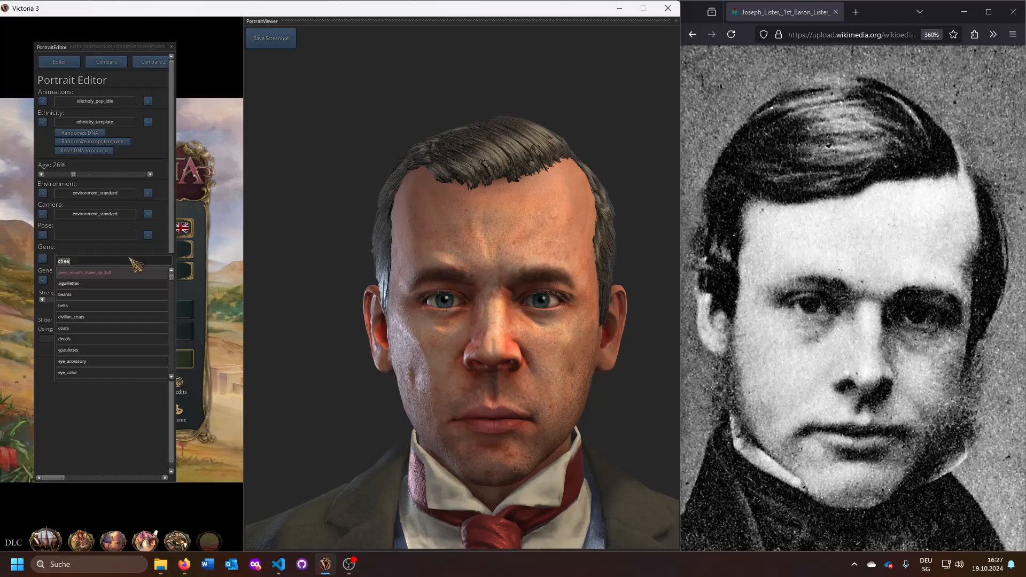
key(BackSpace)
key(BackSpace)
key(BackSpace)
key(BackSpace)
text(mouth)
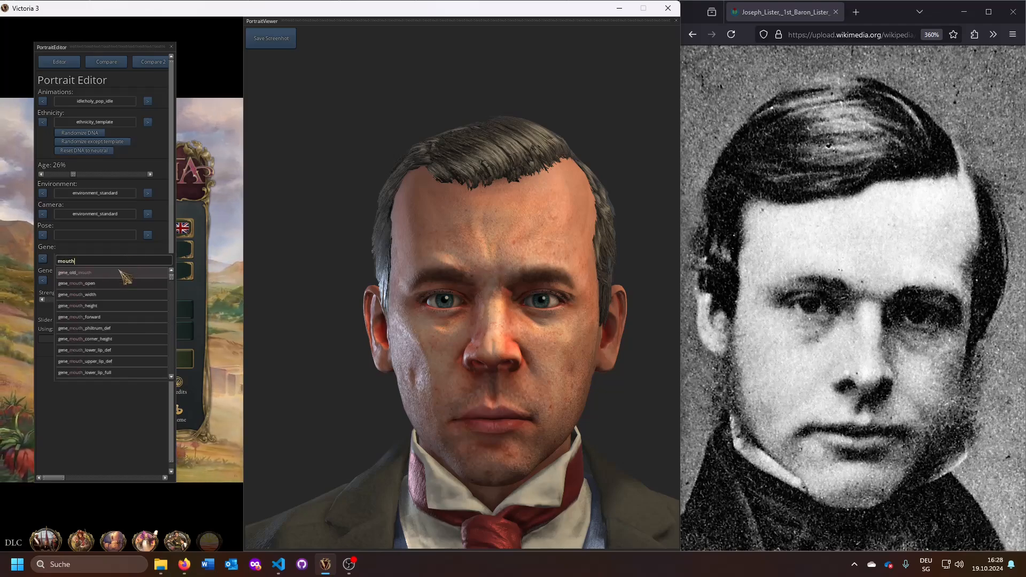
click(121, 295)
drag(86, 301, 104, 300)
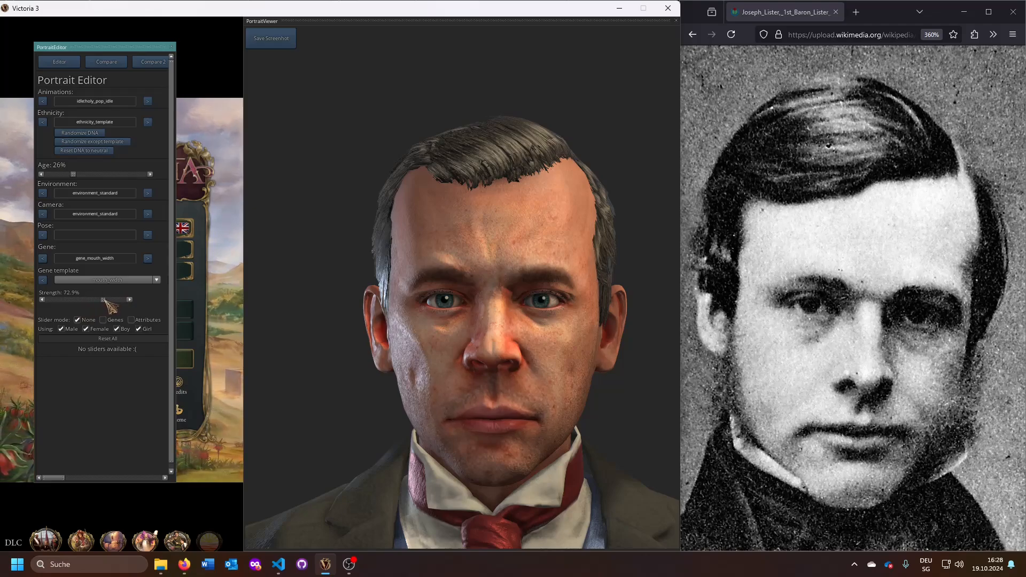
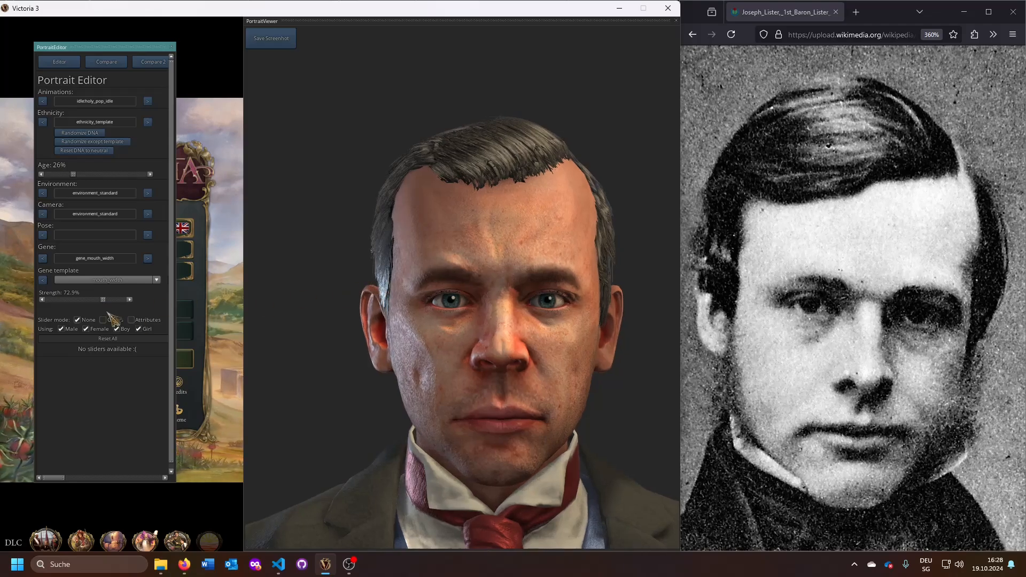
Step: Find gene_mouth_lower_lip_pads by searching for "lower" and set it to 65.5% while comparing against the side-view reference portrait
click(116, 260)
text(mouth)
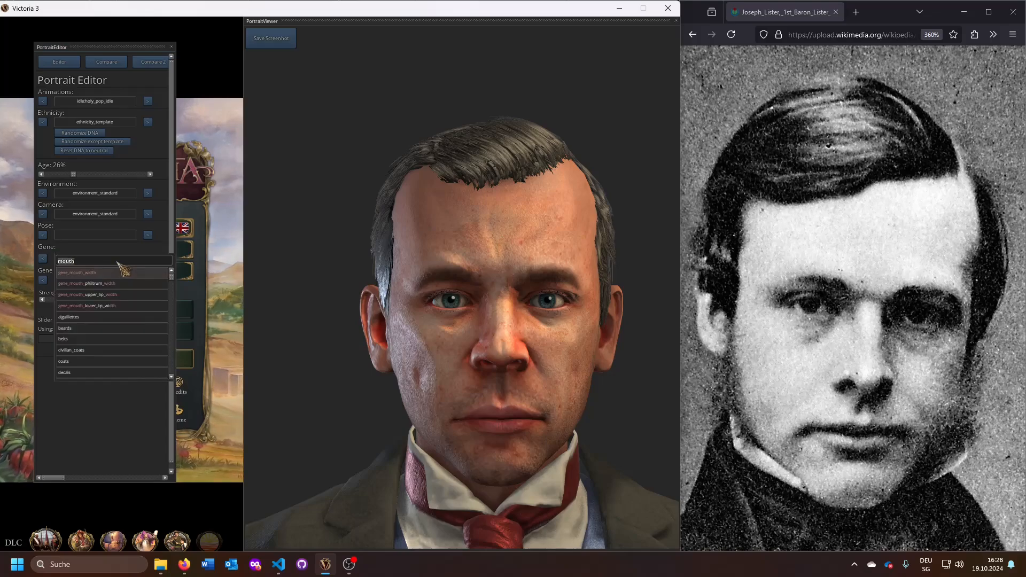
key(BackSpace)
key(BackSpace)
key(BackSpace)
key(BackSpace)
key(BackSpace)
text(lower)
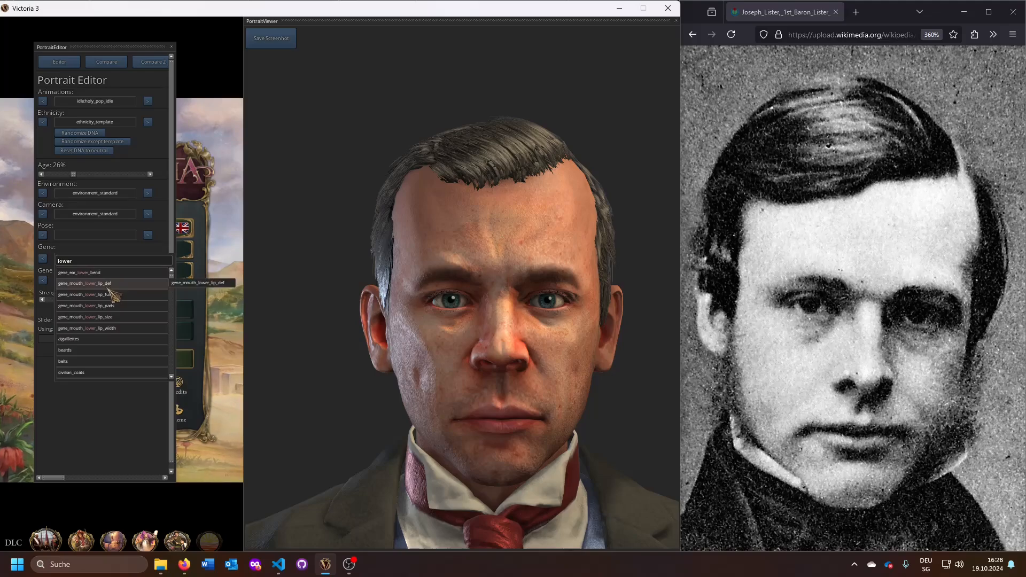
click(91, 306)
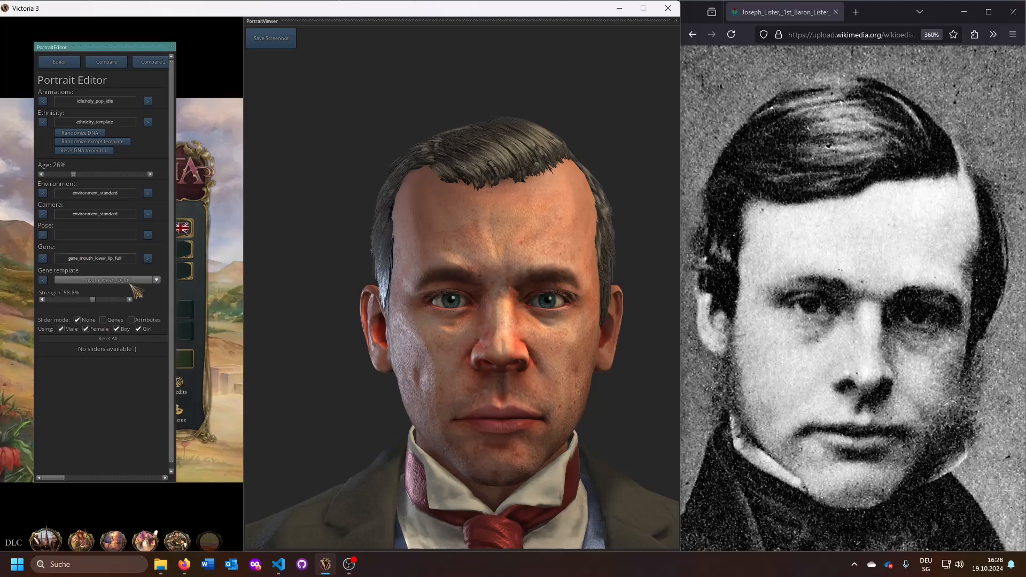
drag(529, 316, 256, 299)
key(alt+Tab)
key(alt+Tab)
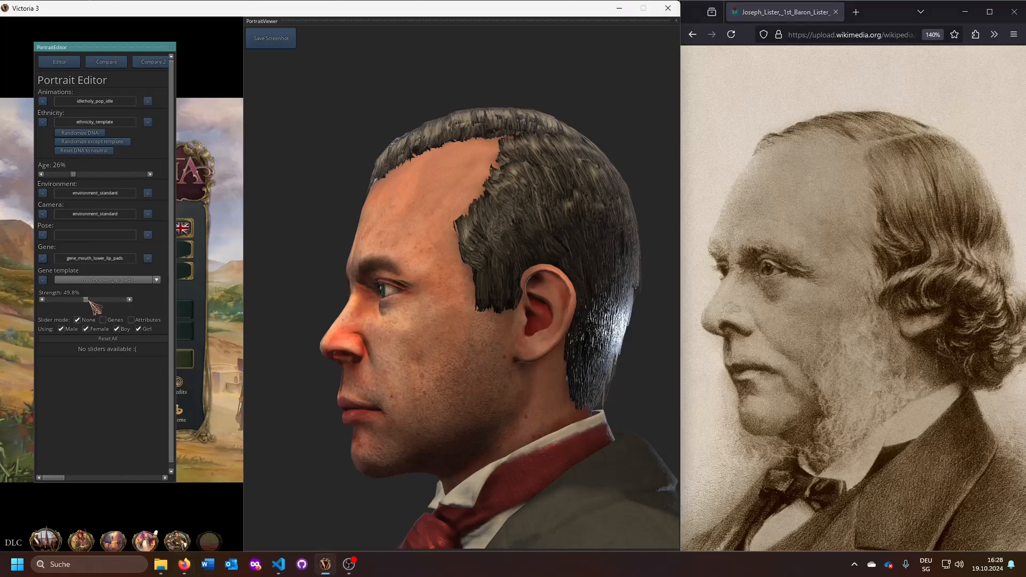
mouse_move(86, 299)
mouse_down()
mouse_move(152, 302)
mouse_move(52, 298)
mouse_move(129, 303)
mouse_move(99, 304)
mouse_up()
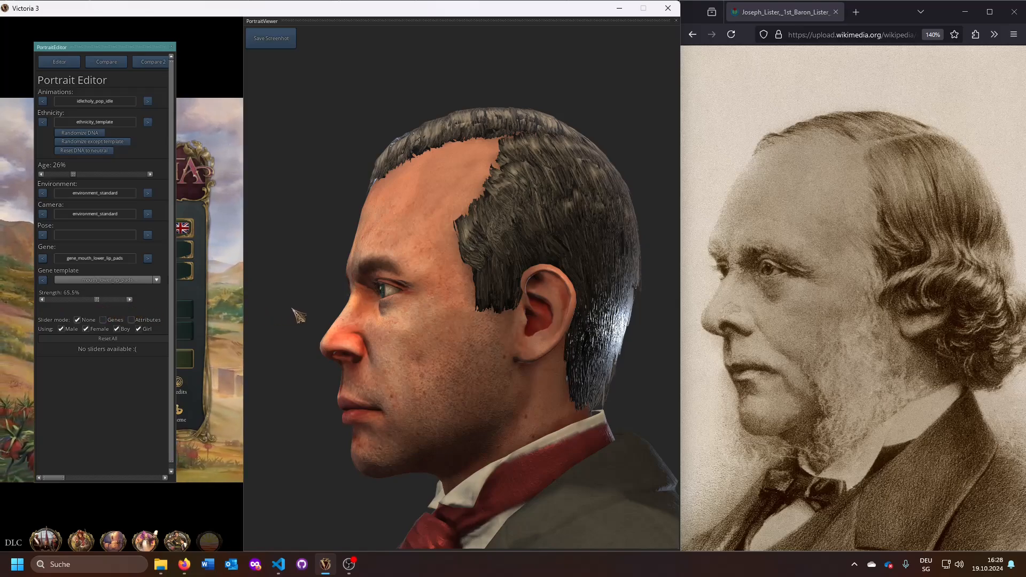
Step: Find gene_mouth_height by searching the genes for "mouth" and set its strength to 30.2%
click(116, 259)
text(lower)
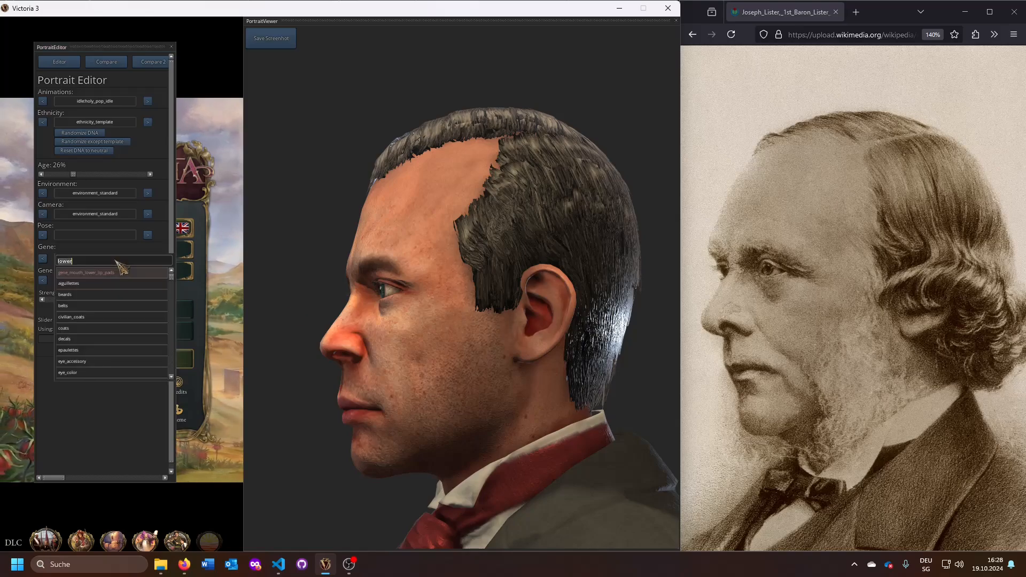
text(mouth)
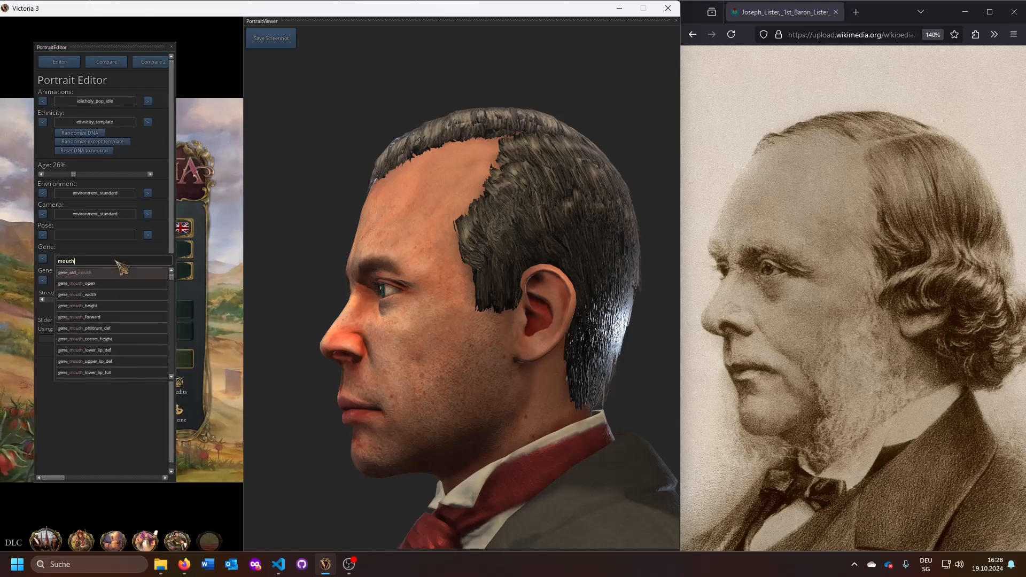
click(102, 306)
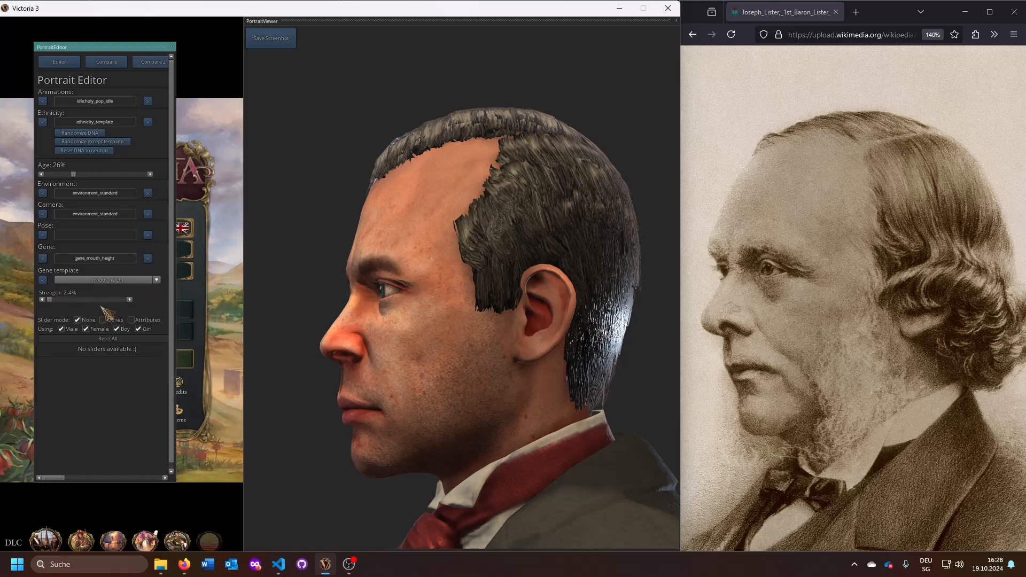
drag(52, 300, 71, 302)
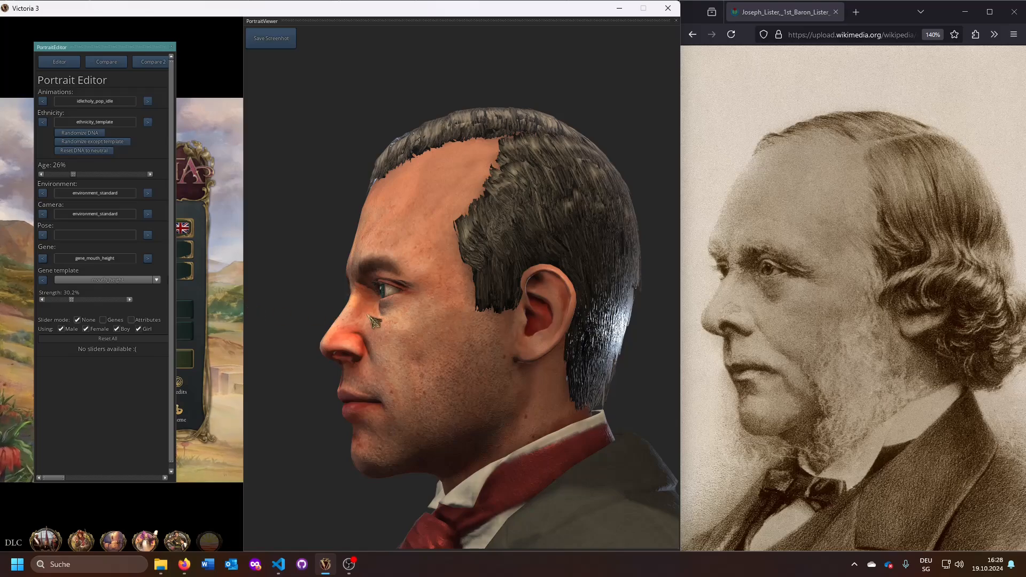
Step: Return to the front-view head and reference photo, and set gene_mouth_lower_lip_width to 82.7% strength
key(alt+Tab)
drag(374, 324, 588, 357)
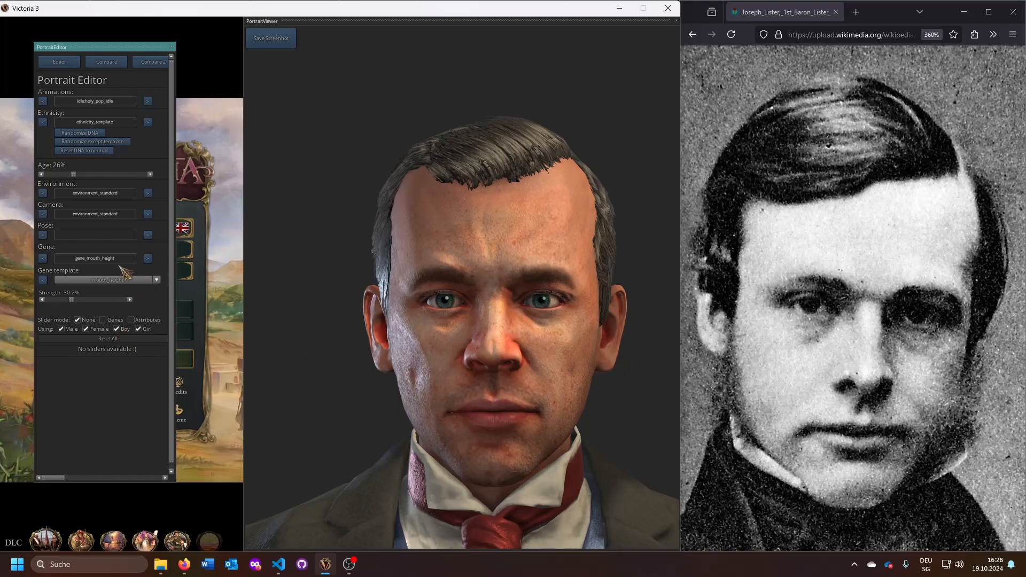
click(147, 260)
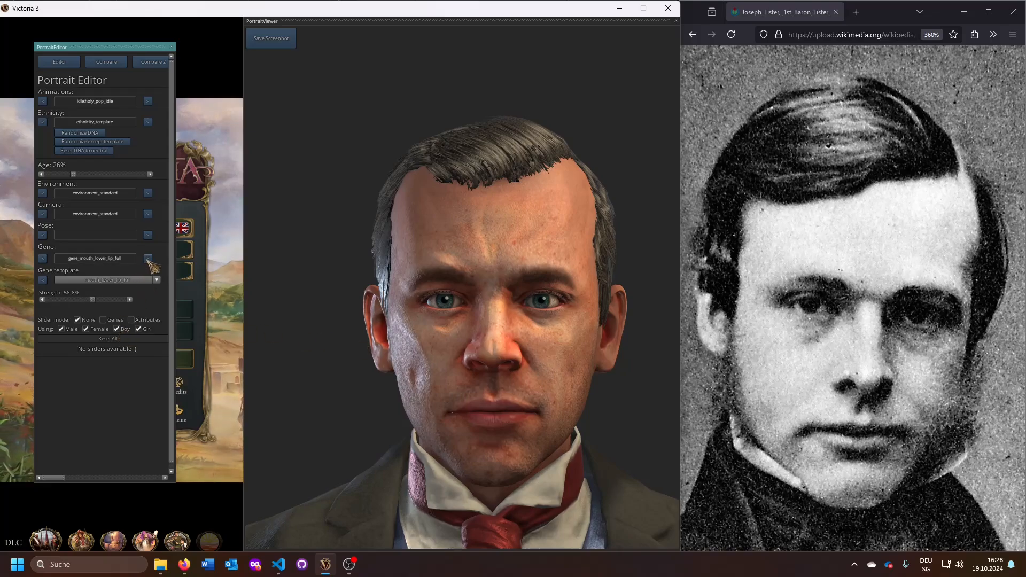
click(148, 259)
click(147, 258)
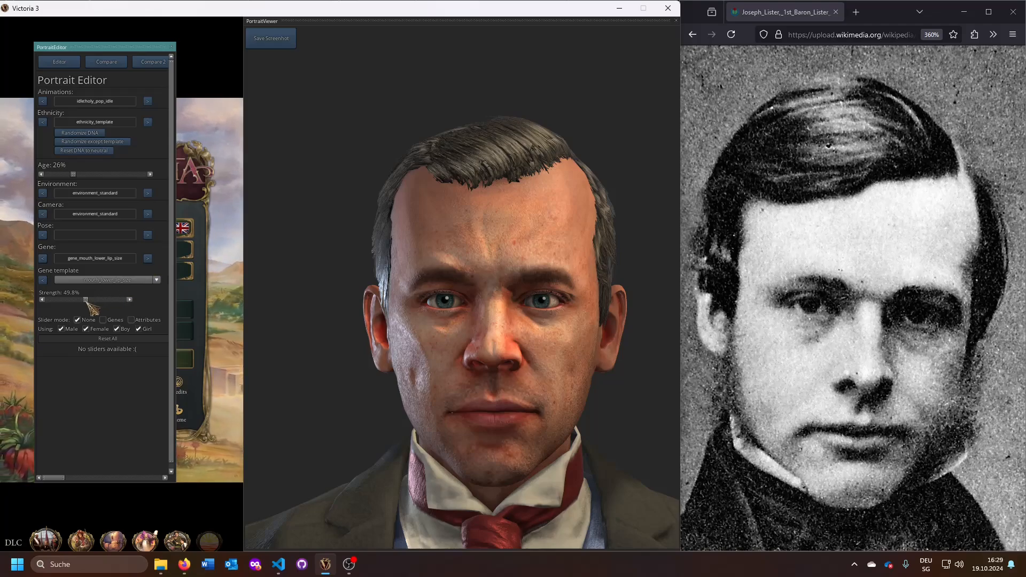
mouse_move(85, 300)
mouse_down()
mouse_move(4, 309)
mouse_move(144, 309)
mouse_move(86, 299)
mouse_up()
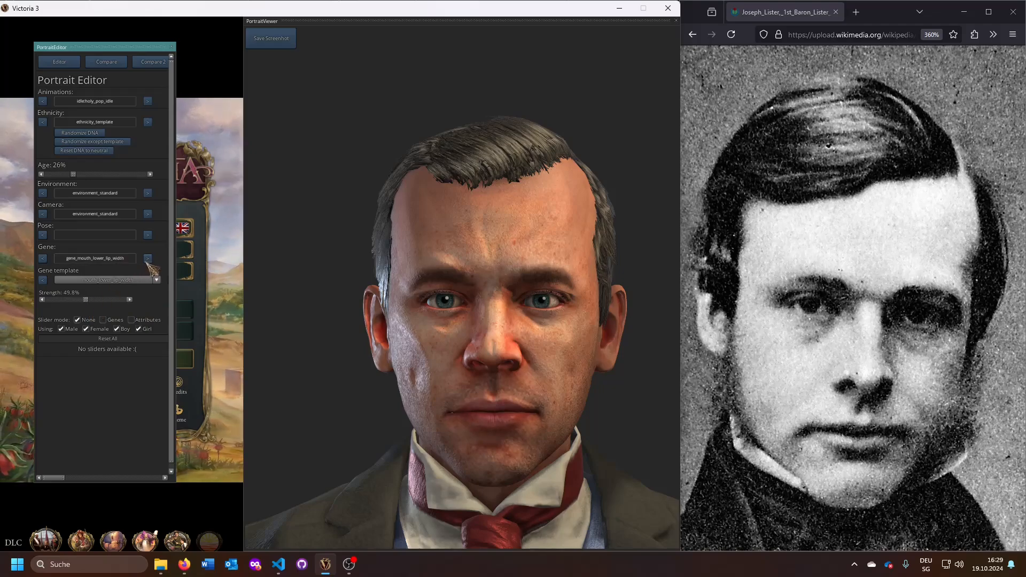
drag(86, 299, 109, 306)
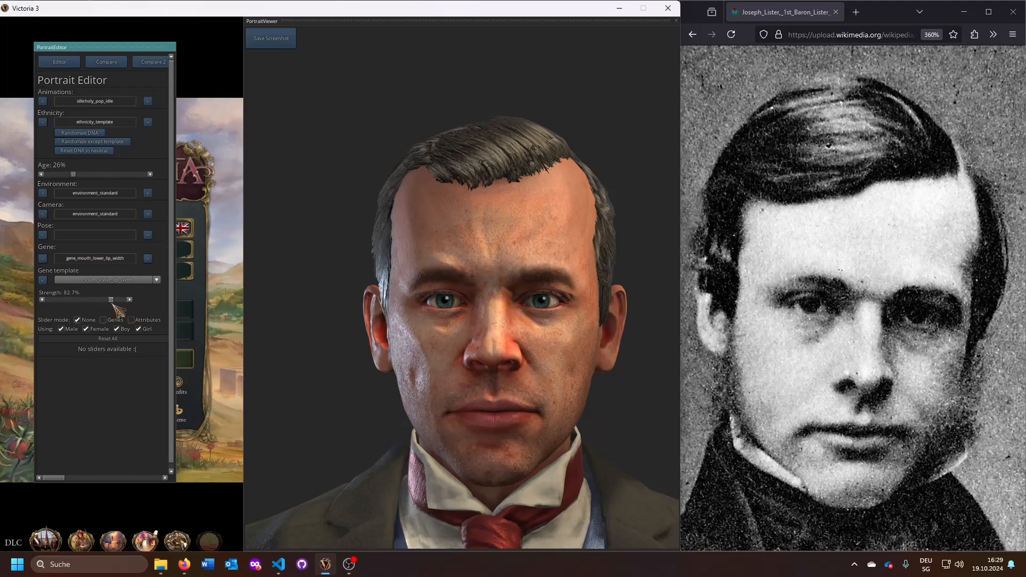
Step: Set gene_mouth_lower_lip_full to 49.4% and gene_mouth_philtrum_curve to 43.9% strength
click(43, 259)
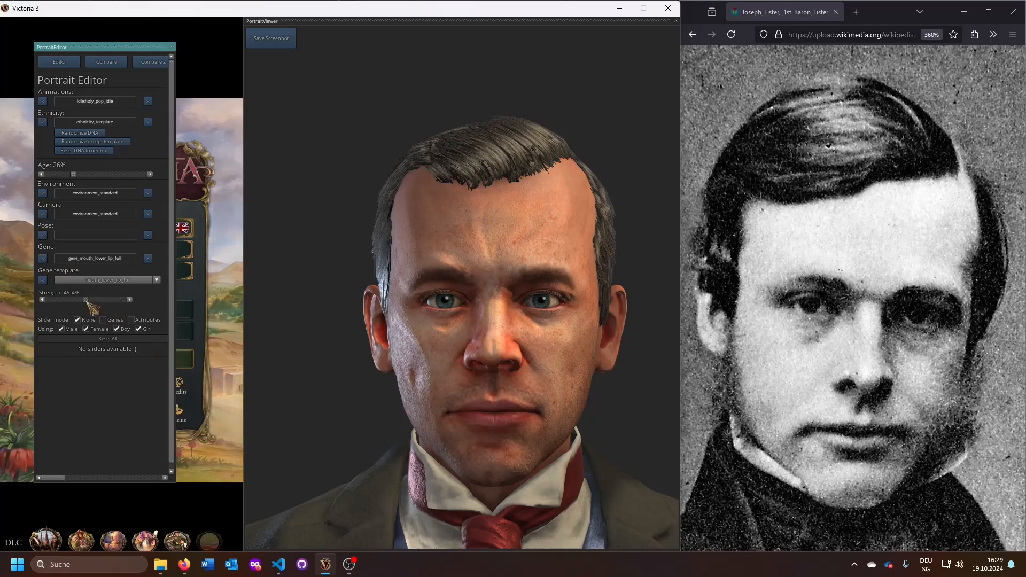
click(148, 259)
click(148, 259)
click(148, 259)
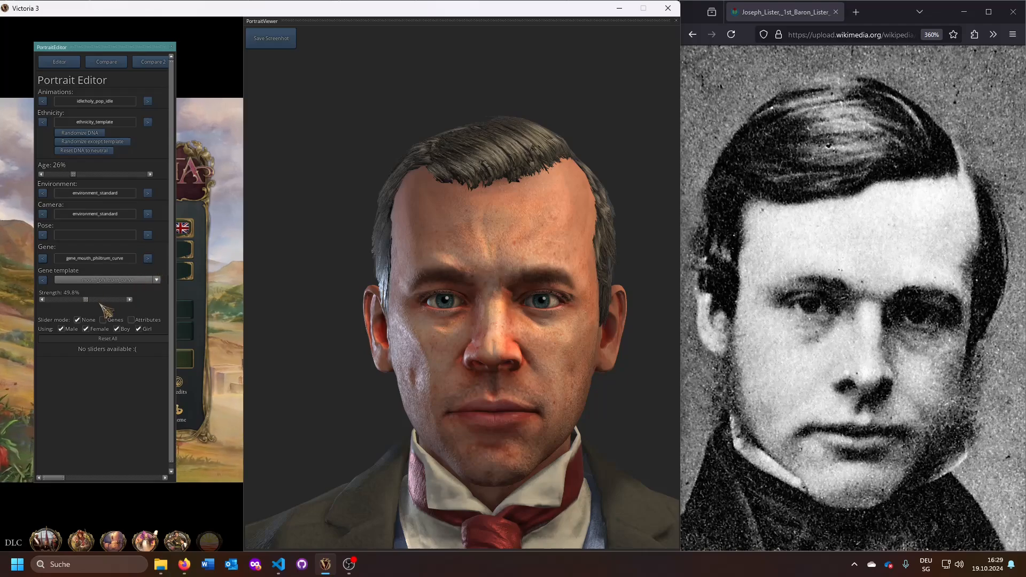
mouse_move(87, 299)
mouse_down()
mouse_move(182, 299)
mouse_move(2, 298)
mouse_move(91, 297)
mouse_up()
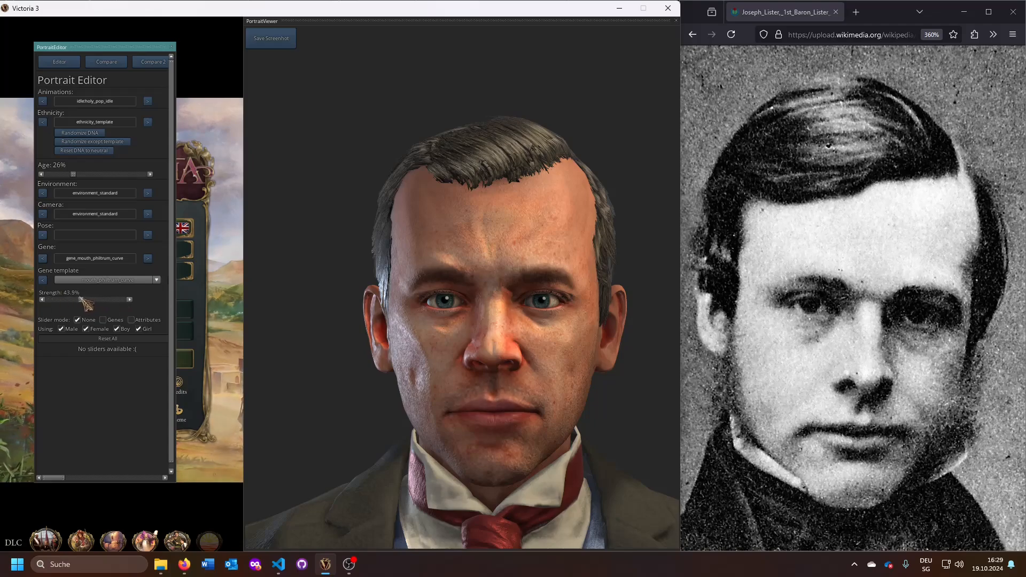
Step: Set gene_mouth_philtrum_def to 49.4% and gene_mouth_philtrum_width to 61.2% strength
click(149, 259)
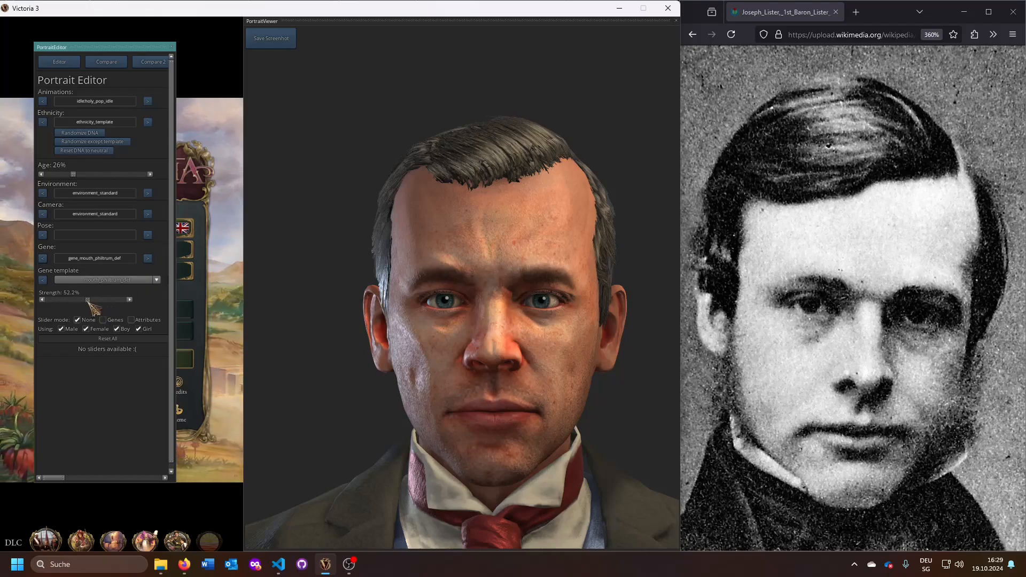
mouse_move(89, 301)
mouse_down()
mouse_move(122, 307)
mouse_move(98, 310)
mouse_move(147, 303)
mouse_move(94, 301)
mouse_up()
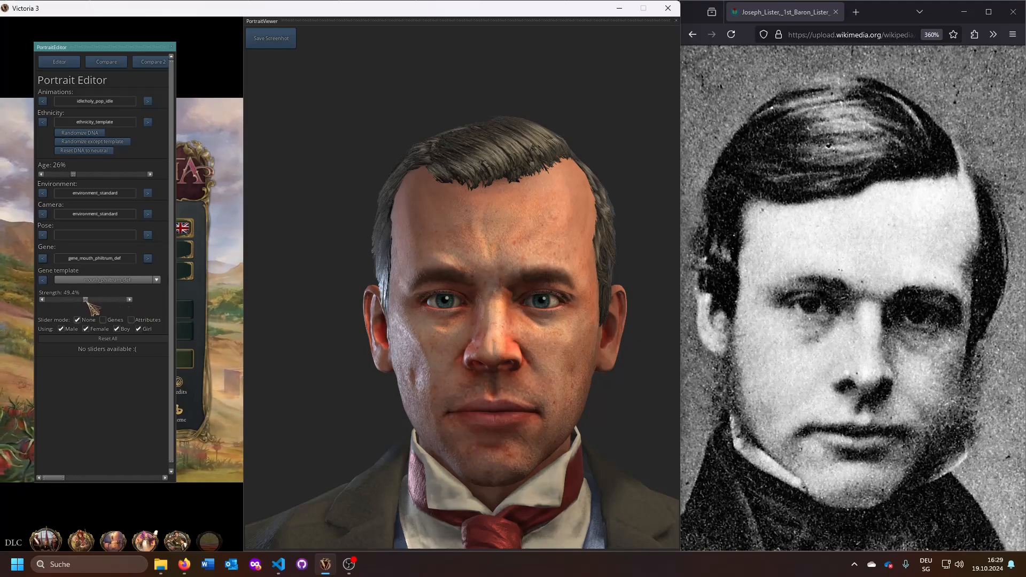
click(148, 259)
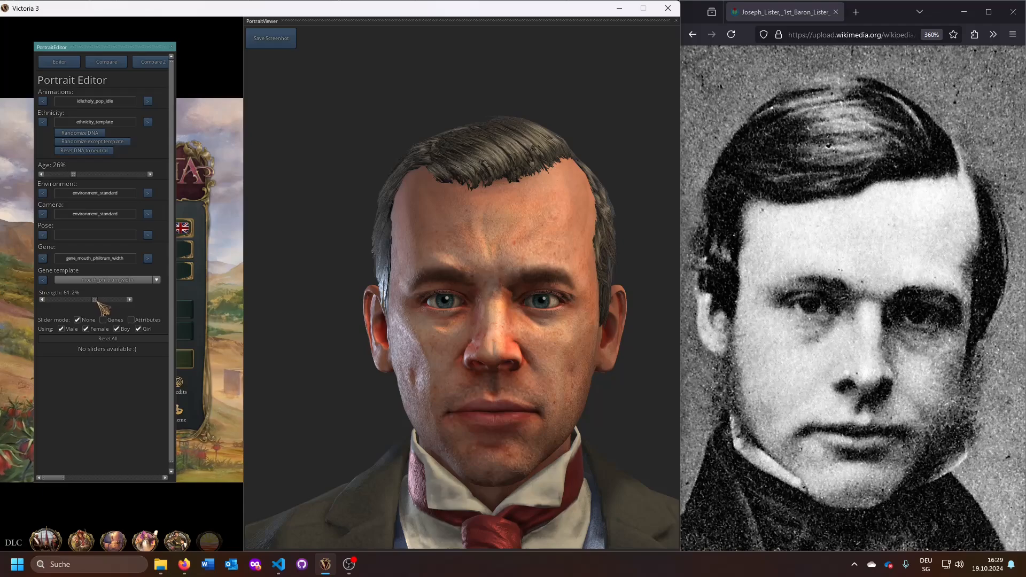
Step: Set gene_mouth_upper_lip_curve to 51.8% and gene_mouth_upper_lip_def to 57.3% strength
click(147, 258)
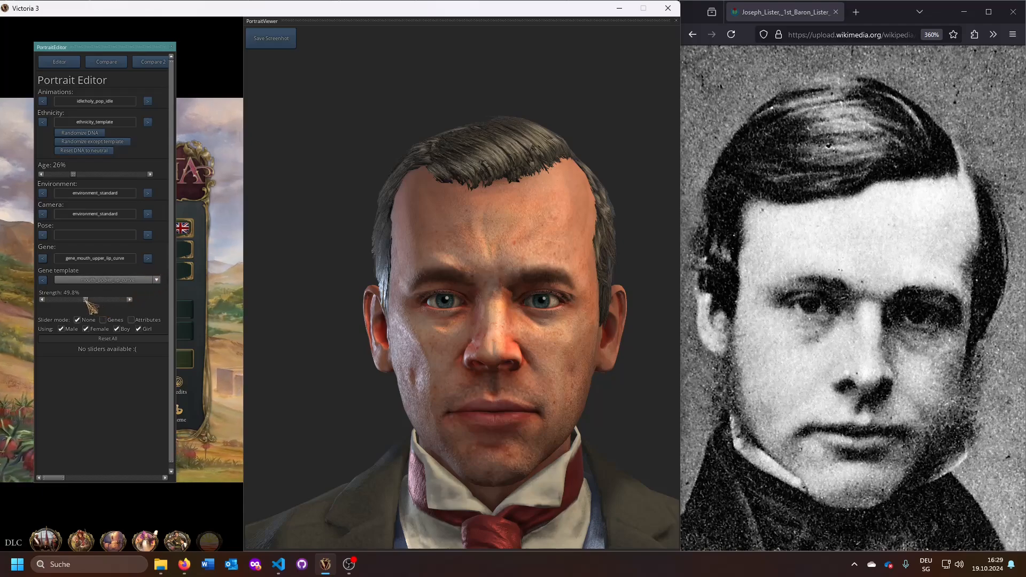
mouse_move(86, 301)
mouse_down()
mouse_move(126, 306)
mouse_move(36, 303)
mouse_move(153, 308)
mouse_move(84, 304)
mouse_up()
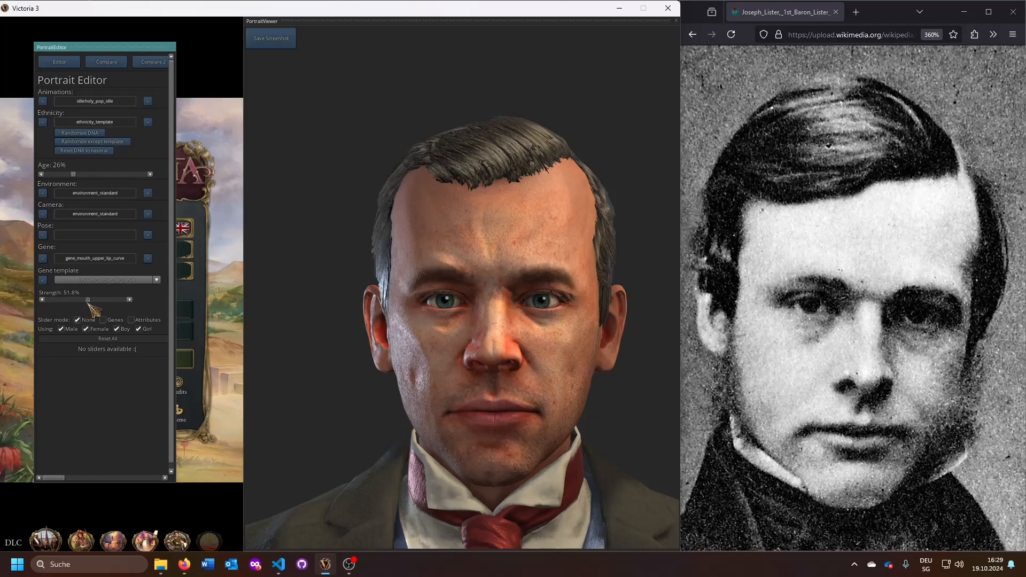
click(148, 258)
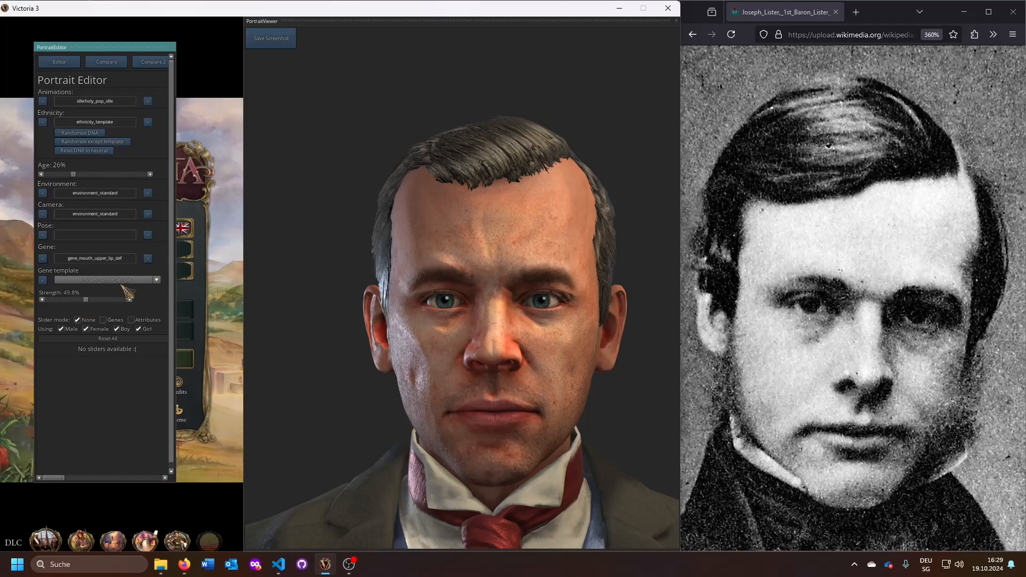
mouse_move(86, 300)
mouse_down()
mouse_move(163, 305)
mouse_move(94, 302)
mouse_up()
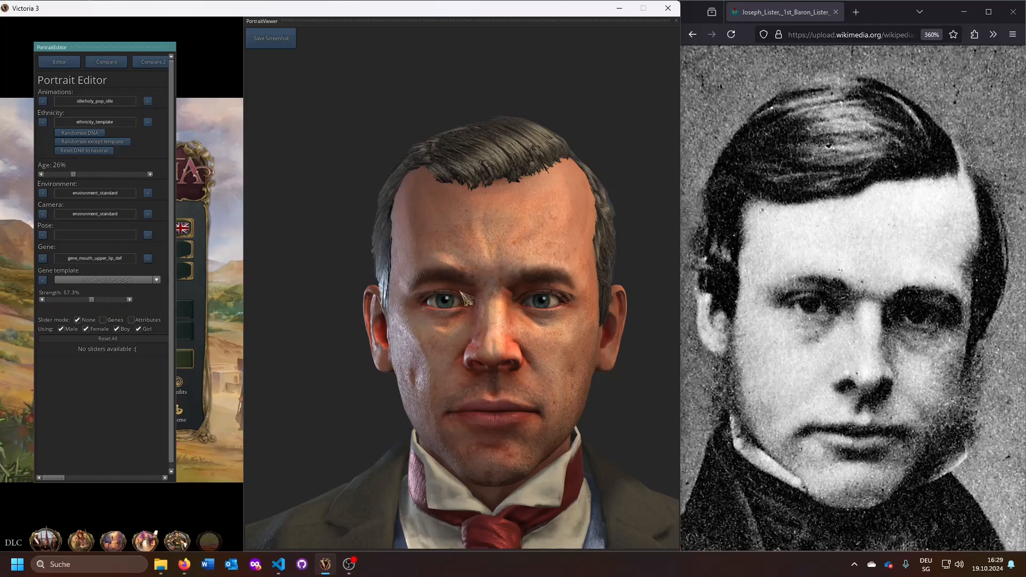
Step: Compare the head in profile with the side-view reference portrait and set gene_mouth_upper_lip_def to 69.8% strength
key(super+Tab)
click(744, 159)
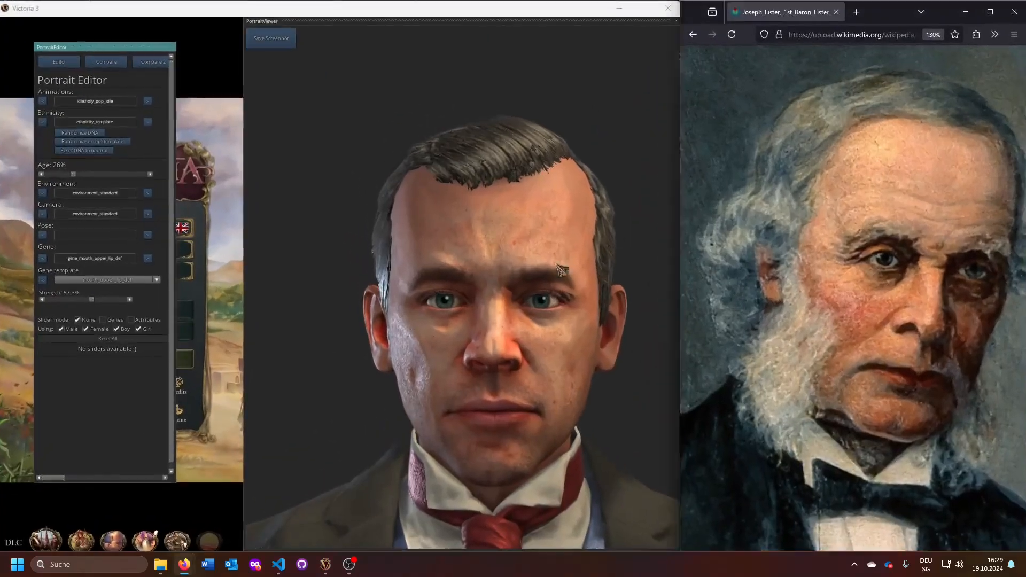
key(super+Tab)
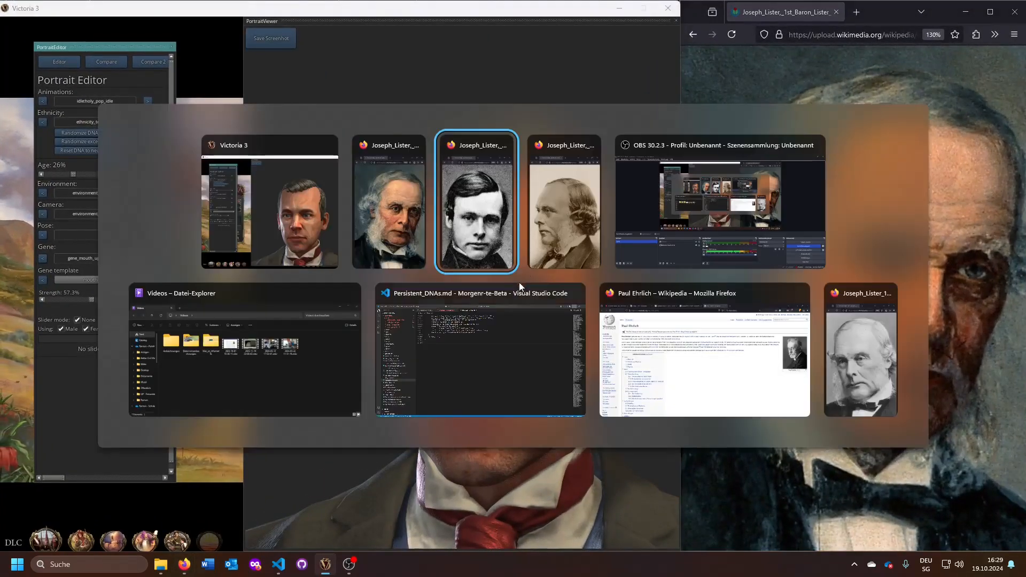
click(561, 252)
drag(502, 305, 328, 305)
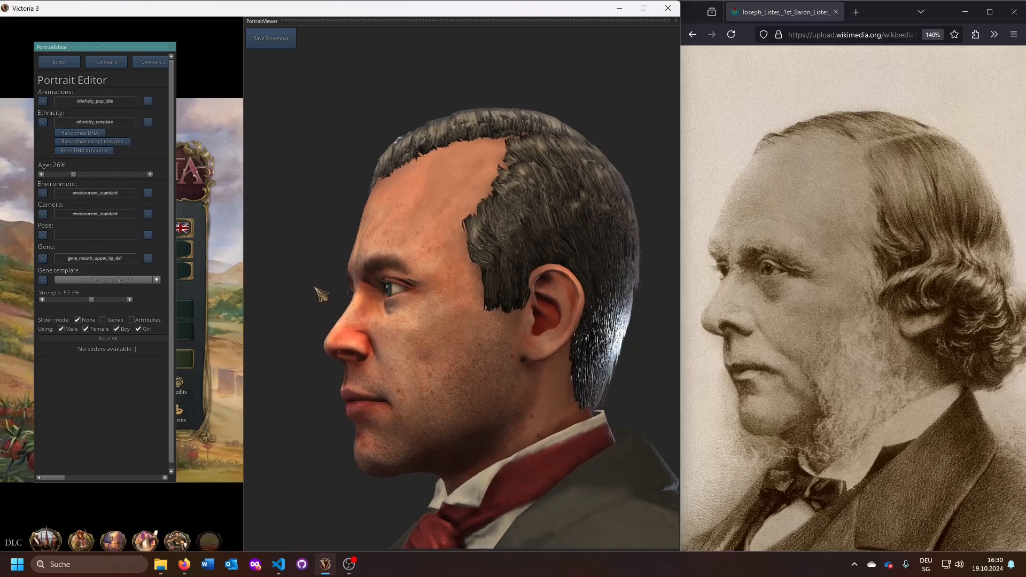
mouse_move(92, 300)
mouse_down()
mouse_move(112, 299)
mouse_move(69, 299)
mouse_move(95, 300)
mouse_up()
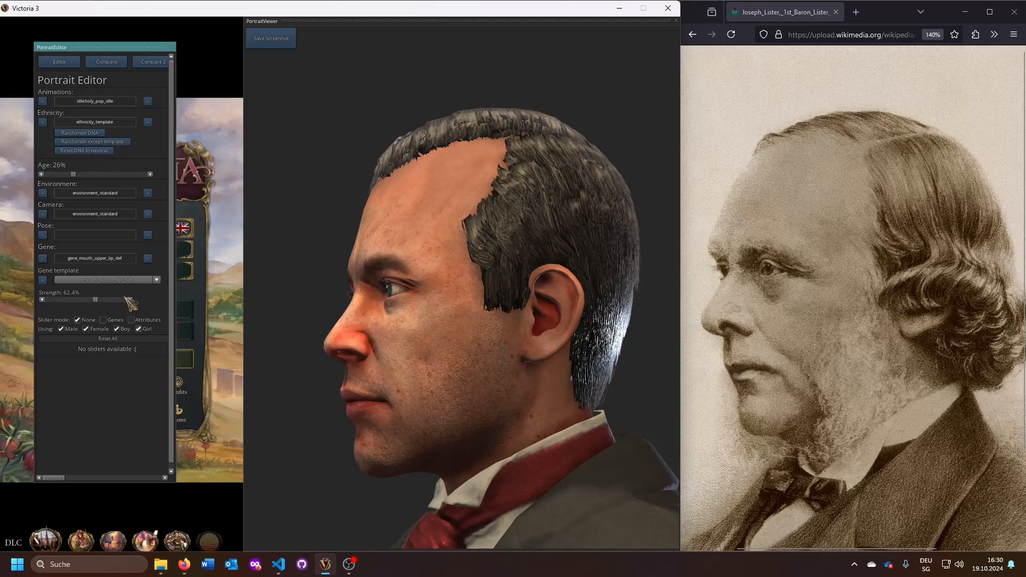
drag(96, 300, 99, 300)
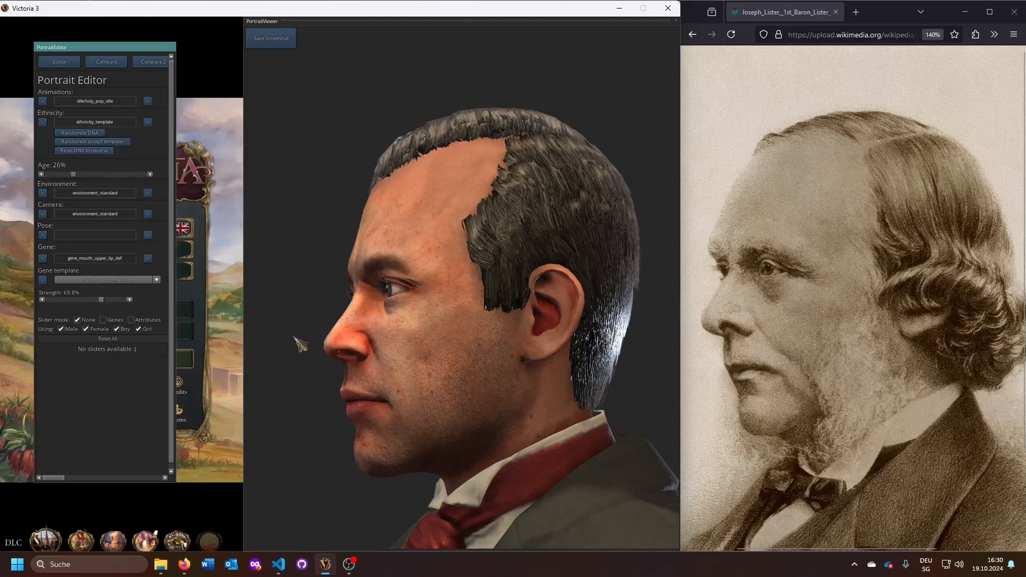
Step: Return to the front-view head and young reference photo, and set gene_mouth_upper_lip_full to 2.7% strength
drag(448, 345, 679, 343)
key(alt+Tab)
key(alt+Tab)
key(alt+Tab)
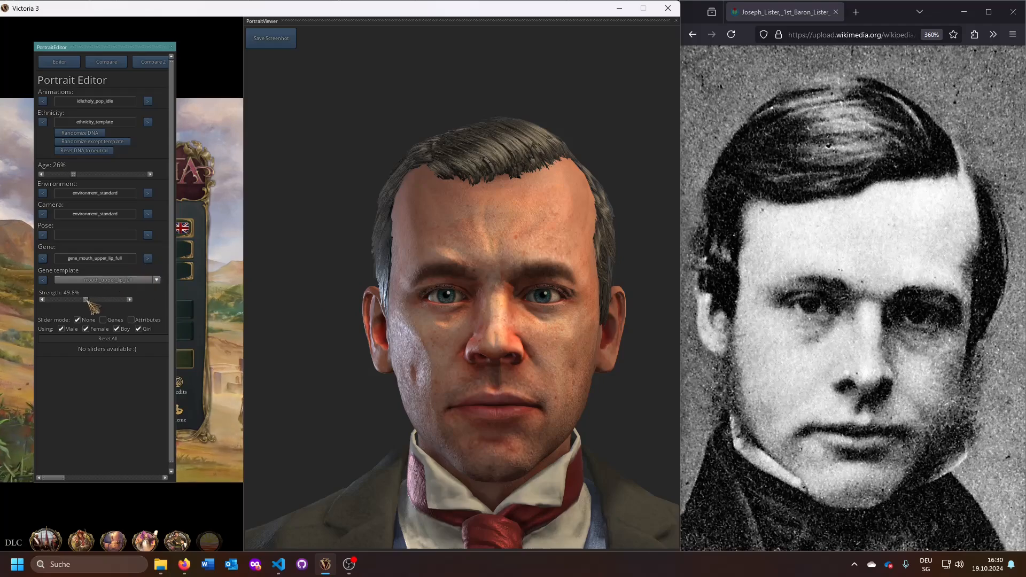
drag(86, 300, 51, 301)
Step: Find gene_mouth_philtrum_width by searching the genes for "phil" and set its strength to 40.4%
click(99, 259)
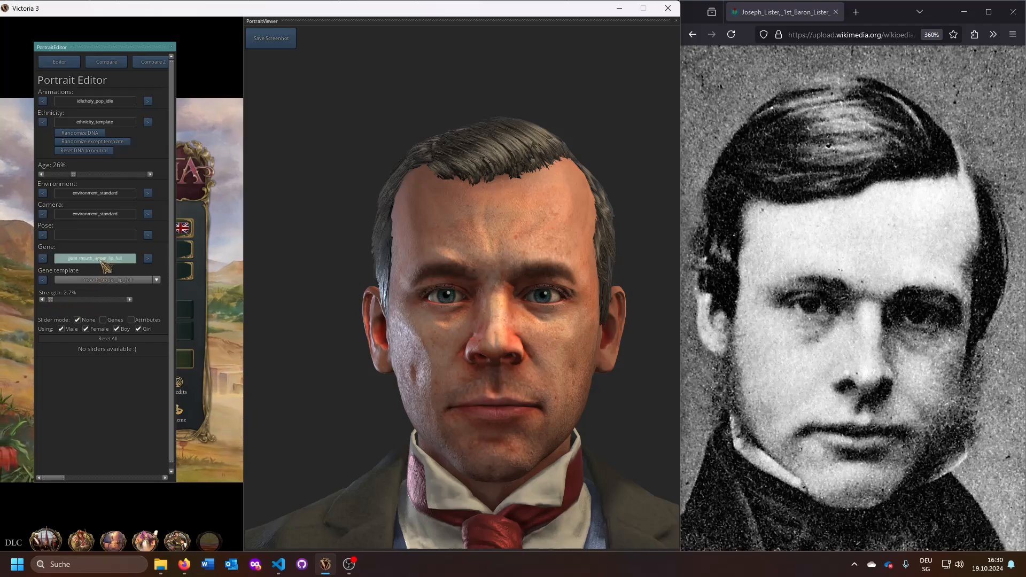
text(mouth)
text(phil)
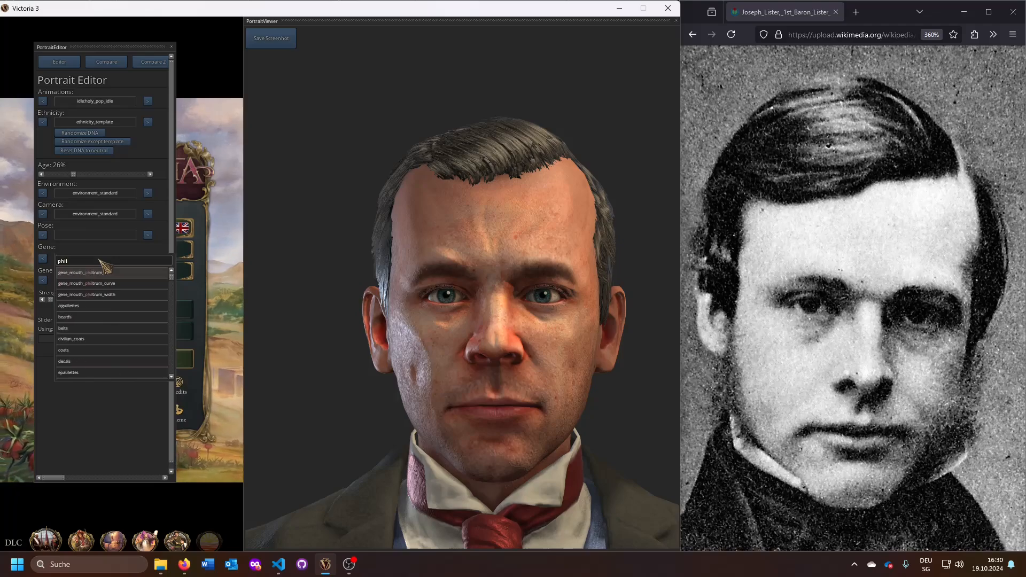
click(94, 294)
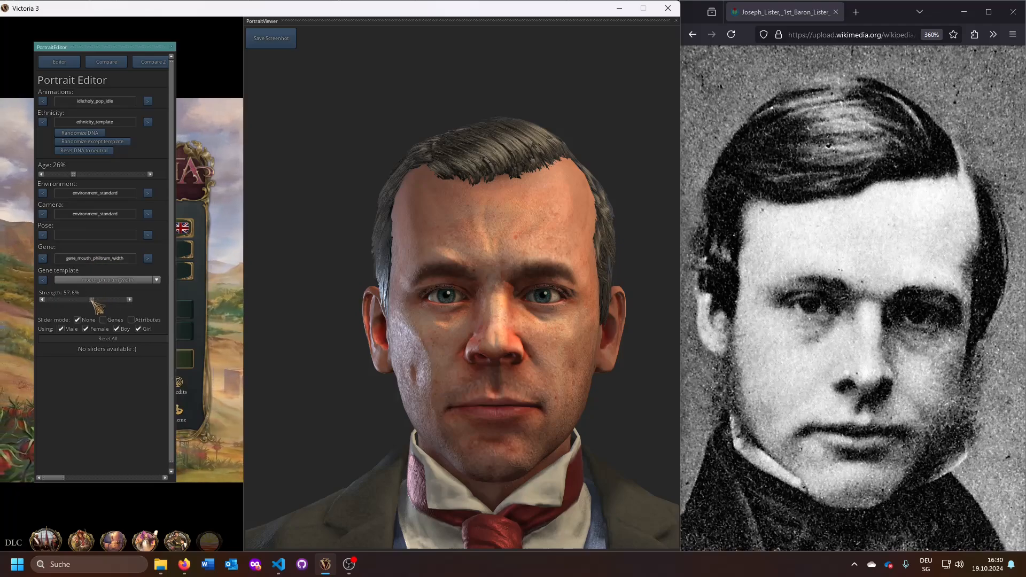
drag(92, 300, 79, 300)
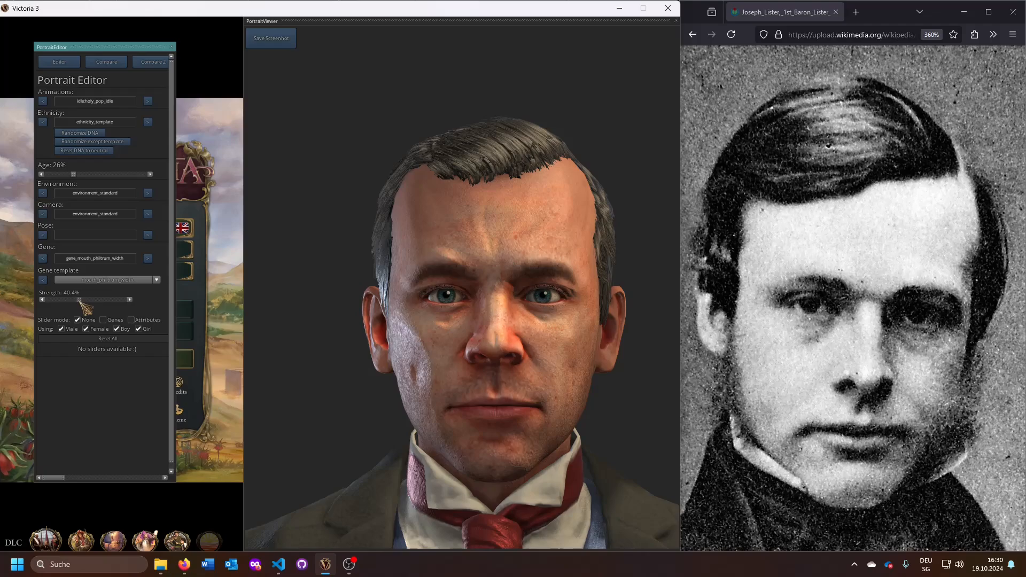
Step: Switch to gene_mouth_width and set its strength to 71.8%
click(147, 258)
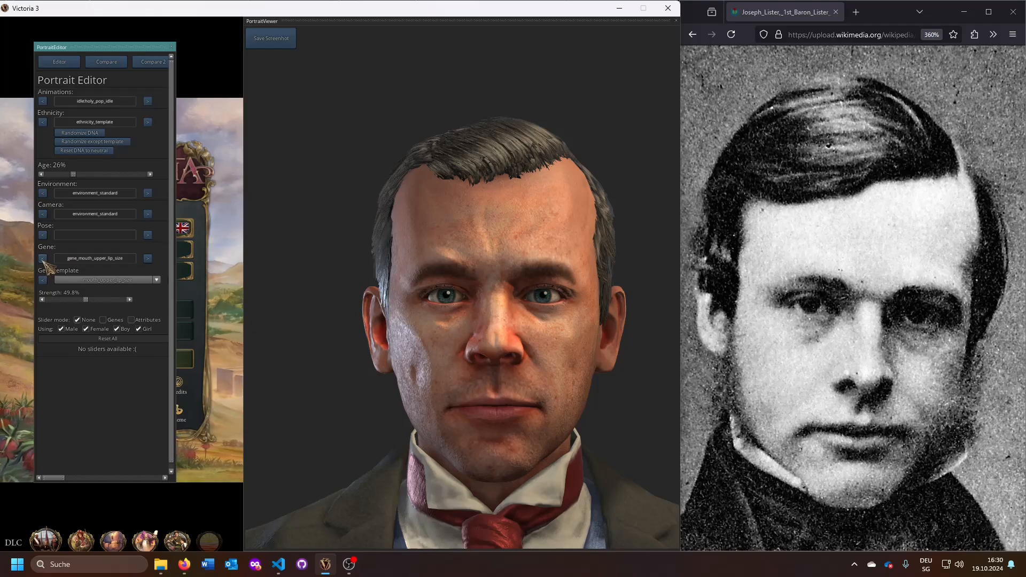
click(147, 259)
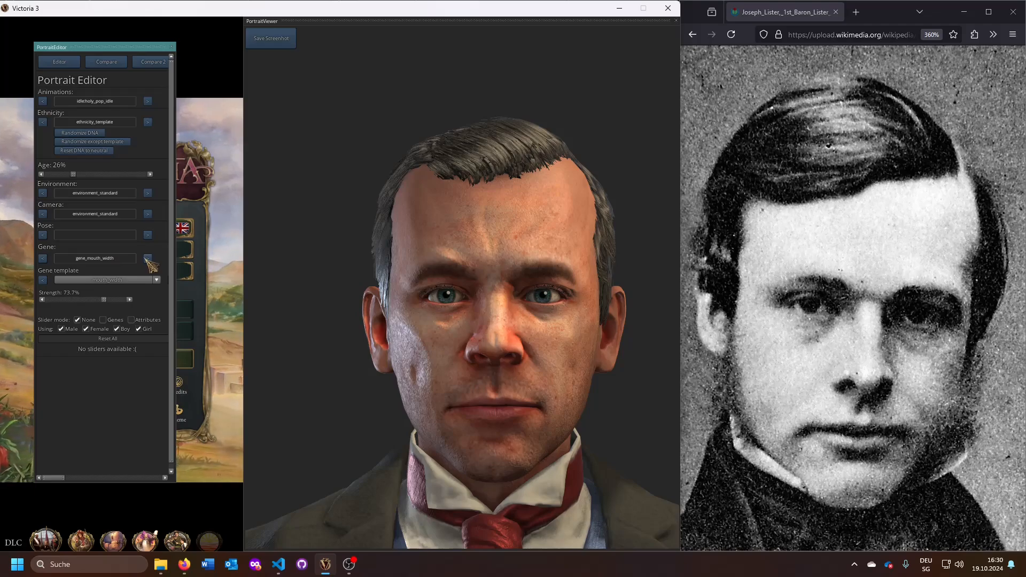
mouse_move(104, 300)
mouse_down()
mouse_move(132, 301)
mouse_move(106, 303)
mouse_up()
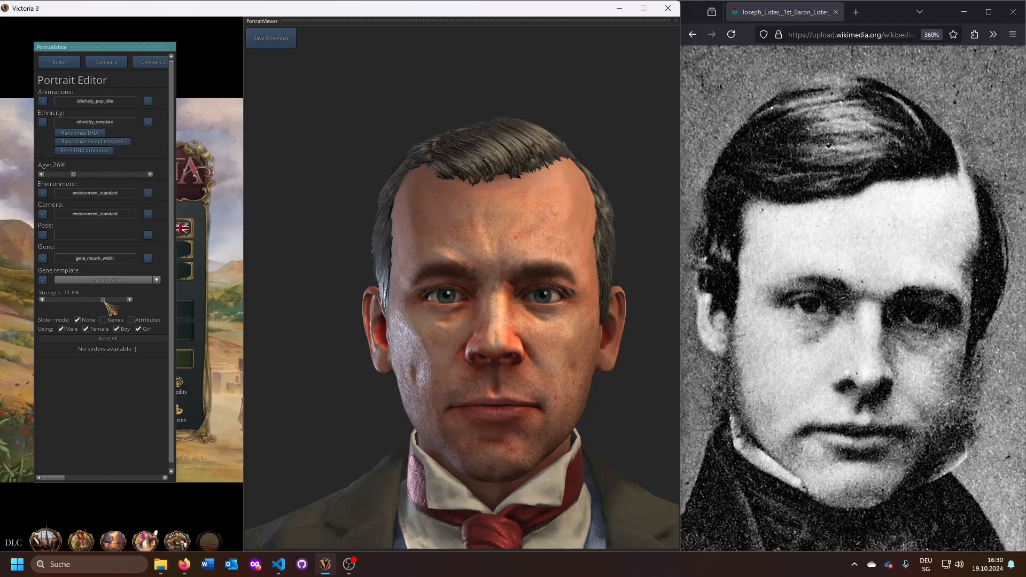
Step: Set gene_mouth_upper_lip_width to 53.3% strength and move on to gene_nose_curve
click(44, 259)
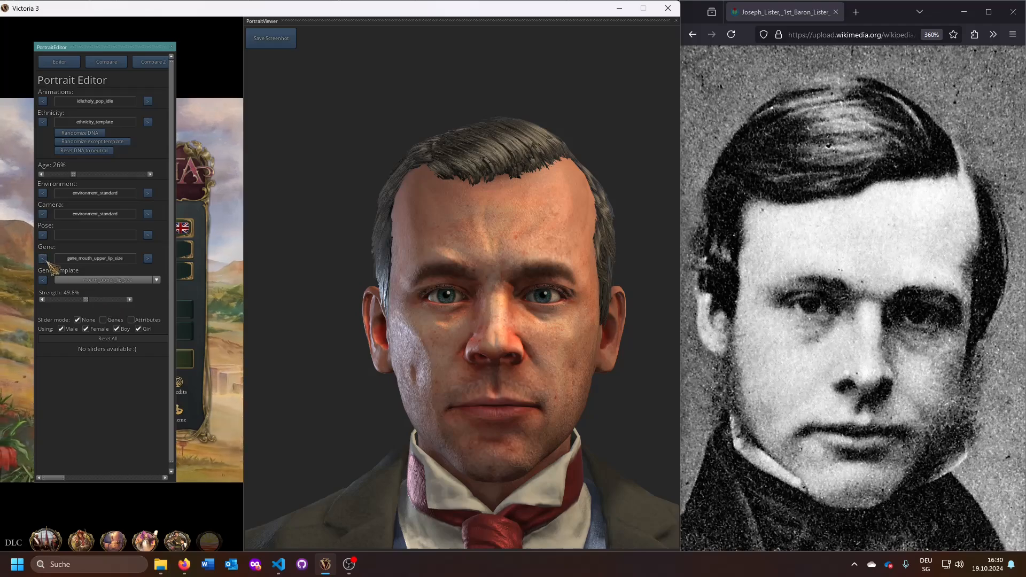
mouse_move(89, 302)
mouse_down()
mouse_move(144, 299)
mouse_move(47, 299)
mouse_move(89, 304)
mouse_up()
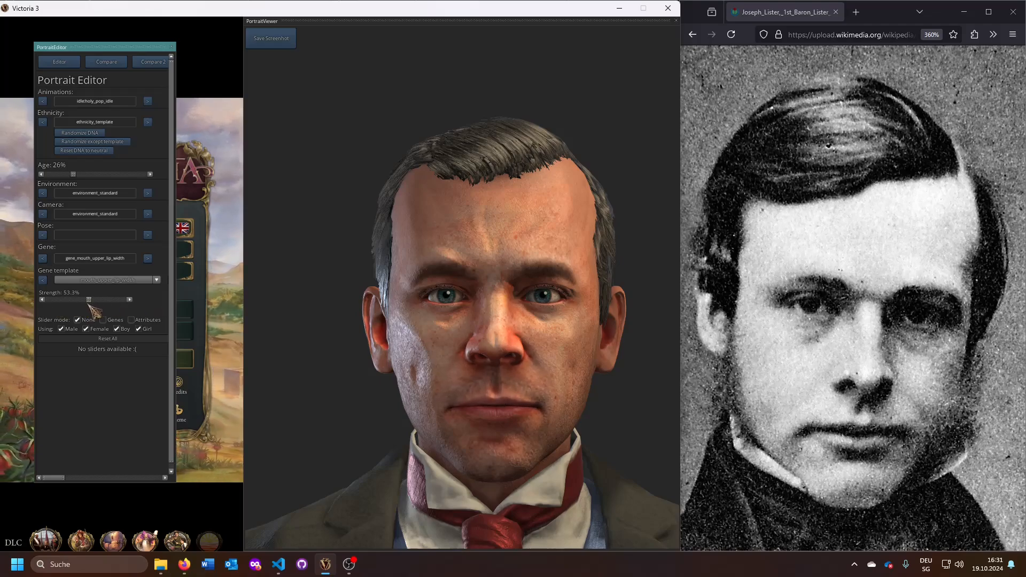
click(148, 259)
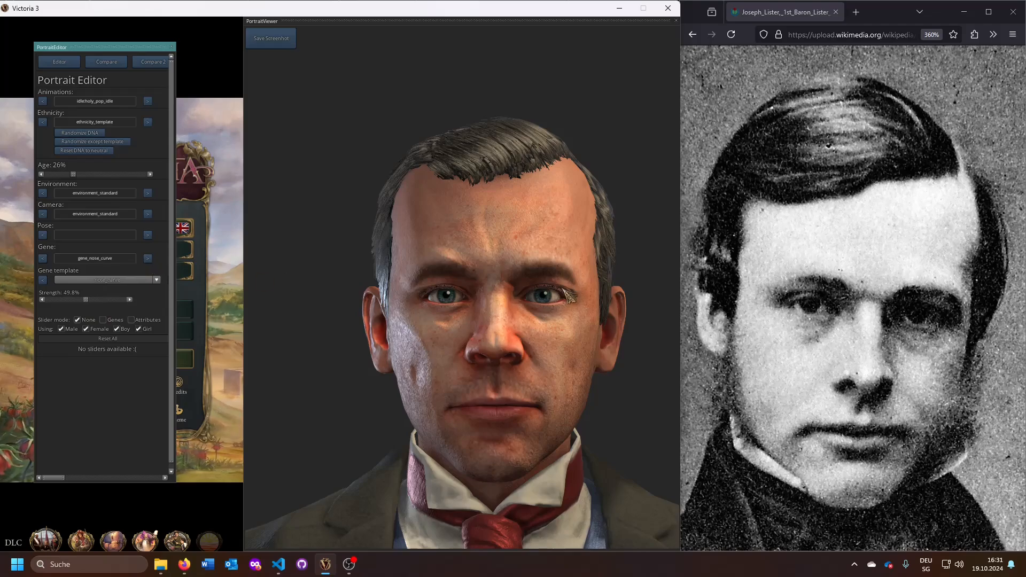
Step: Turn the head to profile beside the older side-view reference, adjust gene_nose_curve, and set gene_nose_forward to 55.3% strength
key(alt+Tab)
key(alt+Tab)
key(alt+Tab)
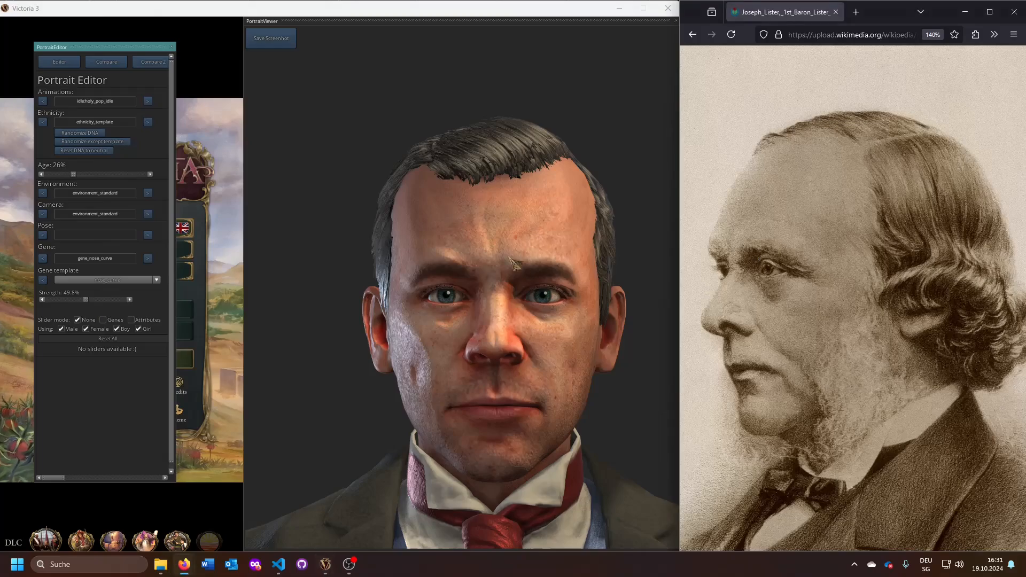
drag(512, 262, 348, 285)
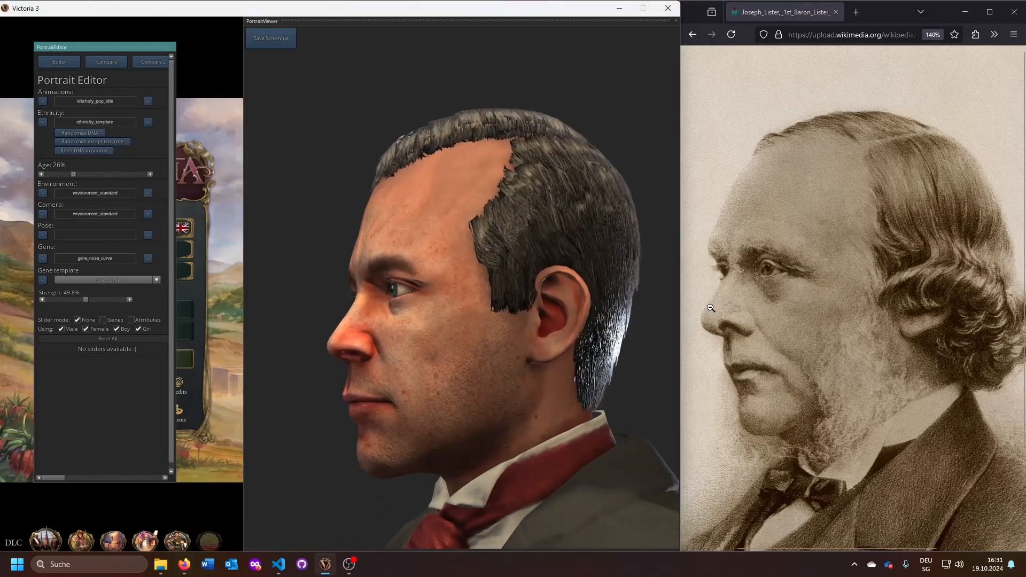
mouse_move(85, 299)
mouse_down()
mouse_move(166, 306)
mouse_move(8, 309)
mouse_move(104, 308)
mouse_move(91, 305)
mouse_up()
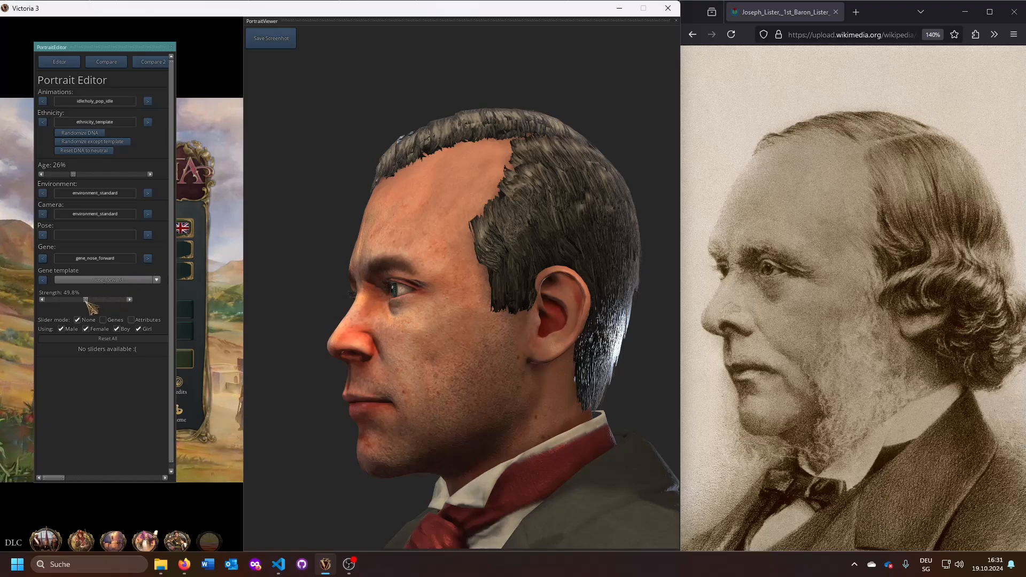
mouse_move(91, 308)
mouse_down()
mouse_move(123, 307)
mouse_move(95, 306)
mouse_up()
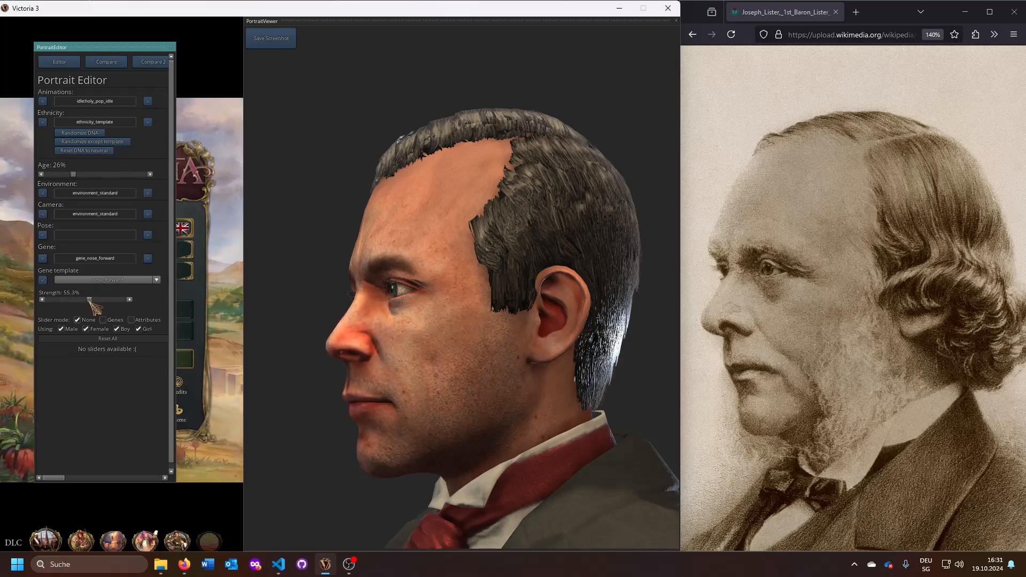
Step: Skip past gene_nose_height to gene_nose_length and set its strength to 68.2%
click(147, 258)
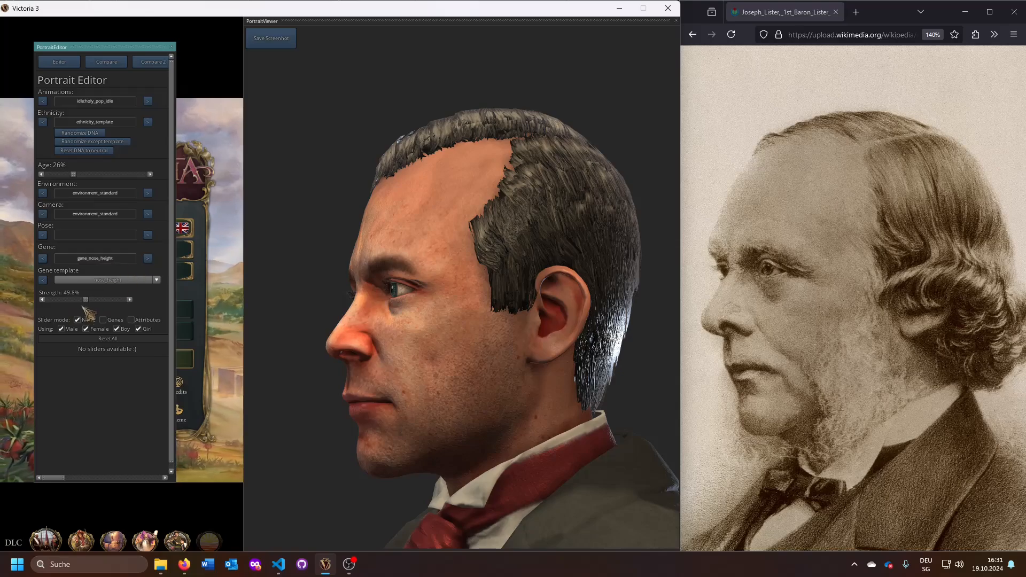
click(148, 258)
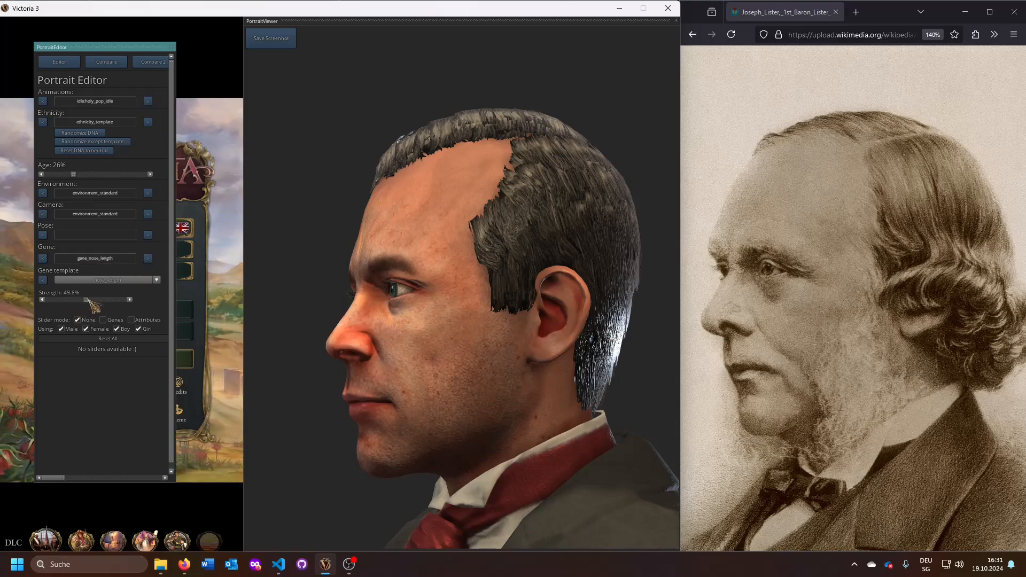
drag(90, 300, 99, 301)
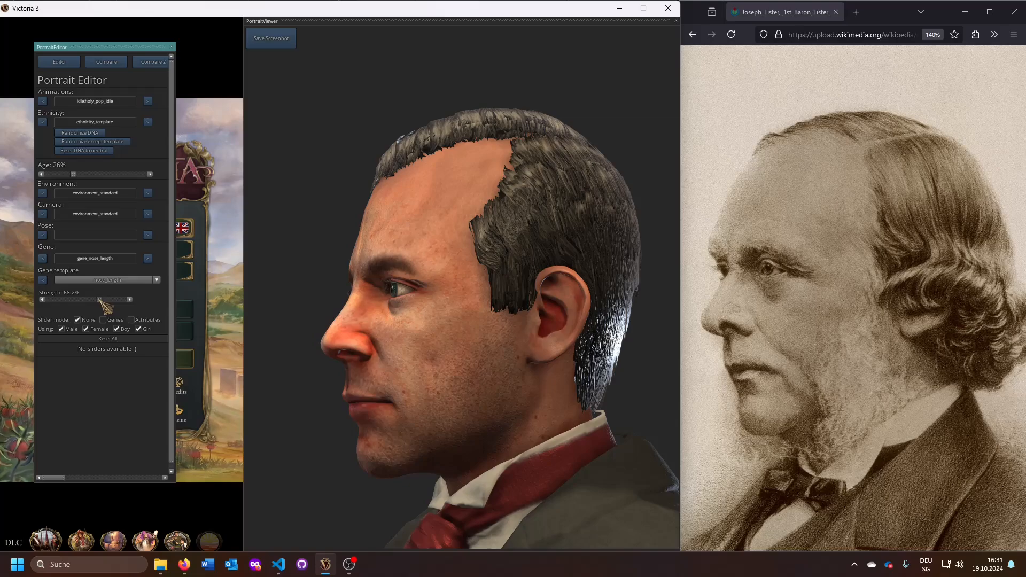
Step: Using the front view and young reference photo, set gene_nose_height to 32.9% and gene_nose_nostril_angle to 69.8% strength
click(42, 258)
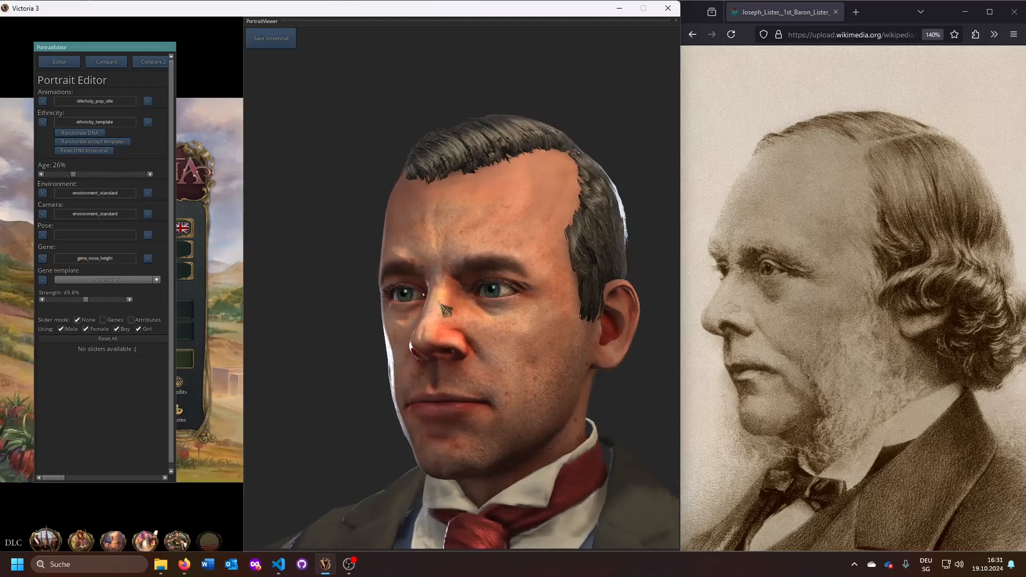
key(alt+Tab)
key(alt+Tab)
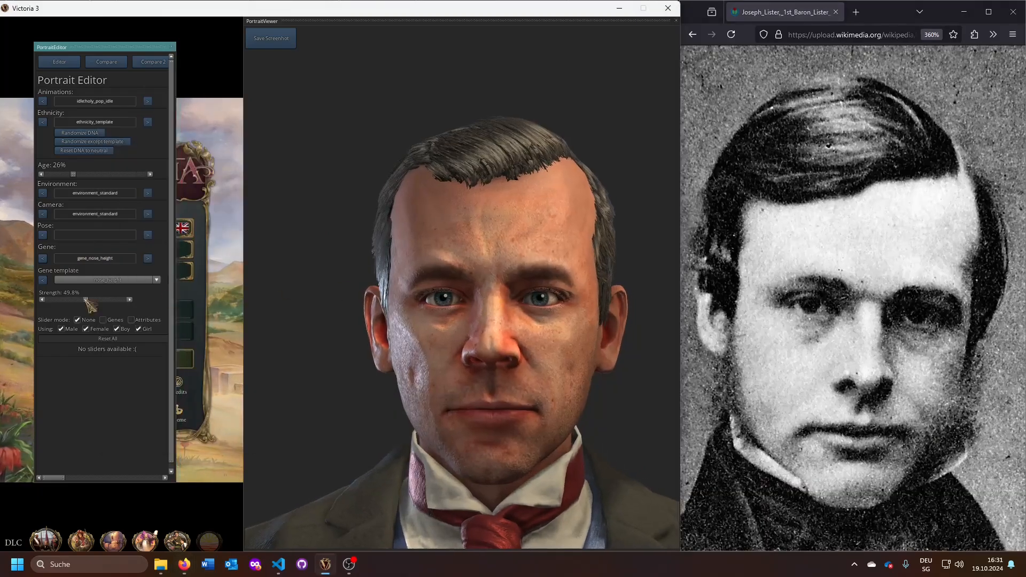
drag(85, 300, 79, 306)
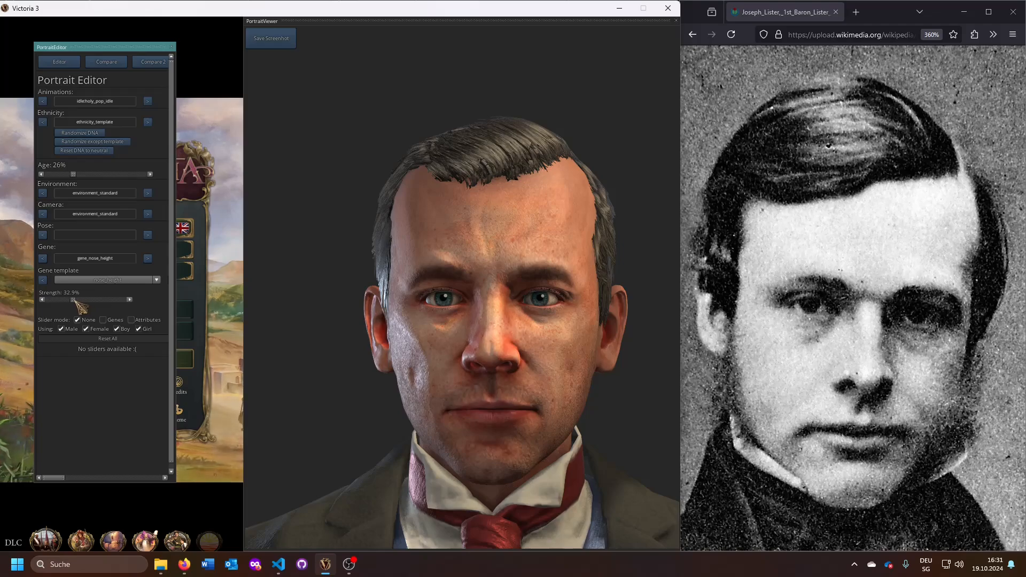
click(149, 260)
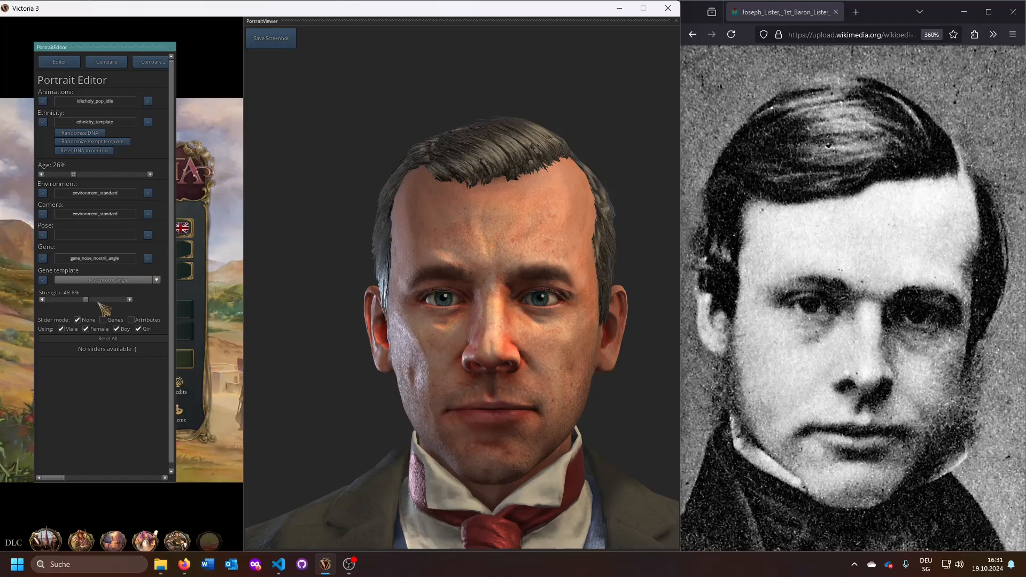
mouse_move(84, 299)
mouse_down()
mouse_move(154, 302)
mouse_move(100, 298)
mouse_up()
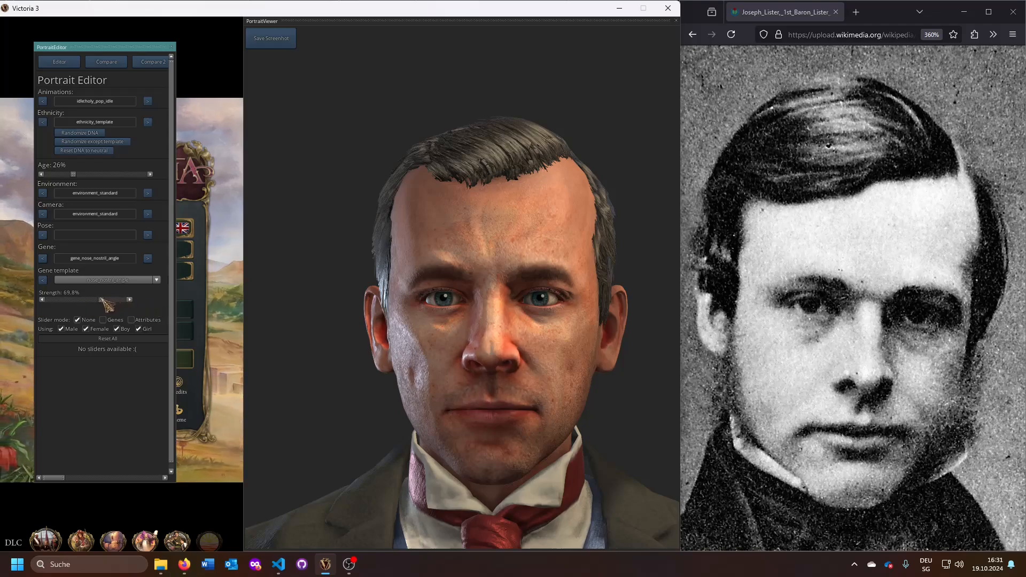
Step: Raise the strength of gene_nose_nostril_height and set gene_nose_nostril_width to 39.2%
click(148, 258)
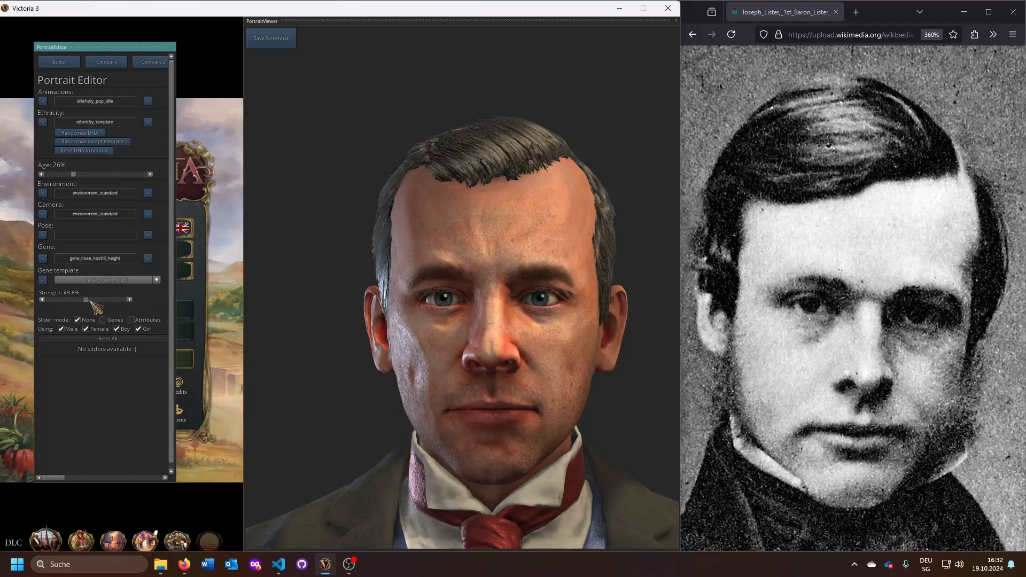
drag(90, 301, 117, 300)
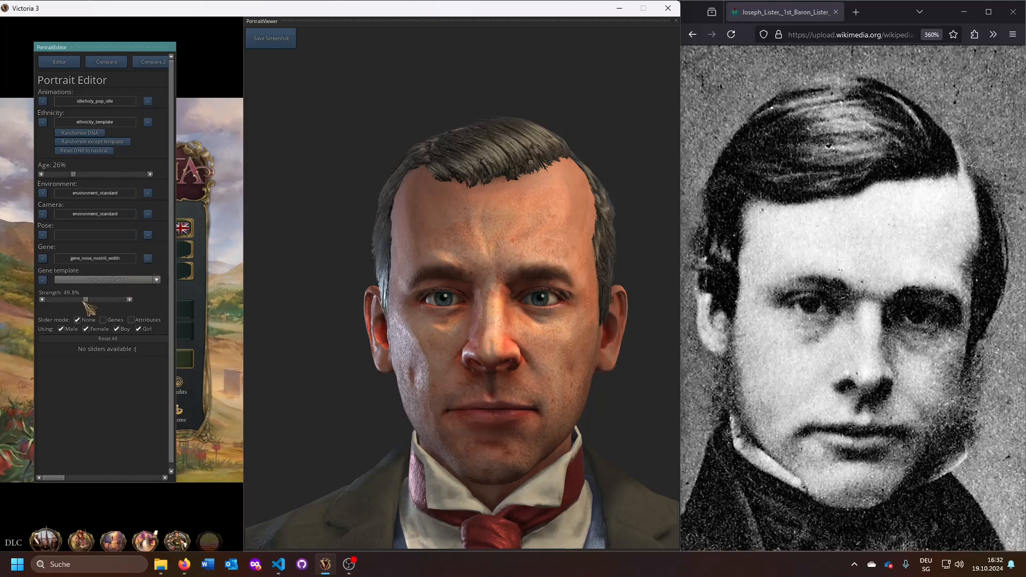
drag(86, 300, 78, 300)
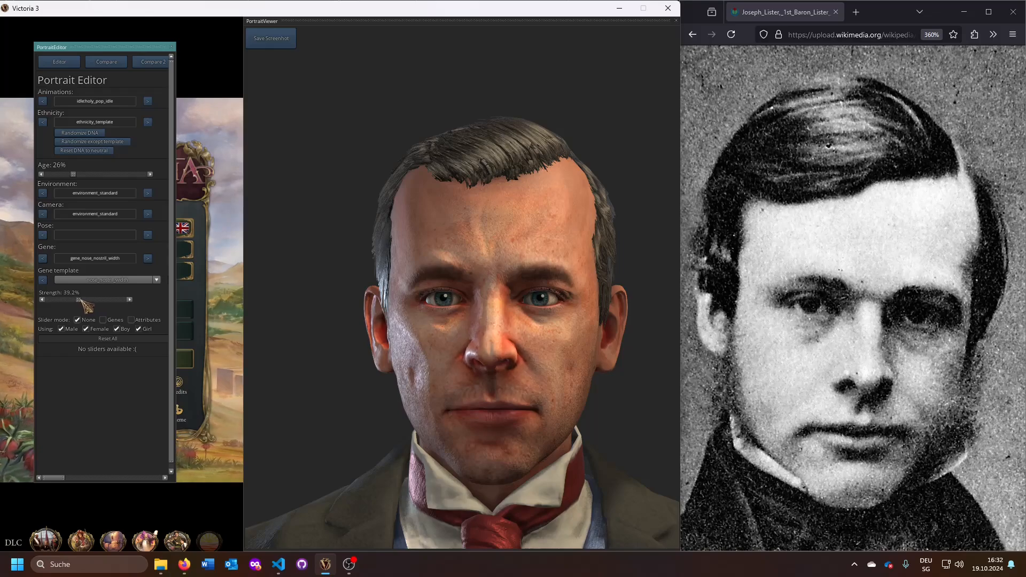
Step: Turn the head to profile beside the older side-view reference and set gene_nose_ridge_angle to 51.0% strength
click(147, 258)
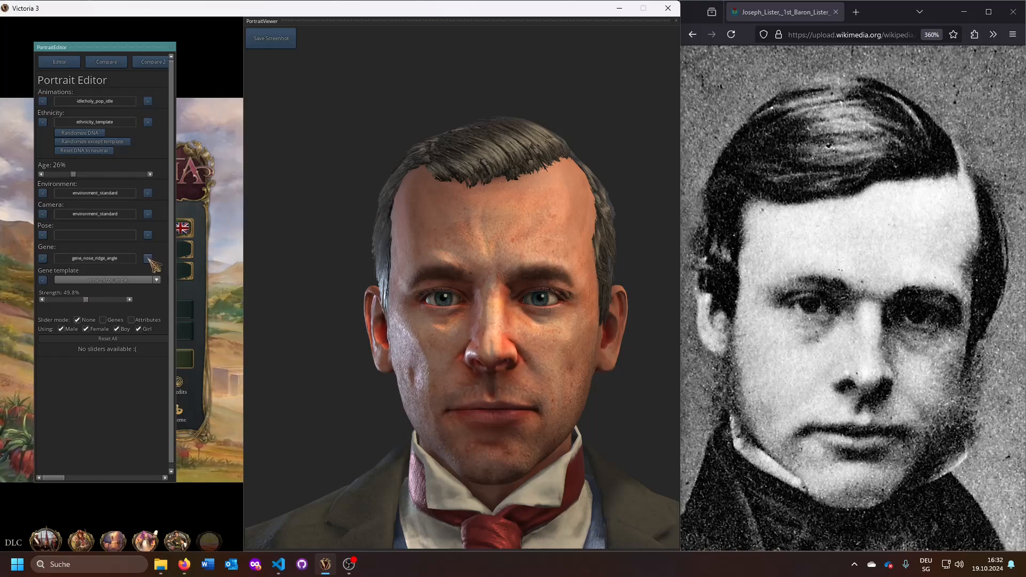
drag(506, 287, 281, 286)
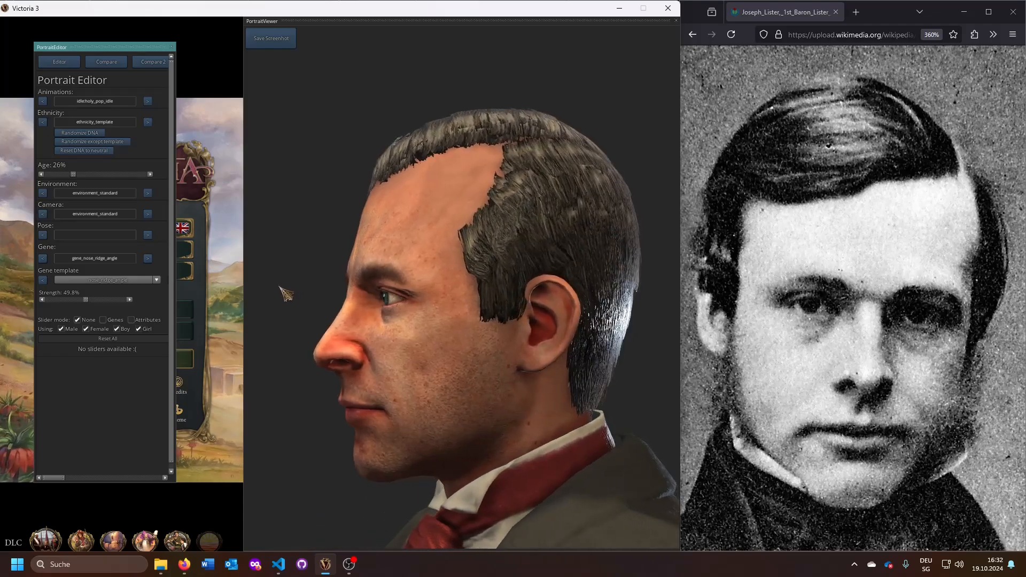
key(alt+Tab)
key(alt+Tab)
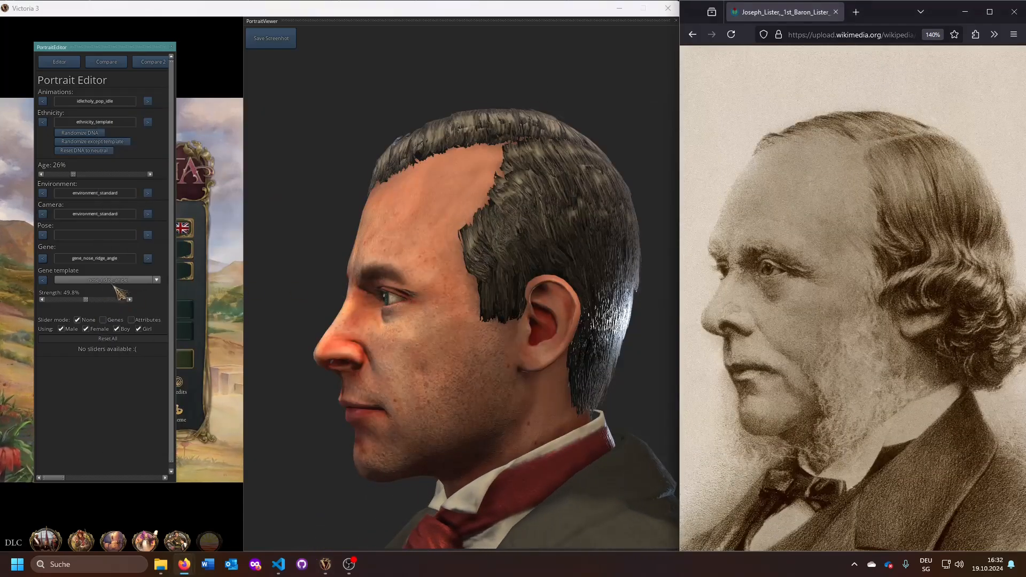
click(88, 300)
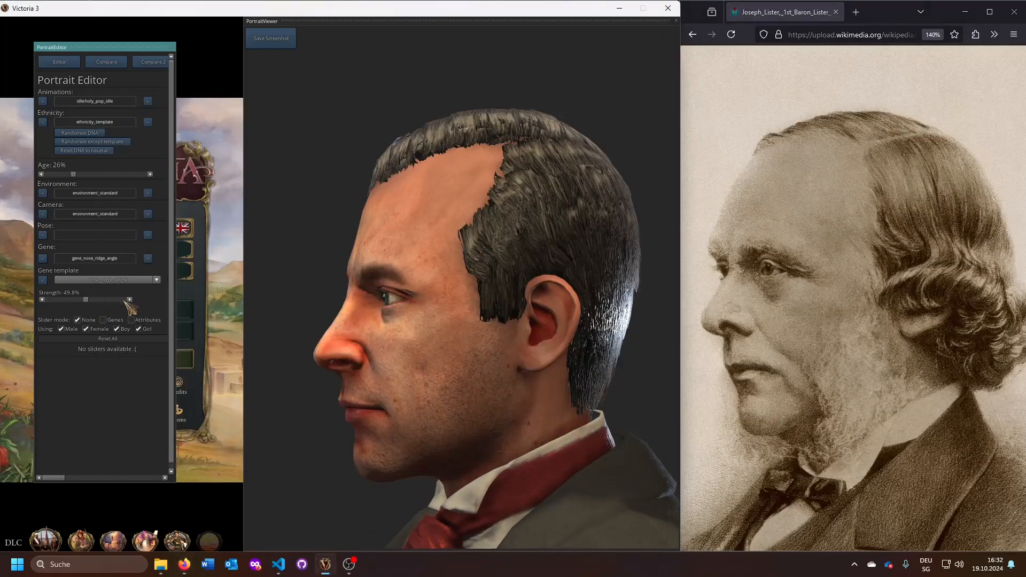
mouse_move(87, 301)
mouse_down()
mouse_move(147, 306)
mouse_move(20, 304)
mouse_move(121, 294)
mouse_move(75, 292)
mouse_move(85, 294)
mouse_up()
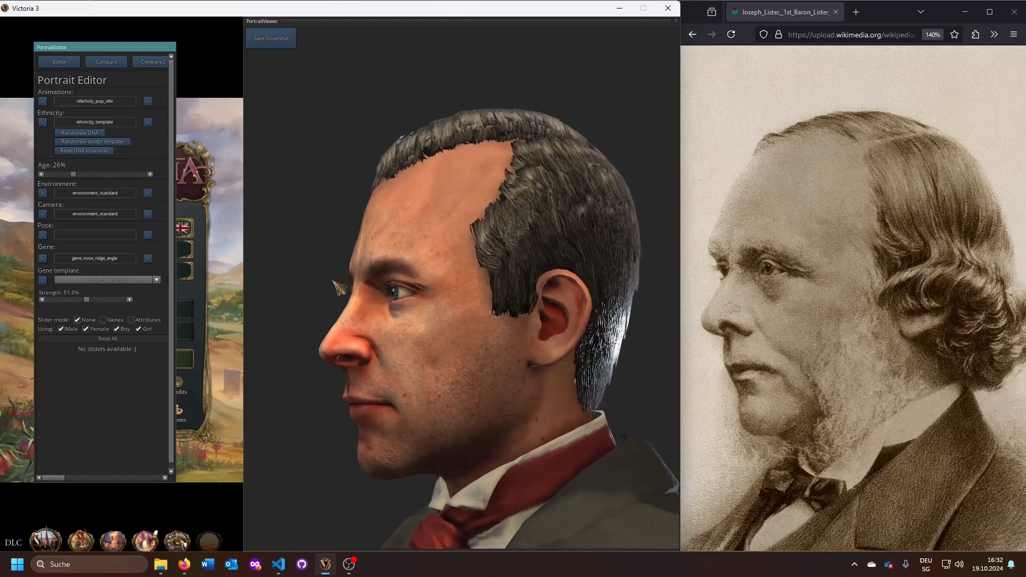
Step: Return to the front view and young reference photo, and set gene_nose_ridge_def to 60.8% strength
key(alt+Tab)
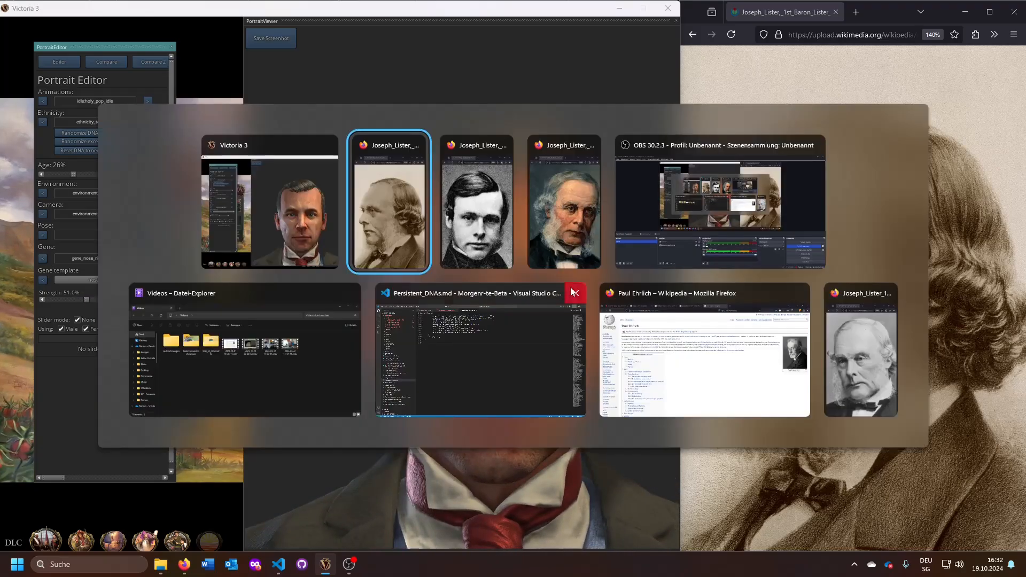
click(454, 267)
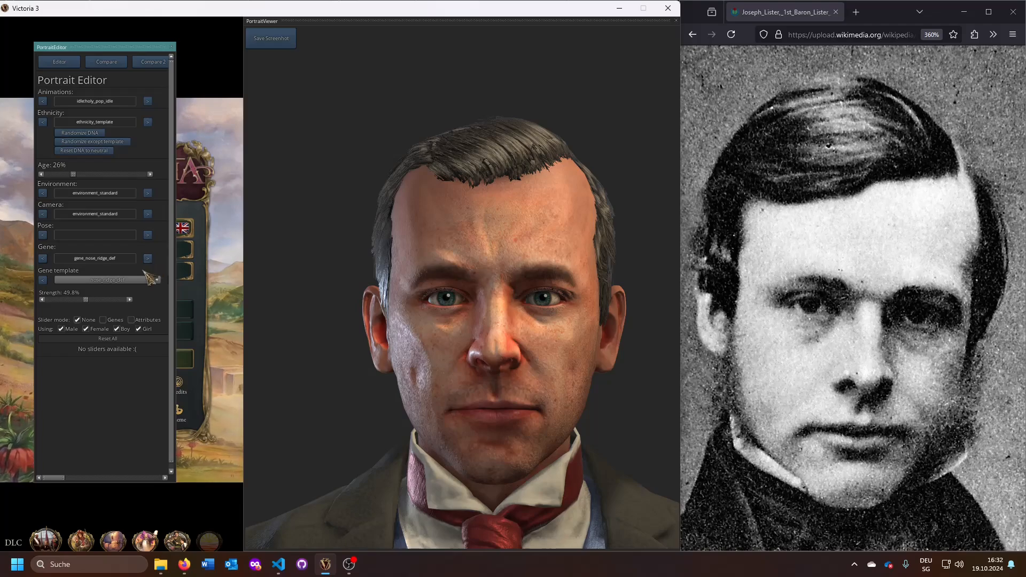
mouse_move(87, 301)
mouse_down()
mouse_move(113, 300)
mouse_move(45, 295)
mouse_move(101, 304)
mouse_up()
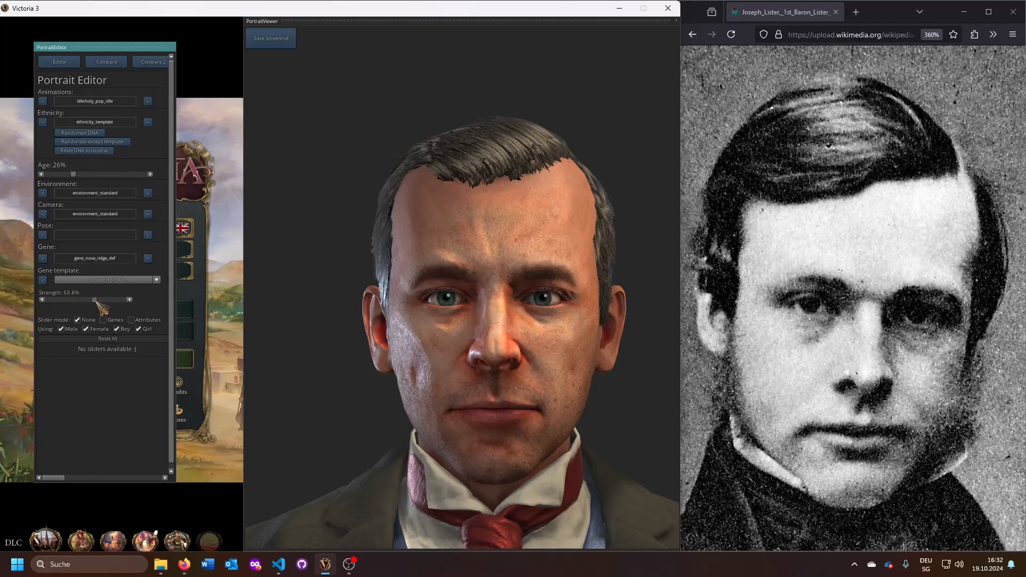
Step: Set gene_nose_ridge_def_min to 22.4% strength and gene_nose_ridge_width to 45.5%
click(147, 258)
drag(87, 301, 62, 311)
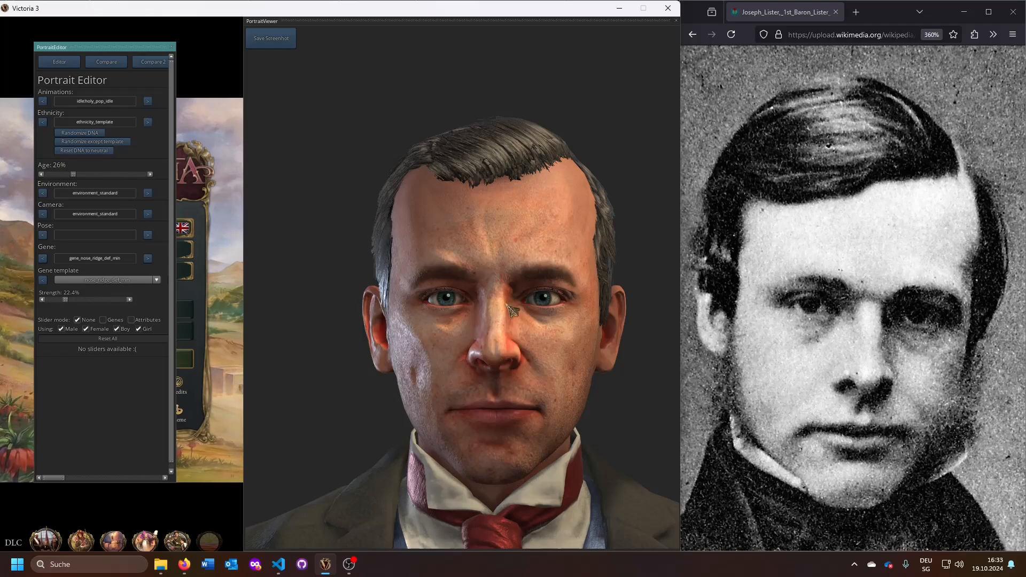
click(148, 259)
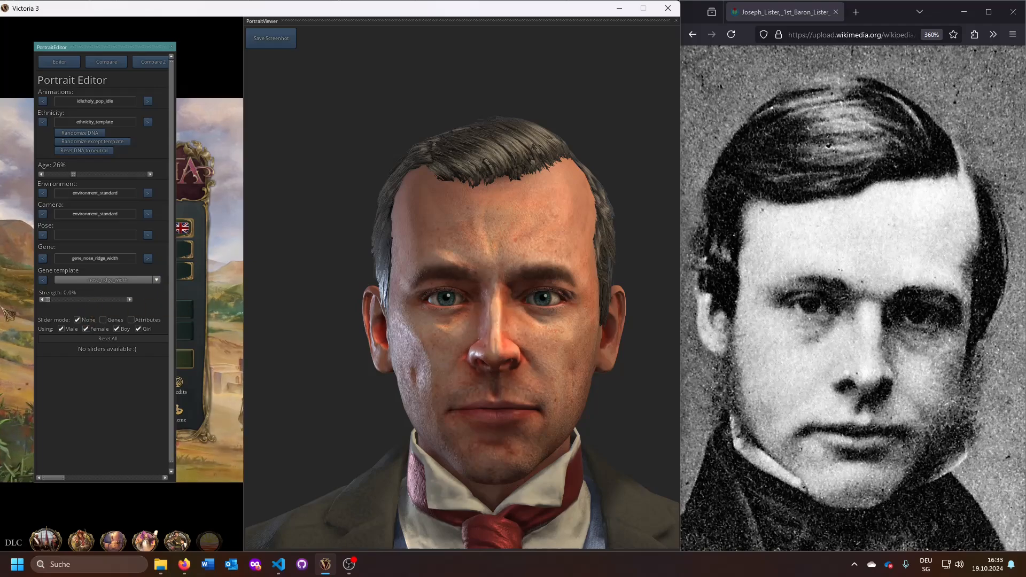
mouse_move(97, 302)
mouse_down()
mouse_move(123, 302)
mouse_move(91, 300)
mouse_up()
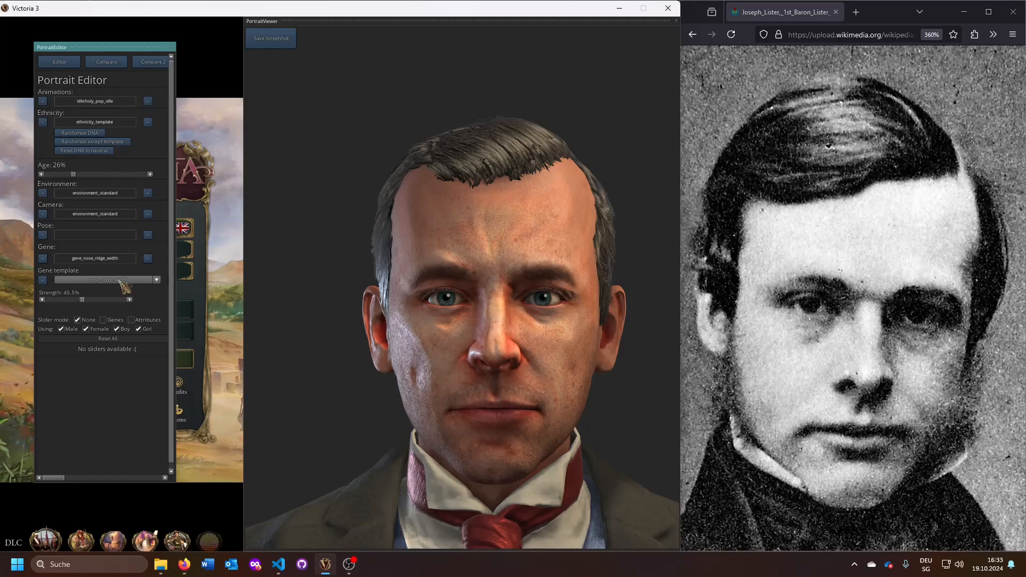
Step: Fine-tune gene_nose_size, and set gene_nose_tip_angle to 59.2% strength with the head in profile beside the side-view reference
click(149, 258)
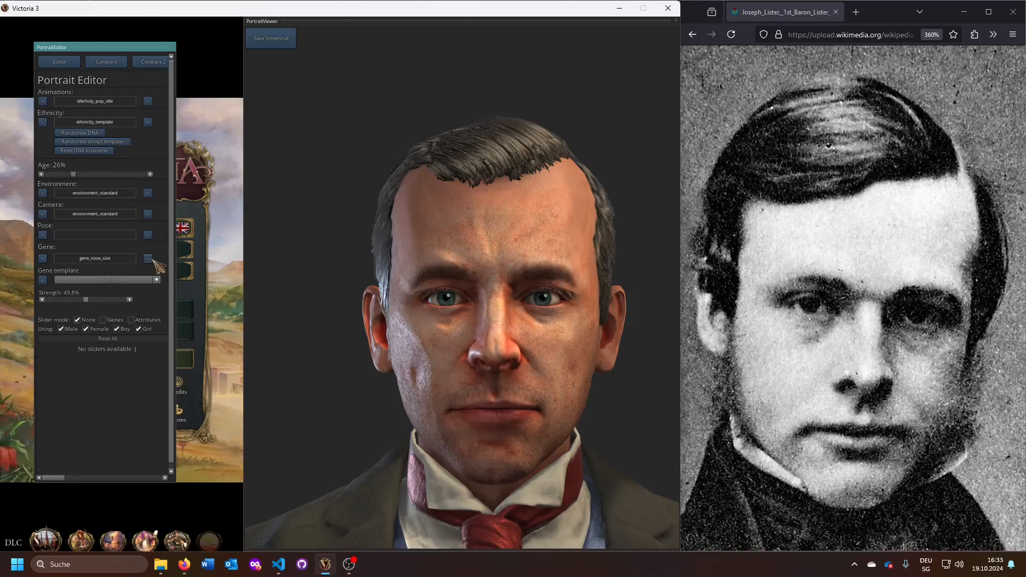
mouse_move(86, 301)
mouse_down()
mouse_move(159, 302)
mouse_move(85, 308)
mouse_up()
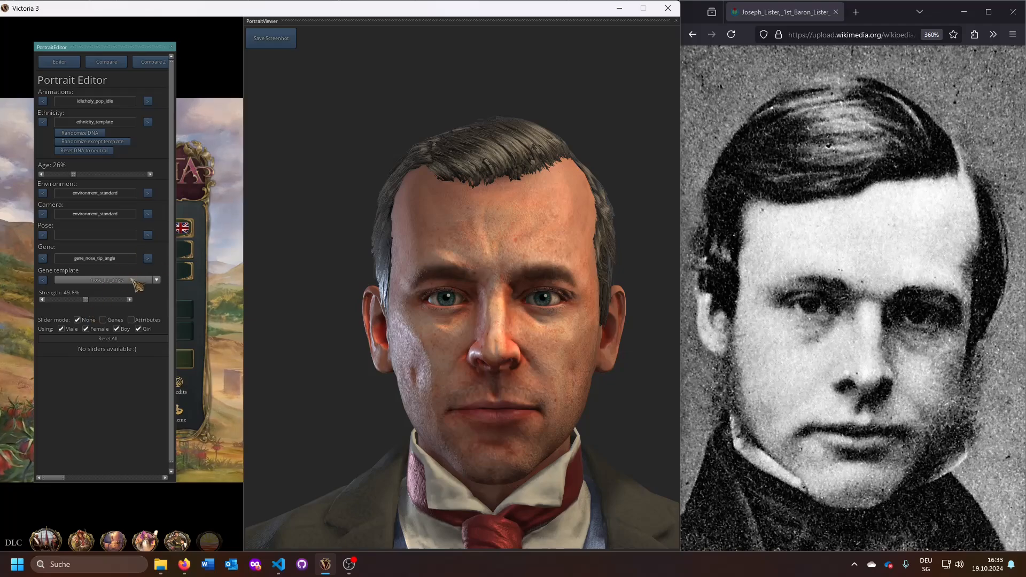
key(alt+Tab)
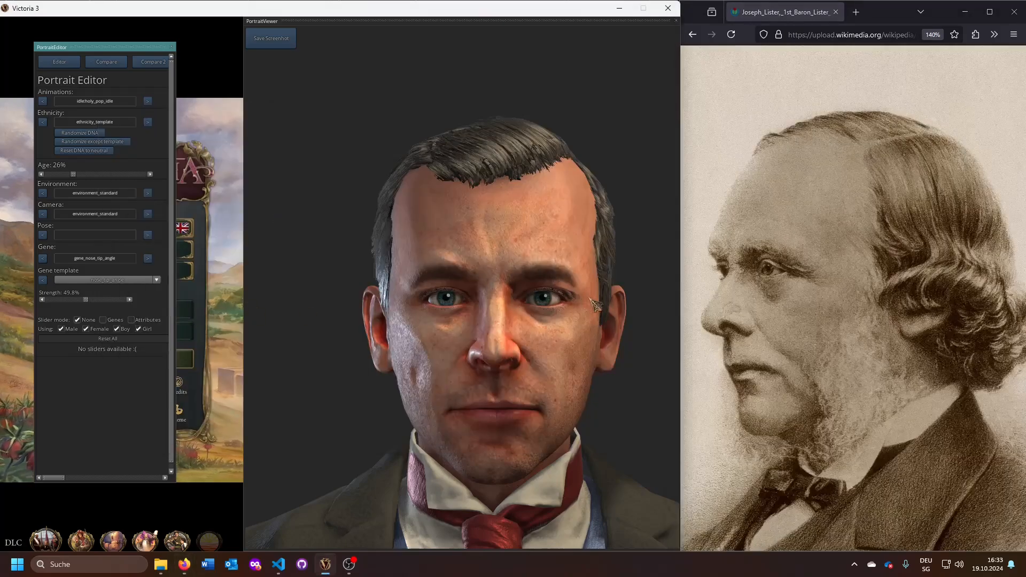
drag(596, 305, 324, 297)
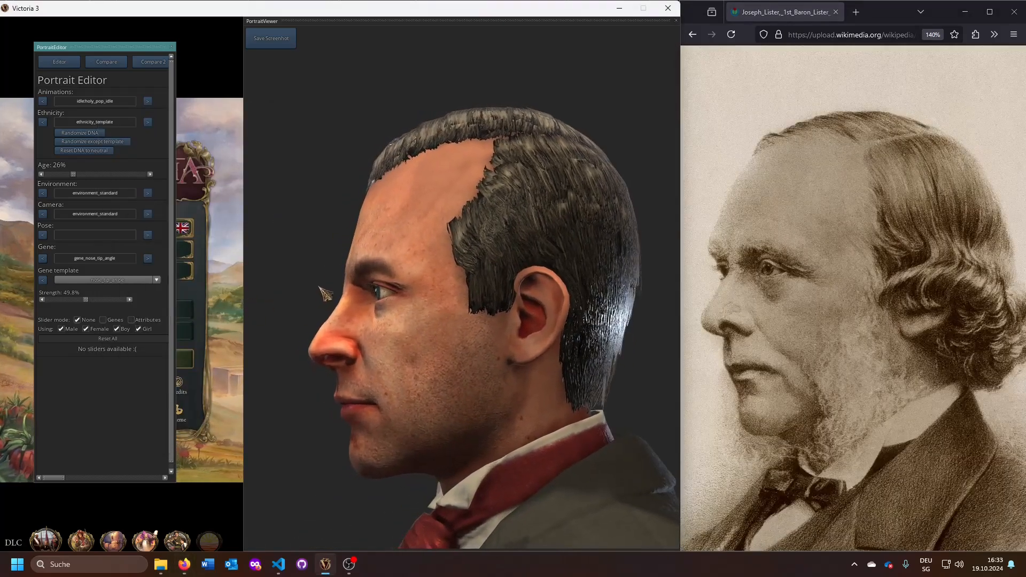
mouse_move(87, 300)
mouse_down()
mouse_move(47, 301)
mouse_move(111, 302)
mouse_move(95, 302)
mouse_up()
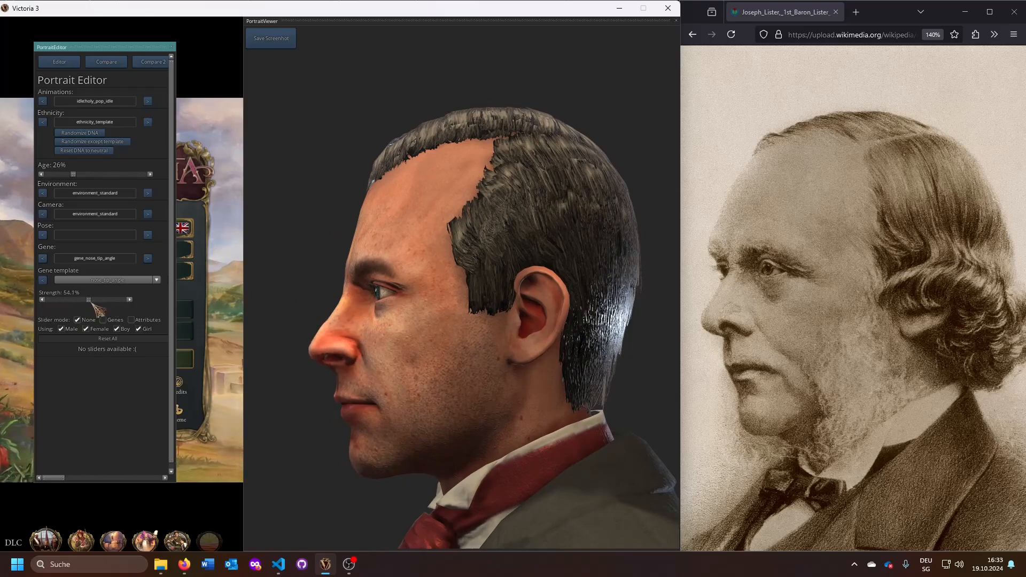
drag(98, 304, 98, 304)
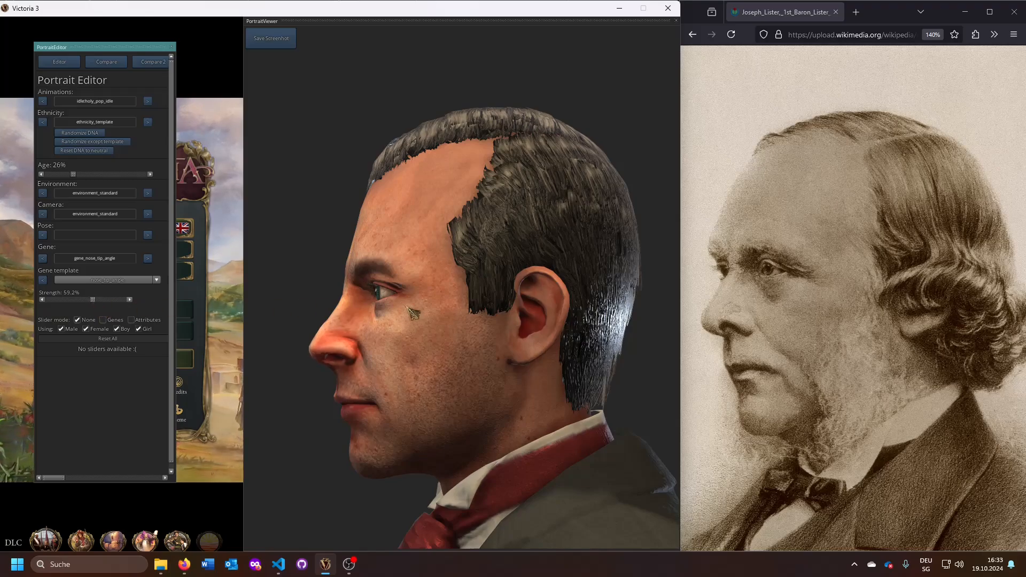
Step: Switch to the gene_nose_nostril_height gene and set it to 59.2% strength
click(89, 260)
text(phil)
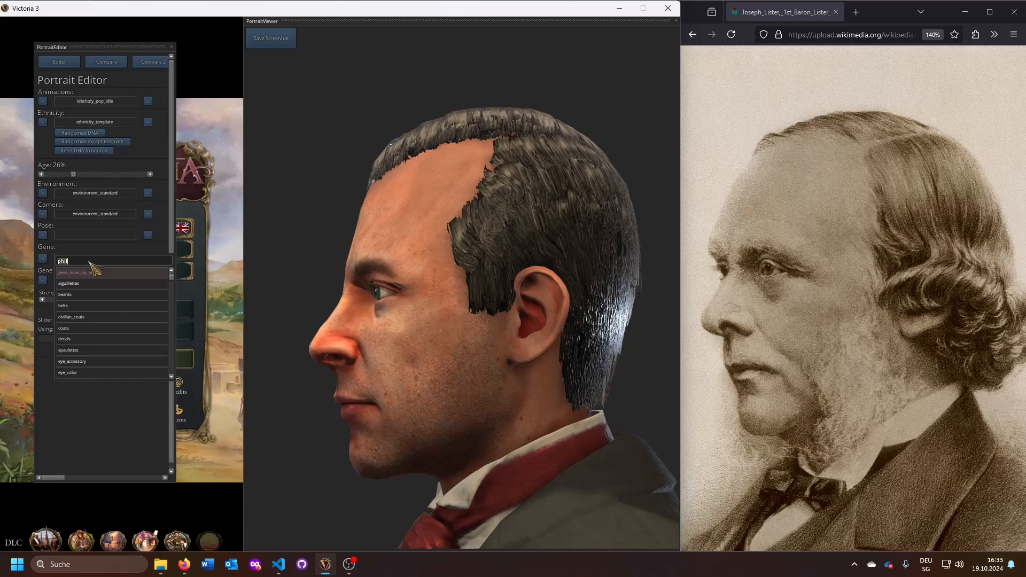
key(BackSpace)
key(BackSpace)
key(BackSpace)
key(BackSpace)
text(nos)
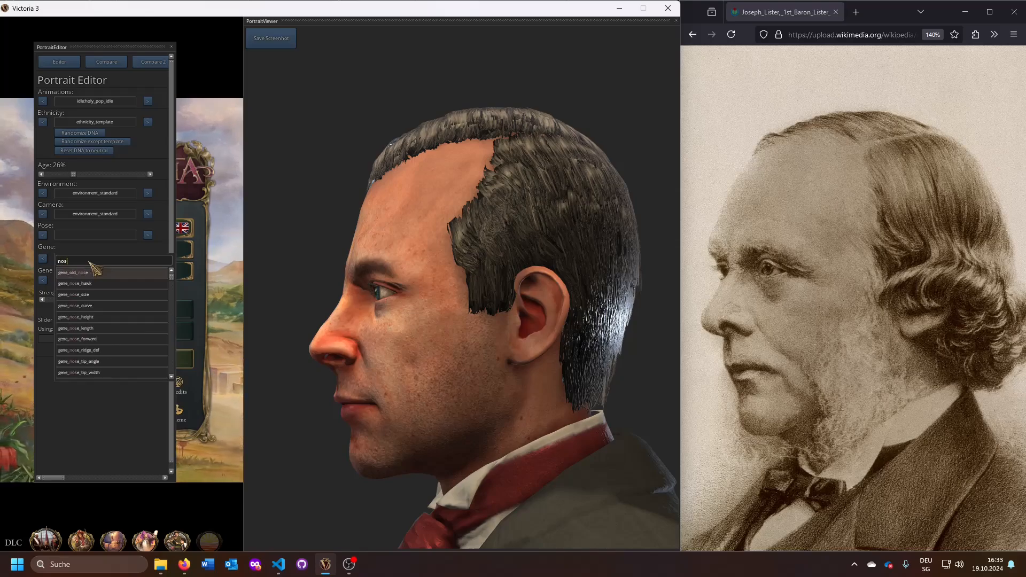
text(til)
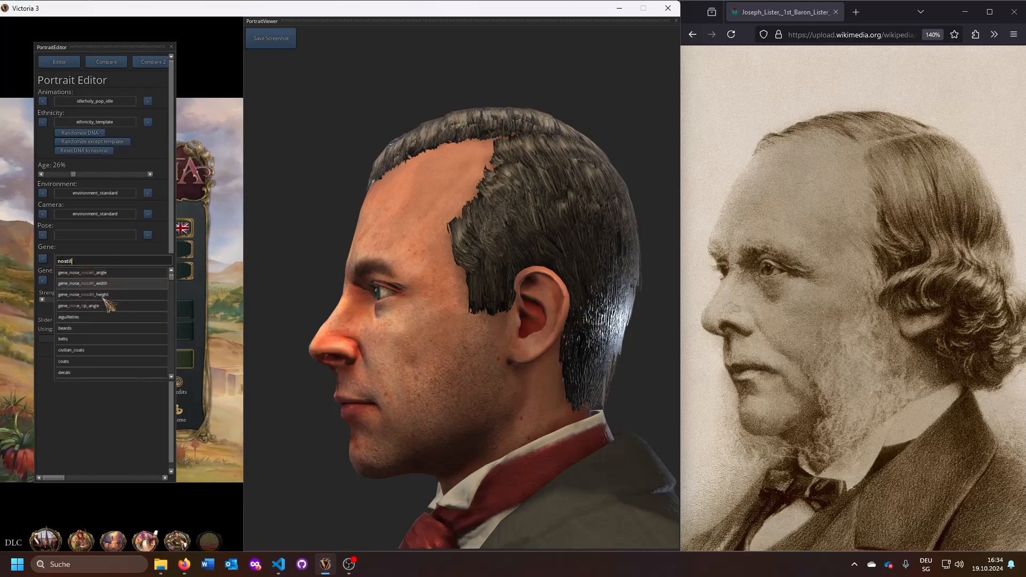
click(103, 295)
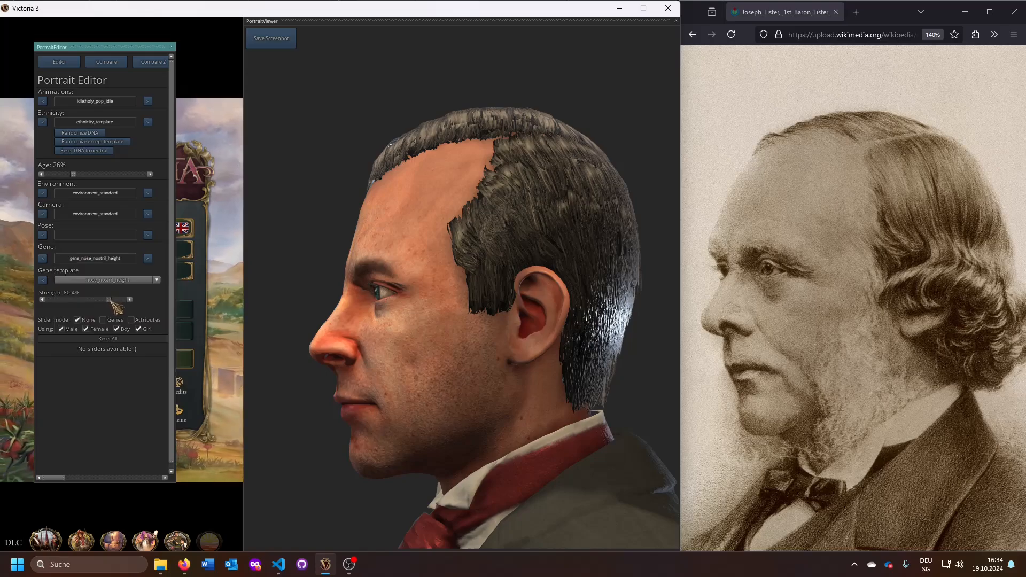
drag(107, 301, 96, 302)
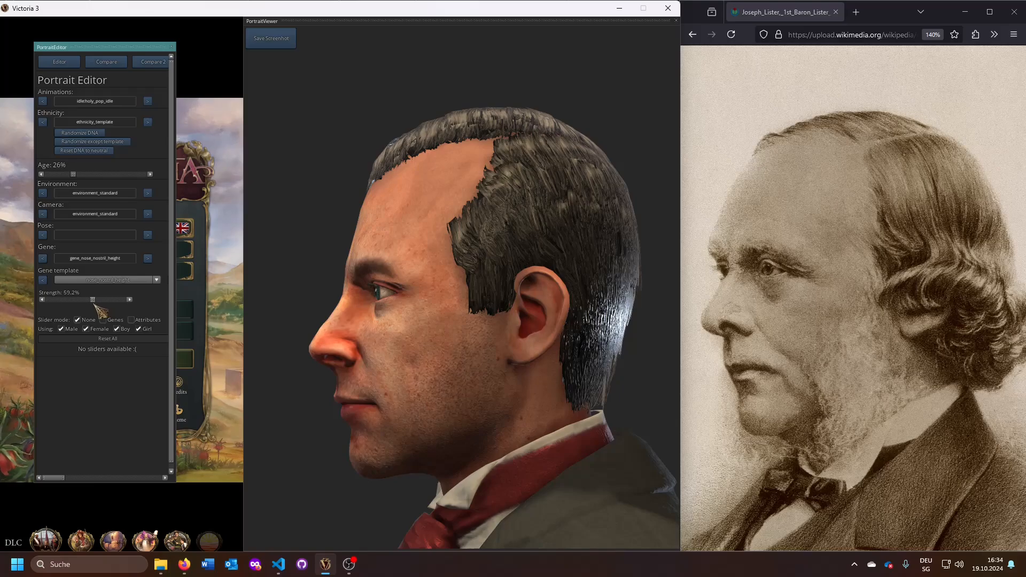
Step: Set gene_nose_nostril_angle to 94.1% strength, then face the head forward beside the young reference photo
click(44, 260)
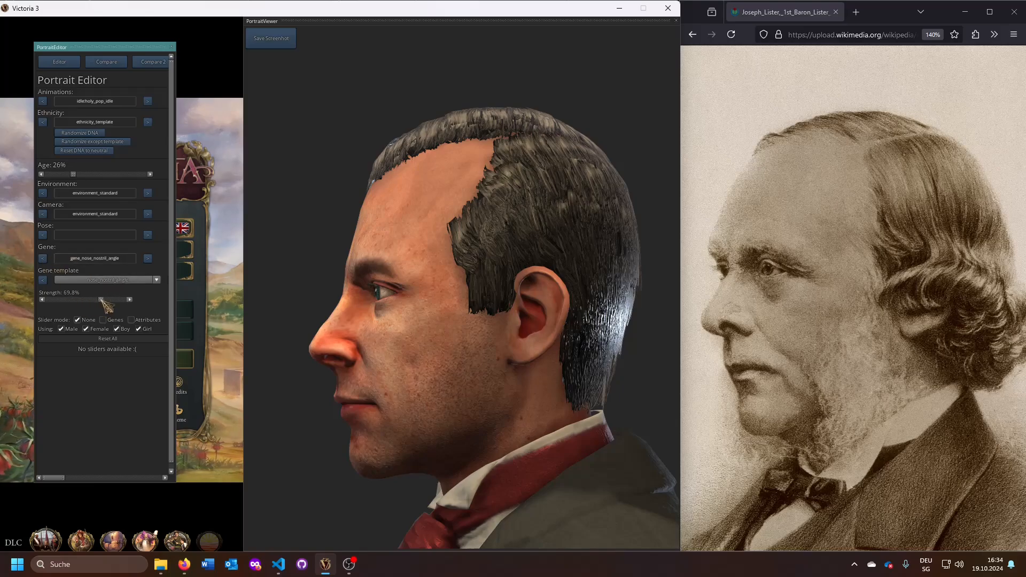
drag(101, 300, 120, 301)
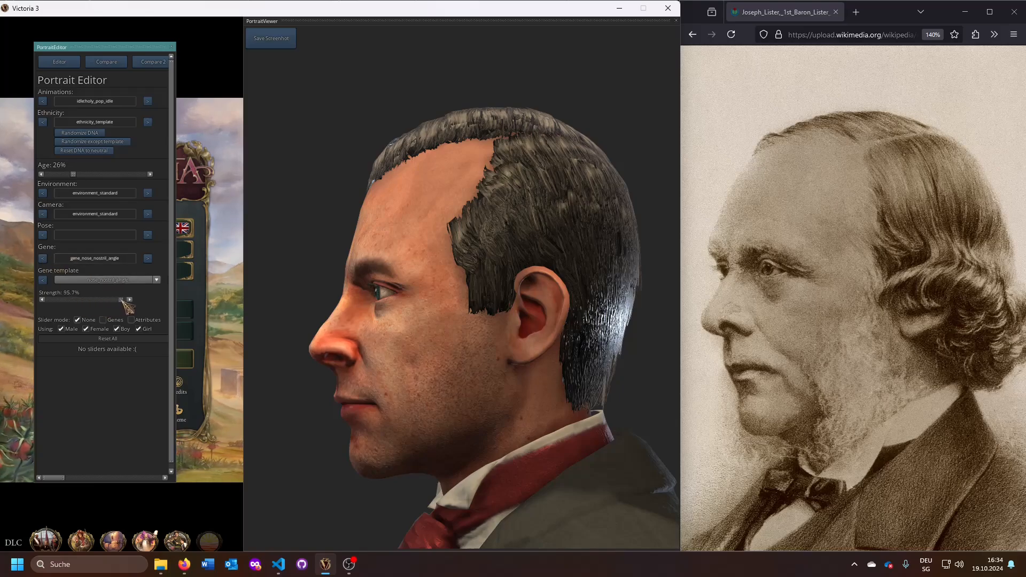
key(alt+Tab)
key(alt+Tab)
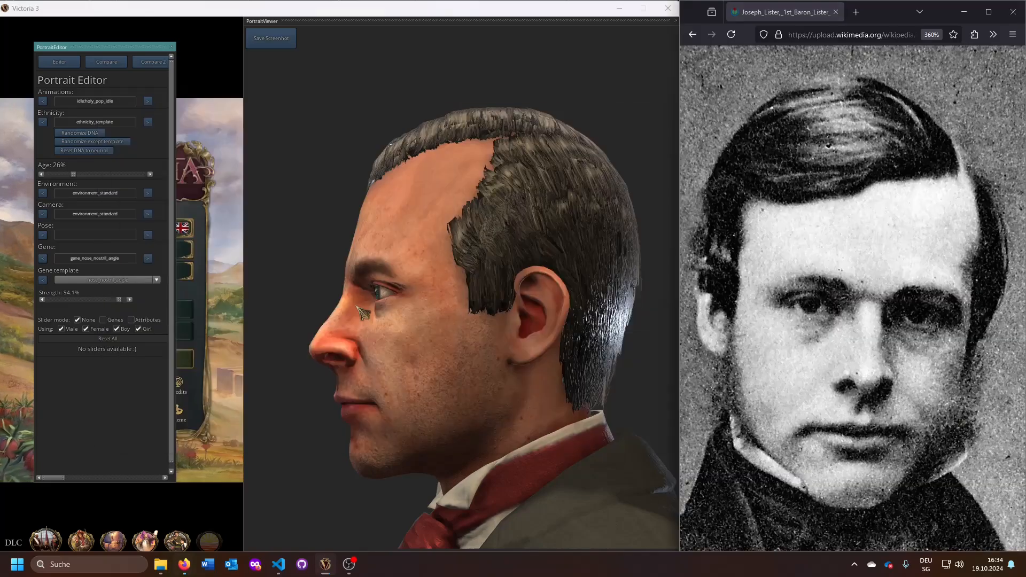
click(461, 330)
drag(430, 335, 633, 339)
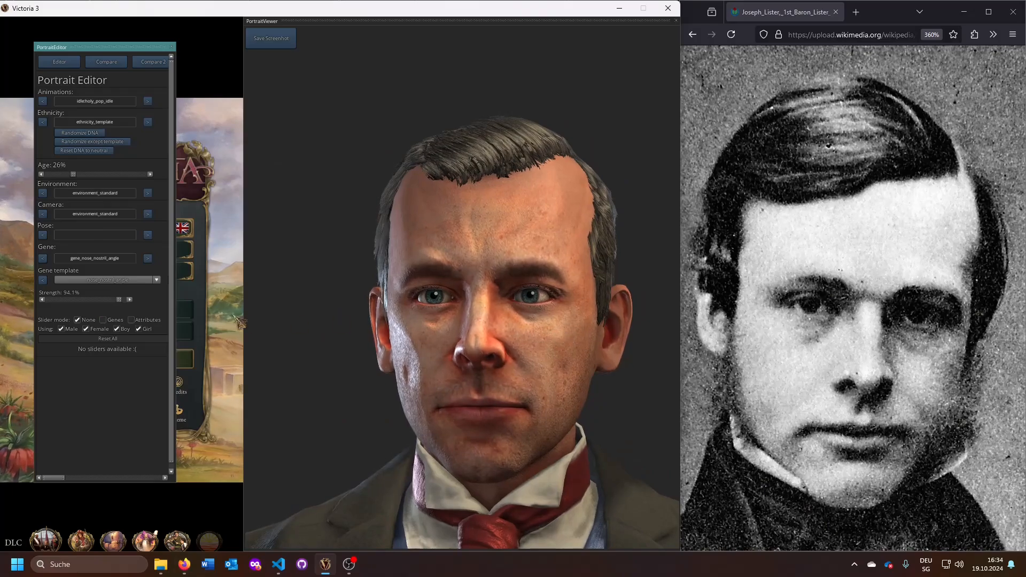
Step: Switch to the gene_nose_tip_angle gene and set it to 53.3% strength
click(108, 259)
text(tip)
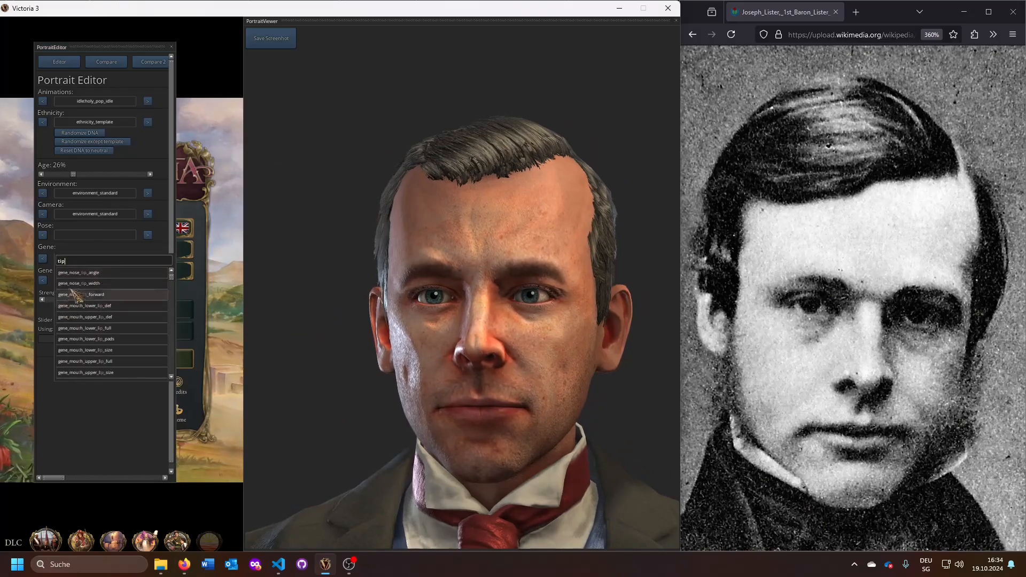
click(109, 272)
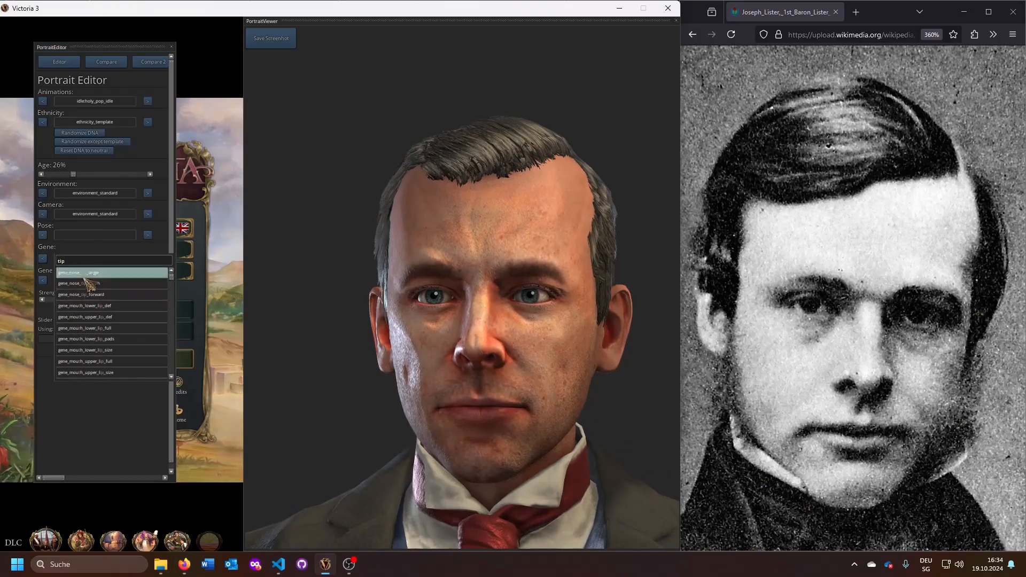
drag(95, 302, 88, 300)
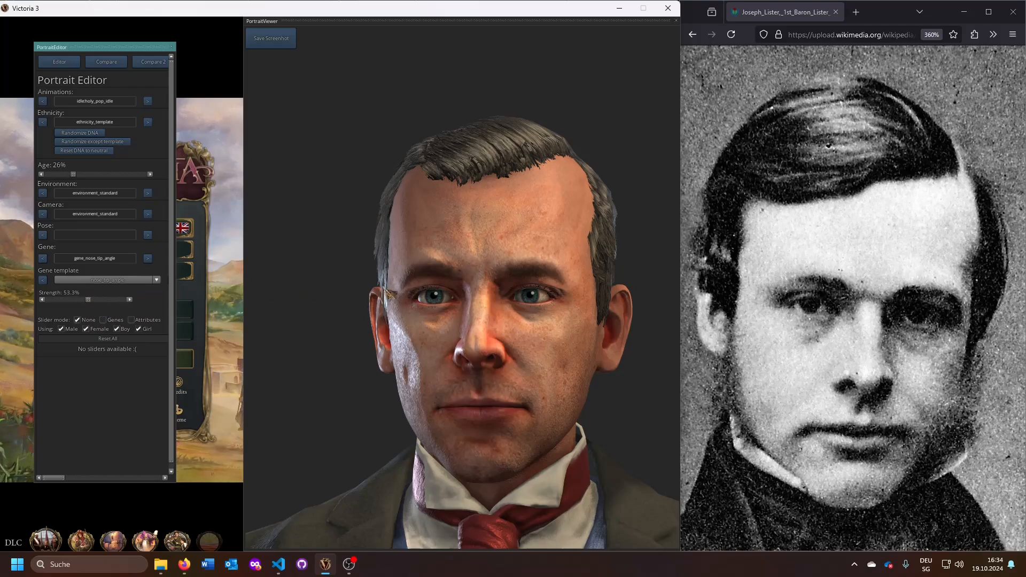
Step: Set gene_nose_tip_forward to 50.2% strength with the head in profile beside the side-view reference
click(148, 259)
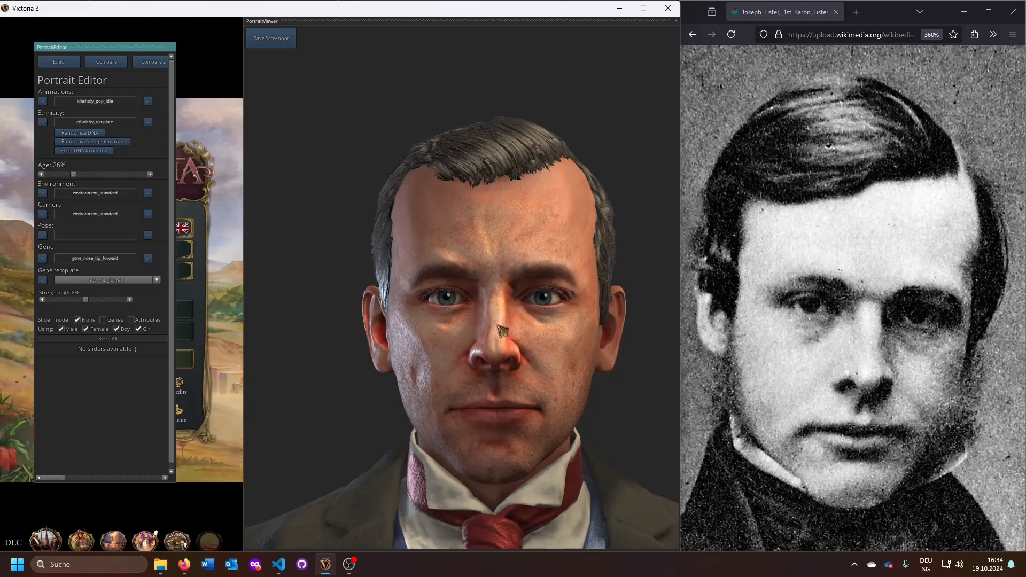
key(alt+Tab)
key(alt+Tab)
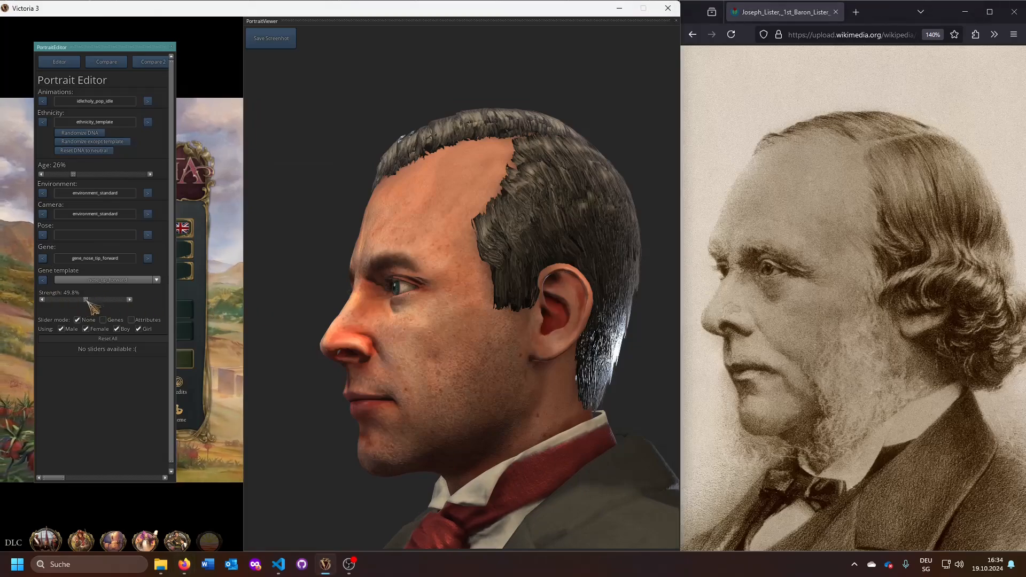
mouse_move(85, 300)
mouse_down()
mouse_move(175, 301)
mouse_move(8, 305)
mouse_move(90, 307)
mouse_up()
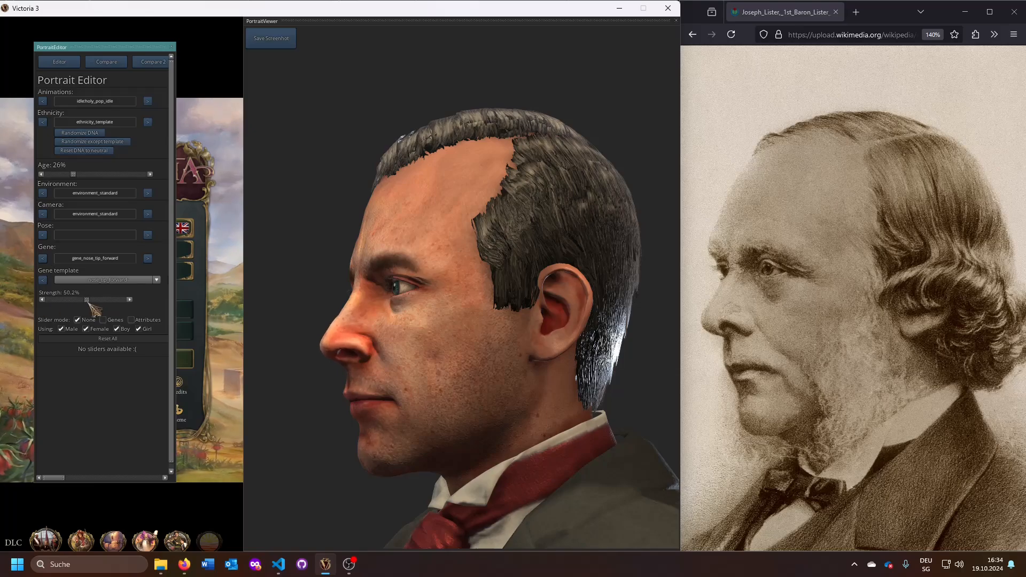
Step: Return to the front view and young reference photo, and set gene_nose_tip_width to 37.6% strength
key(alt+Tab)
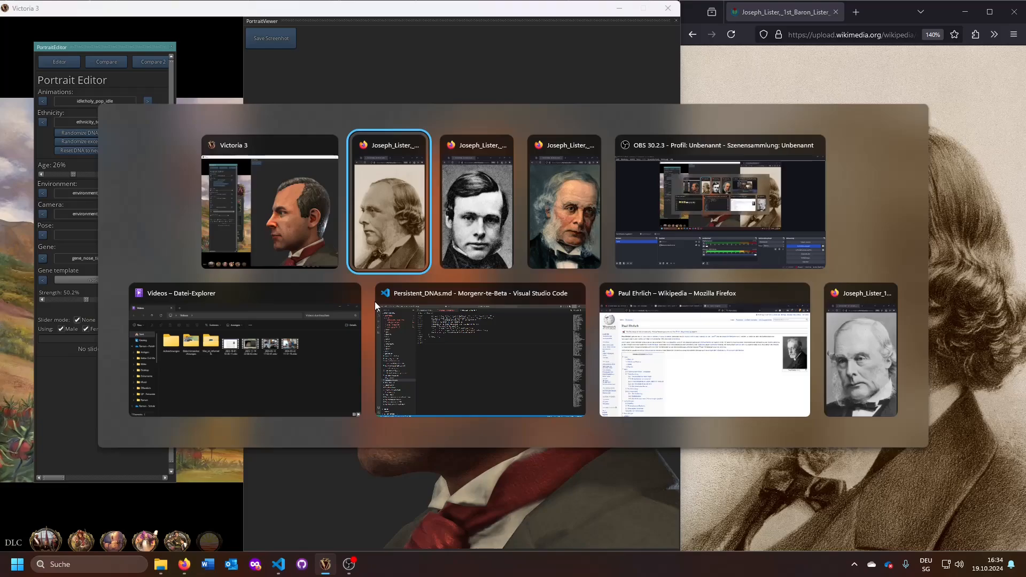
drag(340, 317, 541, 305)
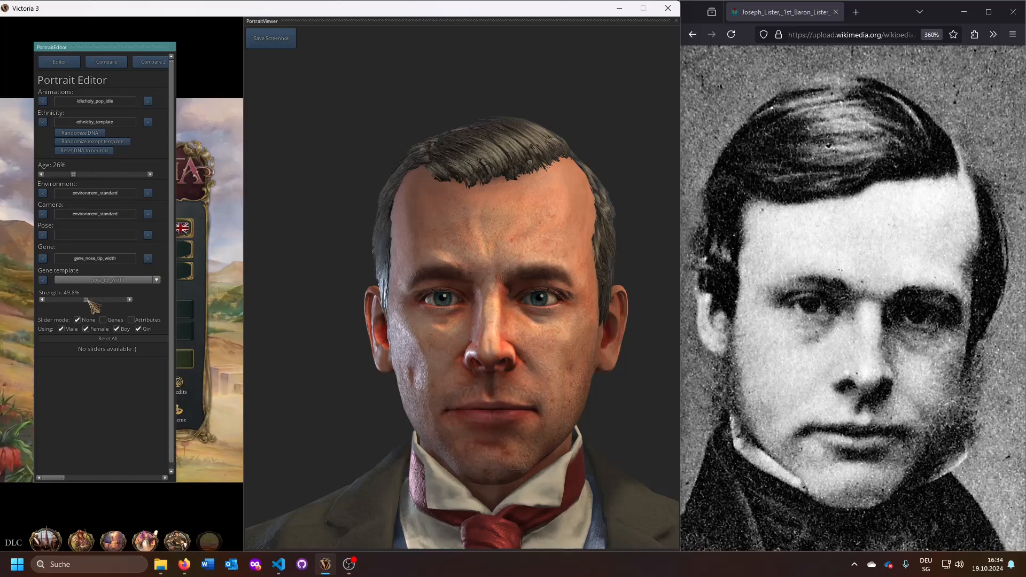
drag(87, 301, 73, 301)
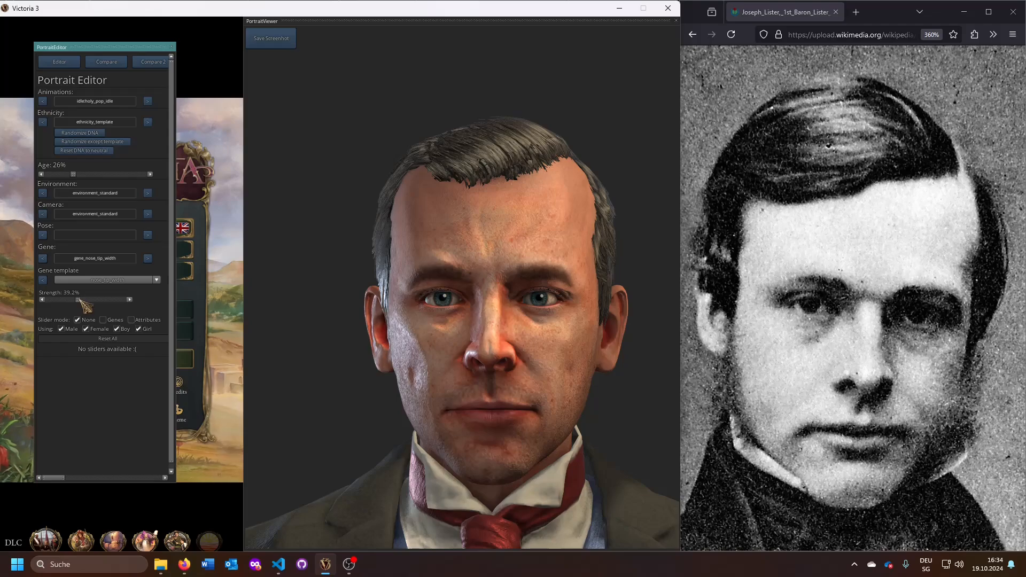
Step: Raise the character's age to 63% and compare the aged face with the older reference portraits
mouse_move(73, 174)
mouse_down()
mouse_move(104, 175)
mouse_move(110, 188)
mouse_up()
key(alt+Tab)
key(alt+Tab)
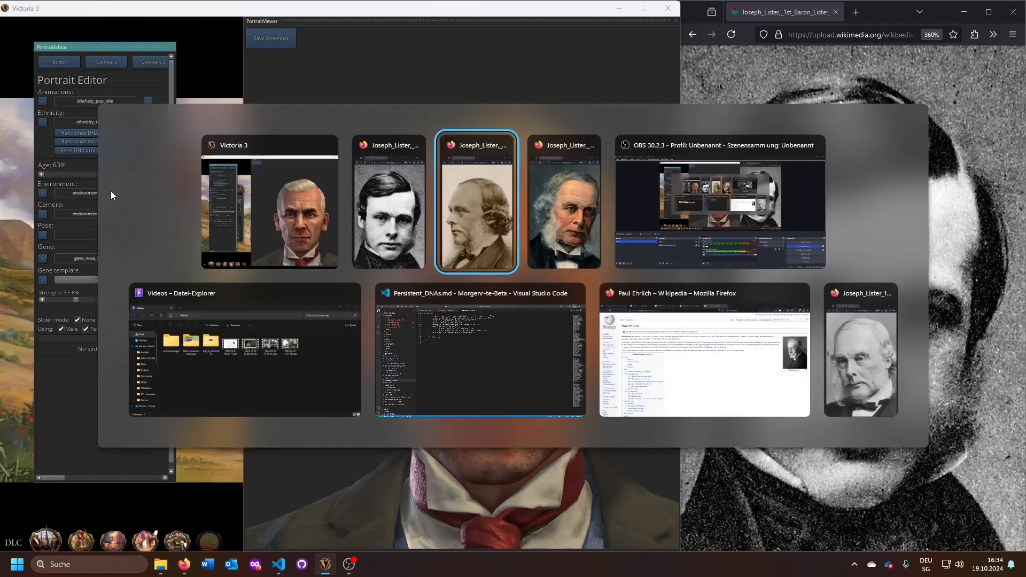
key(alt+Tab)
key(alt+Tab)
key(alt+Tab)
key(alt+Tab)
key(alt+Tab)
key(alt+Tab)
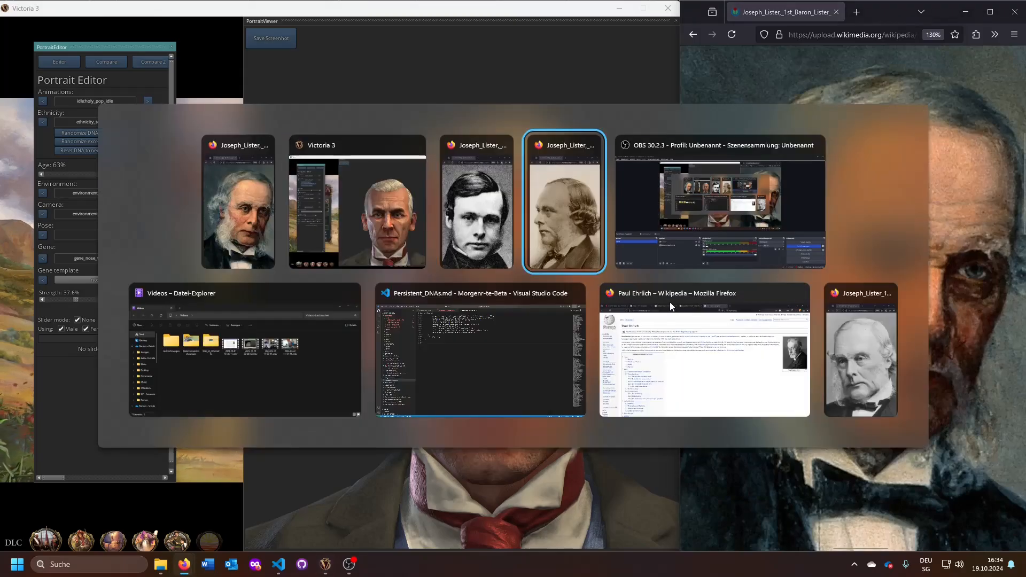
key(alt+Tab)
key(alt+Tab)
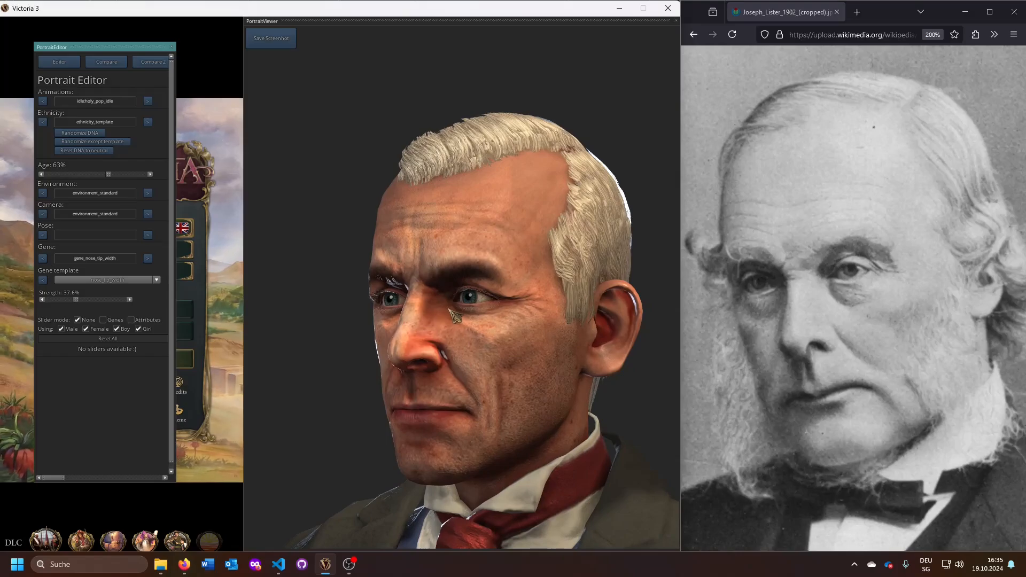
Step: Bring back the young reference photo and lower the character's age to 28%
key(alt+Tab)
key(alt+Tab)
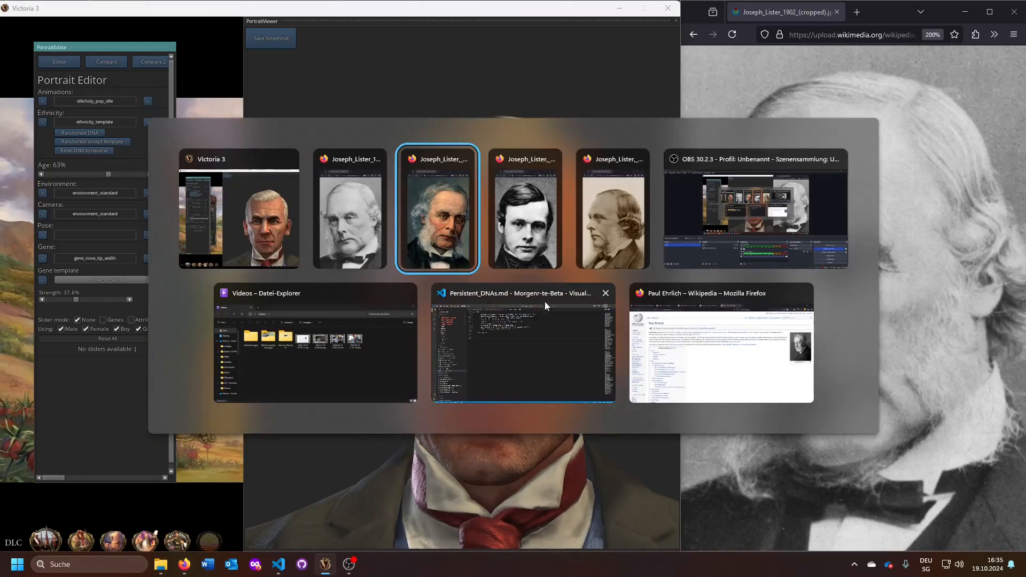
key(alt+Tab)
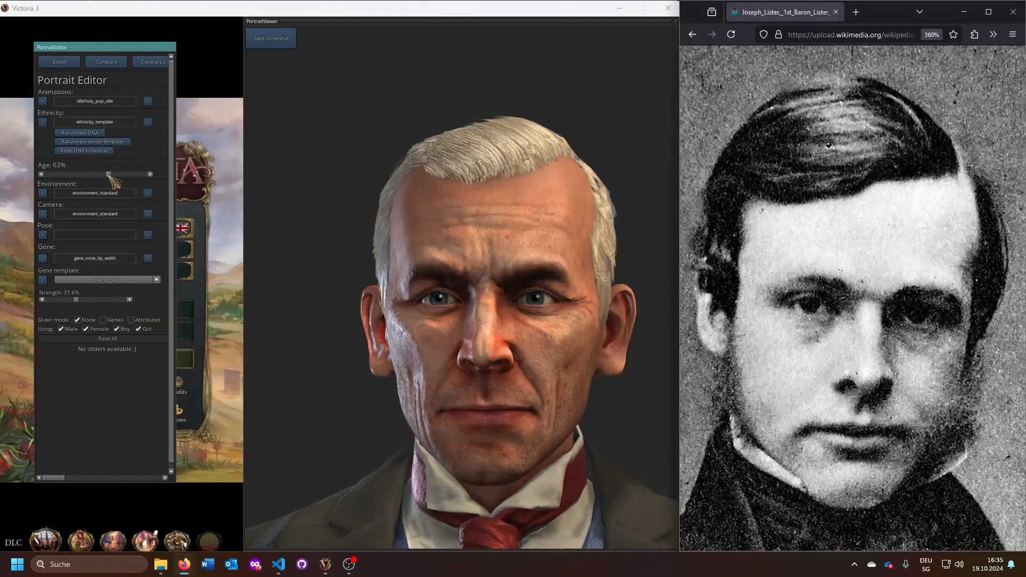
drag(109, 175, 76, 176)
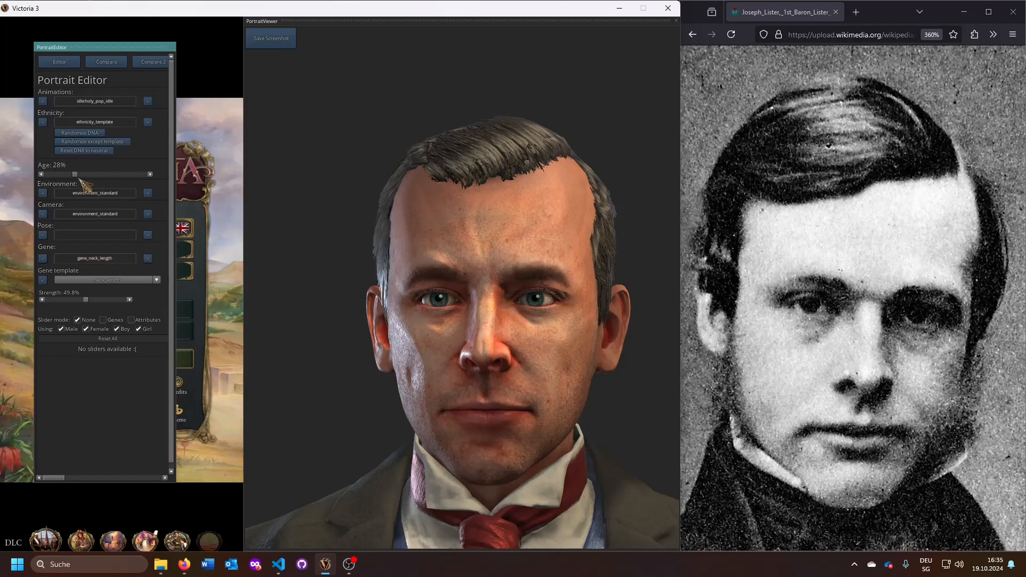
Step: Set the character's age to 61% and bring up the 1902 reference photo for comparison
drag(76, 174, 107, 176)
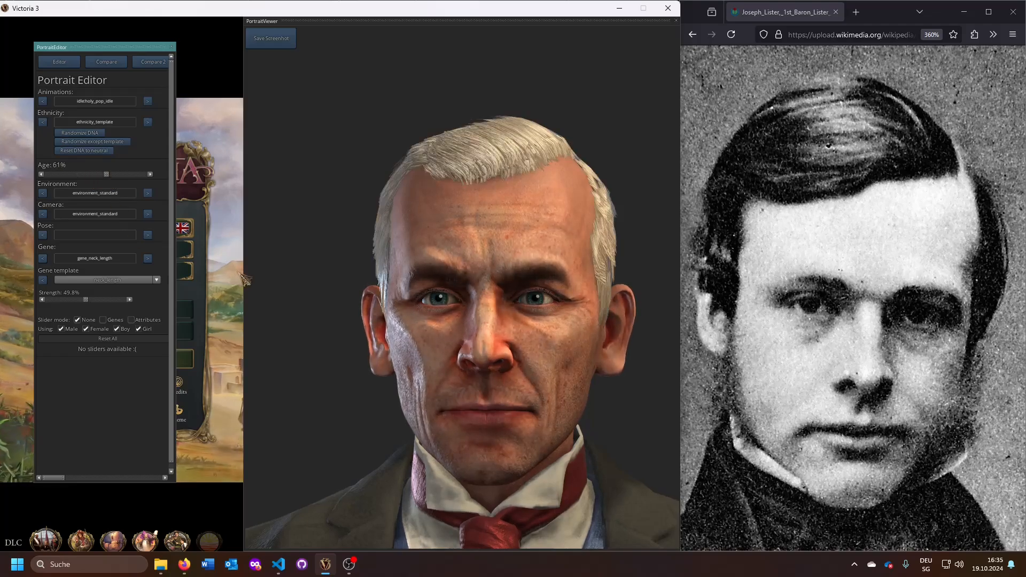
key(alt+Tab)
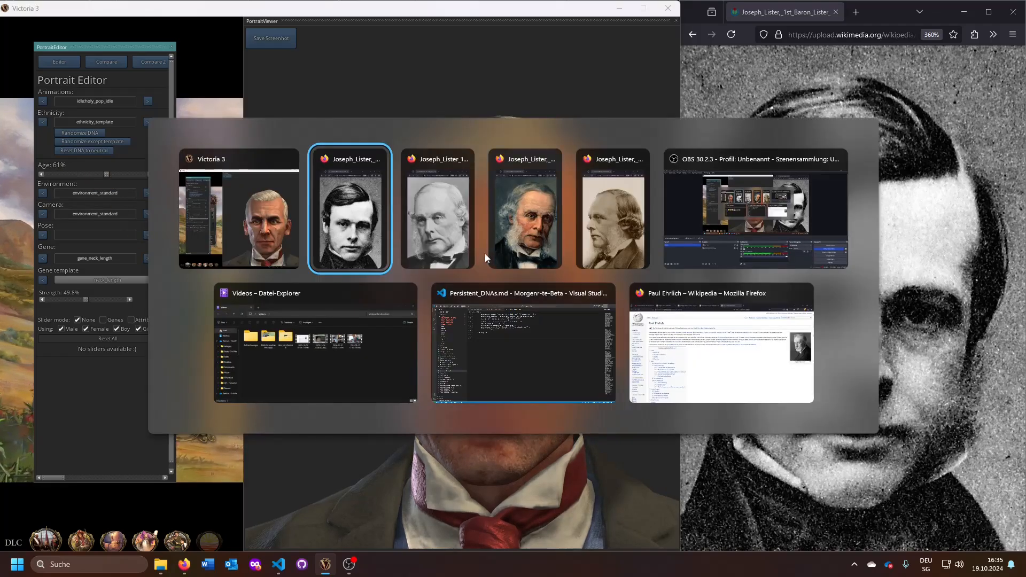
click(448, 255)
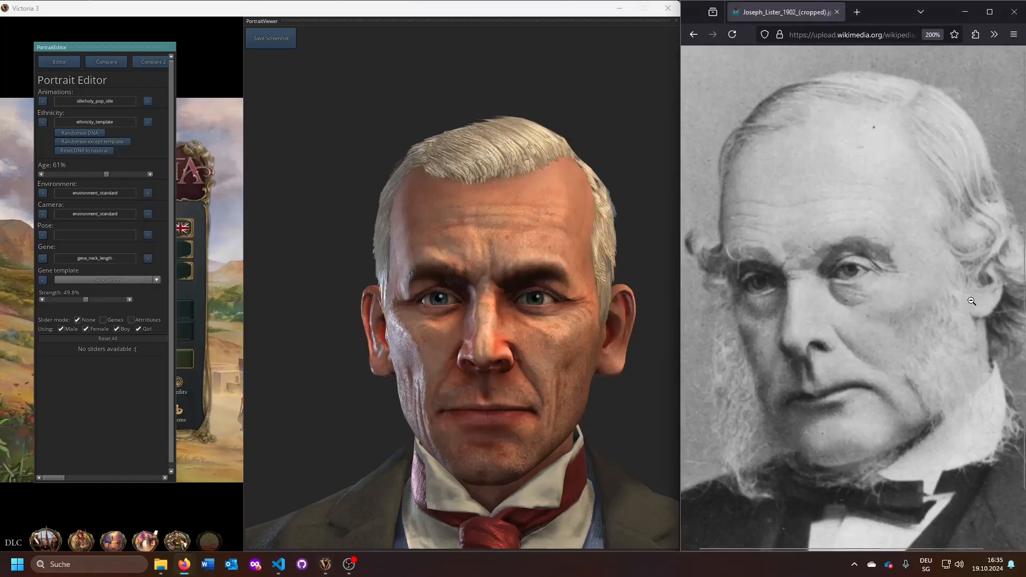
Step: Give the character large side whiskers using the beards gene, sub group european_beards, at 77.6% strength
click(109, 259)
text(tip)
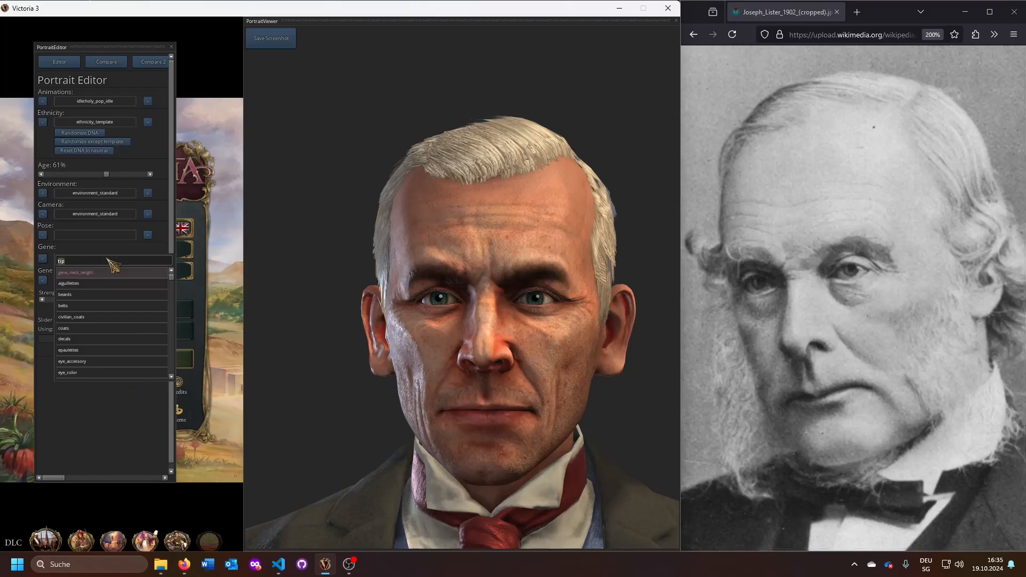
key(BackSpace)
key(BackSpace)
key(BackSpace)
text(bea)
click(137, 272)
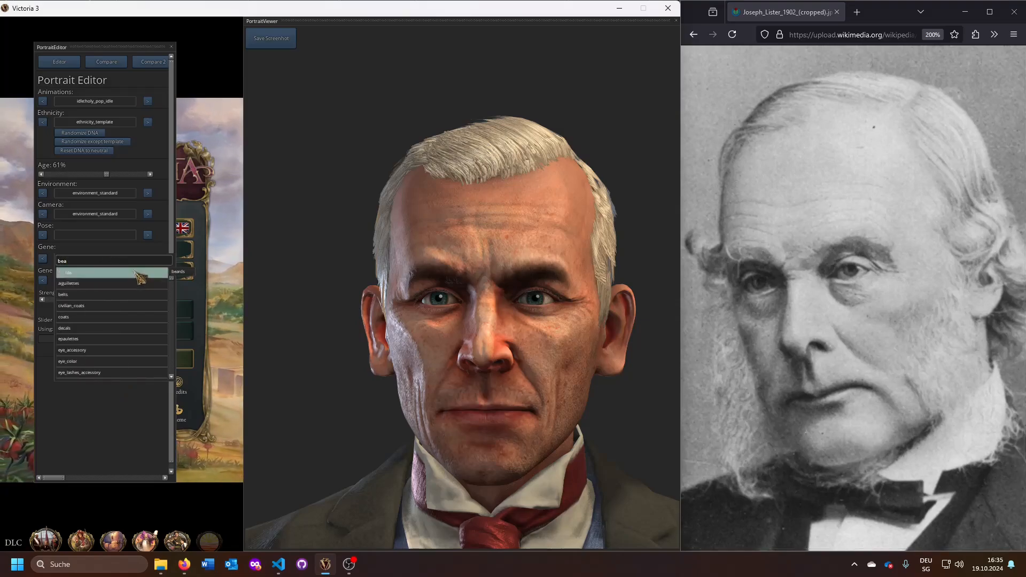
click(119, 280)
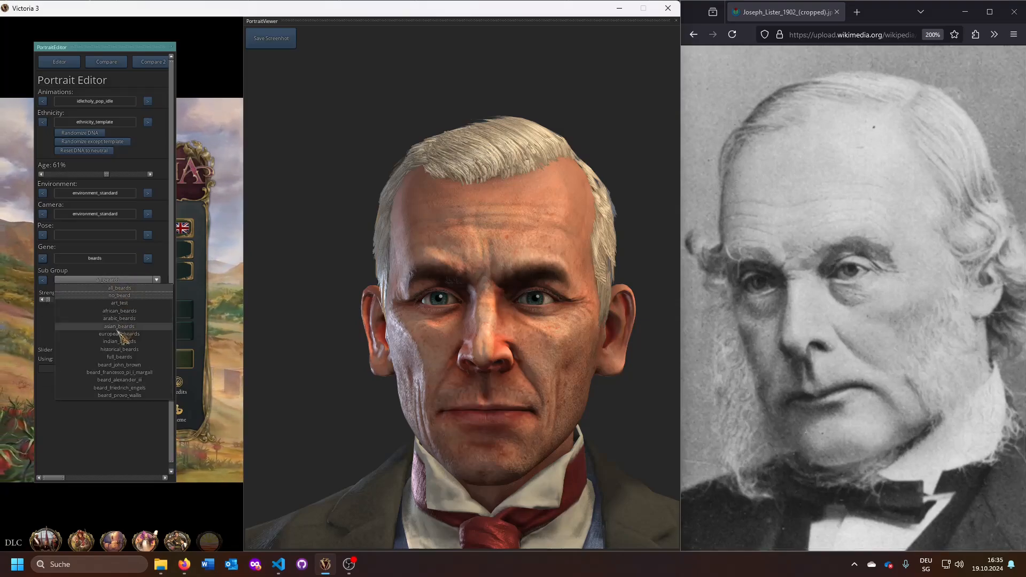
click(120, 333)
drag(48, 300, 107, 301)
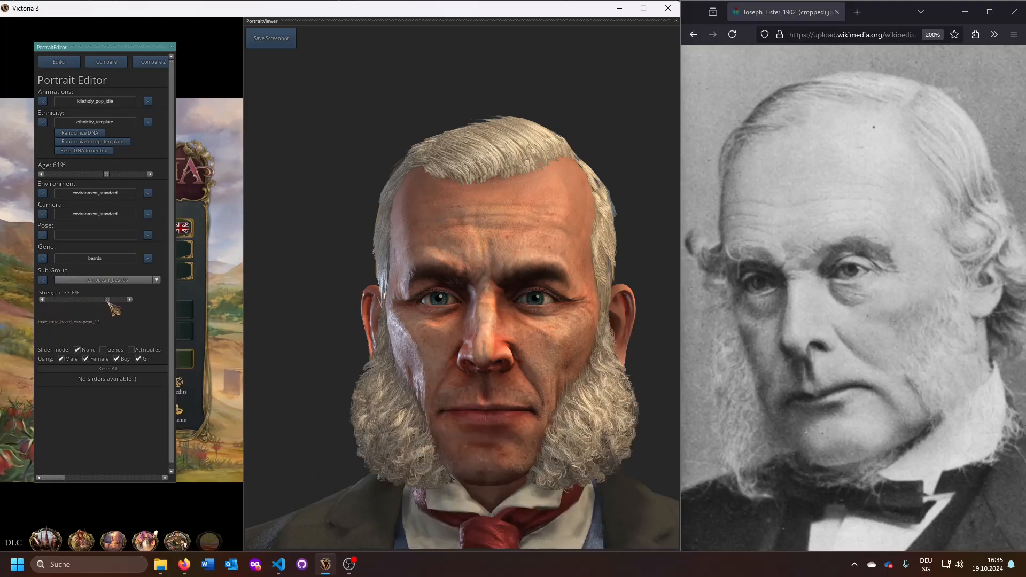
mouse_move(527, 365)
mouse_down()
mouse_move(405, 364)
mouse_move(541, 366)
mouse_up()
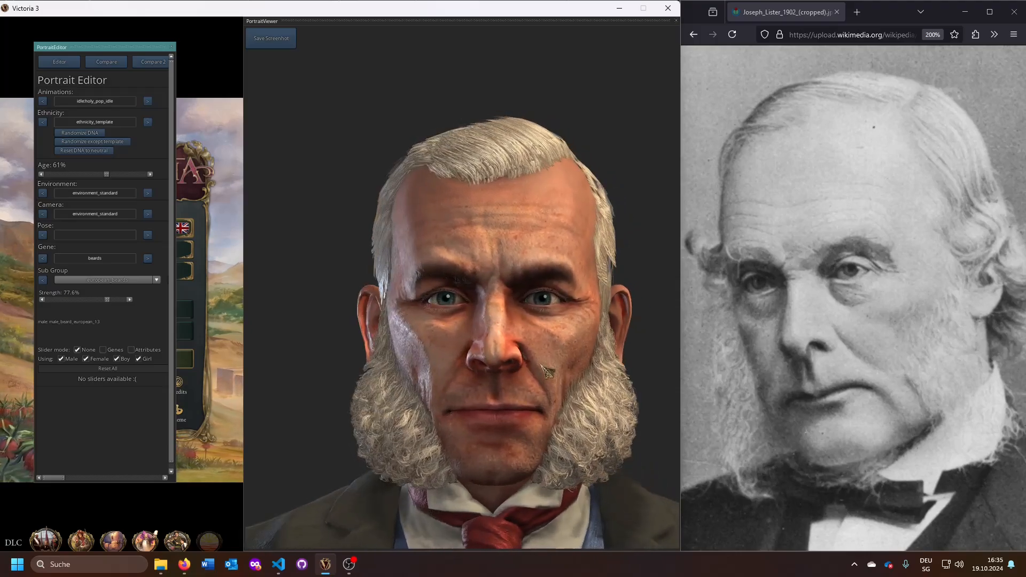
Step: Leave the character without a mustache using the mustaches gene, sub group no_mustache, at 0.4% strength
click(125, 258)
text(bea)
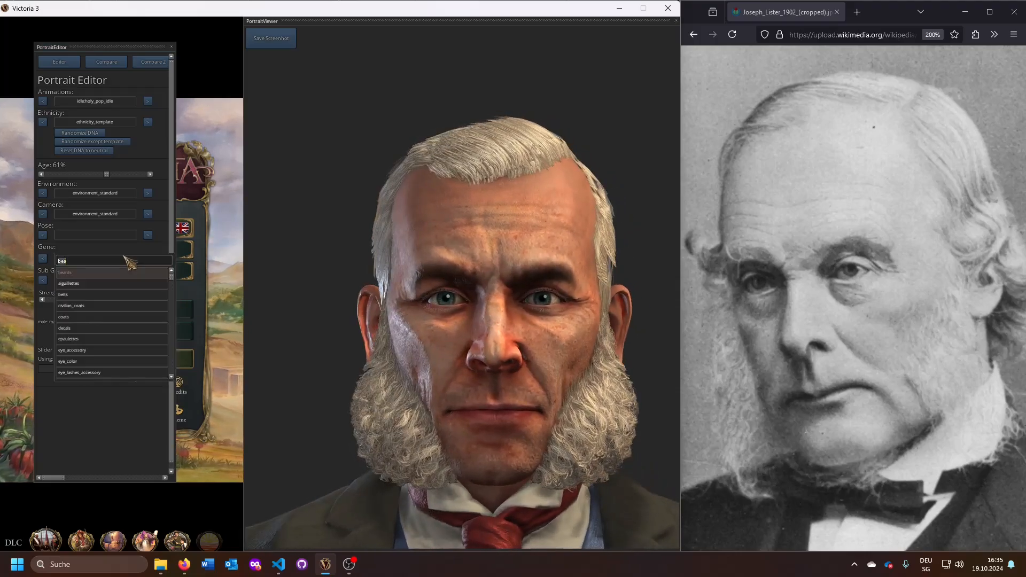
key(BackSpace)
key(BackSpace)
key(BackSpace)
text(mus)
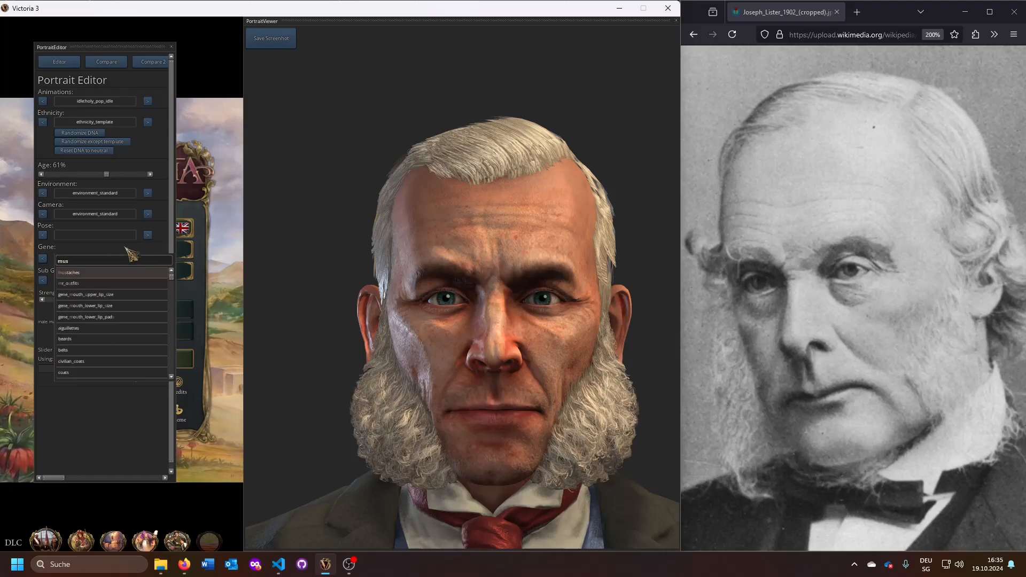
click(102, 274)
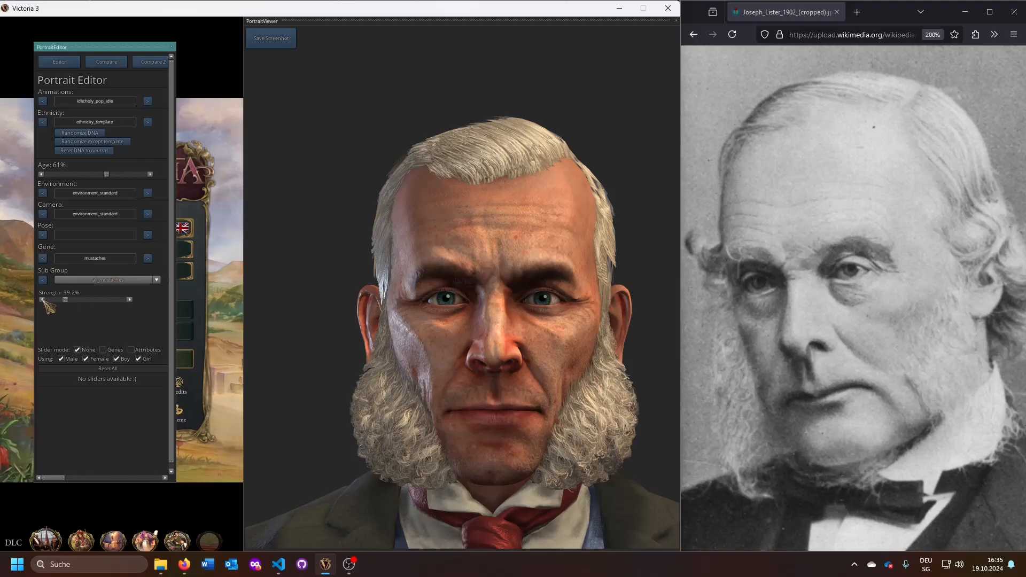
click(110, 280)
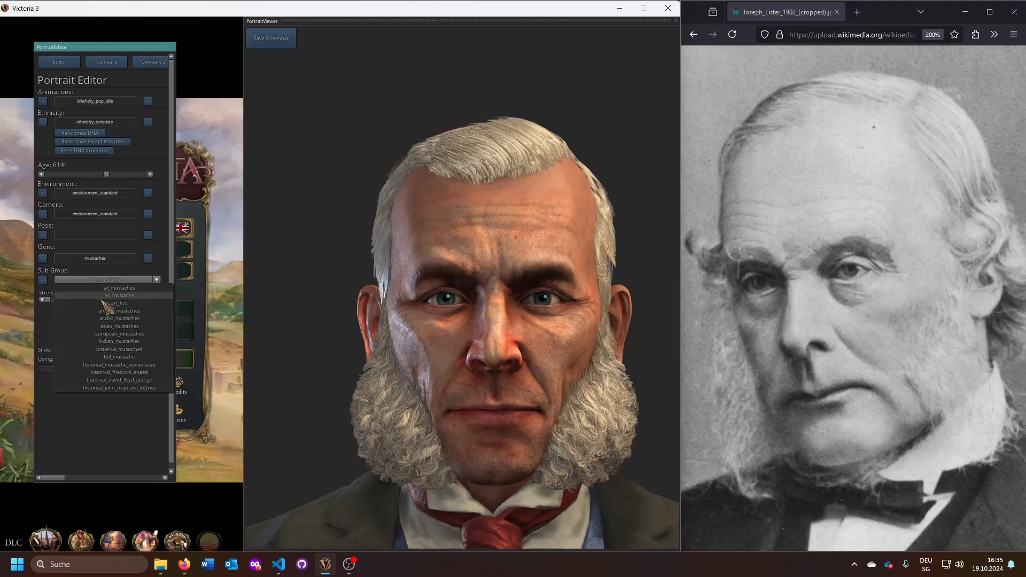
click(119, 334)
mouse_move(48, 301)
mouse_down()
mouse_move(150, 302)
mouse_move(44, 304)
mouse_up()
click(102, 280)
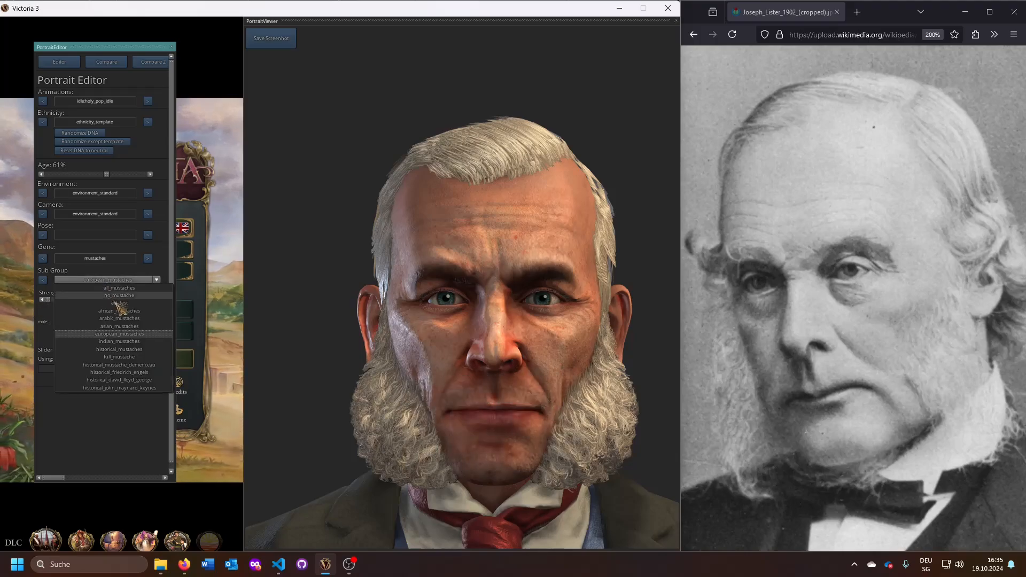
click(121, 295)
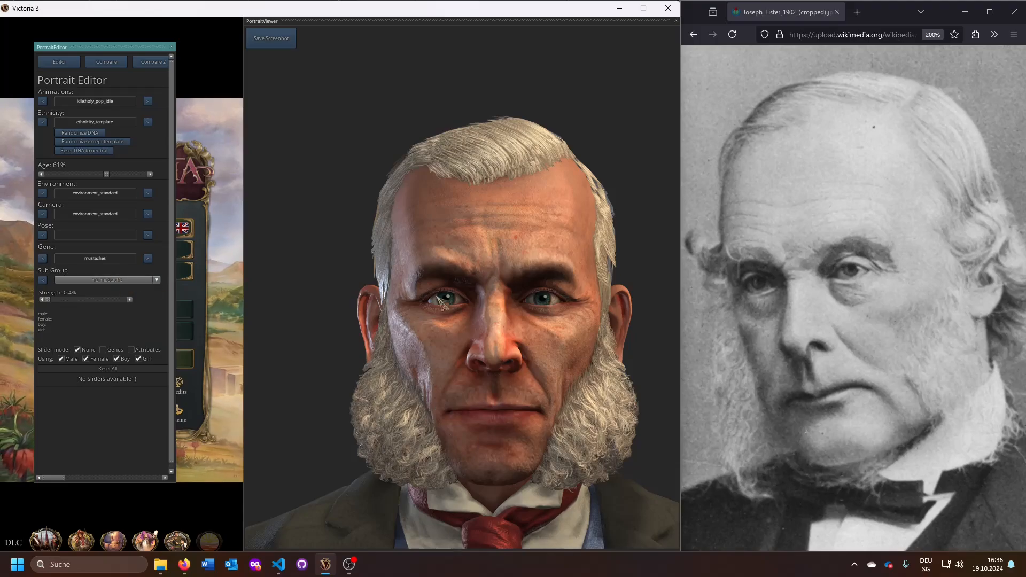
Step: Switch to the gene_old_eyes gene and try the old_eyes_03 template on the face in three-quarter view
drag(488, 295, 397, 277)
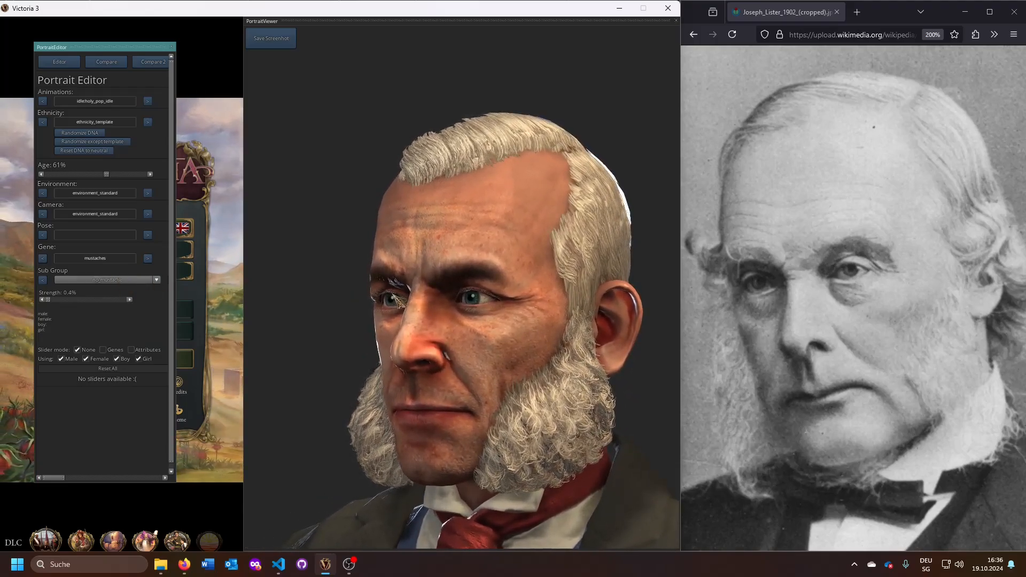
drag(392, 294, 406, 297)
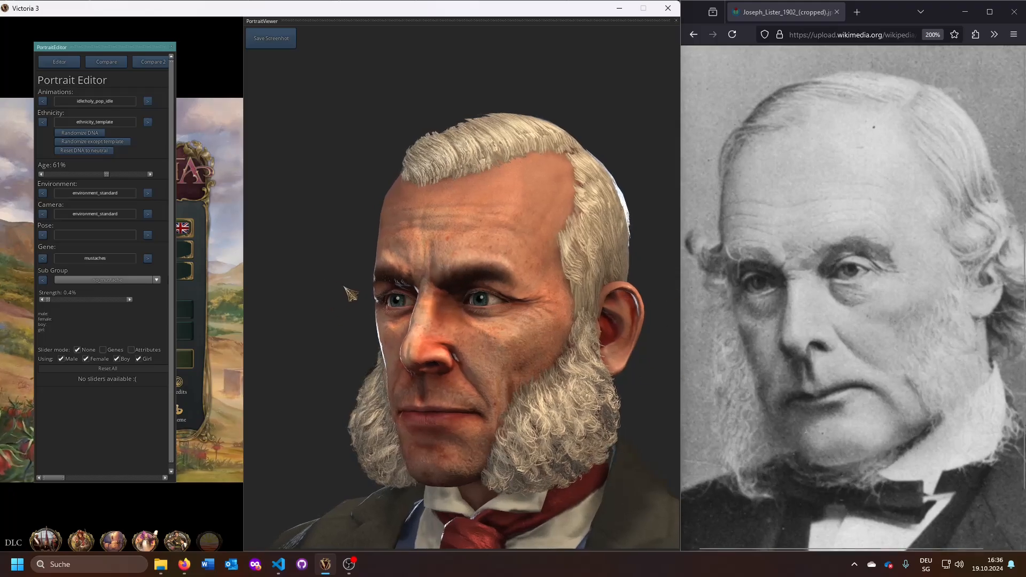
click(114, 260)
text(mus)
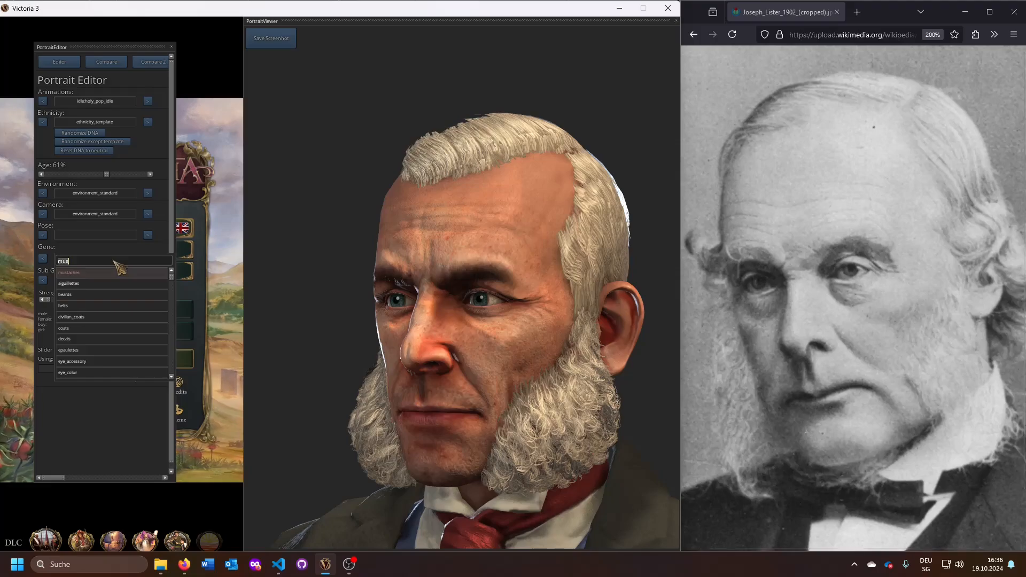
key(BackSpace)
key(BackSpace)
key(BackSpace)
text(old)
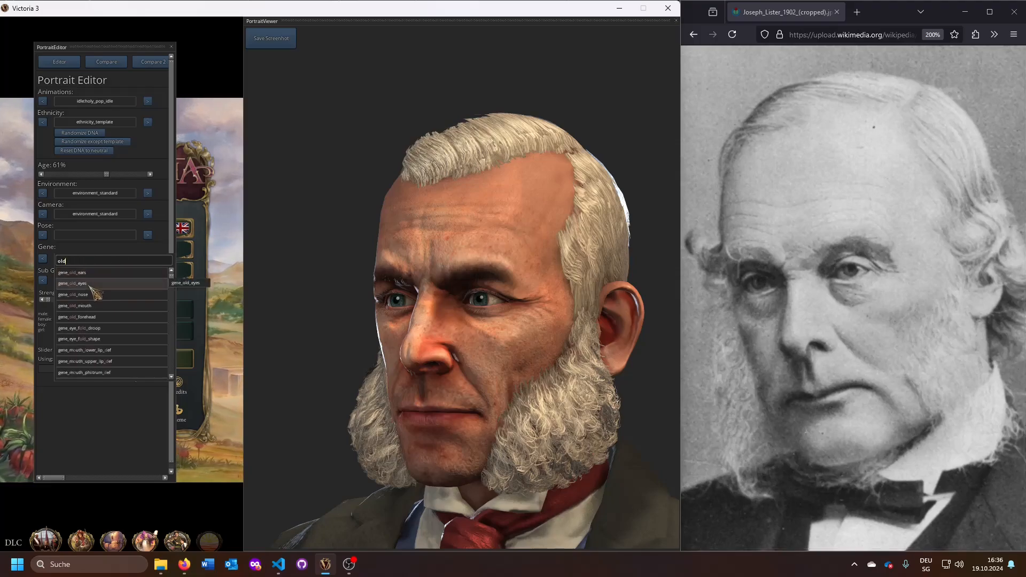
click(89, 285)
click(107, 280)
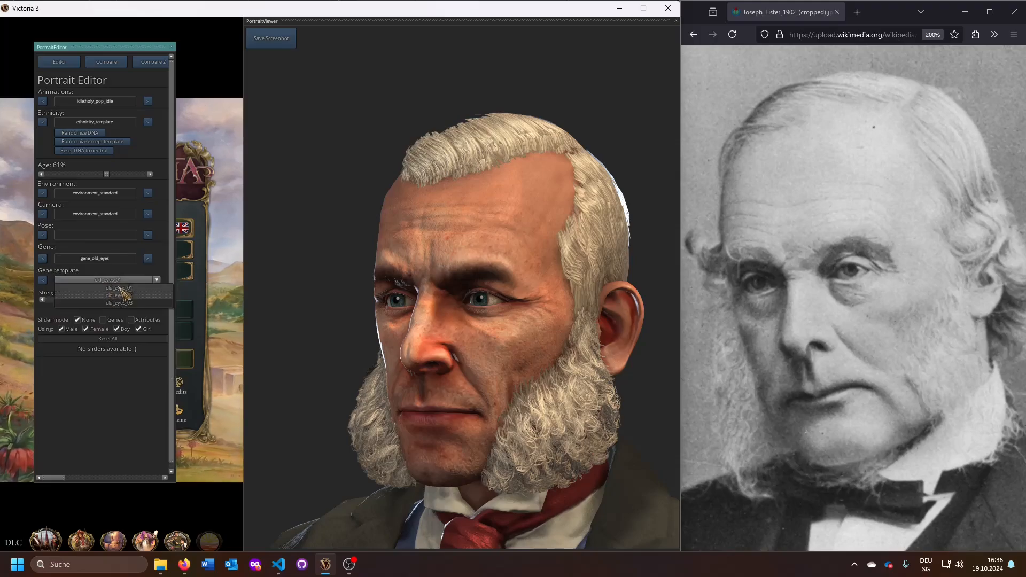
click(119, 303)
Step: Compare the three old_eyes templates on the face and settle on old_eyes_01
click(123, 280)
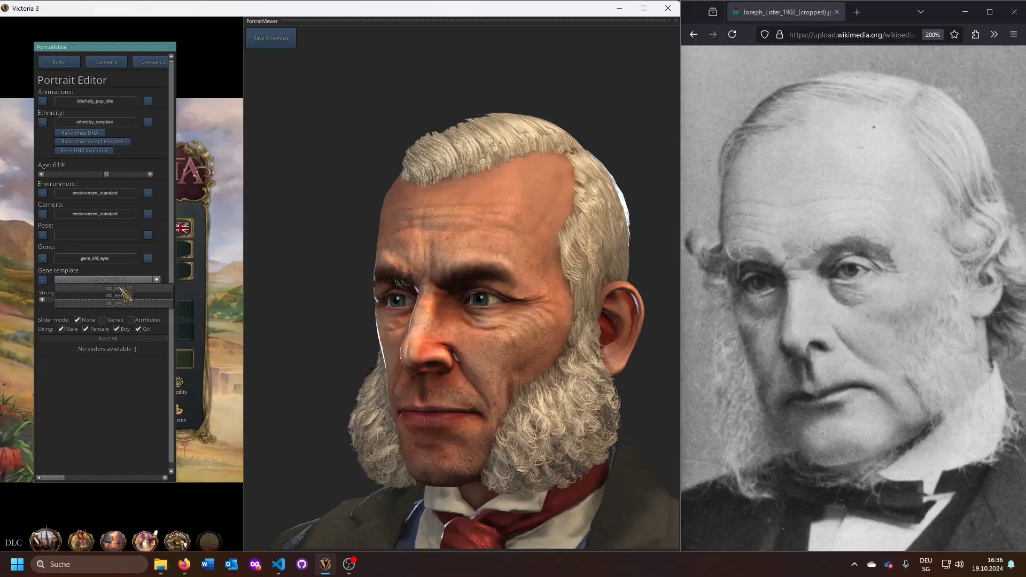
click(119, 288)
click(122, 279)
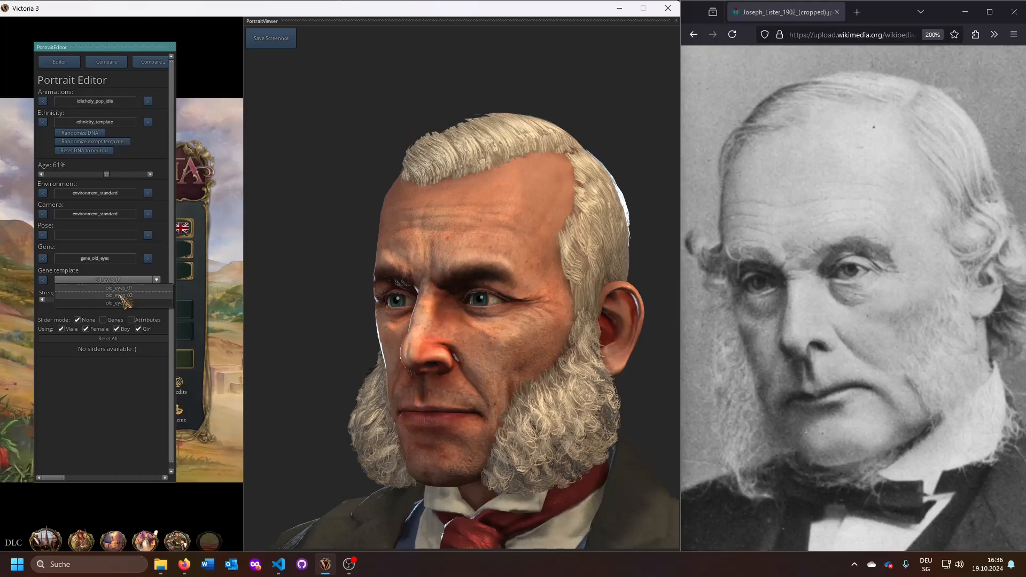
click(122, 302)
click(128, 280)
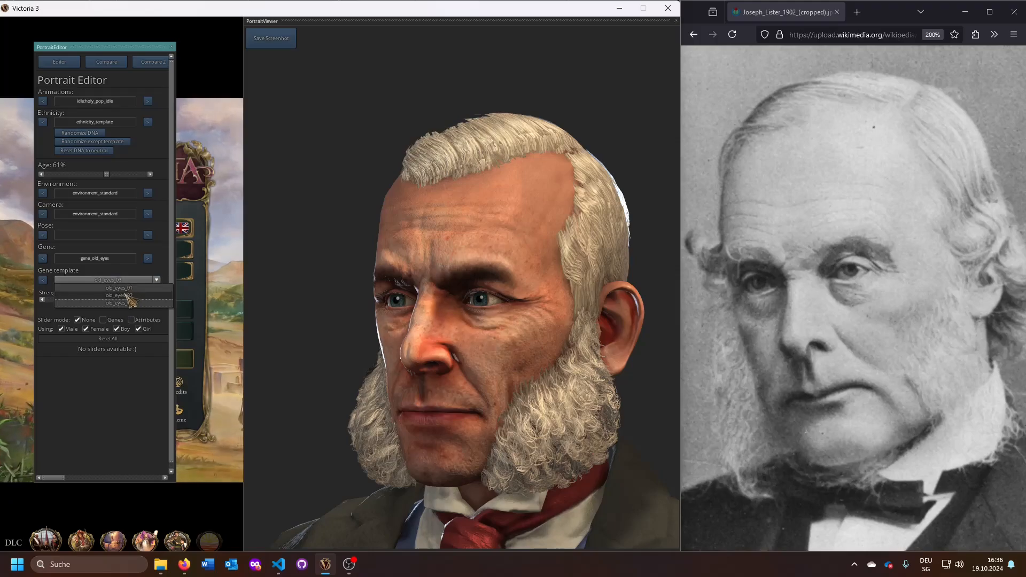
click(126, 295)
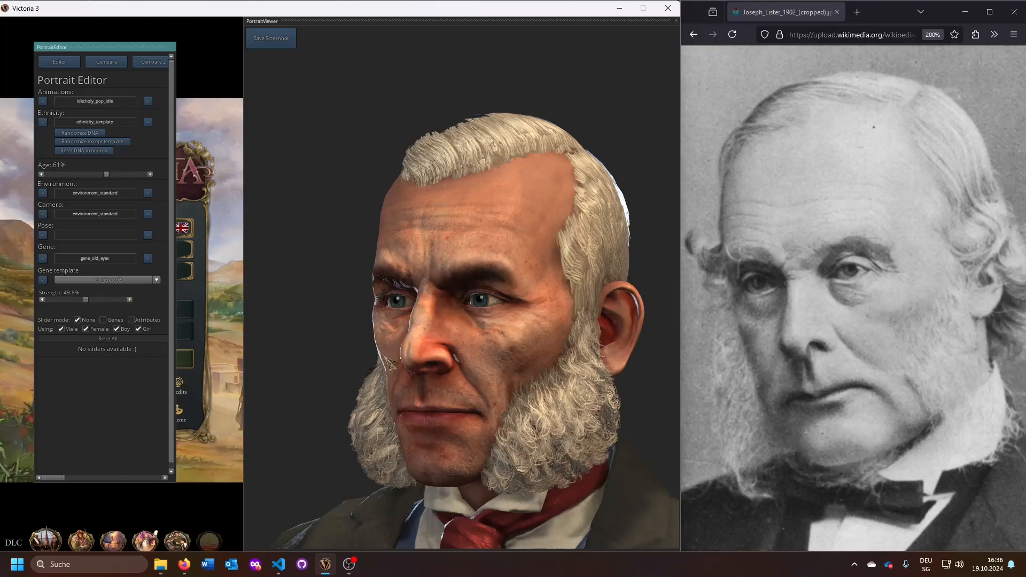
click(107, 279)
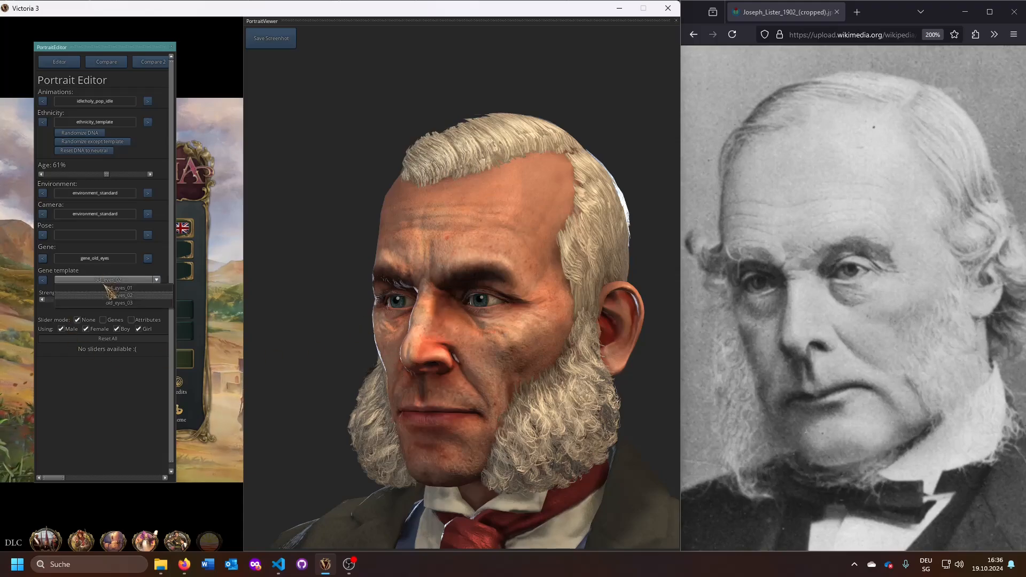
click(107, 288)
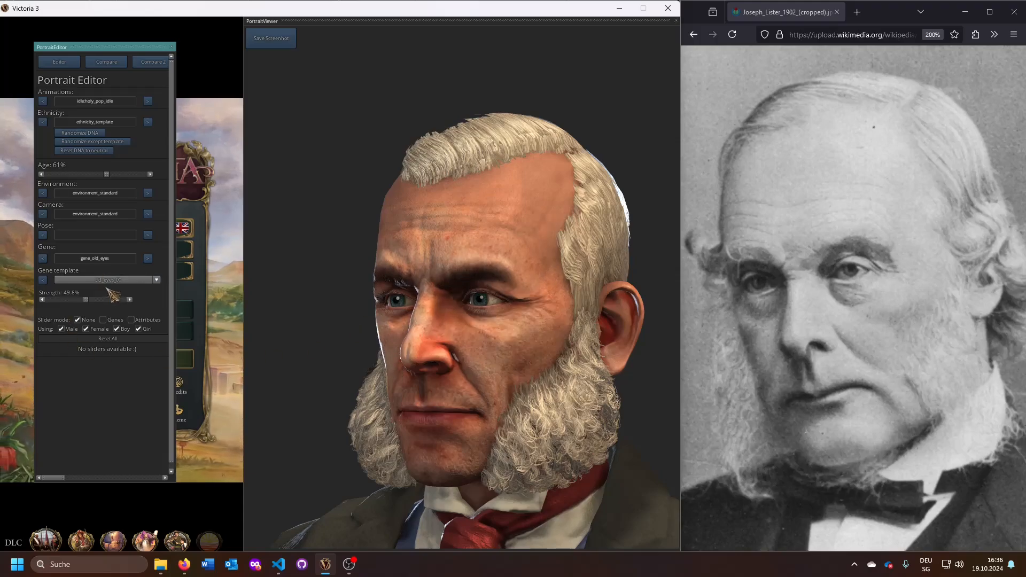
Step: Compare old_forehead templates for the gene_old_forehead gene, including old_forehead_03, and settle on old_forehead_01
click(148, 259)
click(128, 279)
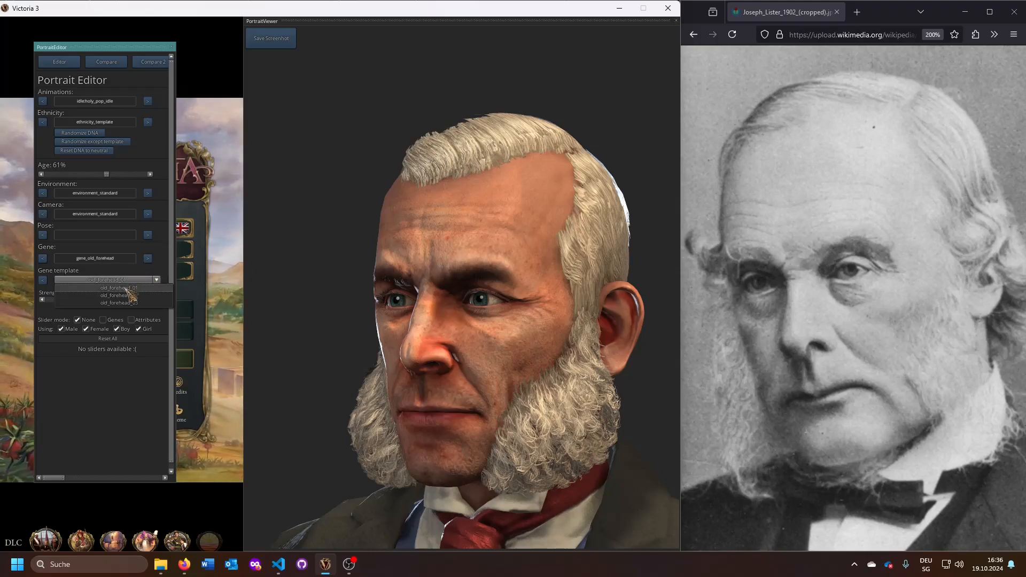
click(125, 288)
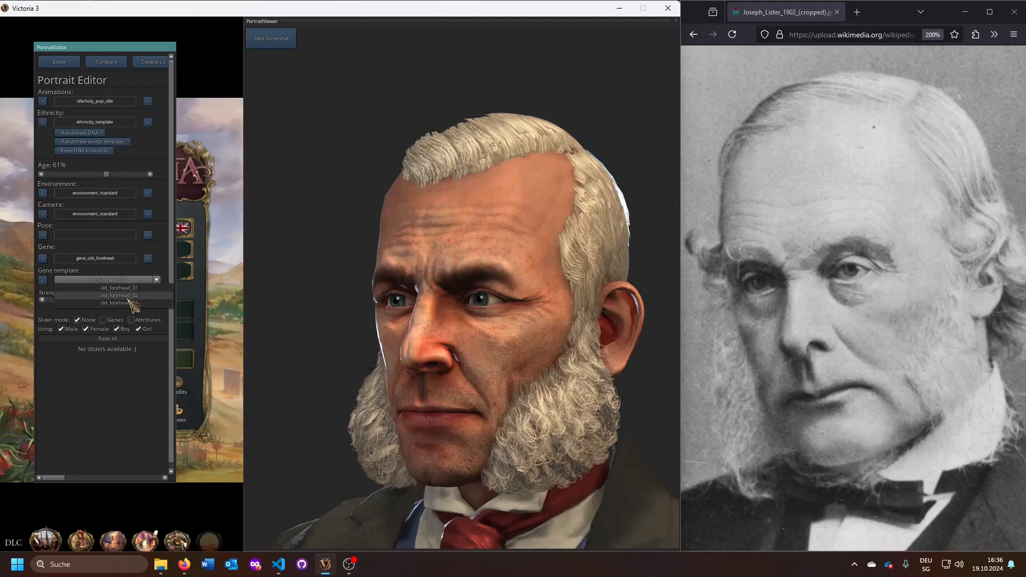
click(110, 280)
click(114, 303)
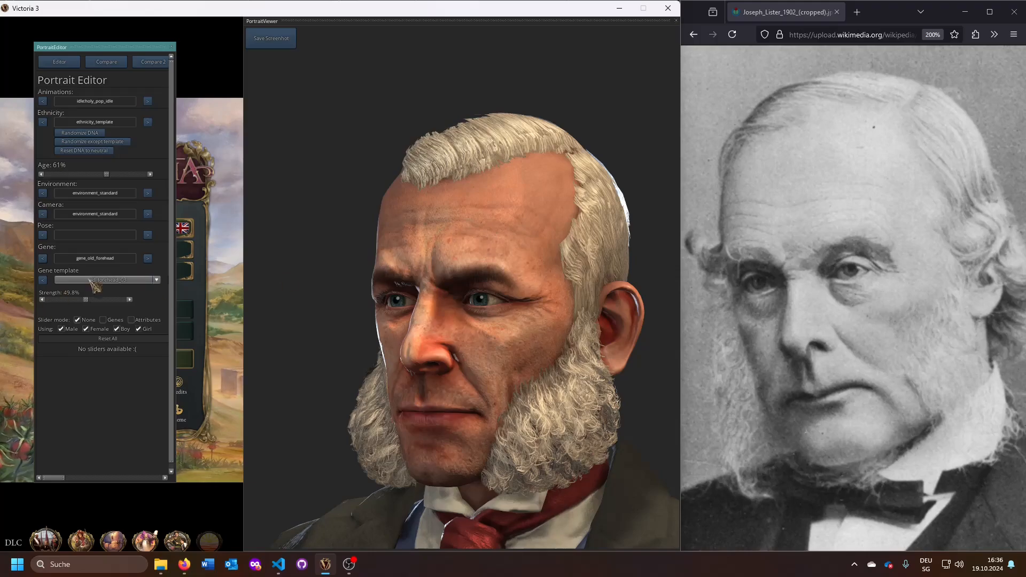
click(120, 280)
click(123, 288)
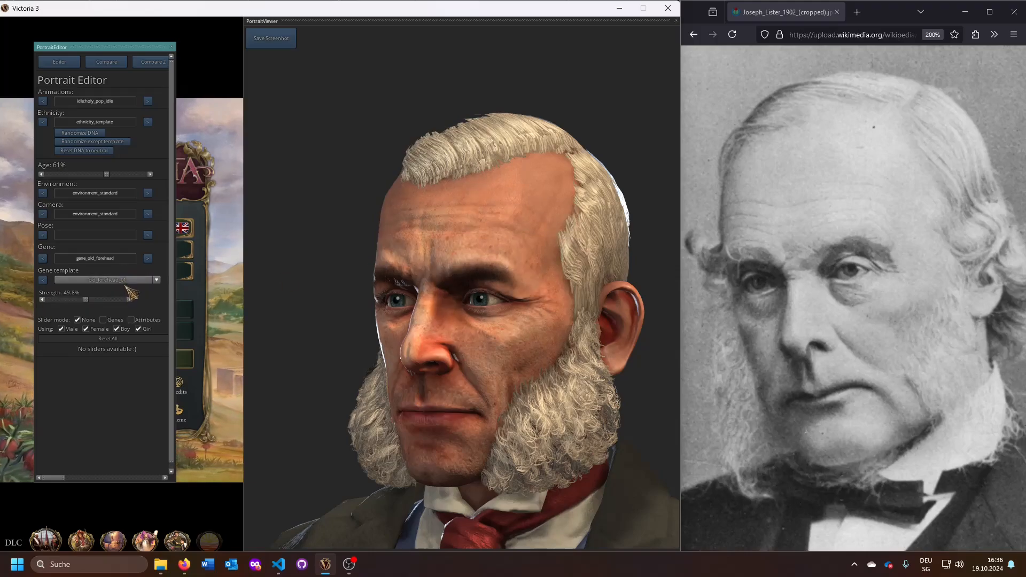
Step: Try the old_mouth_02 template for the gene_old_mouth gene and replace it with old_mouth_03
click(147, 258)
click(131, 282)
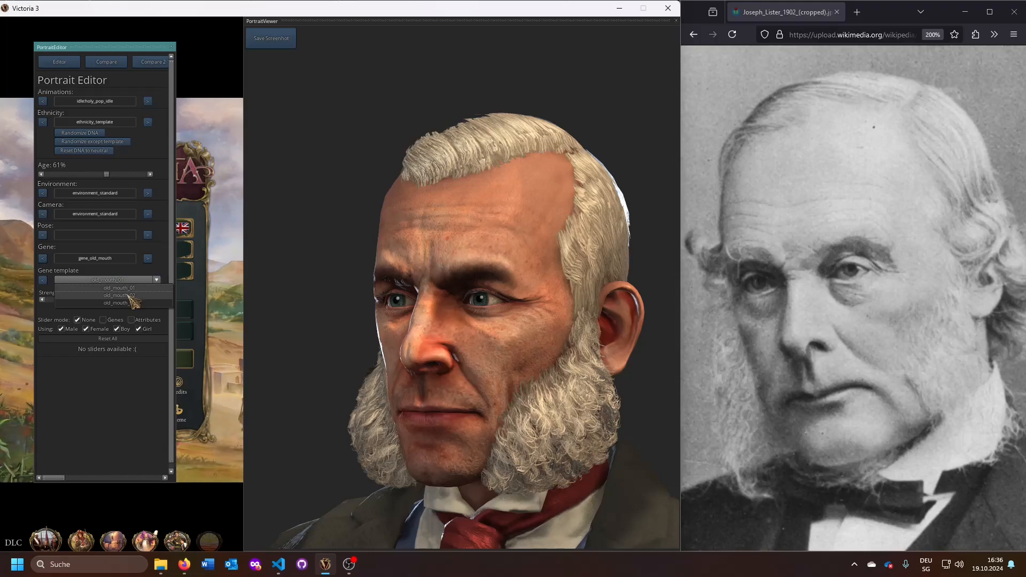
click(129, 295)
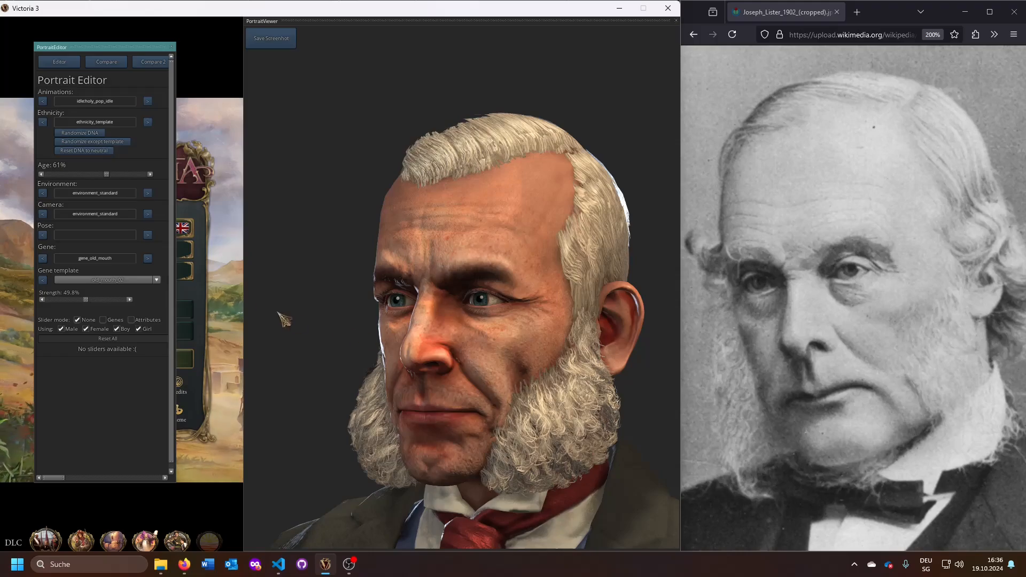
click(144, 280)
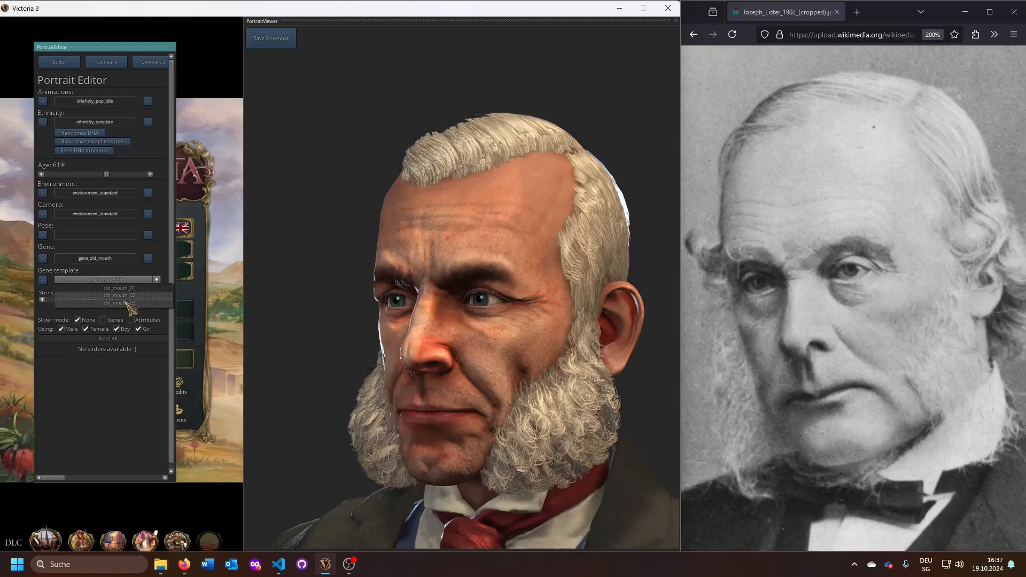
click(131, 307)
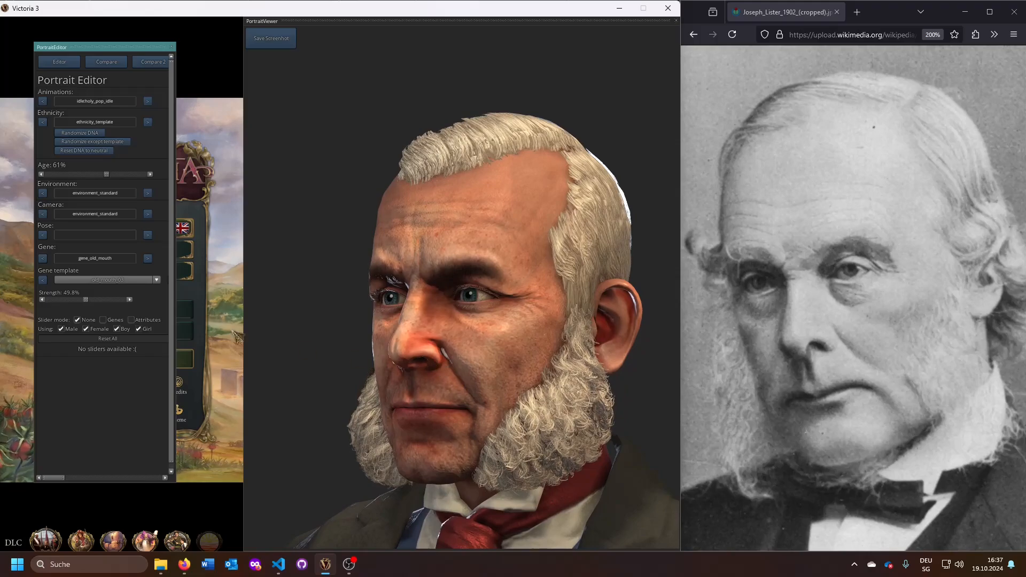
Step: Compare the three old_nose templates for the gene_old_nose gene and settle on old_nose_02
click(134, 281)
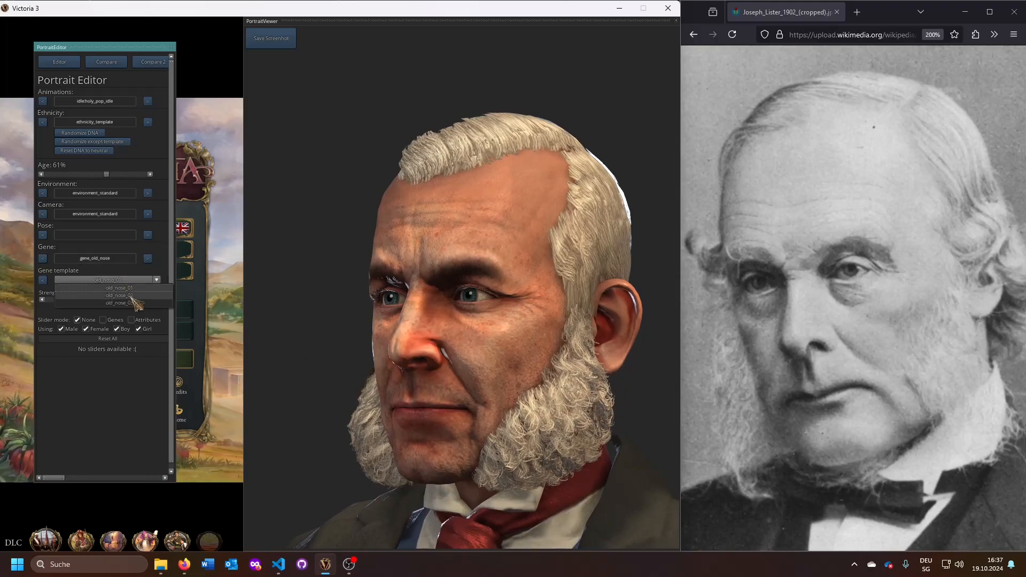
click(132, 295)
click(137, 280)
click(138, 303)
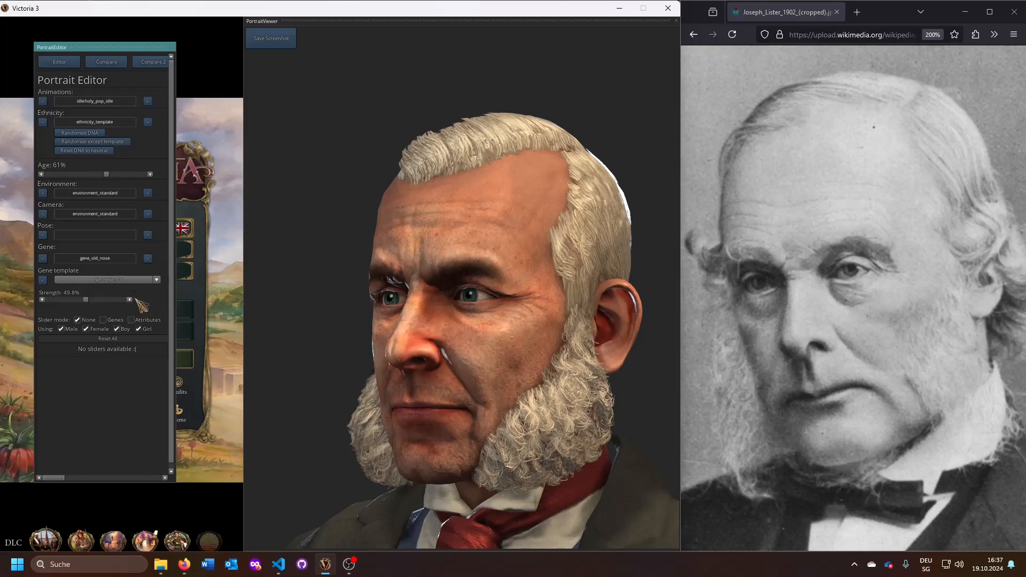
click(135, 280)
click(131, 295)
click(134, 280)
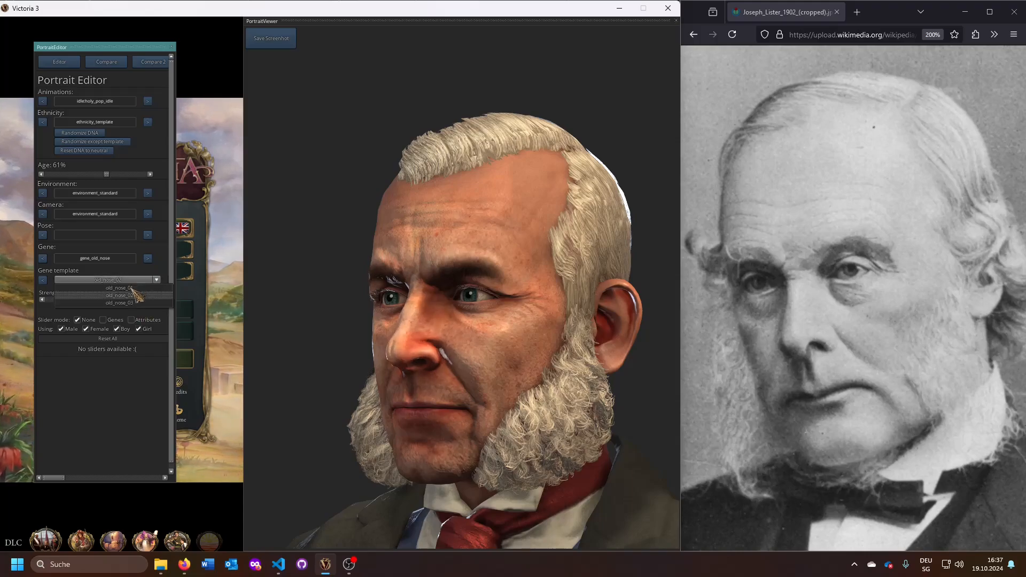
click(132, 288)
click(135, 280)
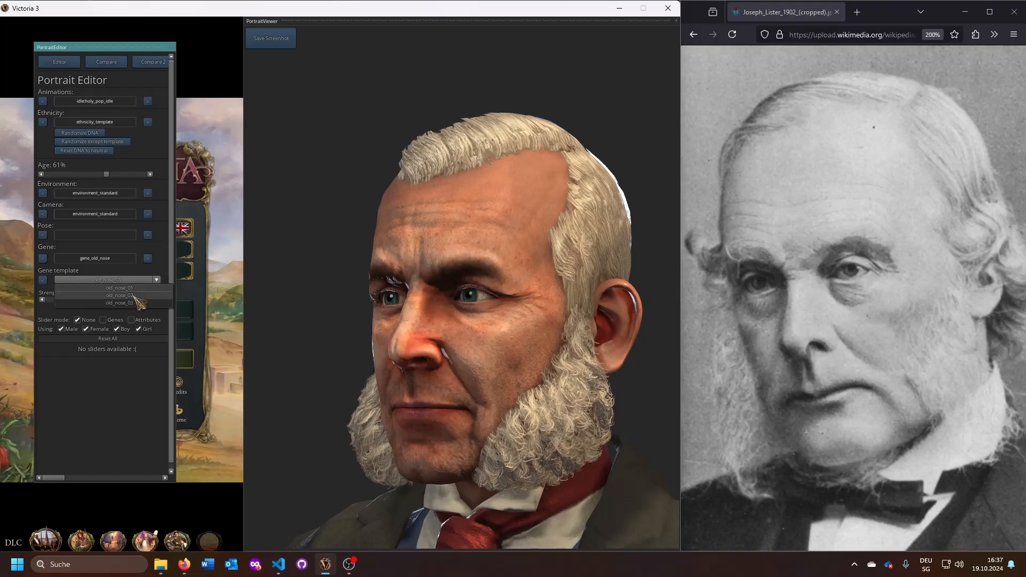
click(133, 295)
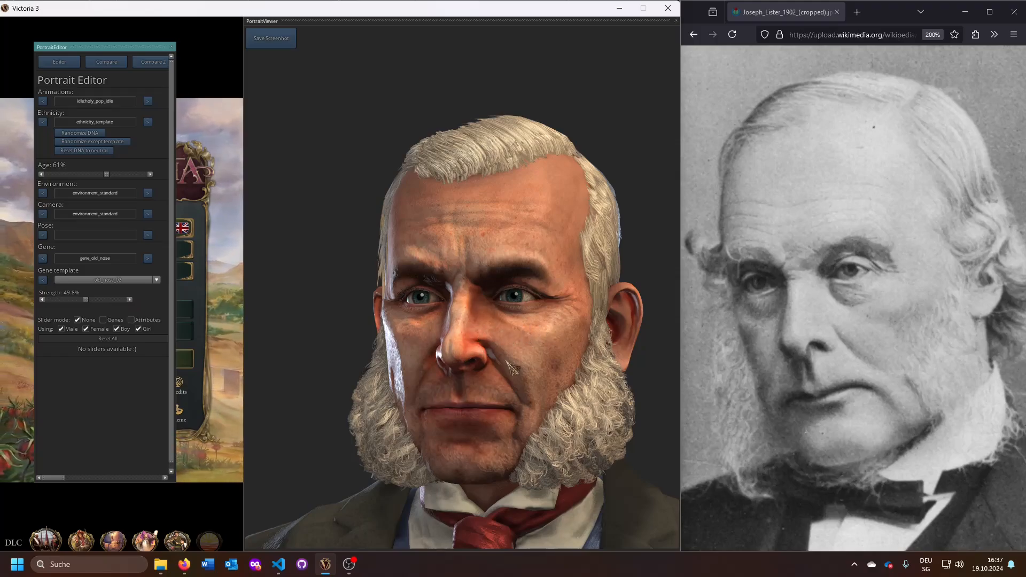
Step: Select the hairstyles gene and apply the historical_hairstyles sub group to the character
drag(511, 359, 432, 352)
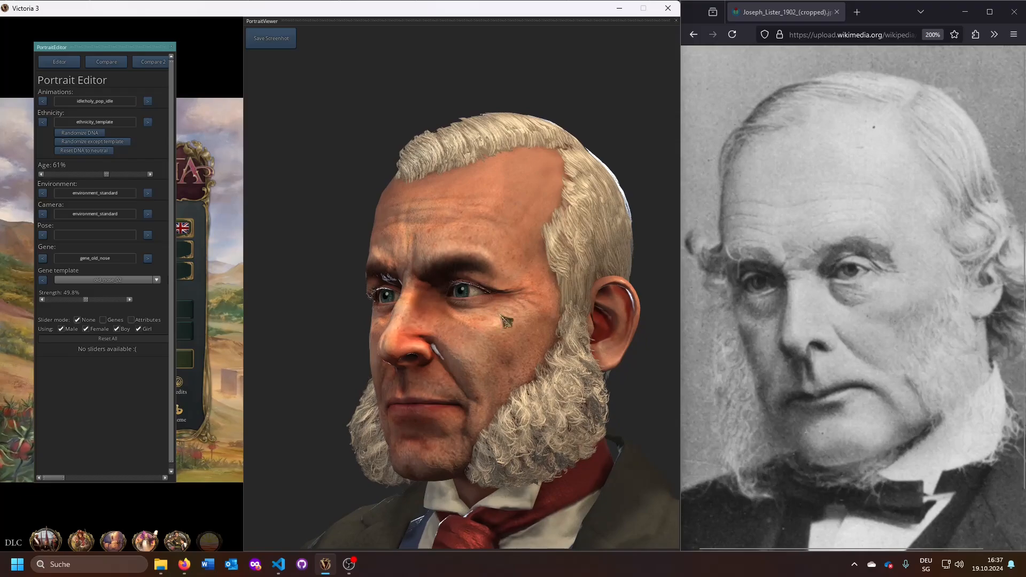
drag(488, 322, 525, 320)
click(113, 257)
text(old)
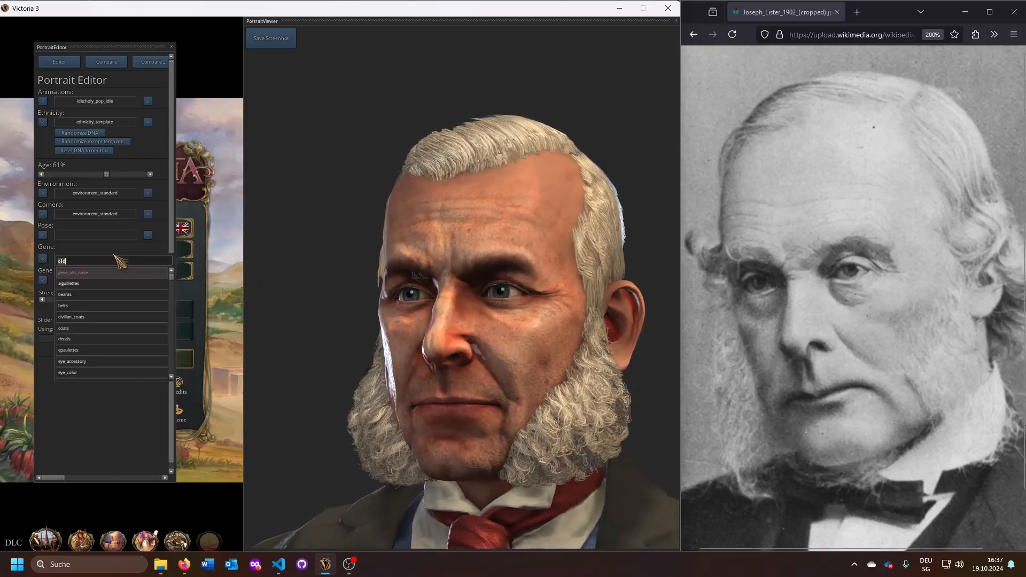
key(BackSpace)
key(BackSpace)
key(BackSpace)
text(hair)
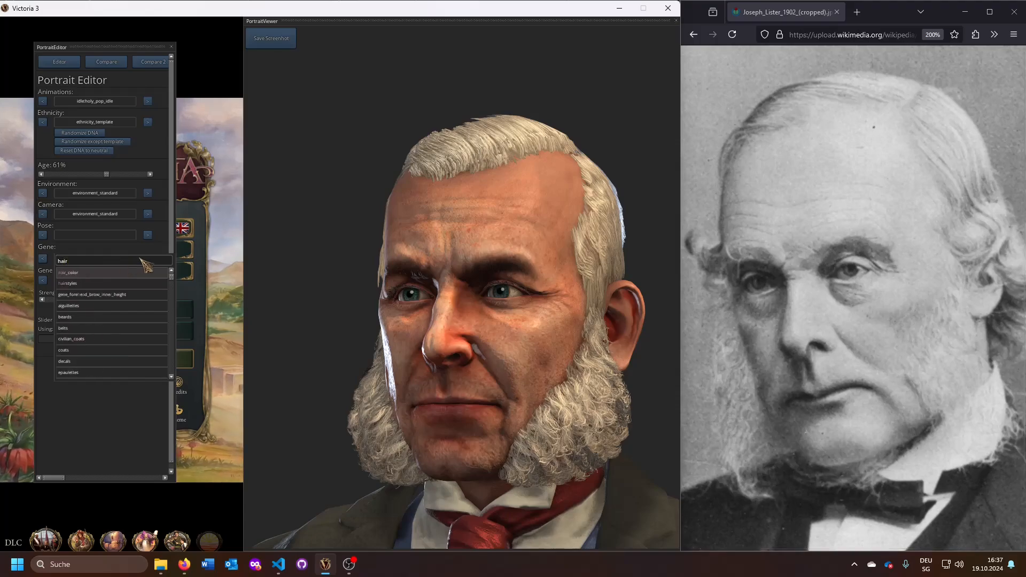
click(91, 283)
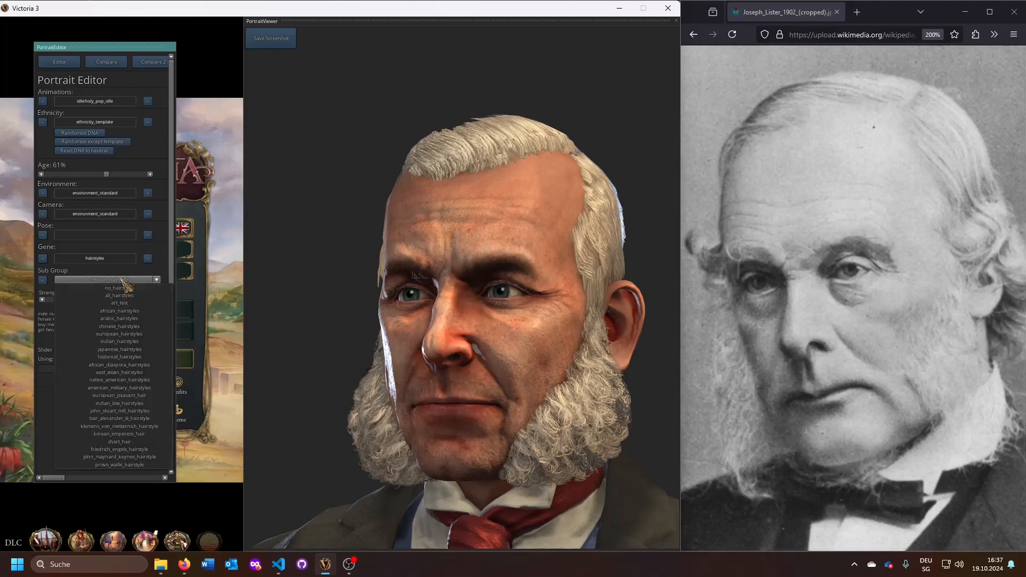
click(112, 280)
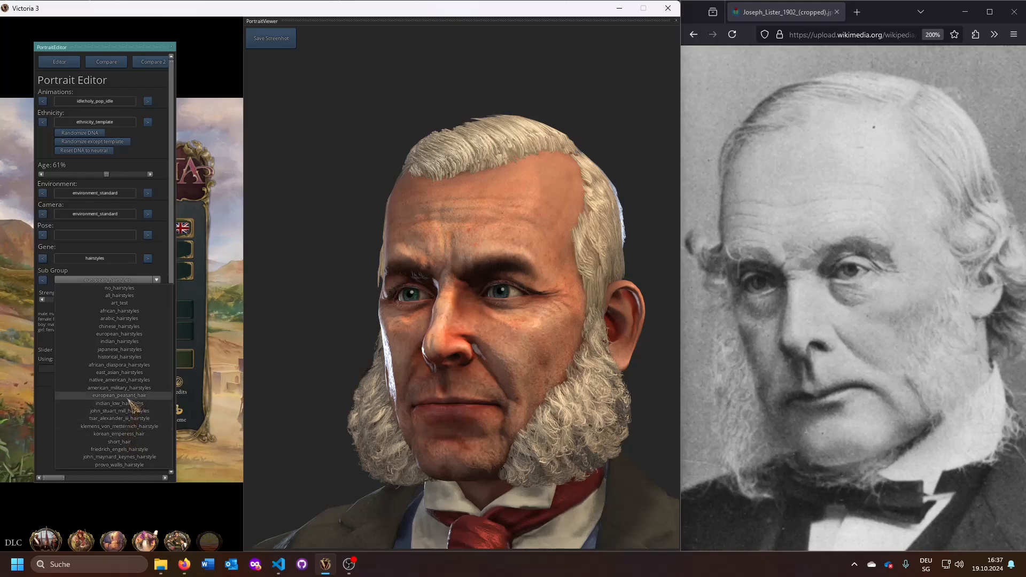
click(118, 357)
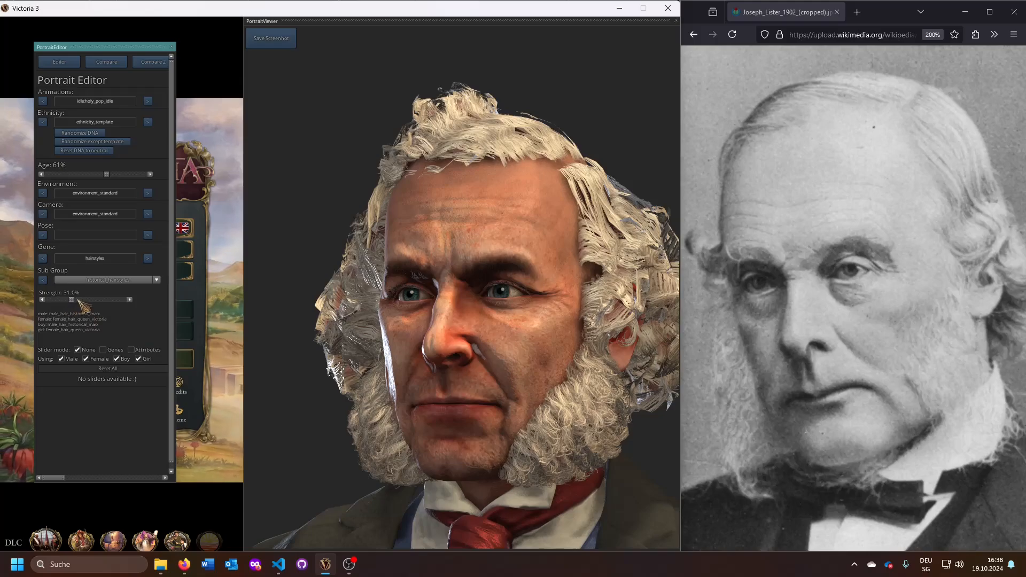
Step: Lower the hairstyle strength to 0%, check the other sub groups and try hairstyle variants at higher strength
drag(78, 299, 35, 306)
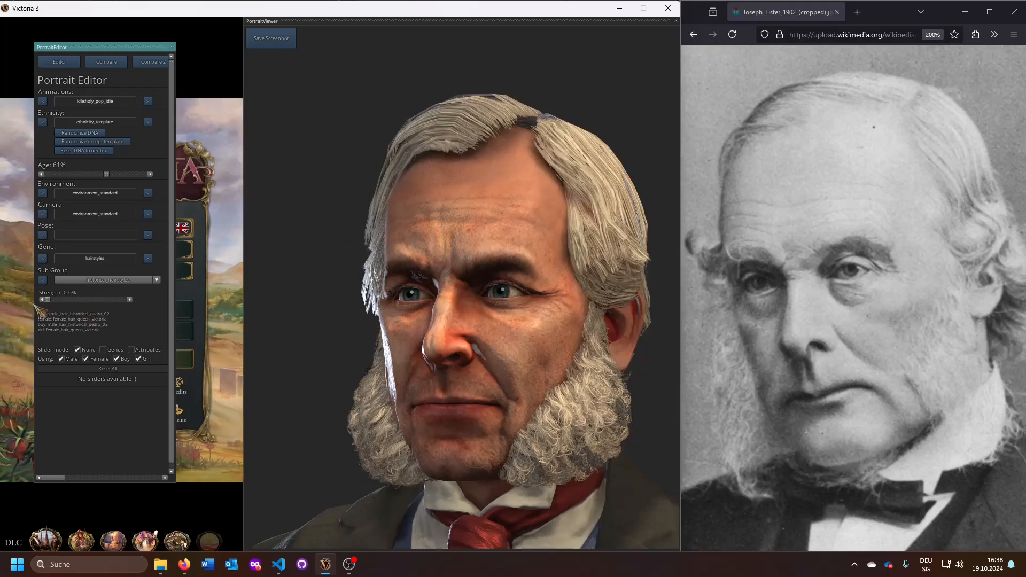
click(112, 287)
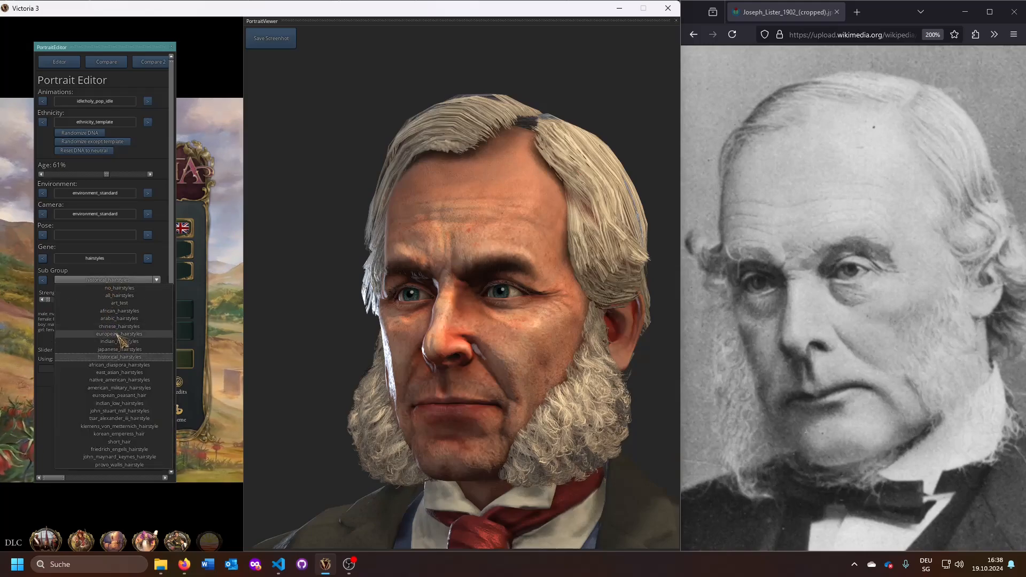
click(58, 305)
drag(49, 302, 80, 303)
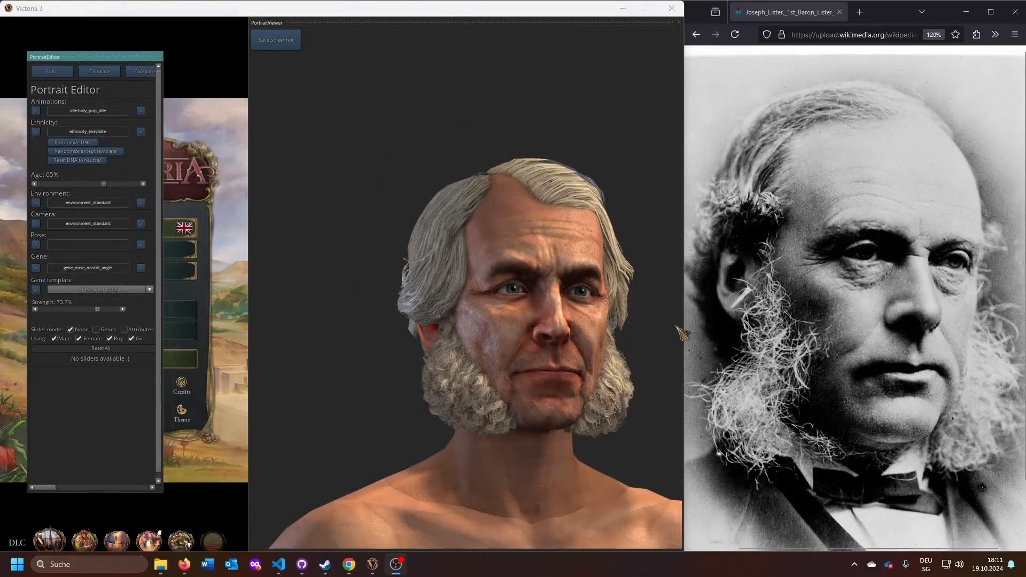
Step: Select the gene_frown gene and compare the frown_01 and frown_02 templates on the face
click(587, 306)
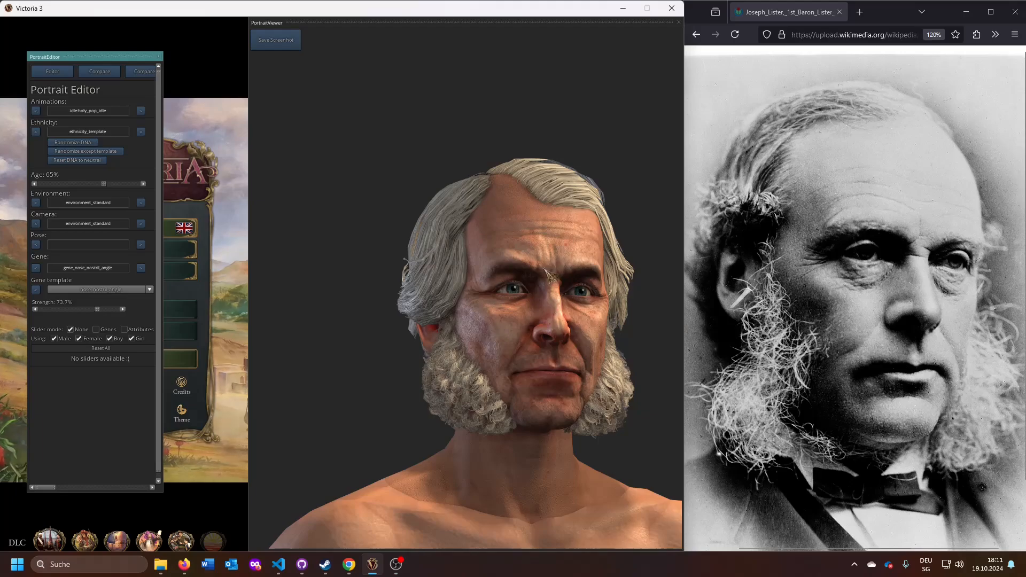
click(100, 269)
text(frown)
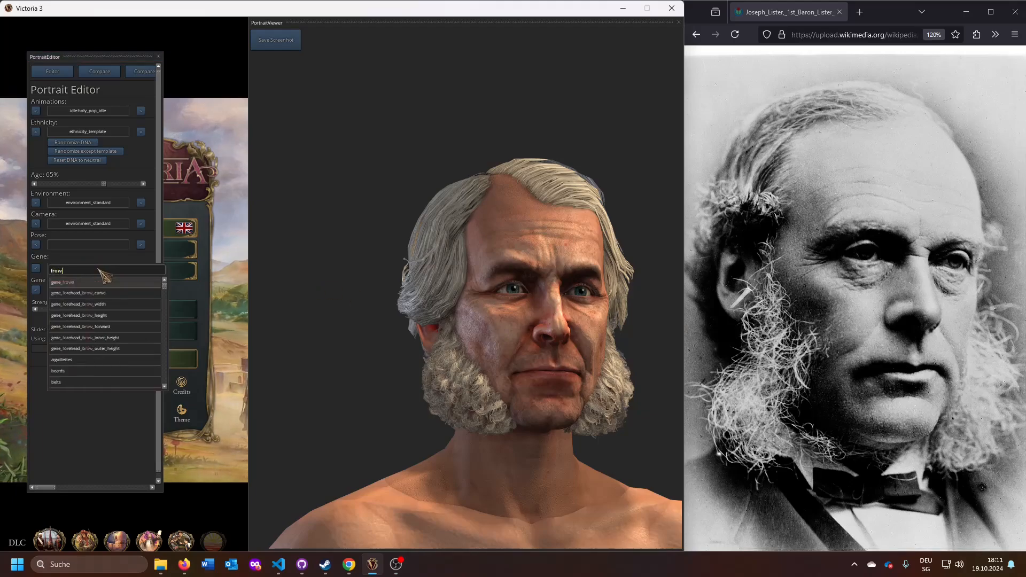
click(106, 282)
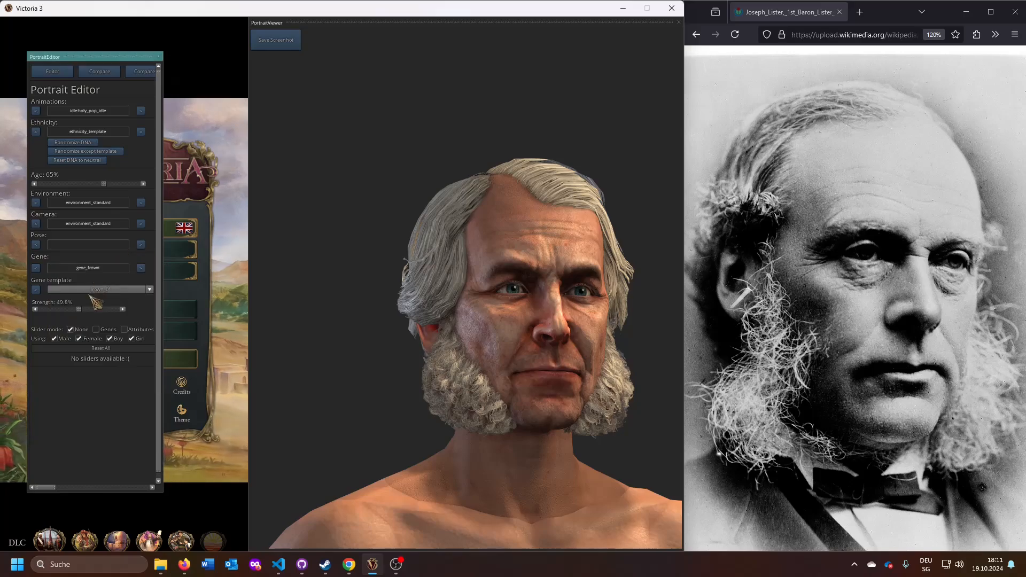
click(96, 290)
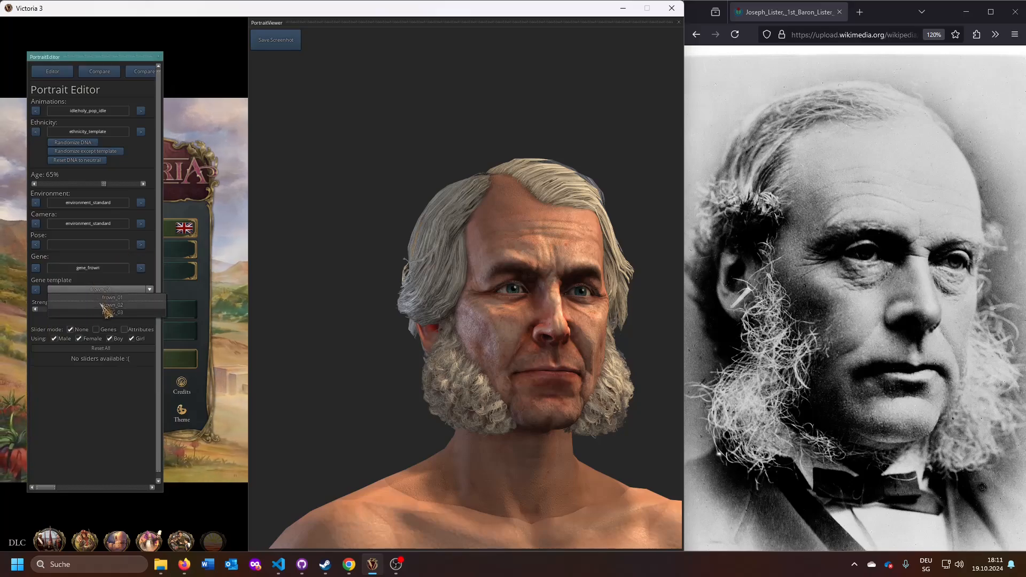
click(128, 298)
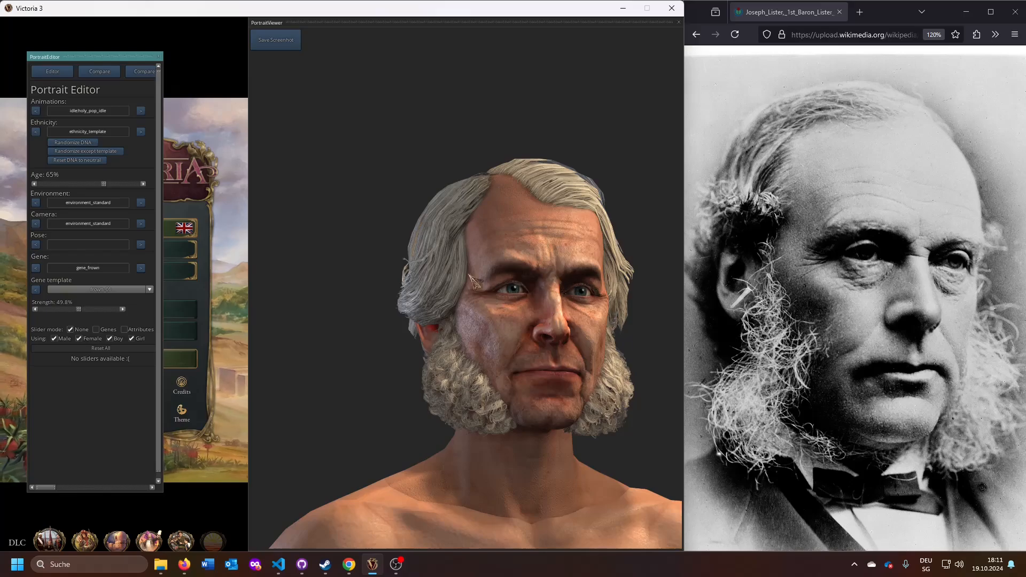
click(110, 290)
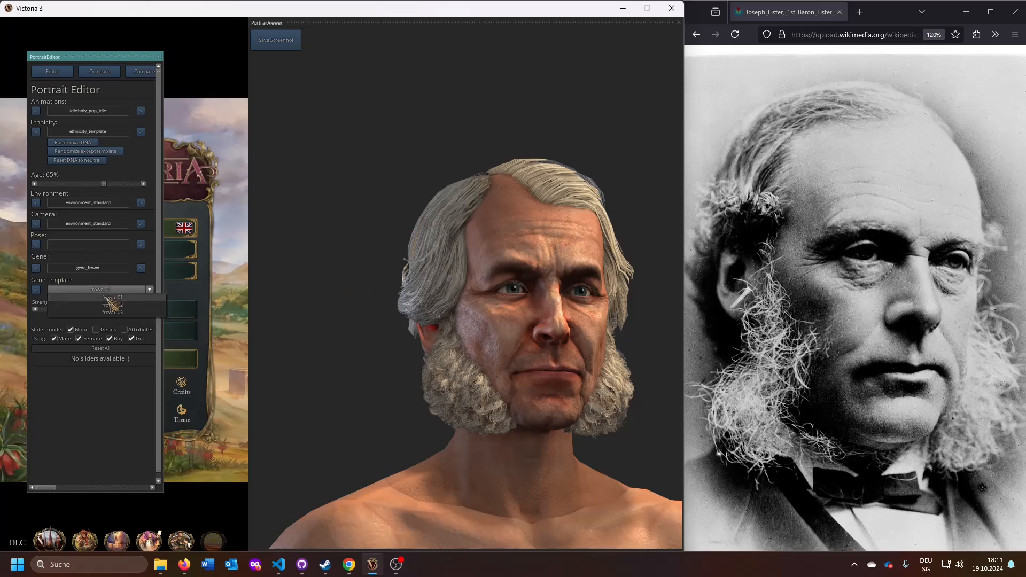
click(112, 305)
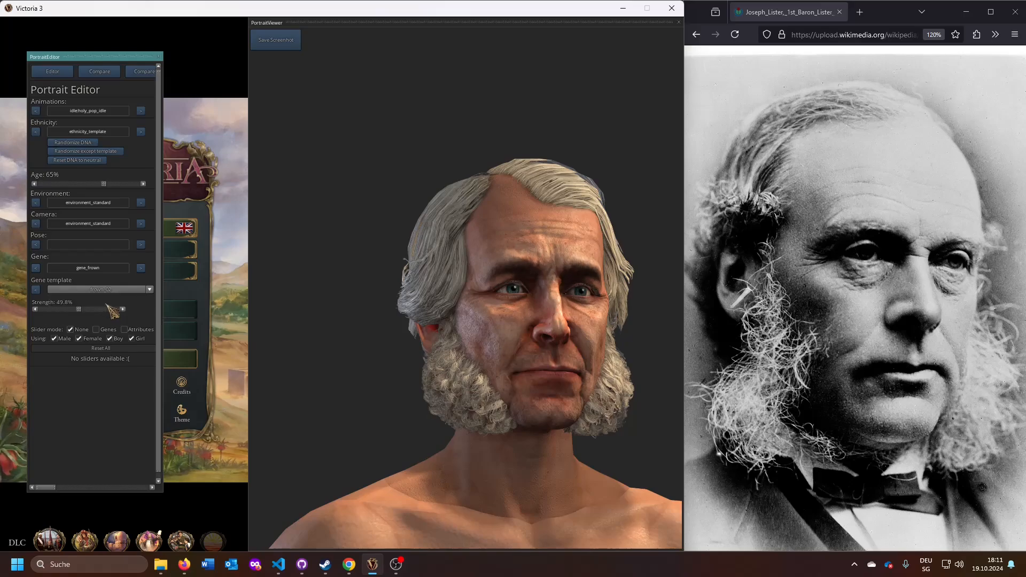
click(113, 289)
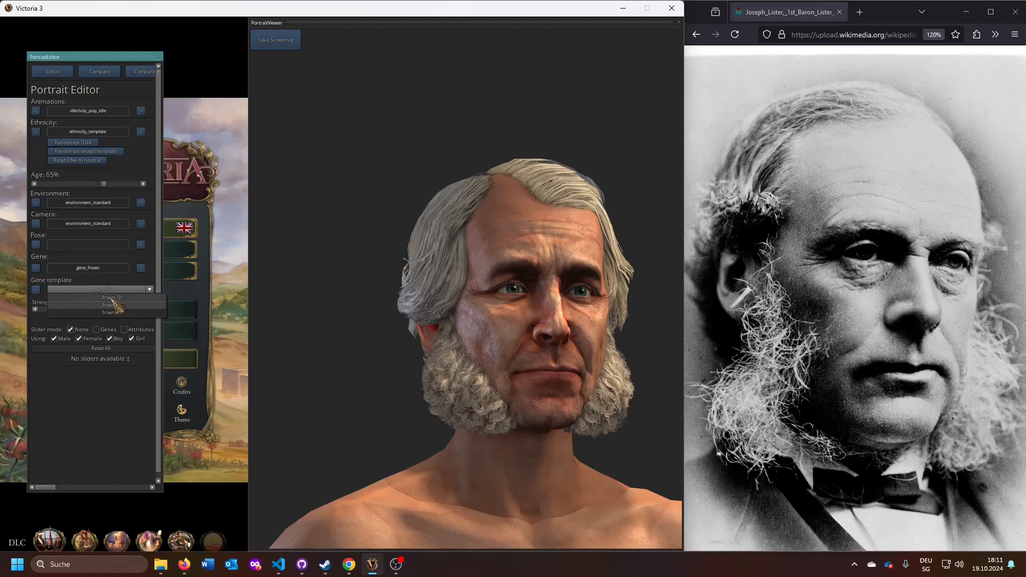
click(304, 207)
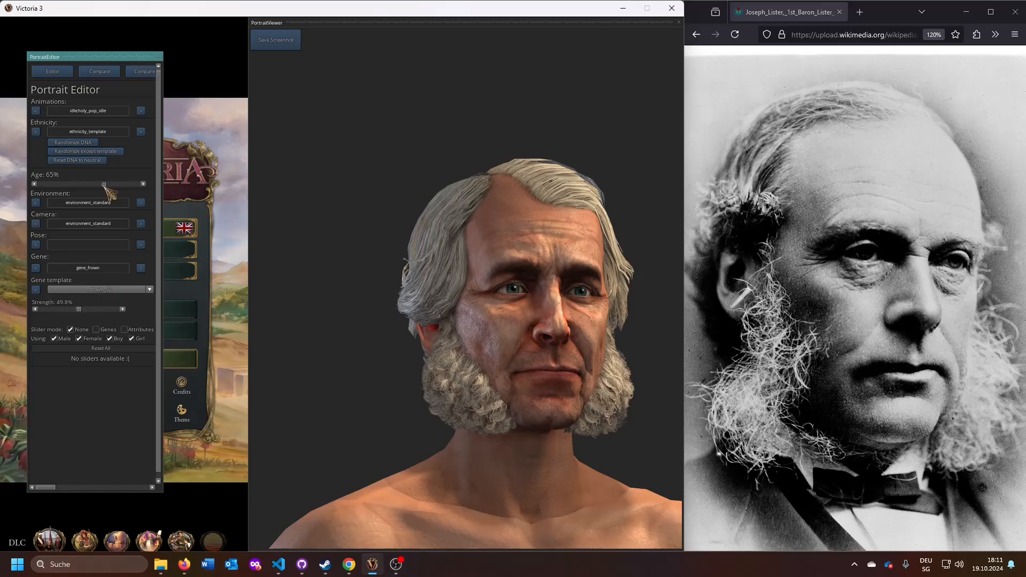
Step: Preview the frown on a younger face at 16% age and set the age to 66%
drag(104, 185, 57, 185)
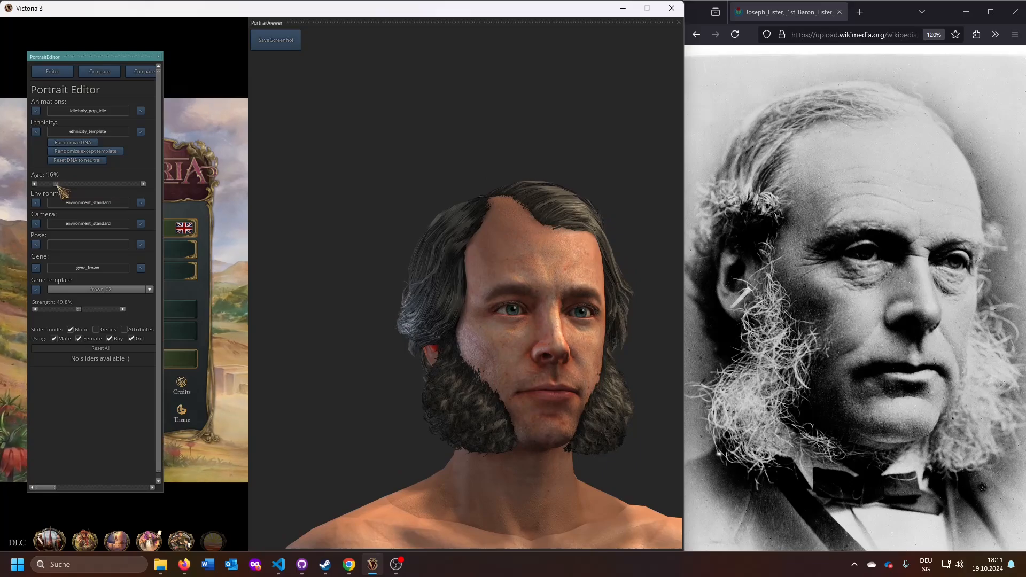
drag(56, 185, 105, 190)
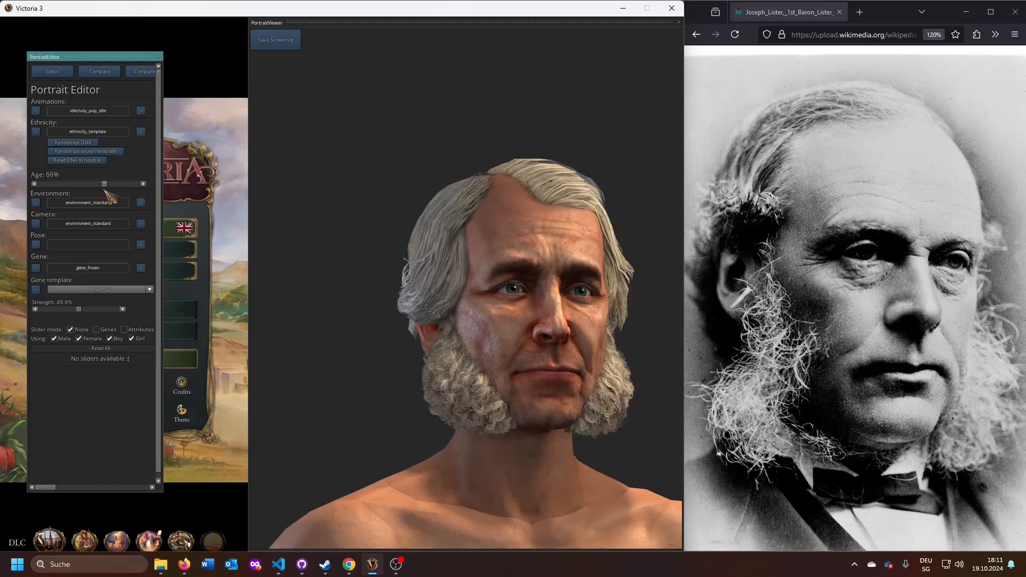
Step: Apply the frown_03 template to the gene_frown gene and set its strength to 22.7%
click(134, 289)
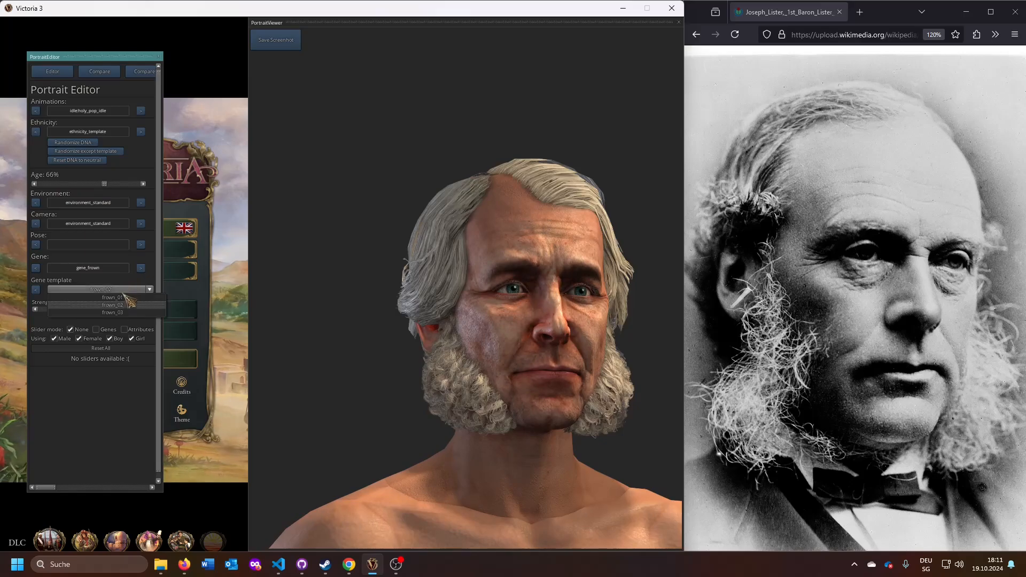
click(121, 312)
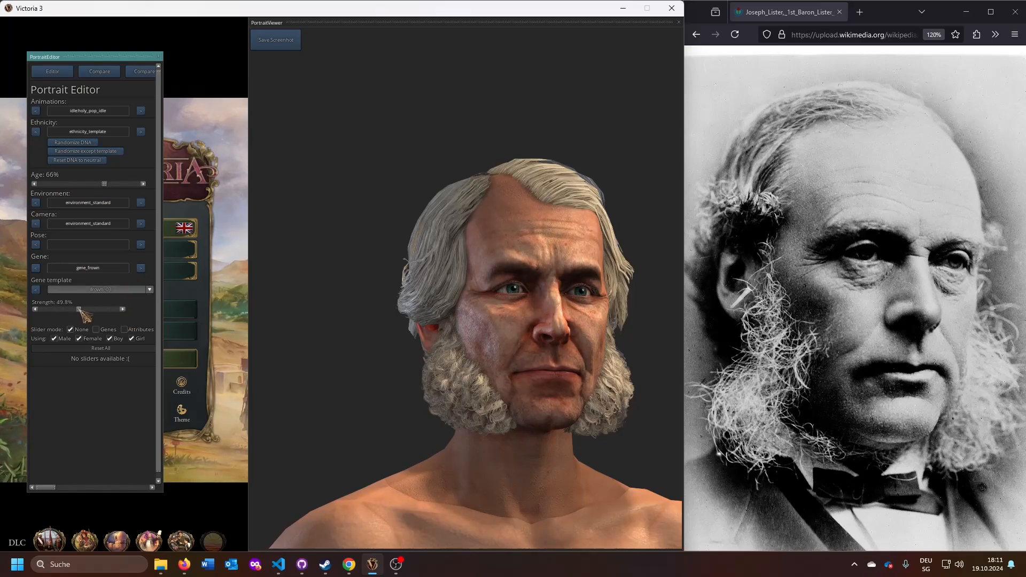
drag(79, 310, 59, 310)
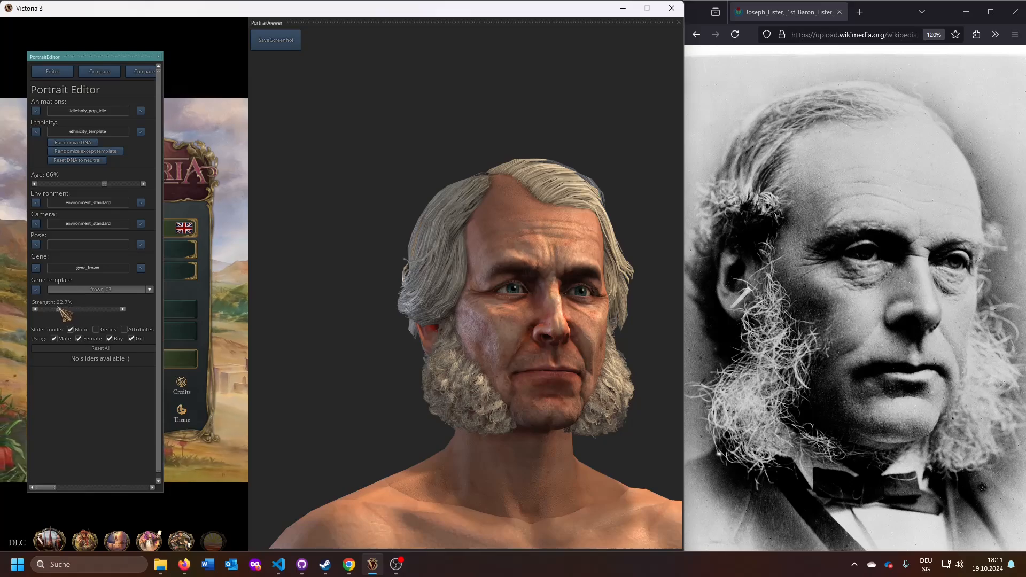
Step: Select the gene_surprise gene and raise its strength to 100%
click(98, 269)
text(surpri)
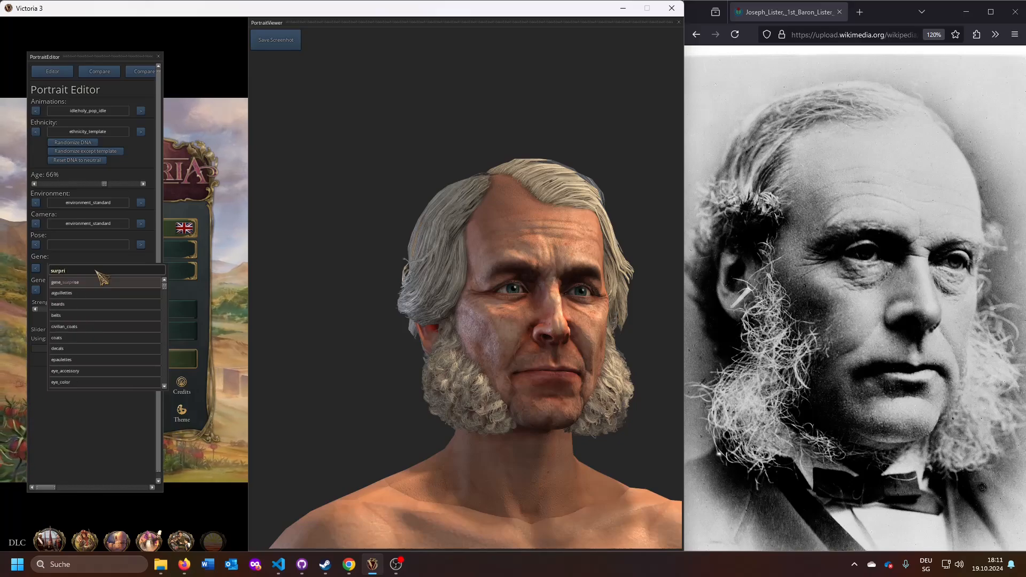
click(101, 281)
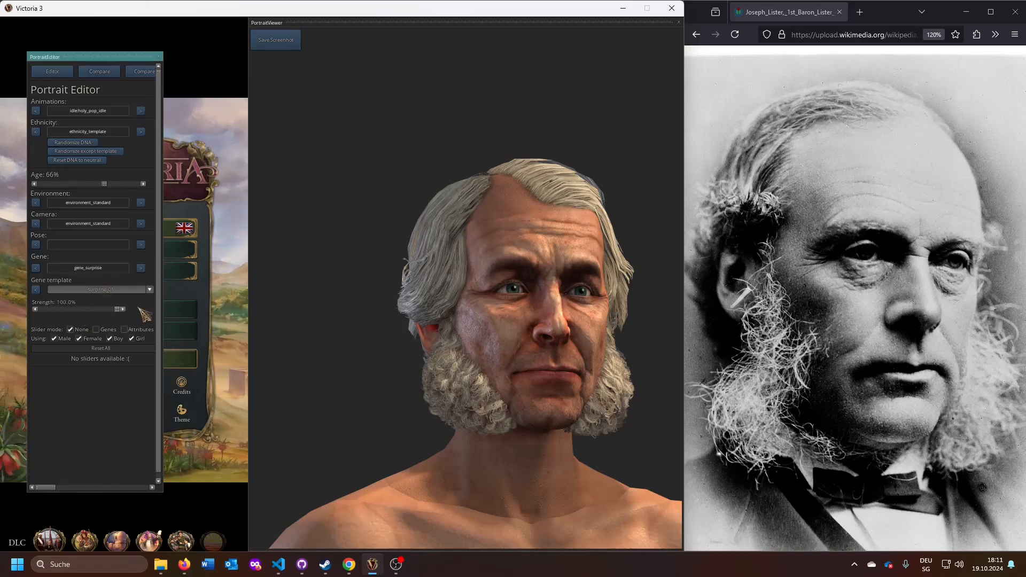
drag(84, 310, 161, 310)
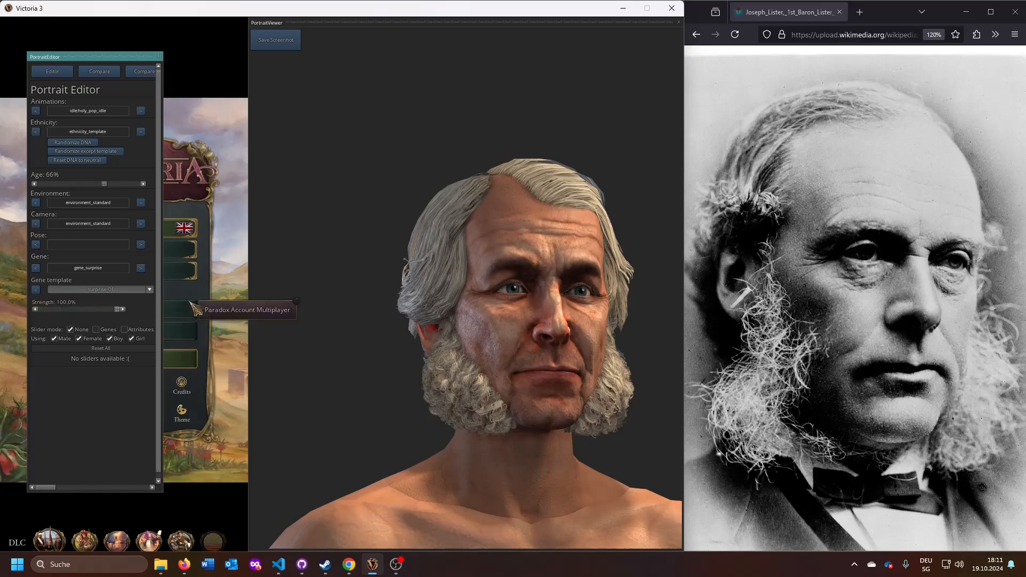
Step: Set the character's age to 63% and reduce the strength of the gene_surprise gene
mouse_move(105, 184)
mouse_down()
mouse_move(60, 185)
mouse_move(102, 190)
mouse_up()
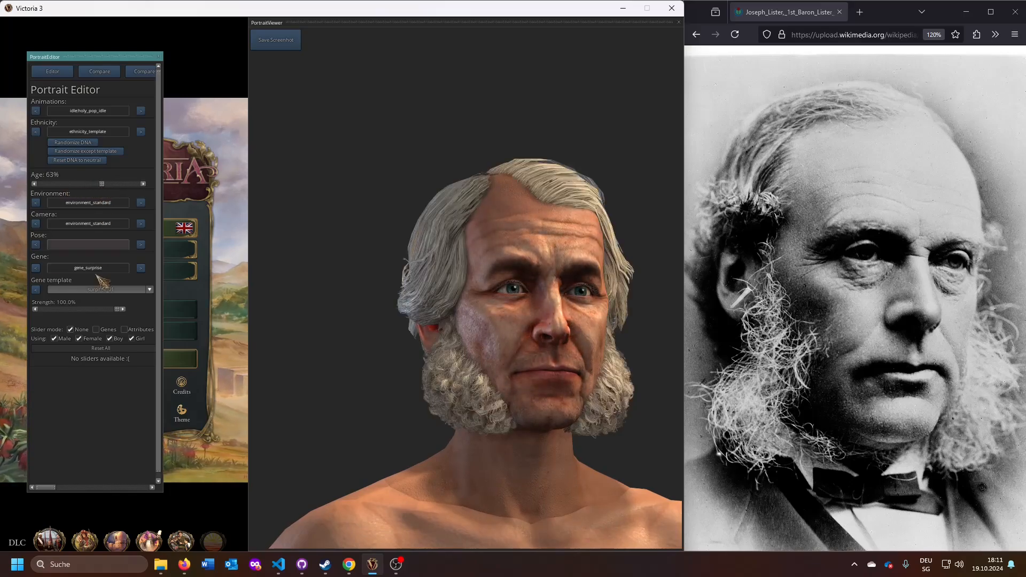
drag(119, 310, 53, 310)
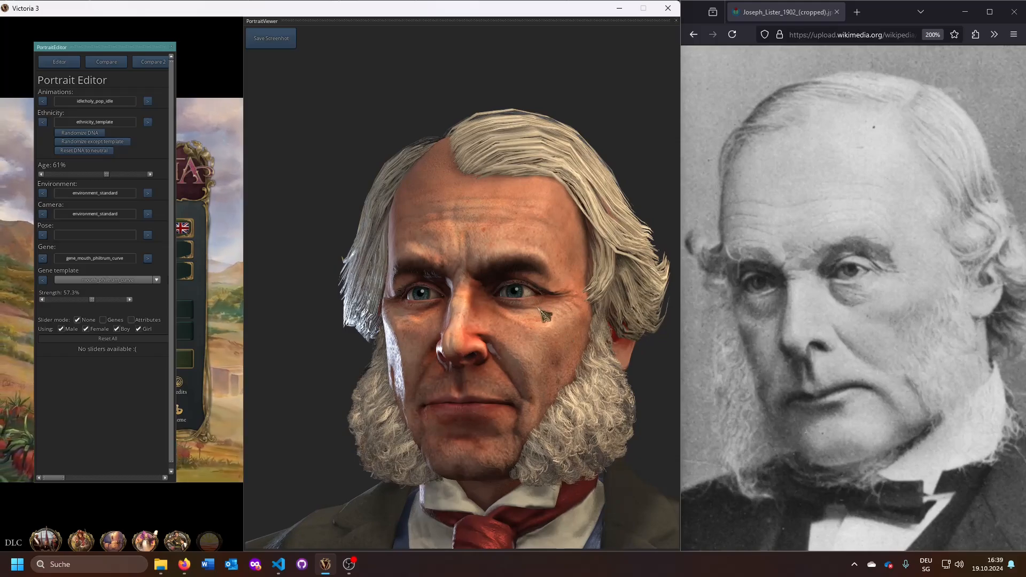
Step: Select the gene_head_height gene and set its strength to 73.3% to make the head taller
scroll(546, 332, down, 2)
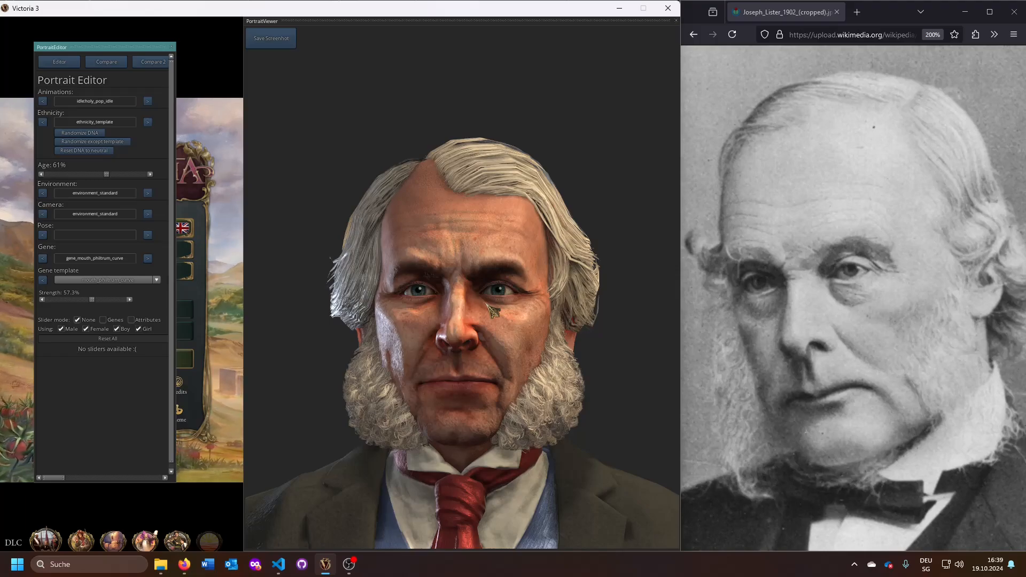
click(128, 259)
text(phil)
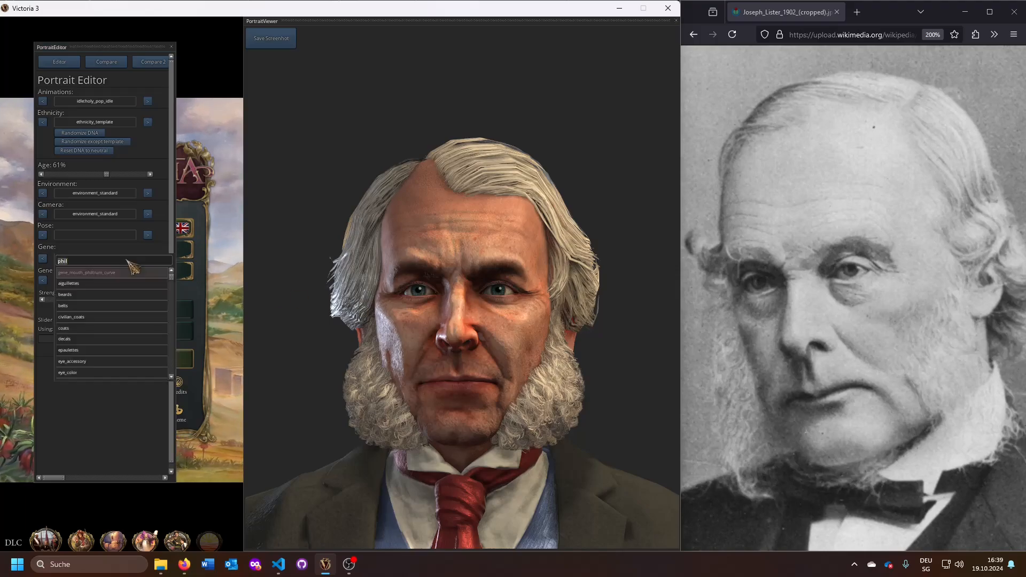
key(BackSpace)
key(BackSpace)
key(BackSpace)
key(BackSpace)
text(head)
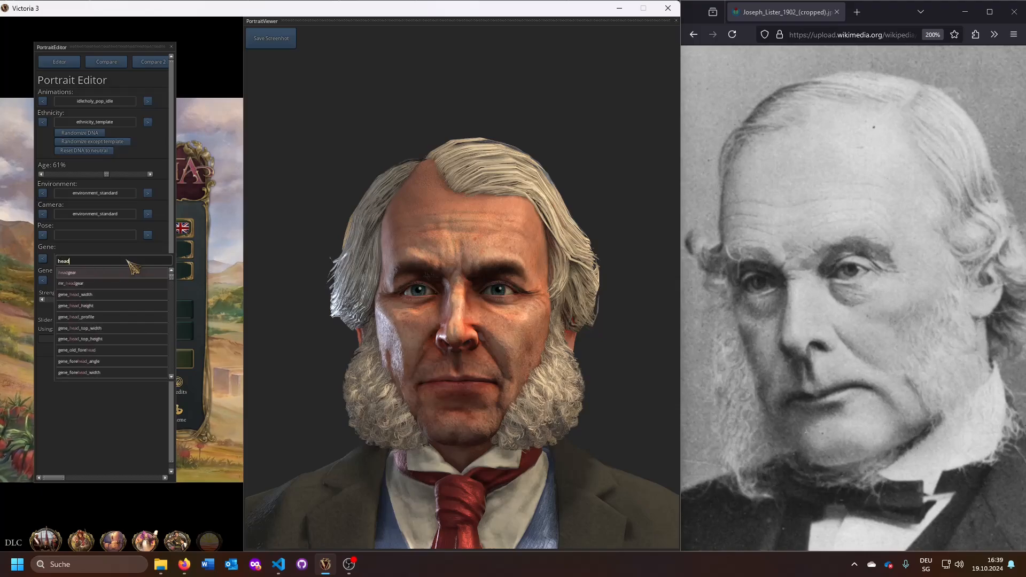
click(120, 306)
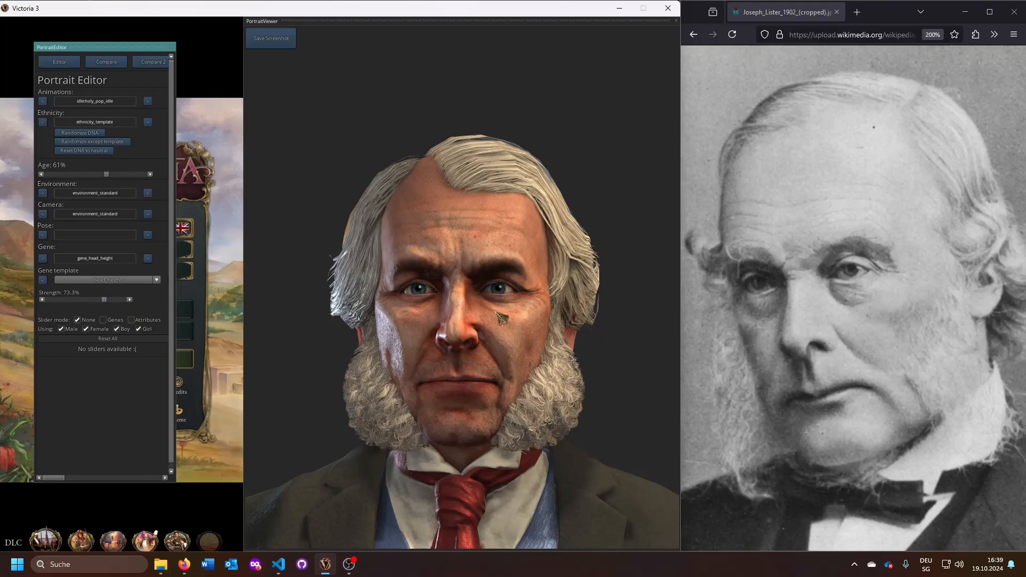
Step: Set the character's age to 22% and position the head for comparison with the reference photo of young Joseph Lister
key(alt+Tab)
key(alt+Tab)
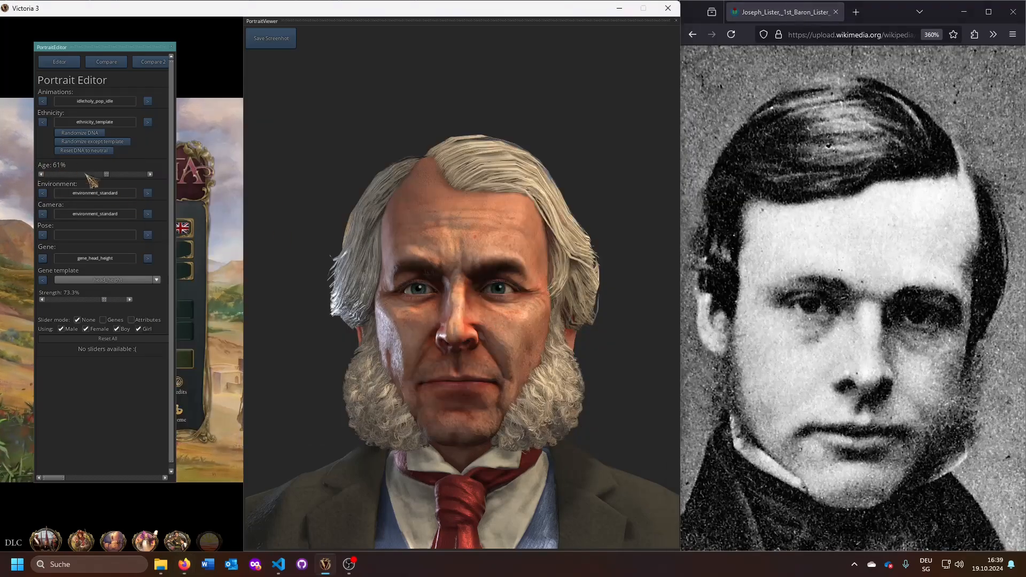
drag(106, 174, 72, 174)
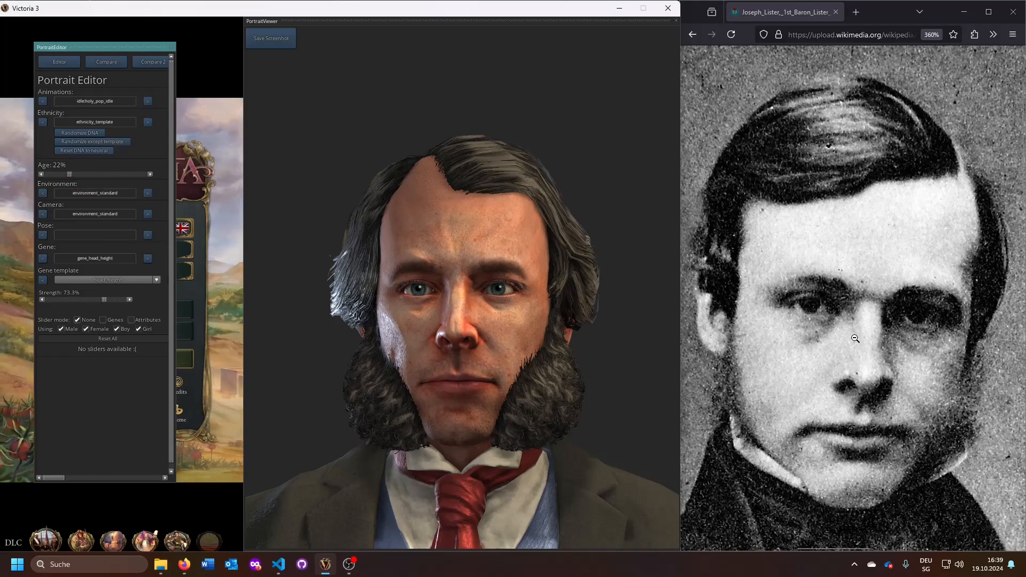
drag(496, 233, 636, 282)
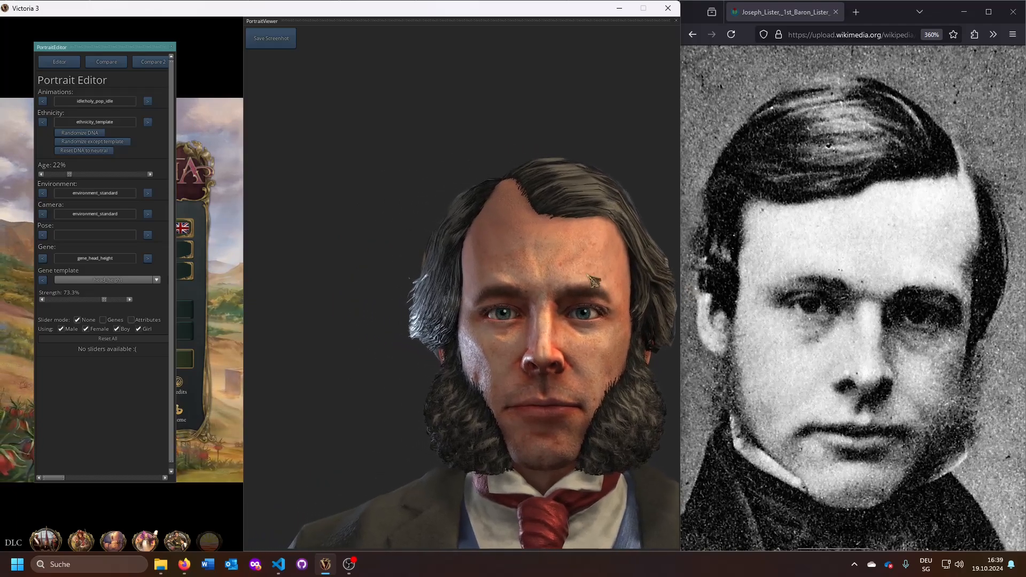
Step: Enlarge and centre the young character's head to compare it with the reference photo
scroll(586, 274, up, 2)
drag(567, 271, 514, 243)
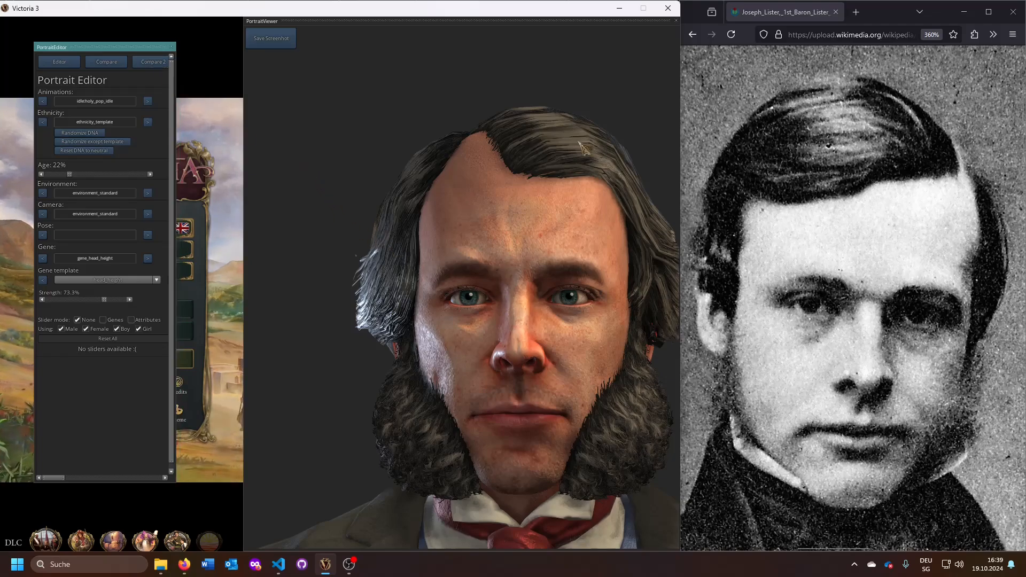
drag(525, 228, 427, 179)
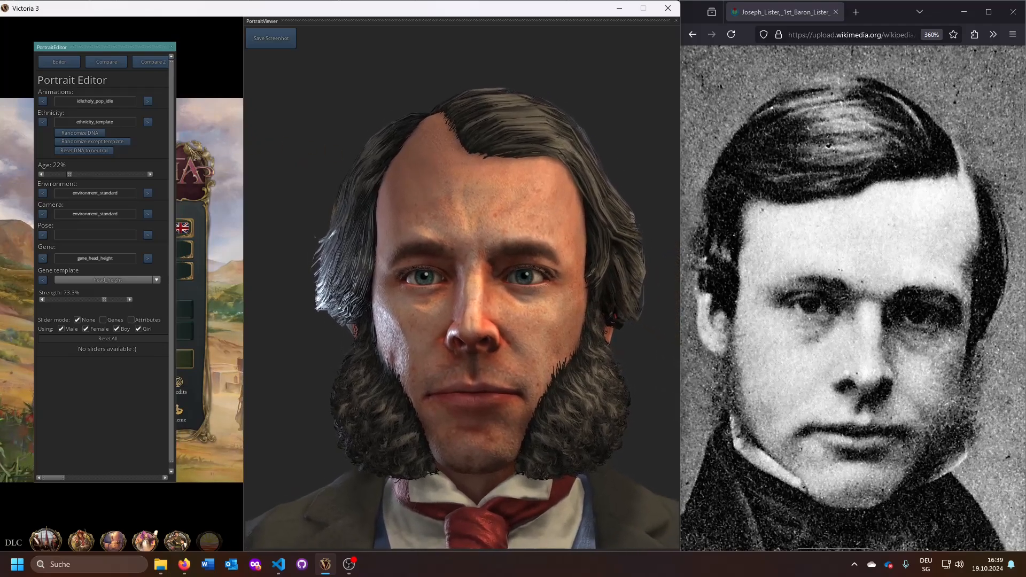
Step: Copy the male portrait's persistent DNA from the widened Portrait Editor and paste it at the end of Persistent_DNAs.md in Visual Studio Code, followed by two line breaks
drag(184, 155, 642, 166)
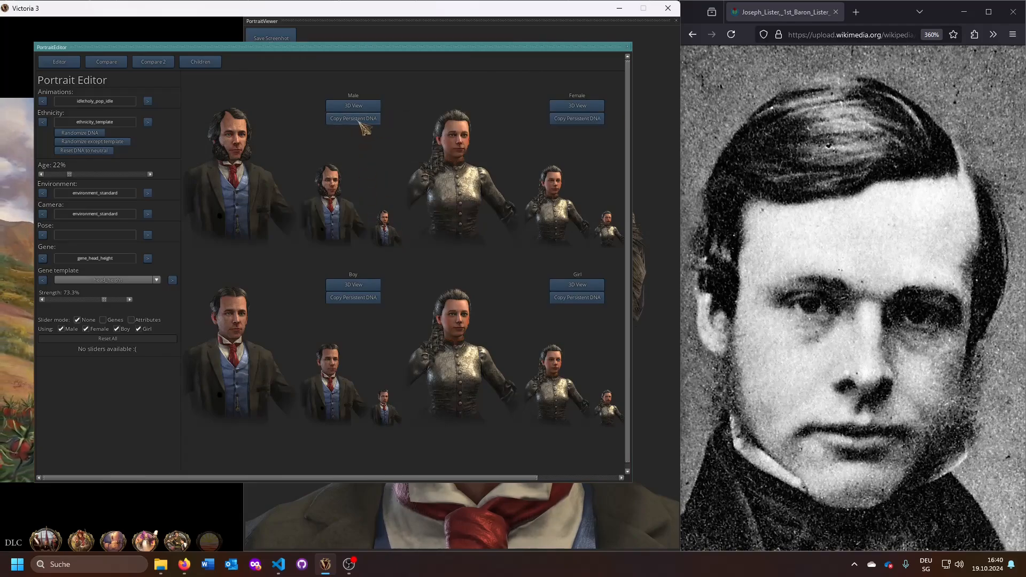
key(alt+Tab)
key(Tab)
key(Tab)
key(Tab)
key(Tab)
key(Tab)
key(Tab)
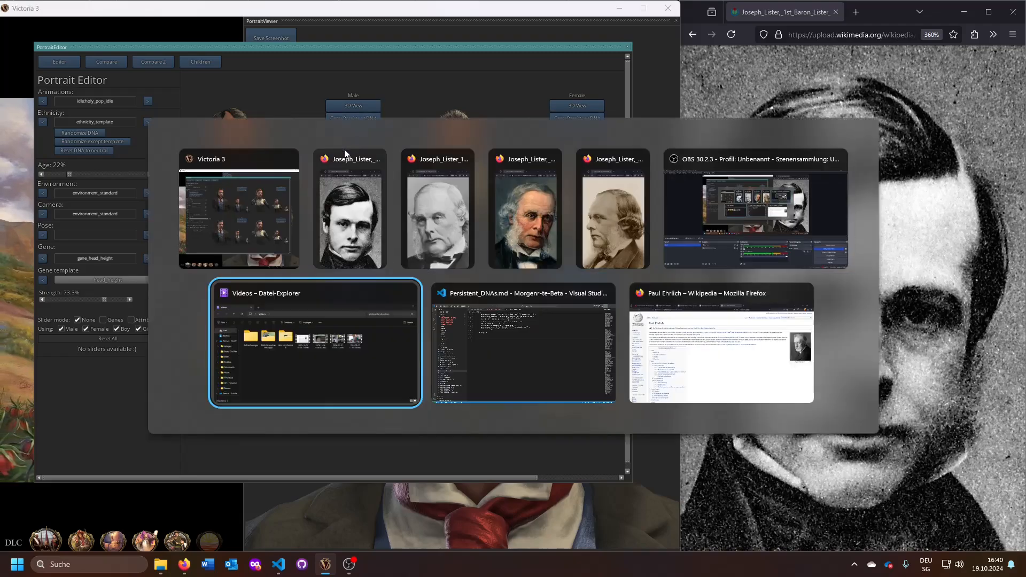
key(ctrl+v)
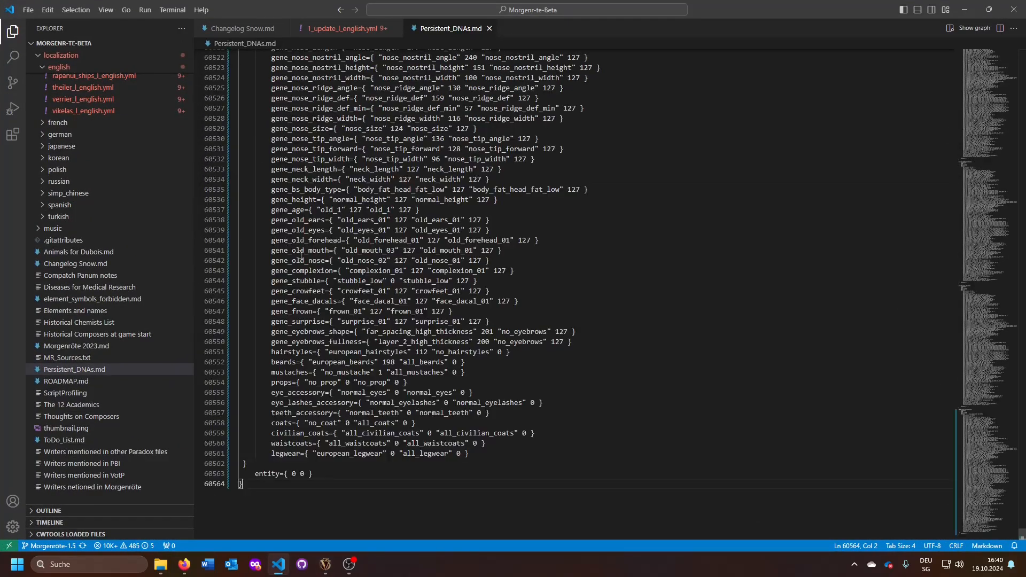
key(Return)
key(Return)
Step: Fix the pasted DNA's formatting by indenting the genes block's closing brace and moving hair_color onto its own line
click(243, 444)
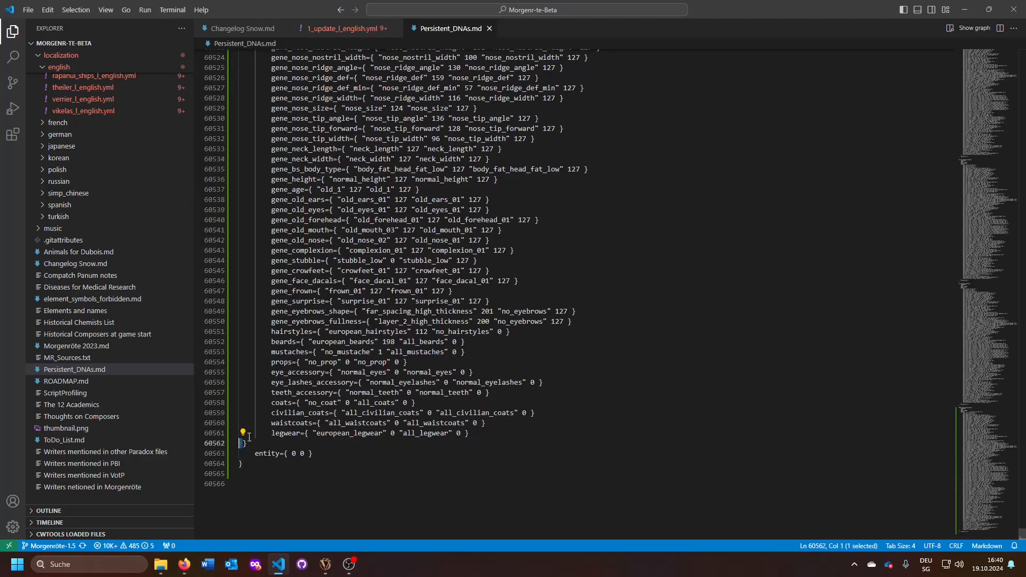
key(Tab)
scroll(299, 375, up, 20)
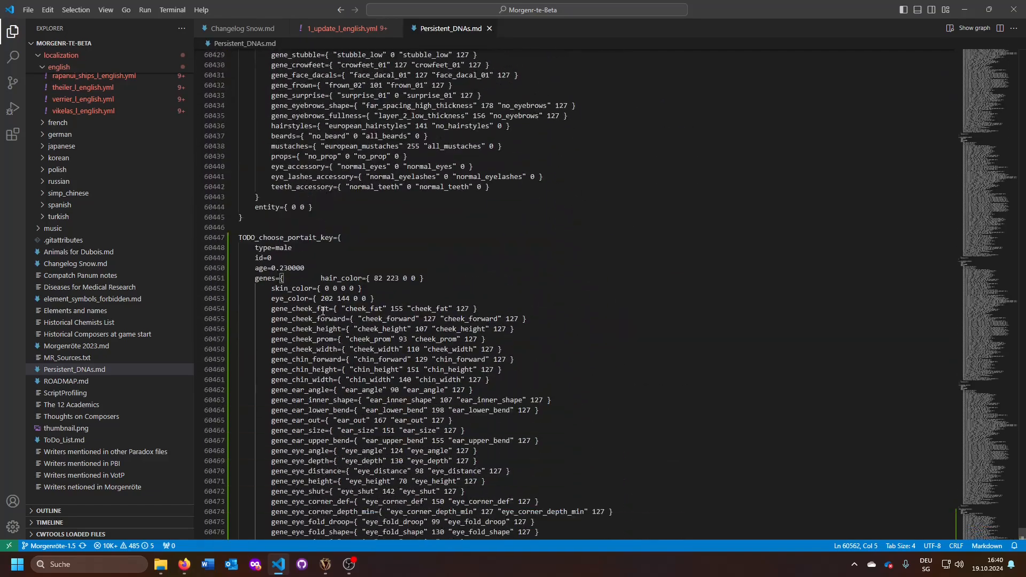
drag(317, 278, 304, 278)
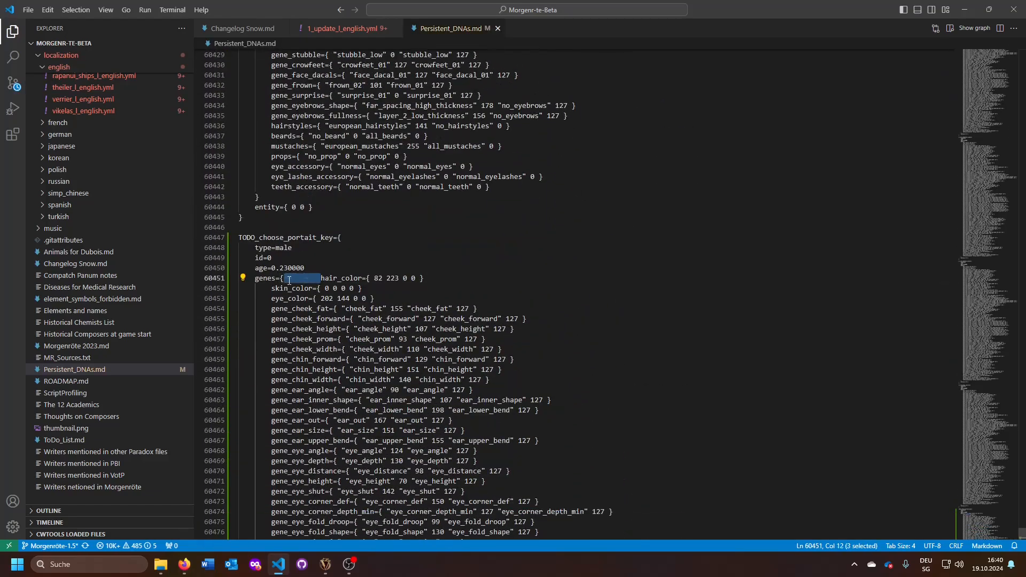
key(Return)
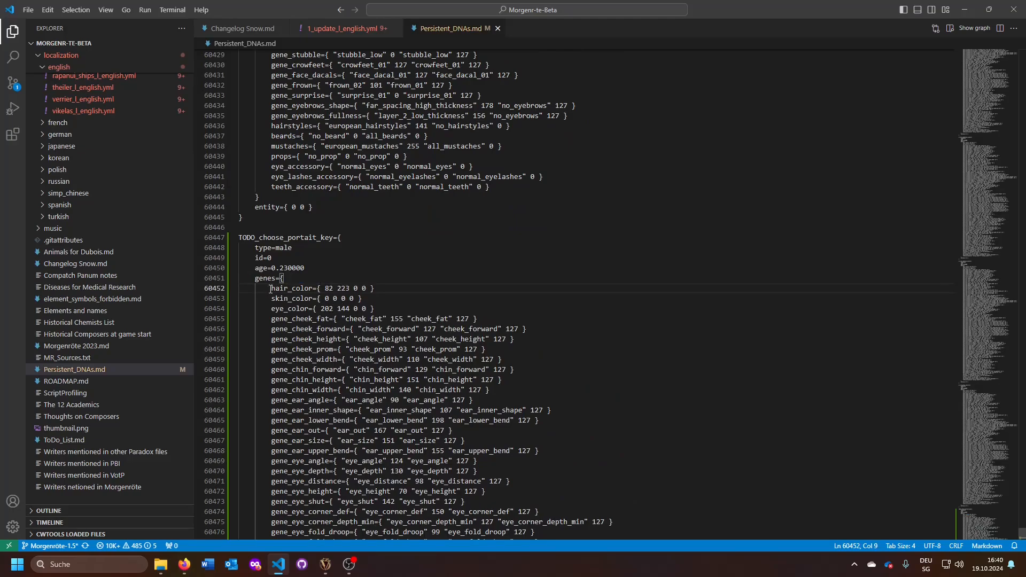
Step: Highlight the pasted gene entries from hair_color through legwear to review the block needed for a DNA file
drag(271, 289, 487, 340)
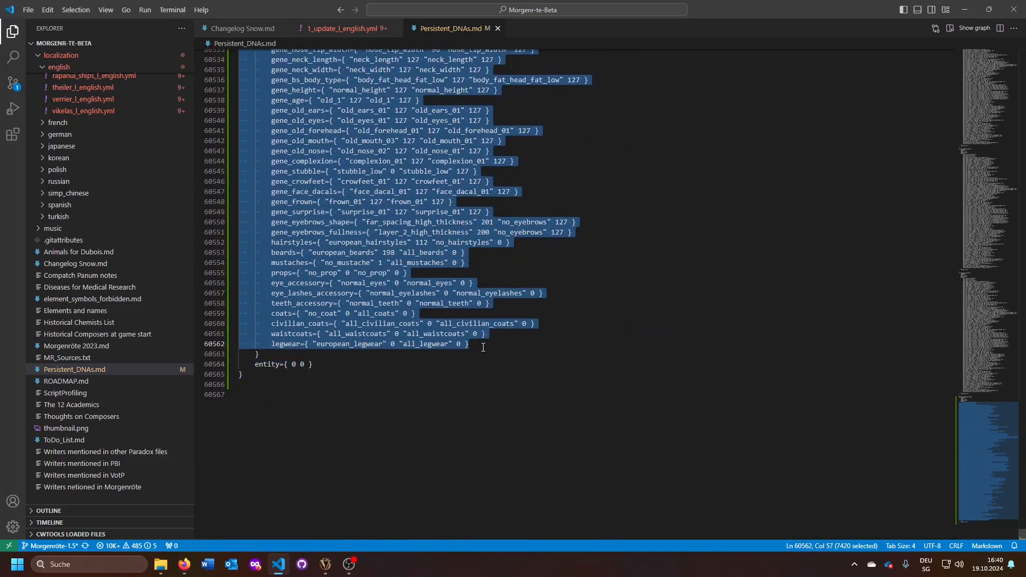
scroll(481, 345, up, 20)
click(419, 345)
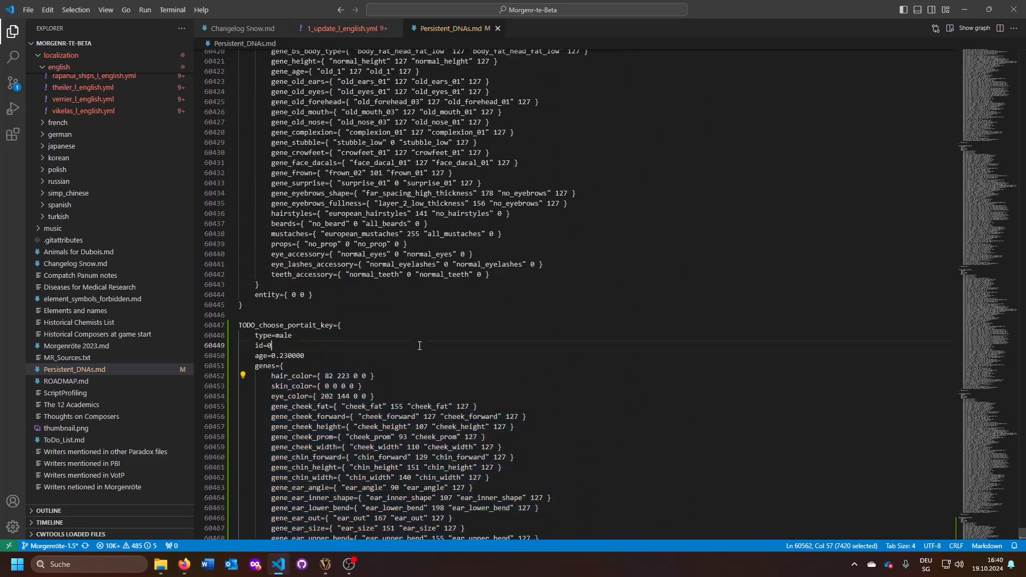
drag(193, 454, 173, 57)
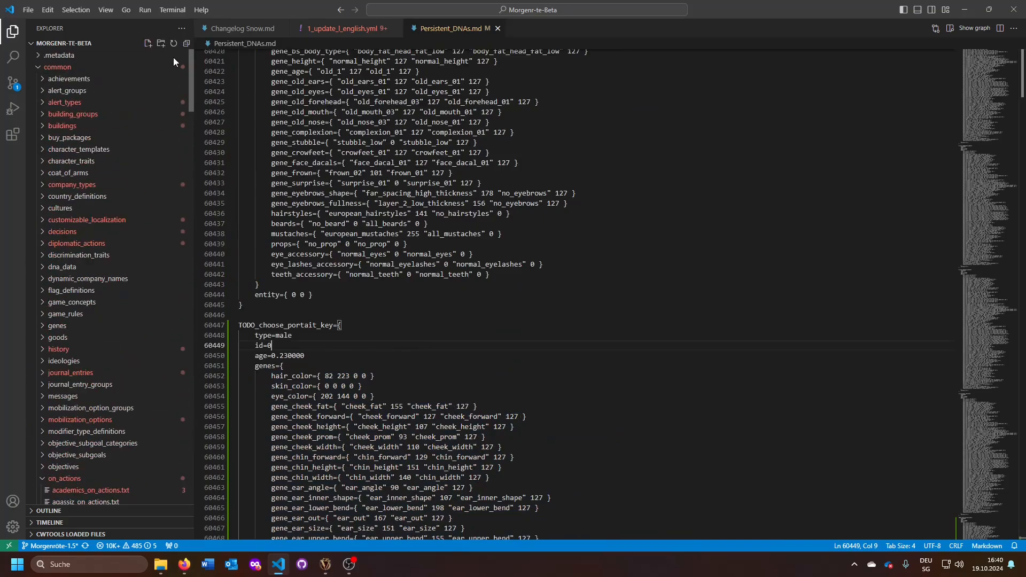
click(88, 267)
scroll(88, 273, down, 3)
click(93, 283)
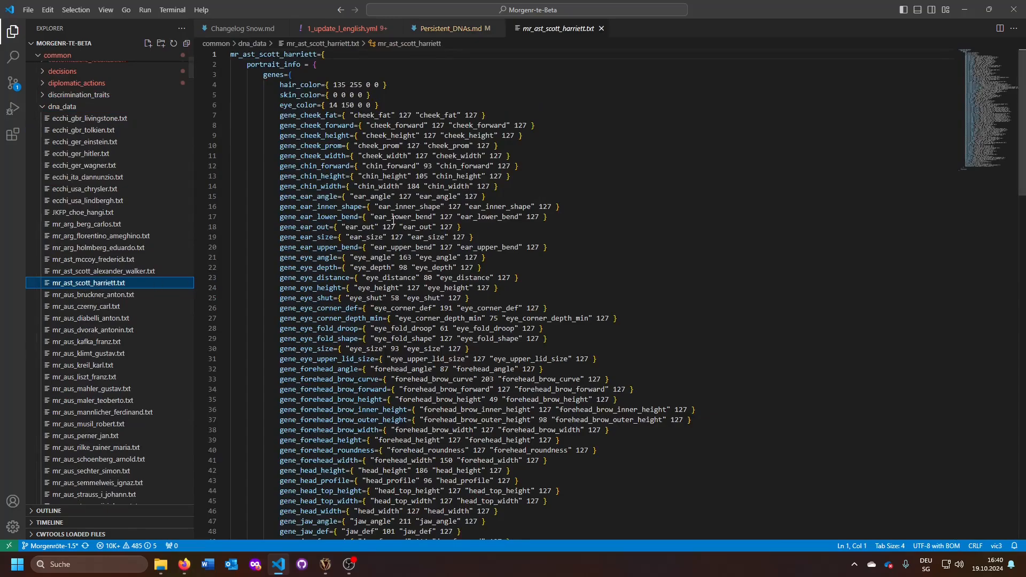
Step: Examine the example file's structure and highlight its gene block from hair_color to the last gene entry
scroll(394, 219, down, 20)
scroll(395, 204, up, 10)
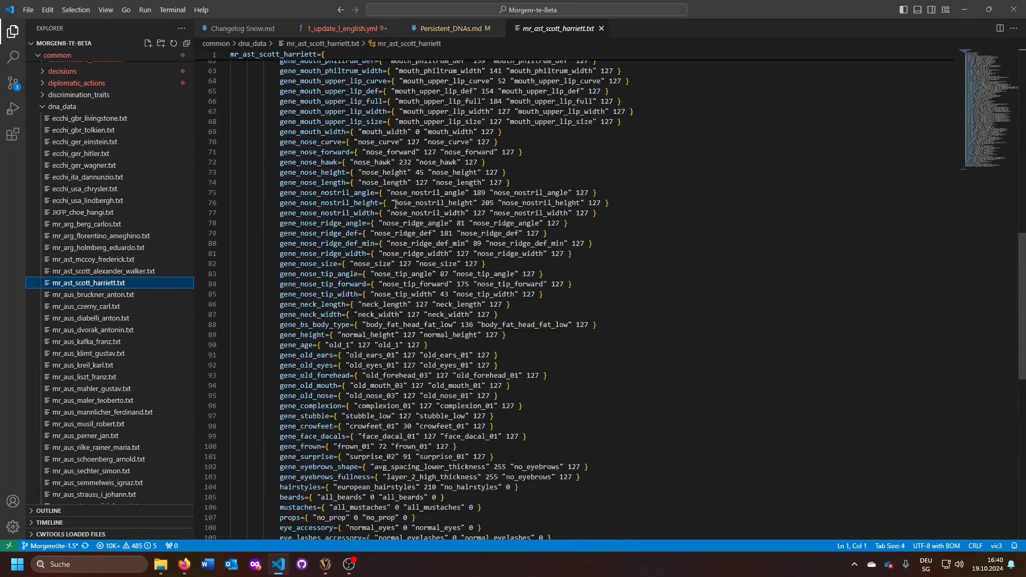
scroll(395, 203, up, 20)
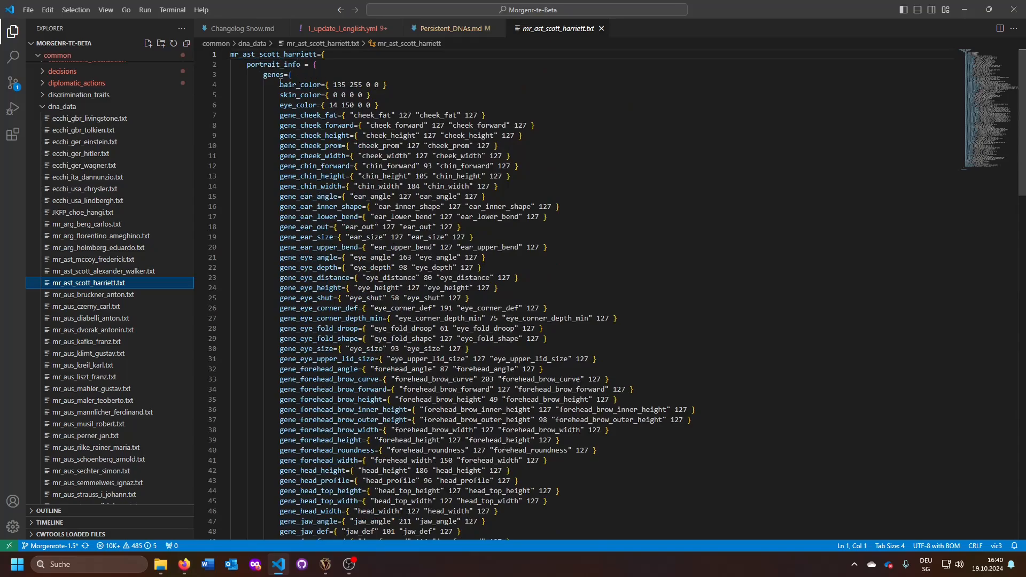
drag(281, 84, 498, 388)
scroll(496, 344, up, 20)
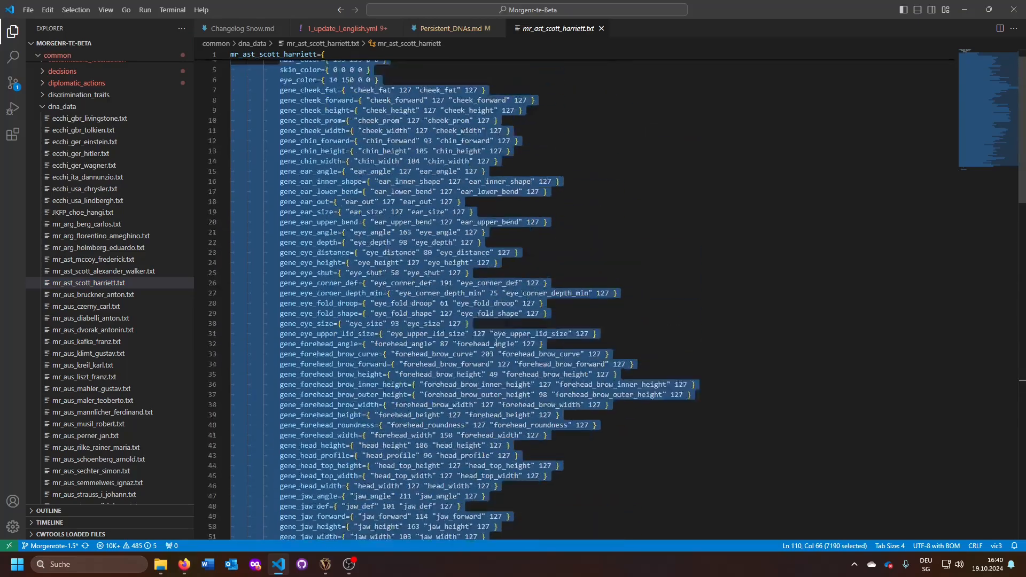
scroll(496, 343, up, 1)
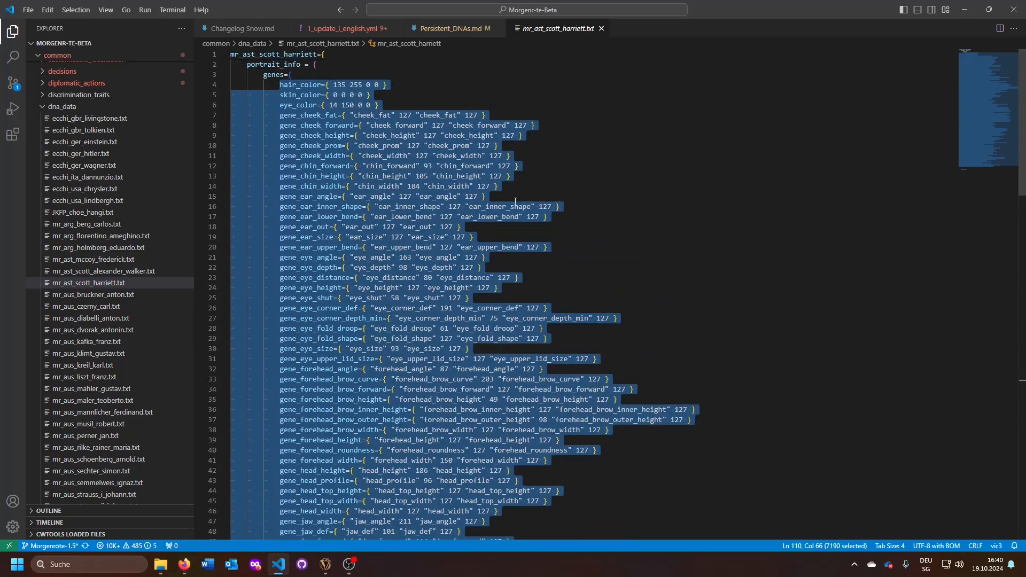
Step: Close the example DNA file, switch back to Victoria 3 and narrow the Portrait Editor window to reveal the 3D portrait
click(602, 29)
click(326, 567)
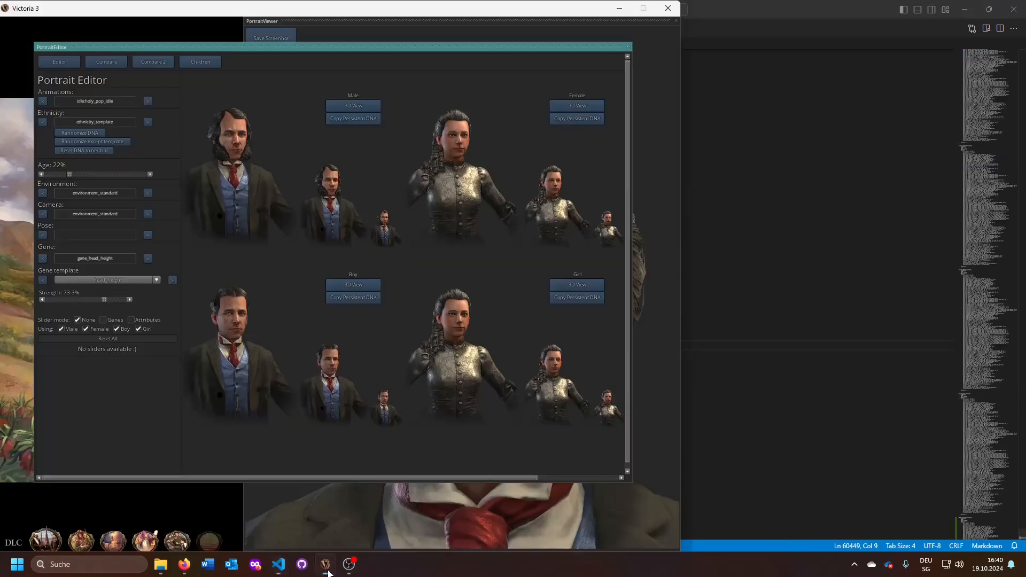
drag(640, 80, 191, 138)
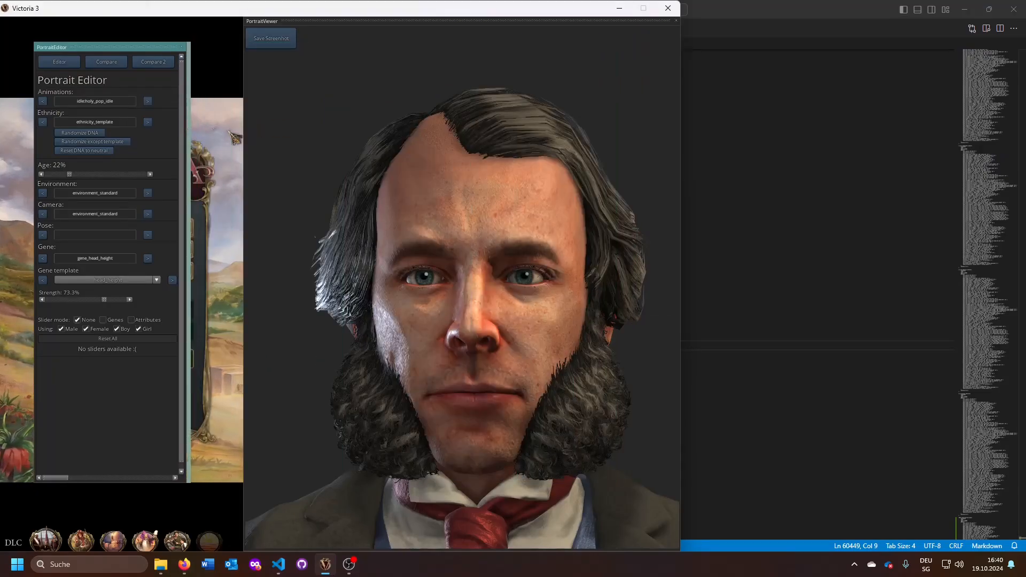